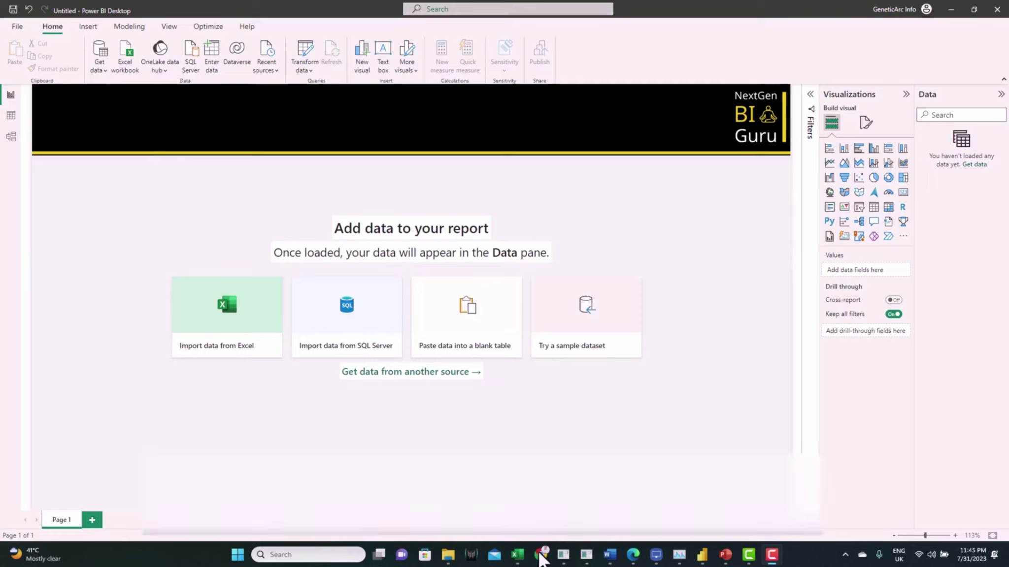
Switch to the Book1 workbook in Excel and copy the list of countries and hex colors in A1:B10
mouse_move(542, 552)
click(850, 501)
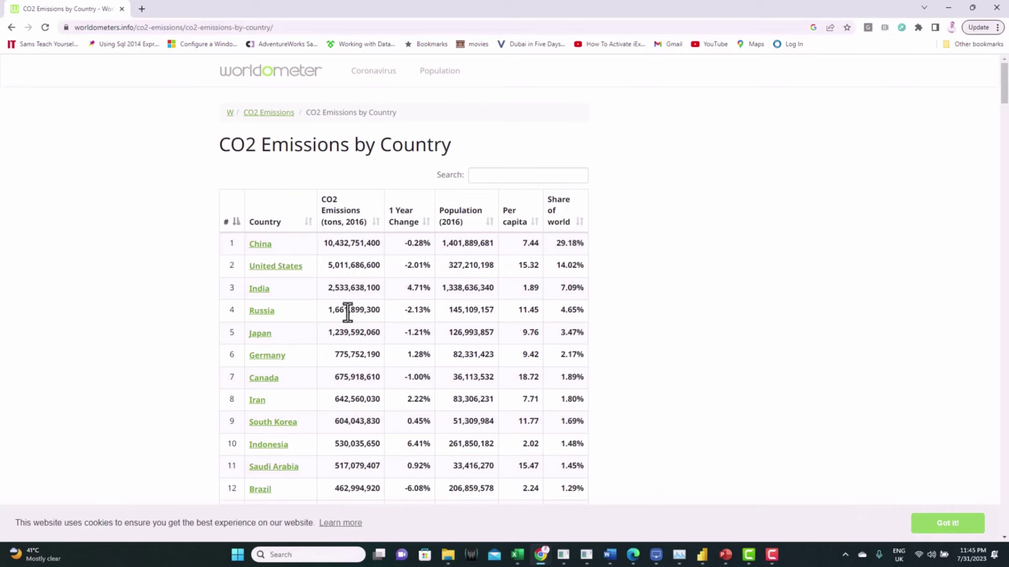
click(516, 551)
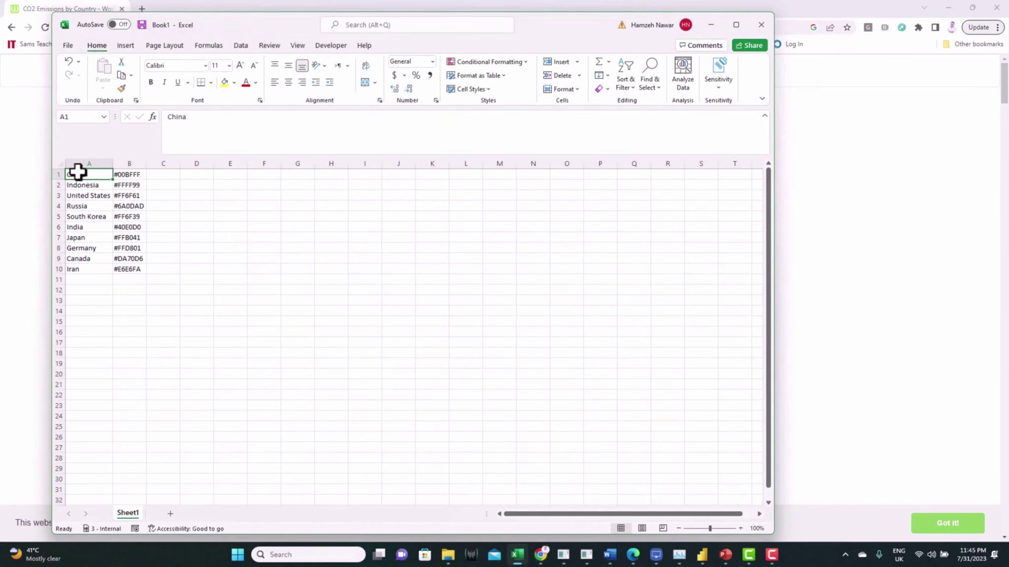
drag(78, 172, 137, 266)
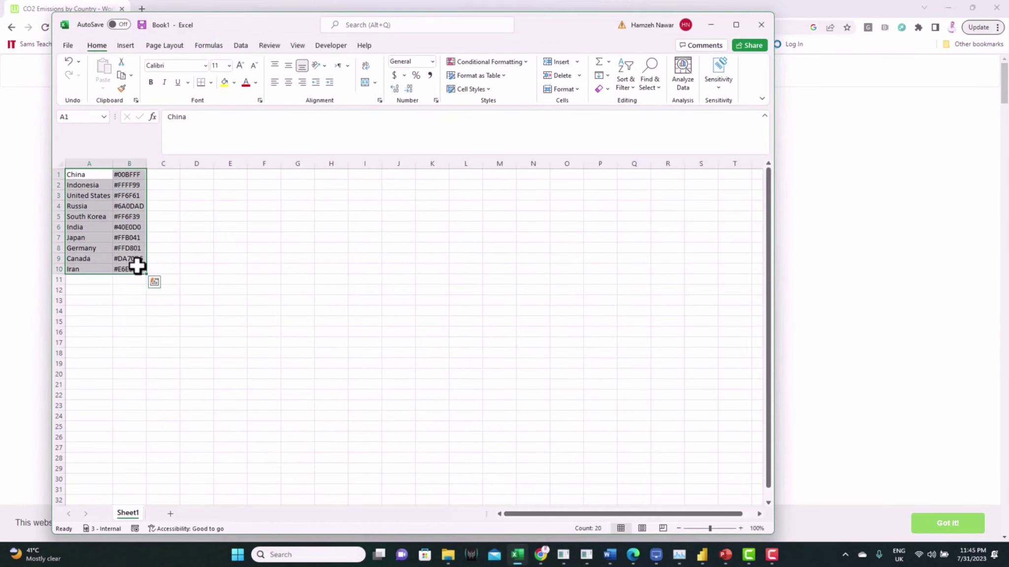
click(123, 75)
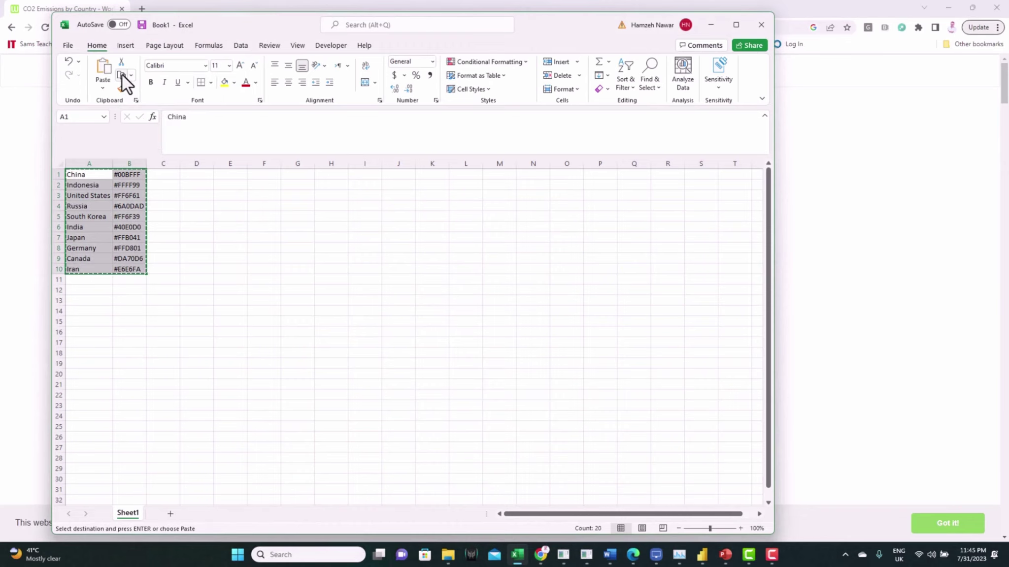
Switch to the untitled Power BI report and paste the copied list into a new manually entered table
mouse_move(702, 555)
click(737, 526)
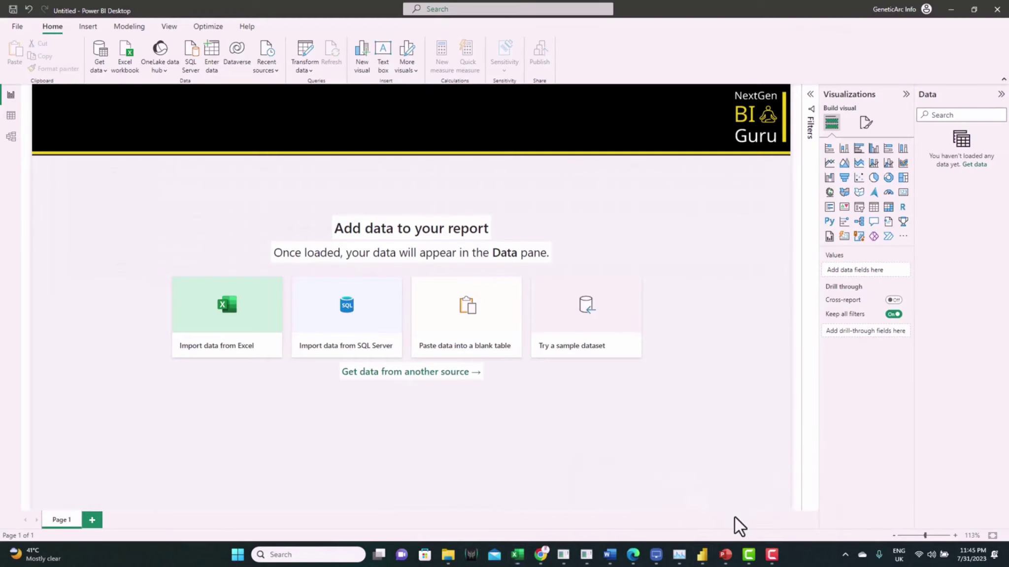
click(219, 54)
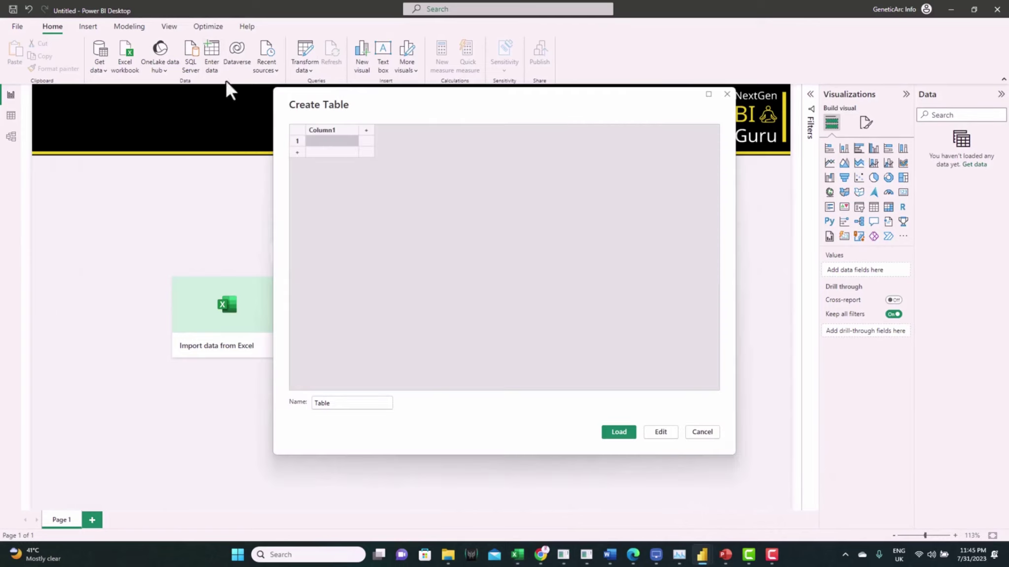
key(ctrl+v)
Rename the two columns of the new table to Country and Color
double_click(324, 131)
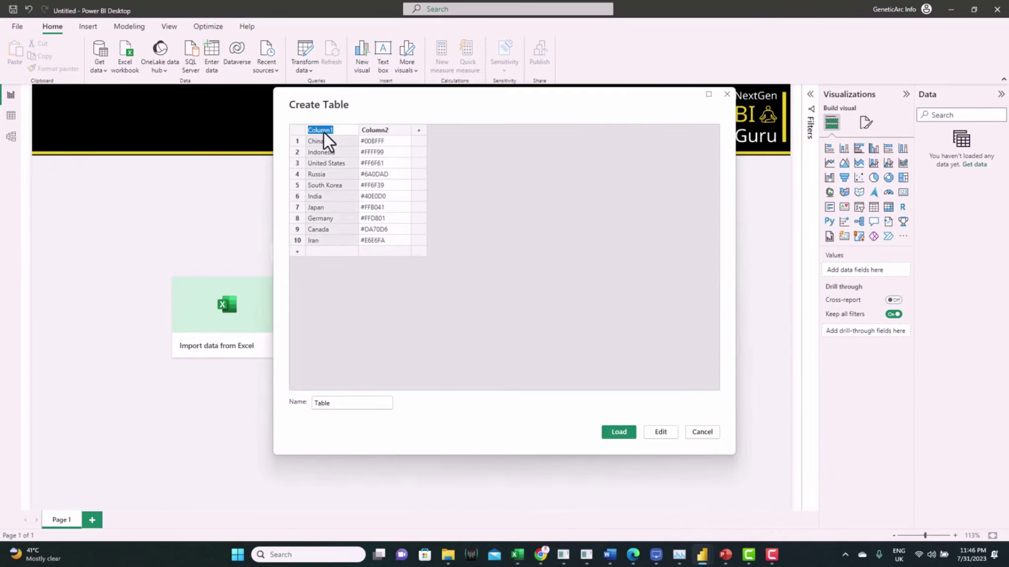
text(Country)
double_click(371, 131)
text(C)
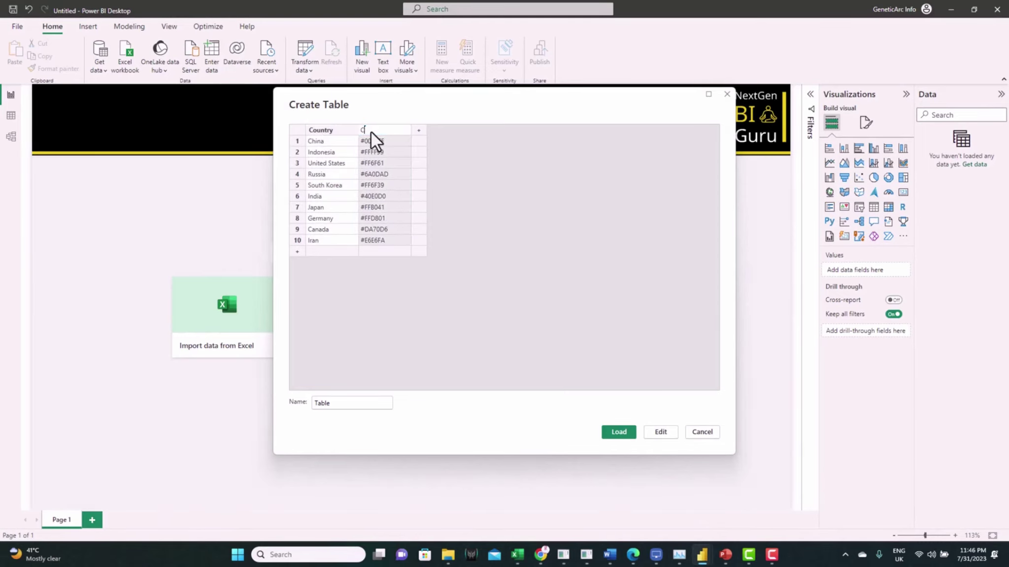
text(olor)
key(Return)
Name the table Country and load it into the report
double_click(377, 403)
text(Country)
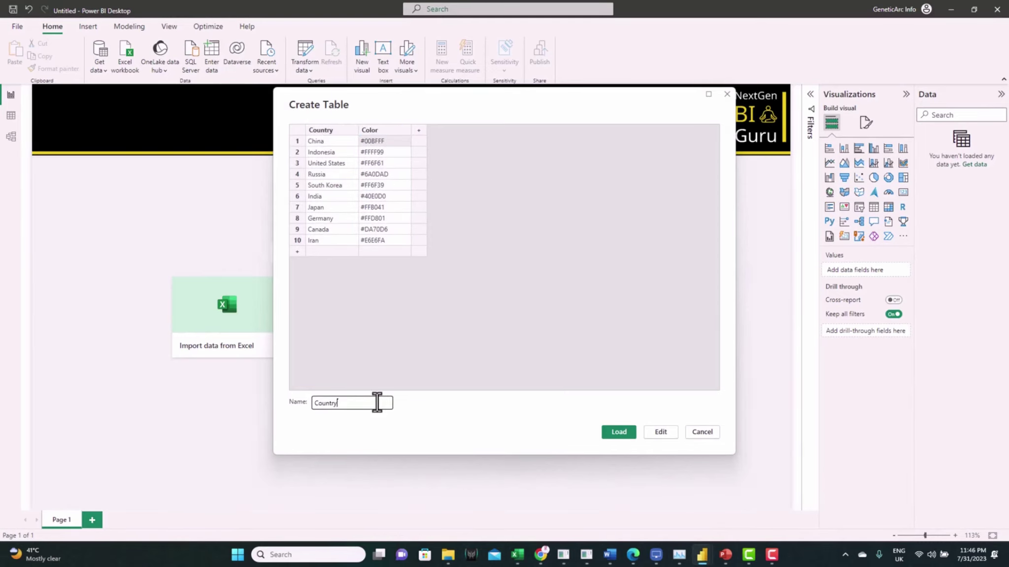
click(618, 431)
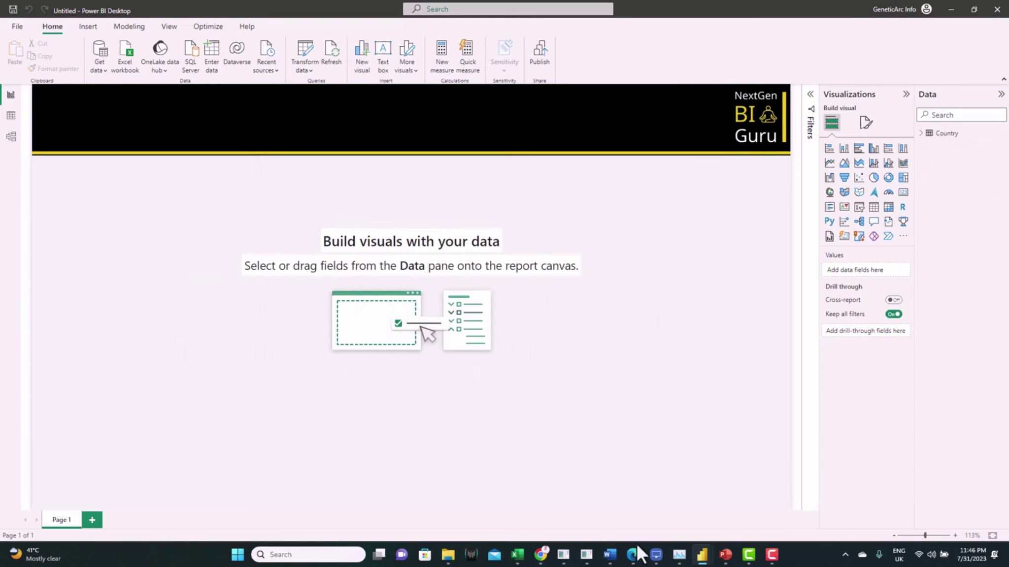
Switch to the Kaggle CO2 Emissions dataset page in Chrome and download the dataset
mouse_move(644, 555)
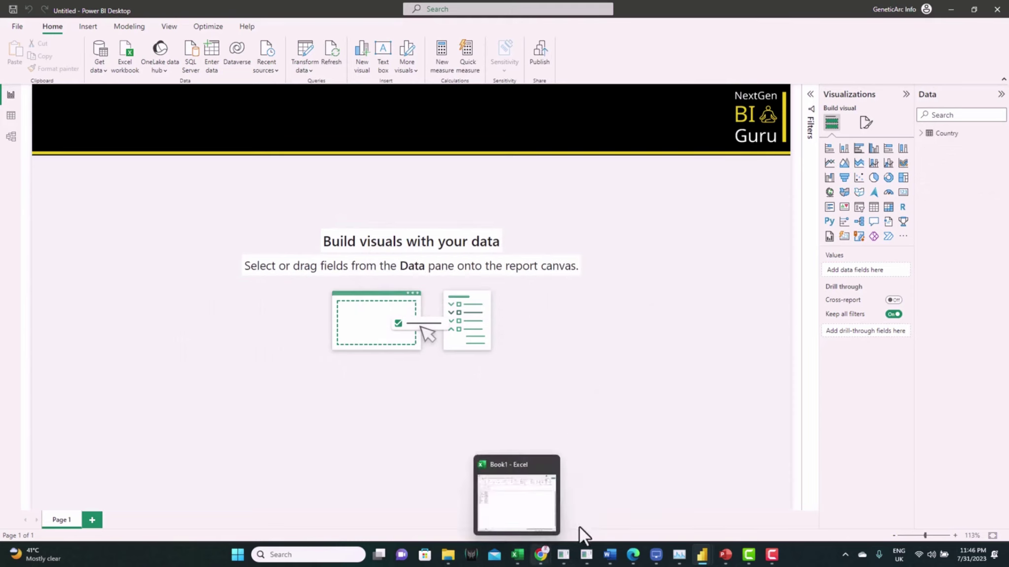
click(541, 555)
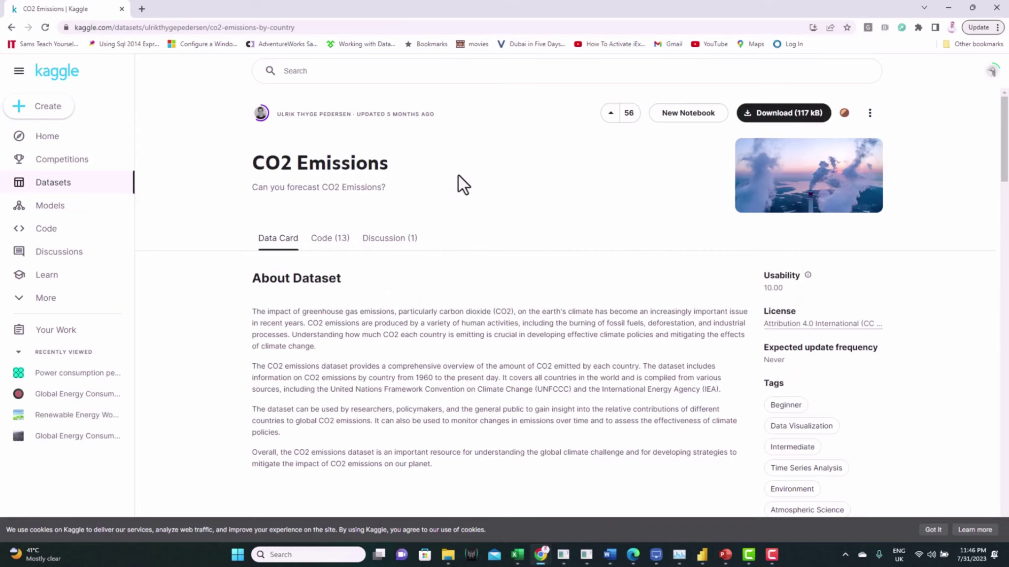
scroll(523, 211, down, 1)
scroll(582, 174, up, 1)
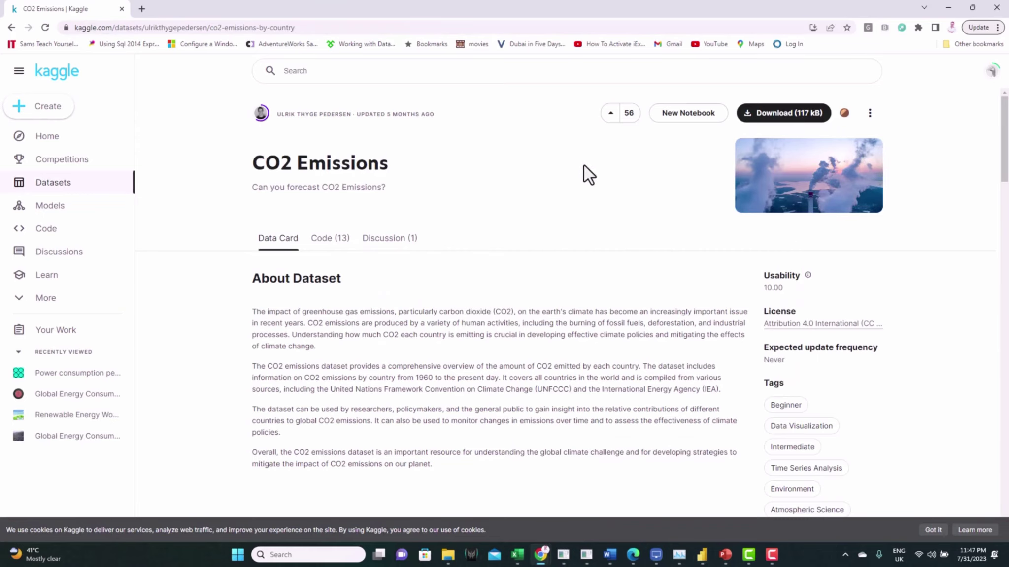
click(759, 119)
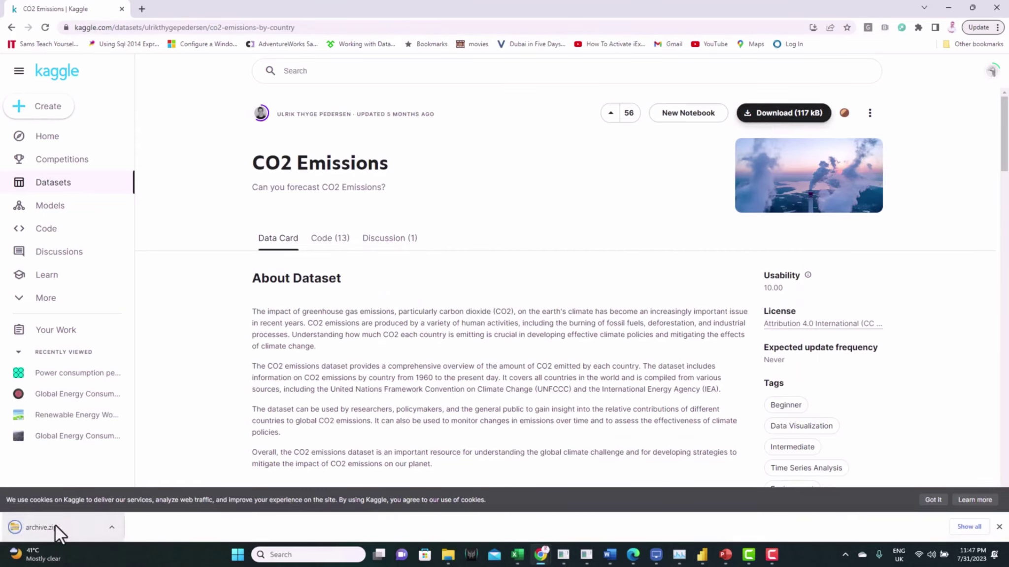
Open co2_emissions_kt_by_country.csv from the downloaded archive.zip, look through its columns and rows, and close it
click(58, 530)
click(539, 286)
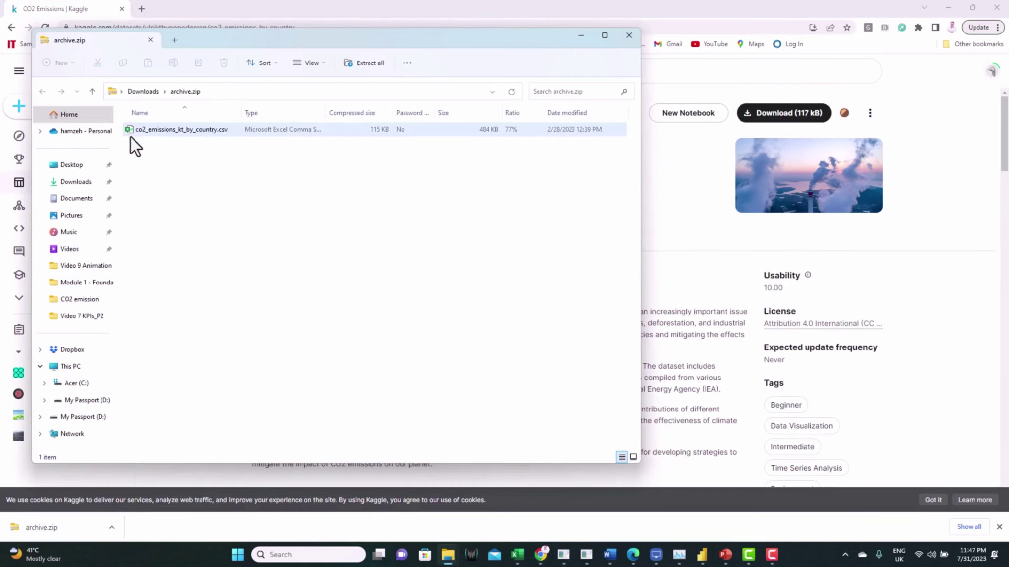
double_click(168, 130)
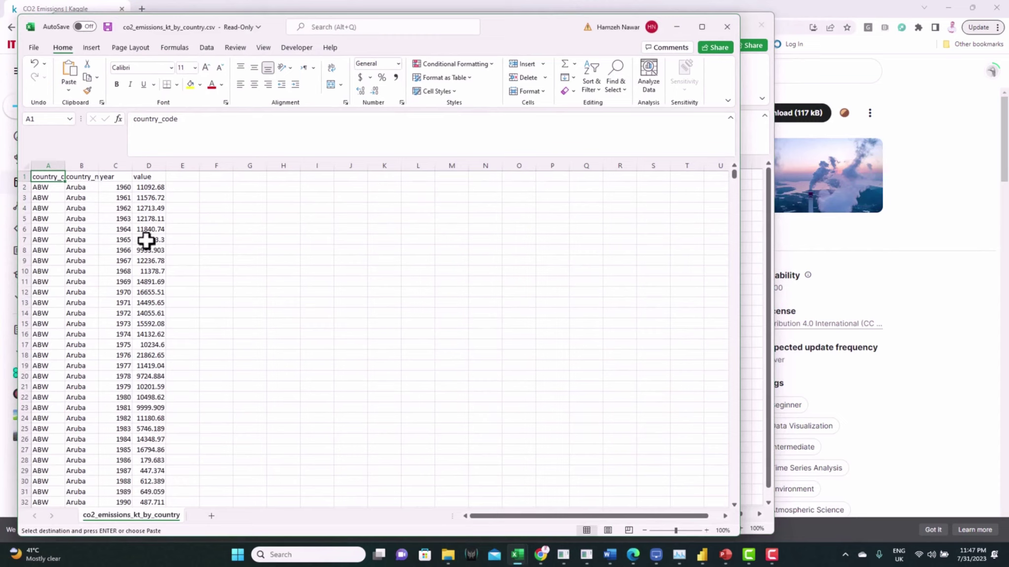
scroll(148, 246, down, 5)
scroll(148, 247, down, 4)
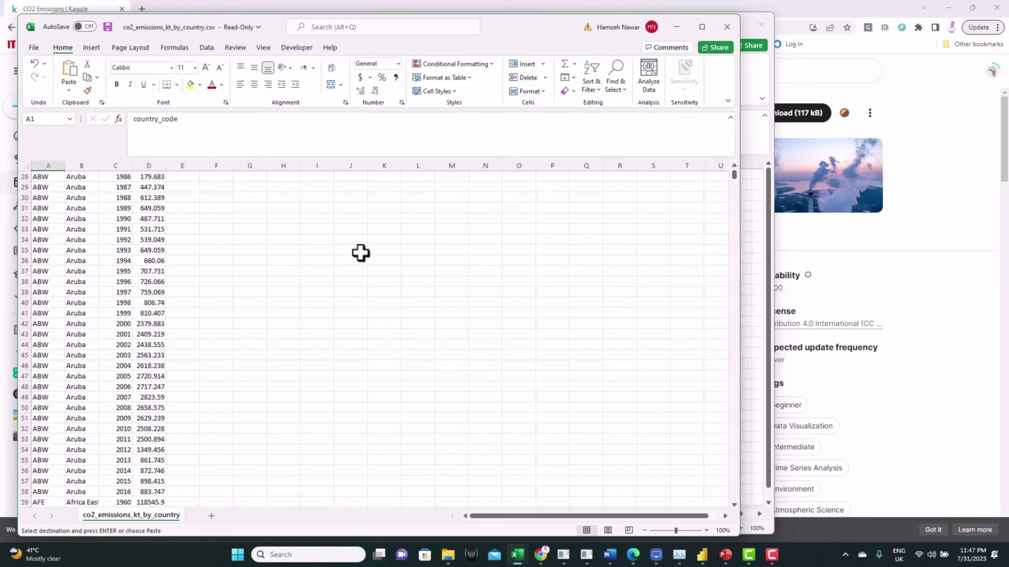
click(726, 27)
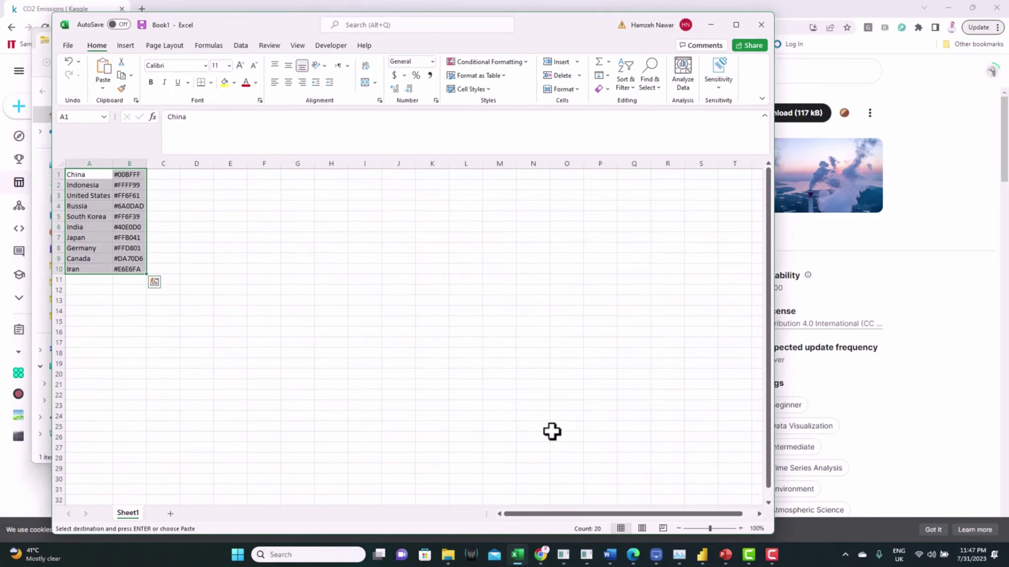
Return to the untitled Power BI report and get data from a Text/CSV file to bring in the CO2 emissions data
mouse_move(708, 557)
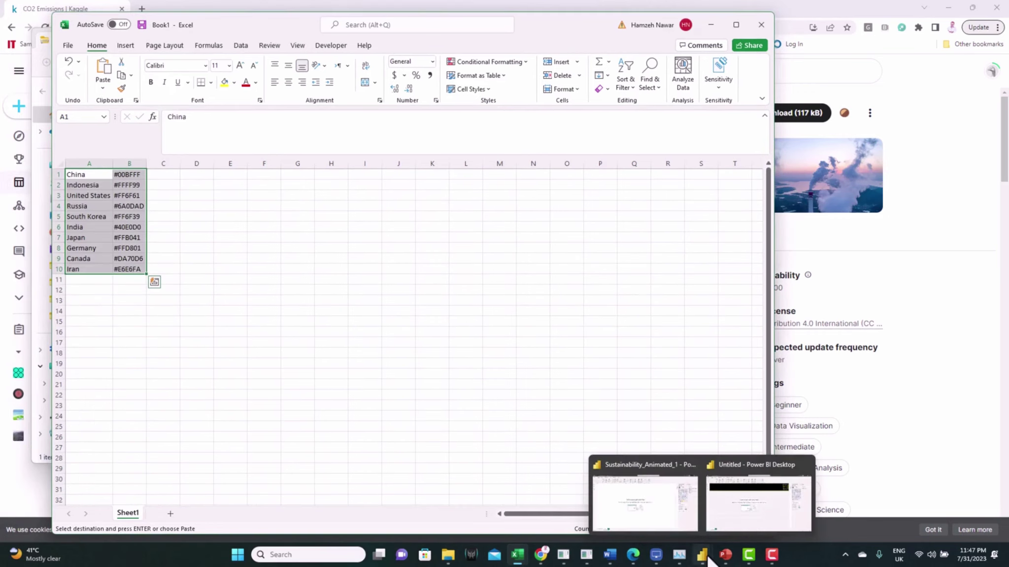
click(720, 511)
click(102, 70)
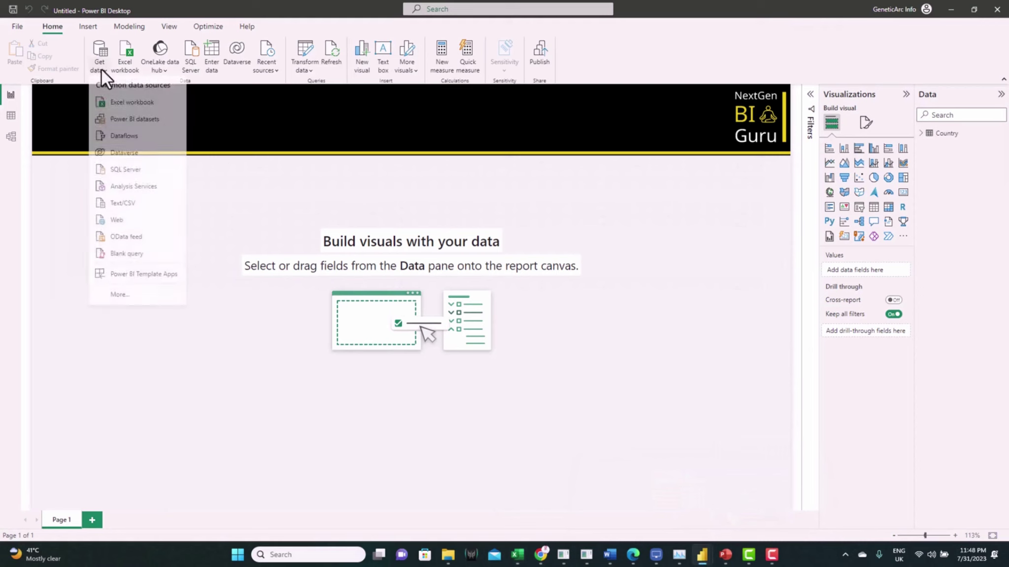
click(133, 204)
click(52, 252)
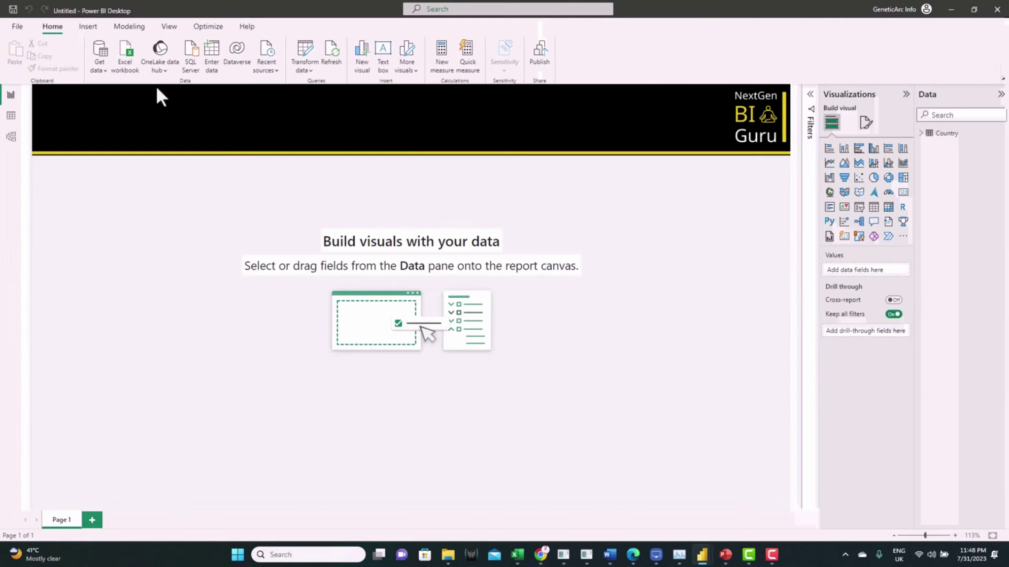
click(642, 424)
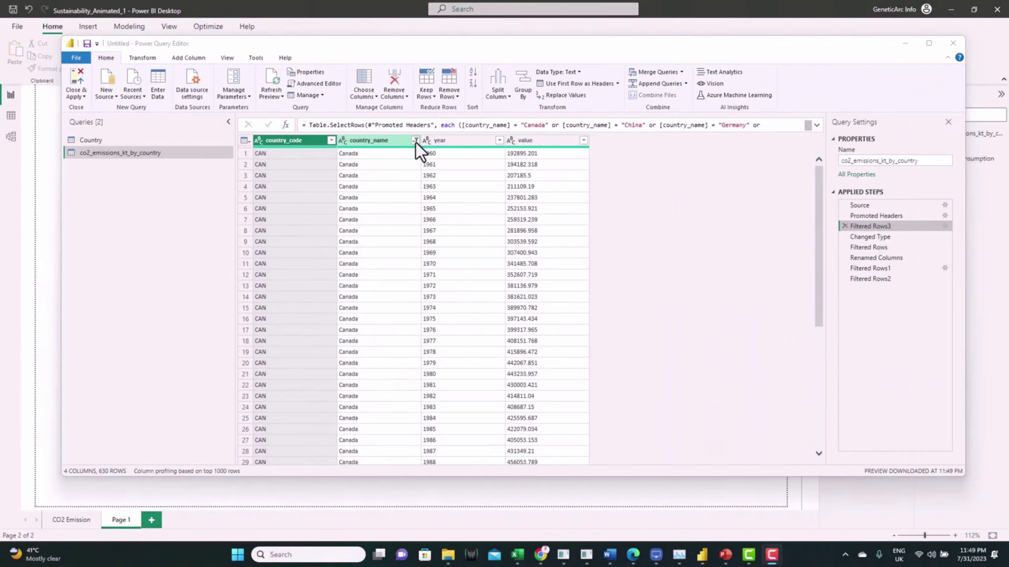
Examine which countries the country_name filter keeps in the Filtered Rows3 step, leaving the filter without applying changes
click(415, 140)
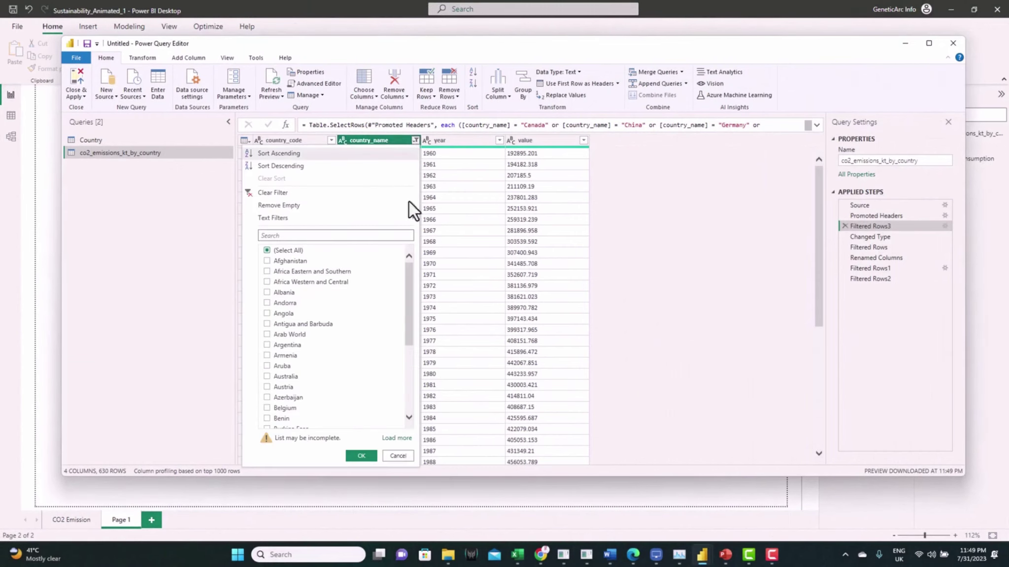
scroll(361, 321, down, 1)
scroll(361, 321, down, 4)
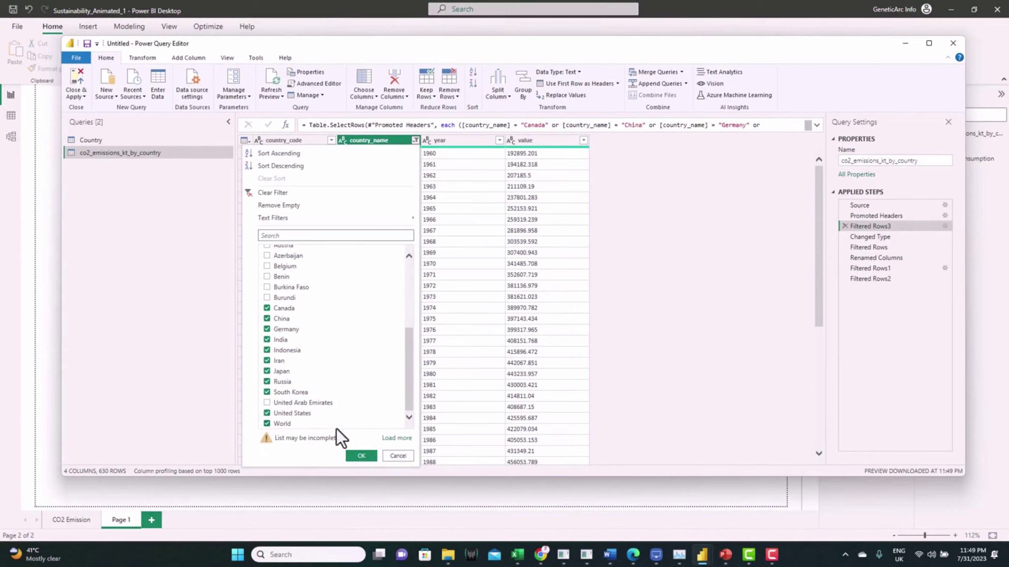
click(389, 456)
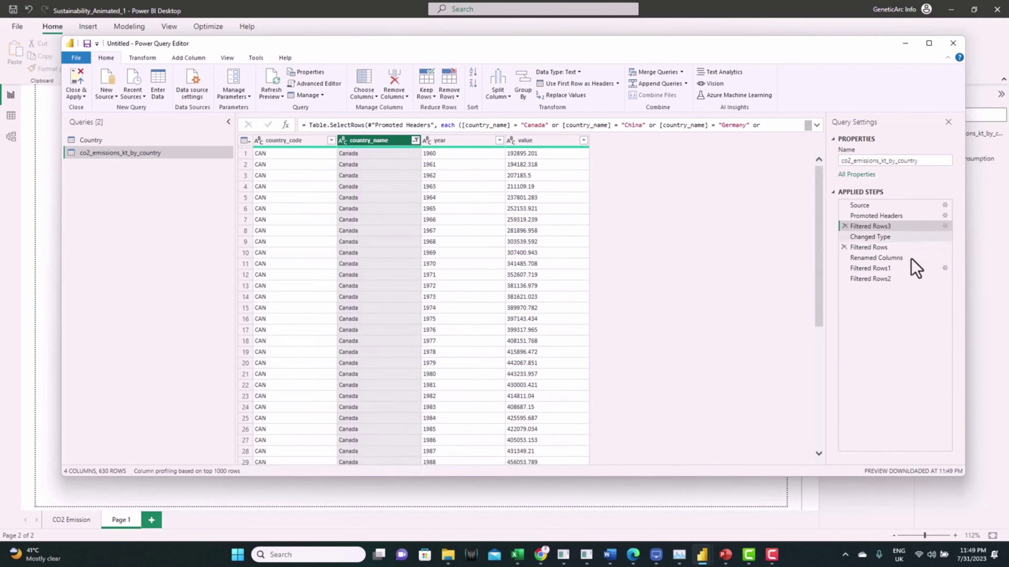
Review the applied steps of the co2_emissions_kt_by_country query one by one, from Changed Type through Filtered Rows2
click(891, 239)
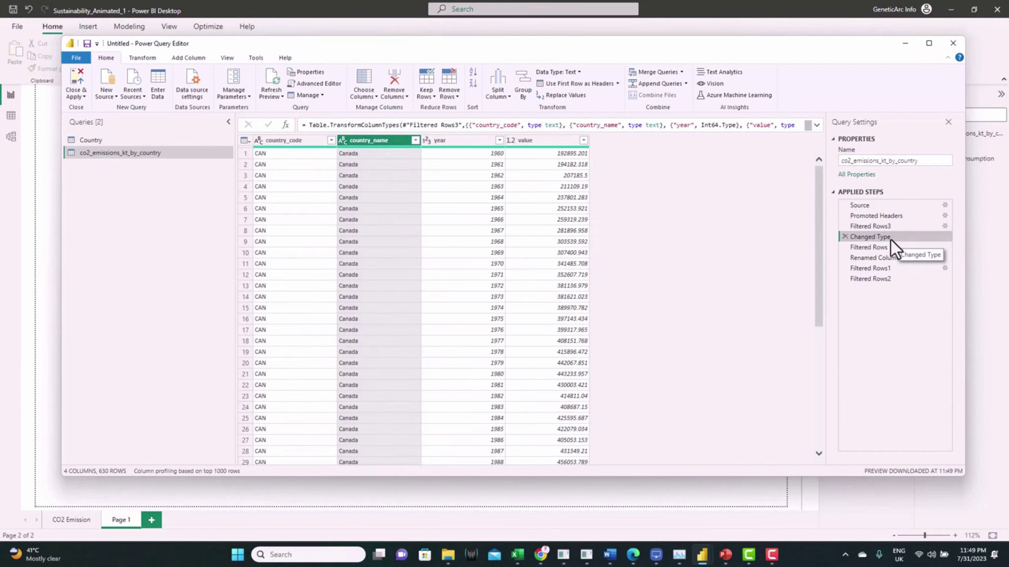
click(867, 247)
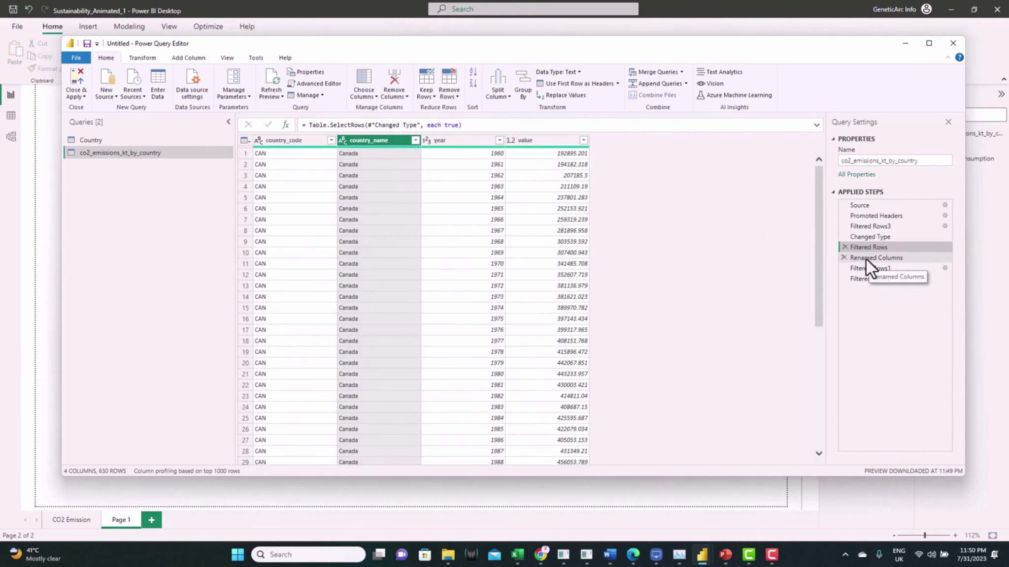
click(866, 259)
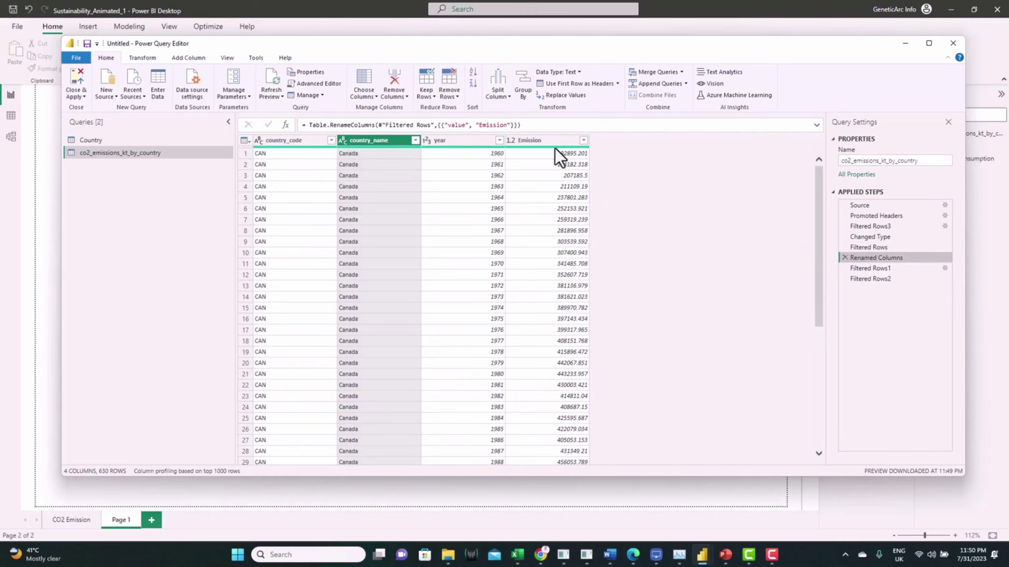
click(868, 271)
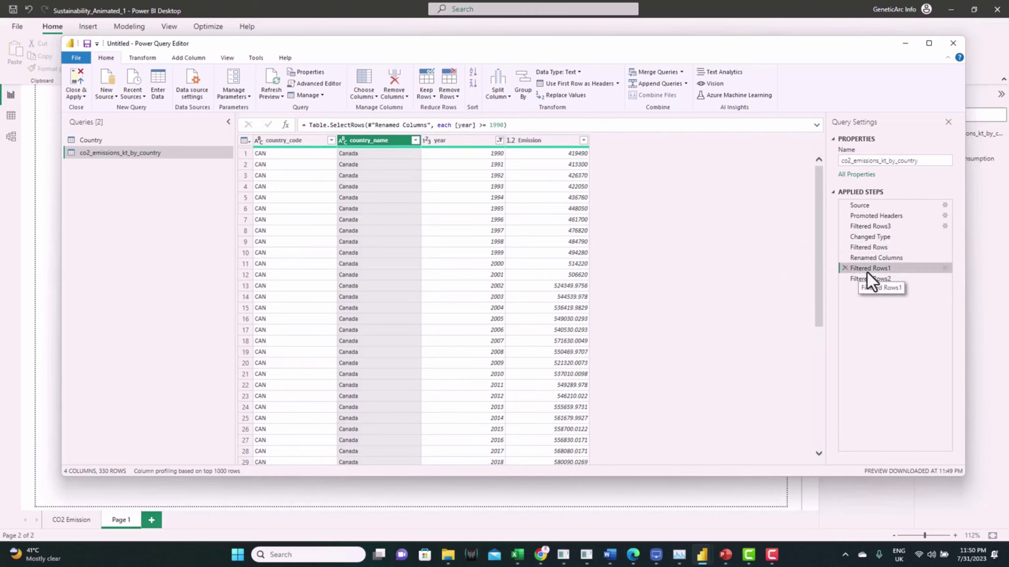
click(866, 280)
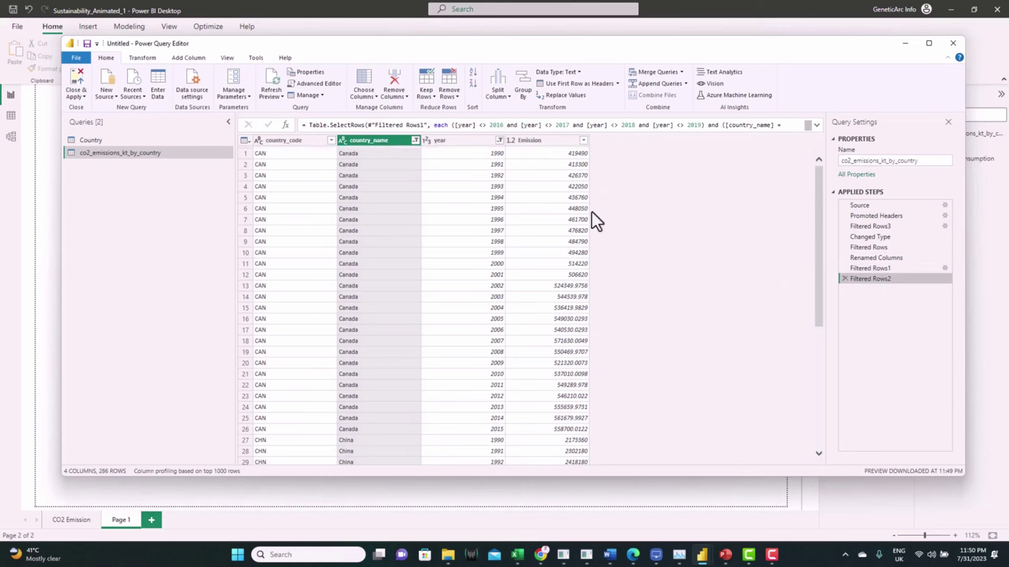
Examine which years the year column filter keeps in the Filtered Rows2 step, and dismiss the filter list
click(499, 140)
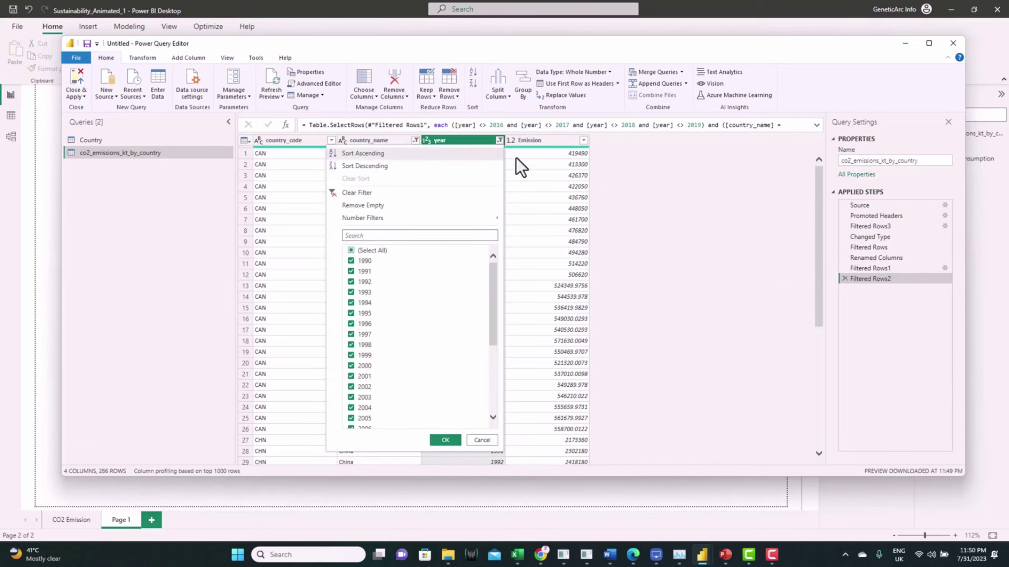
scroll(427, 301, down, 4)
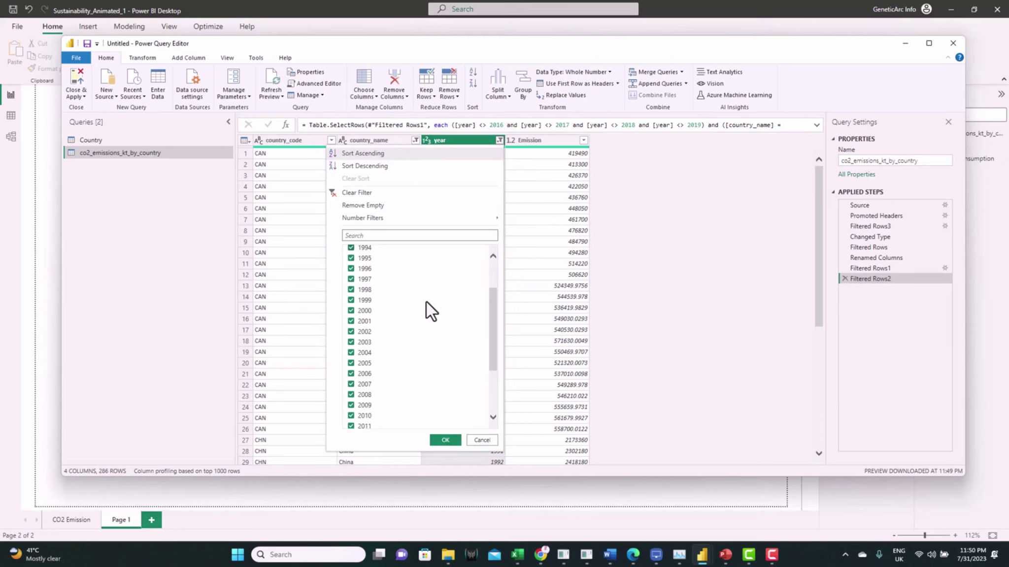
click(480, 440)
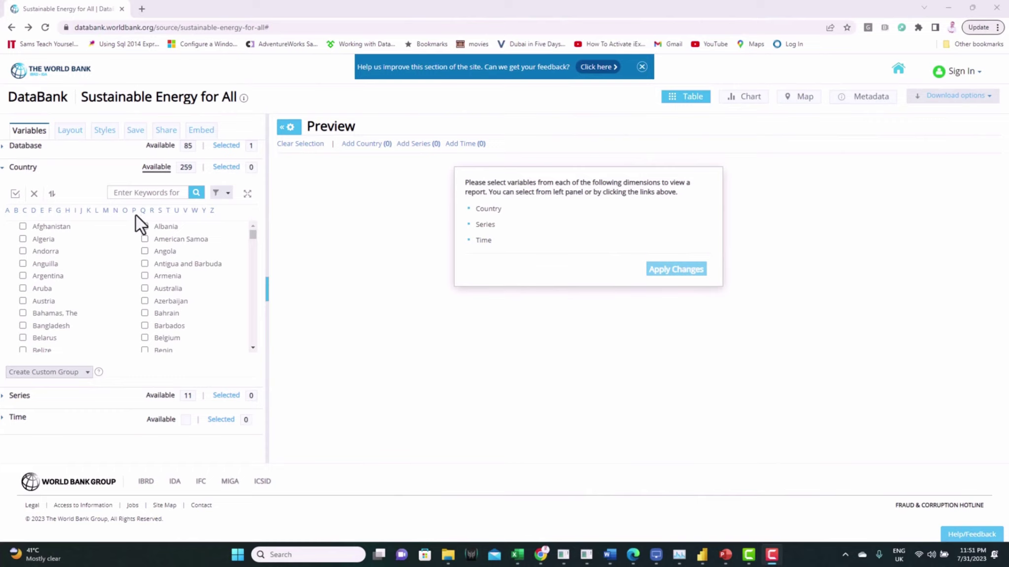
Search the DataBank country list for usa and select United States as the report's country
click(130, 193)
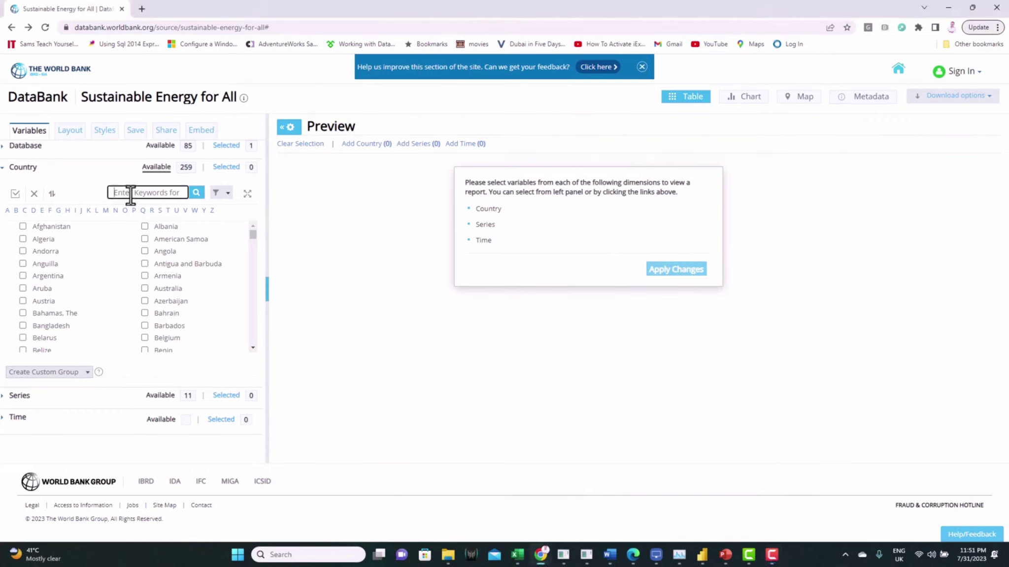
text(usa)
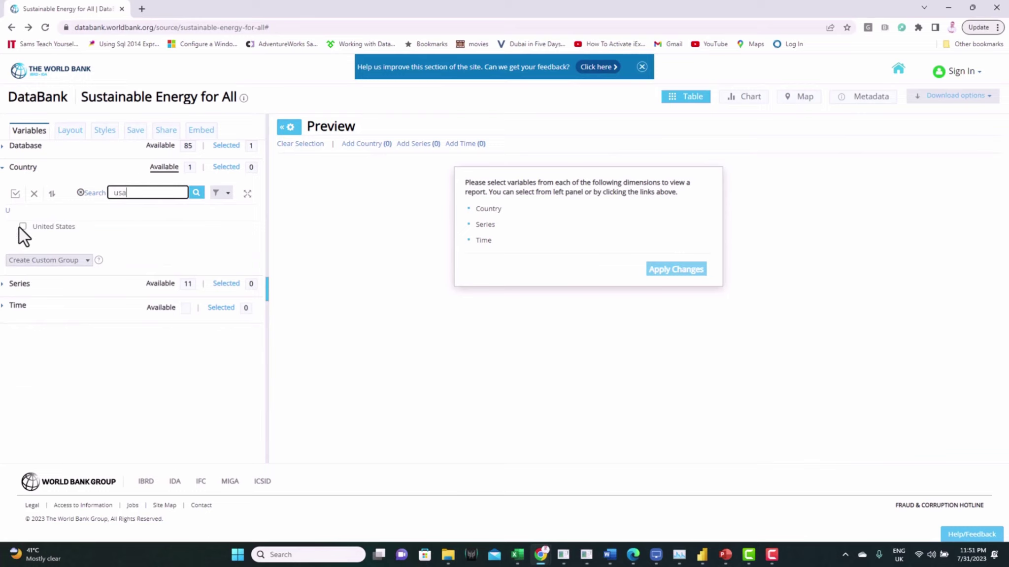
click(21, 226)
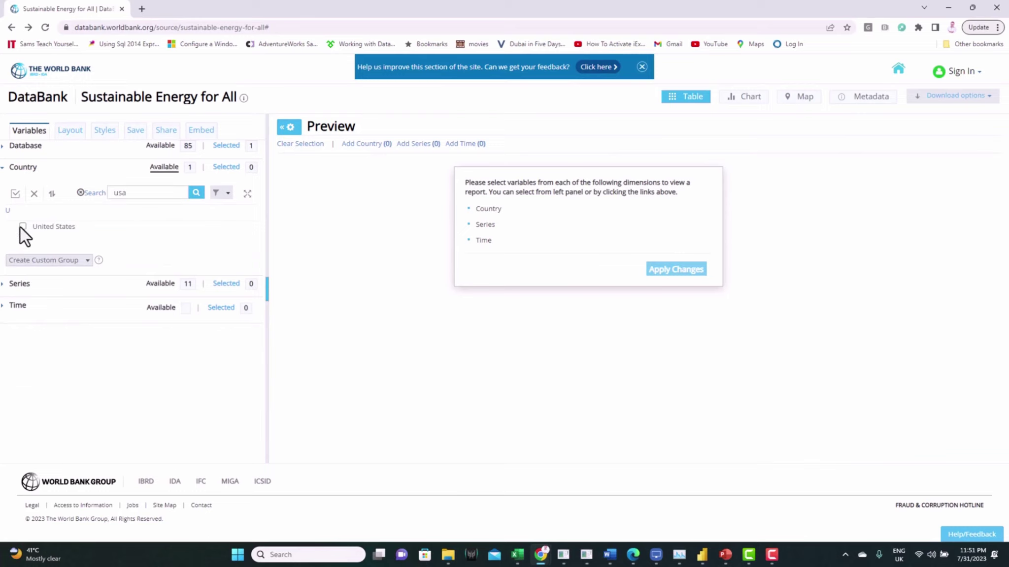
Select the Renewable energy share of TFEC (%) and Total final energy consumption (TFEC) (TJ) series for the report
click(7, 291)
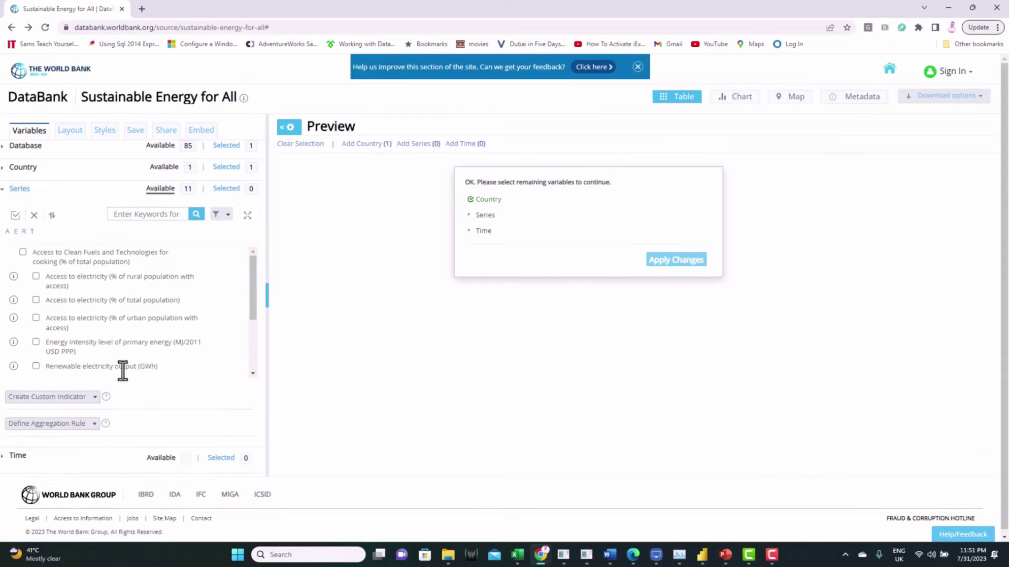
scroll(122, 372, down, 2)
click(36, 361)
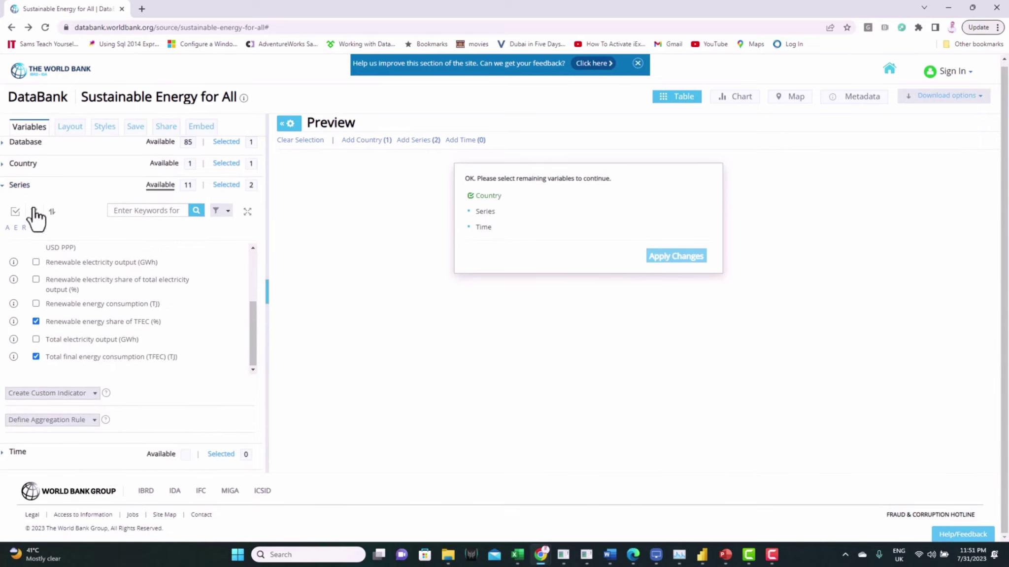
click(20, 185)
Select the 25 most recent years, apply the changes to preview the table, and open the download options
click(18, 212)
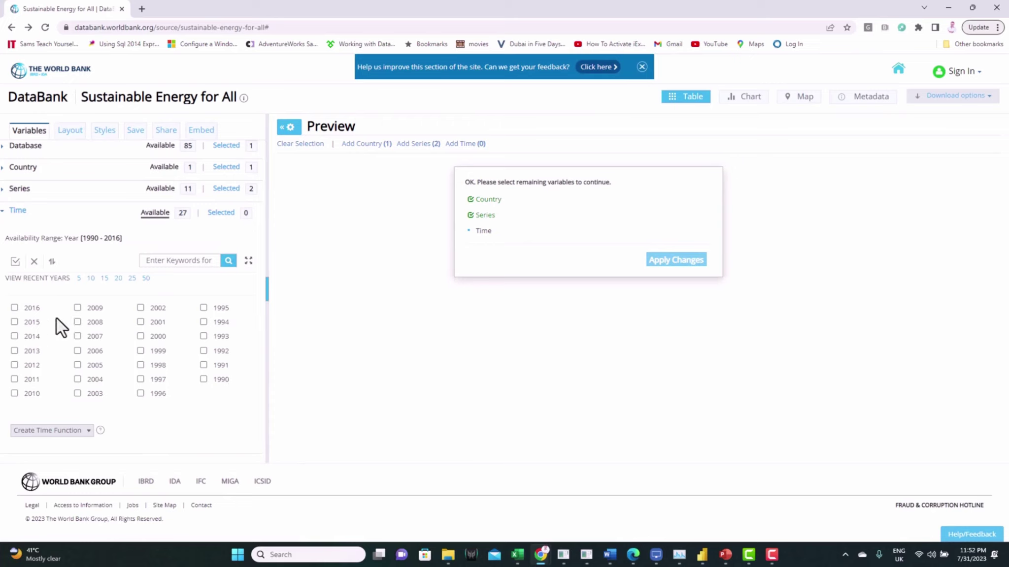
click(131, 279)
click(652, 264)
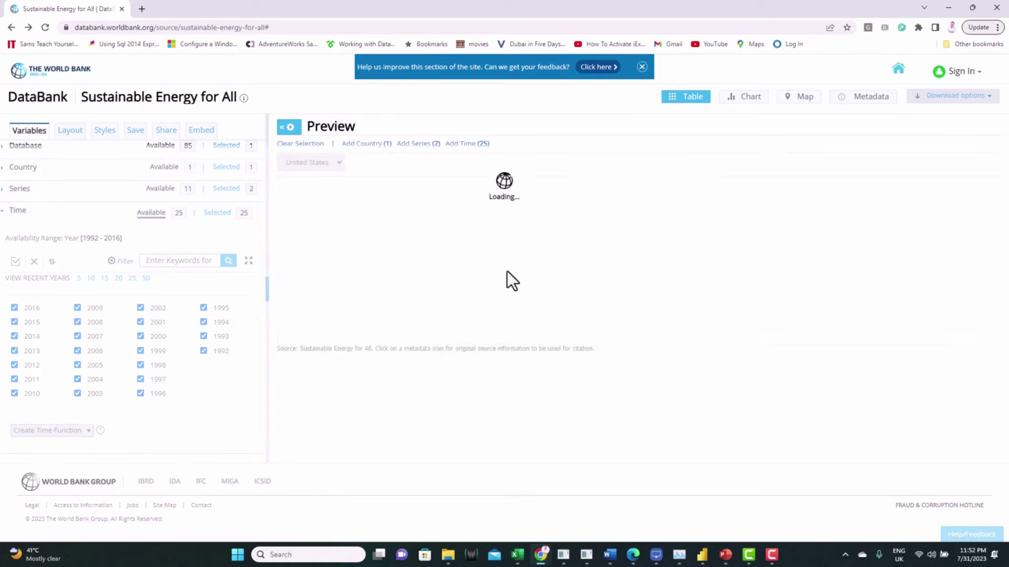
scroll(458, 327, down, 3)
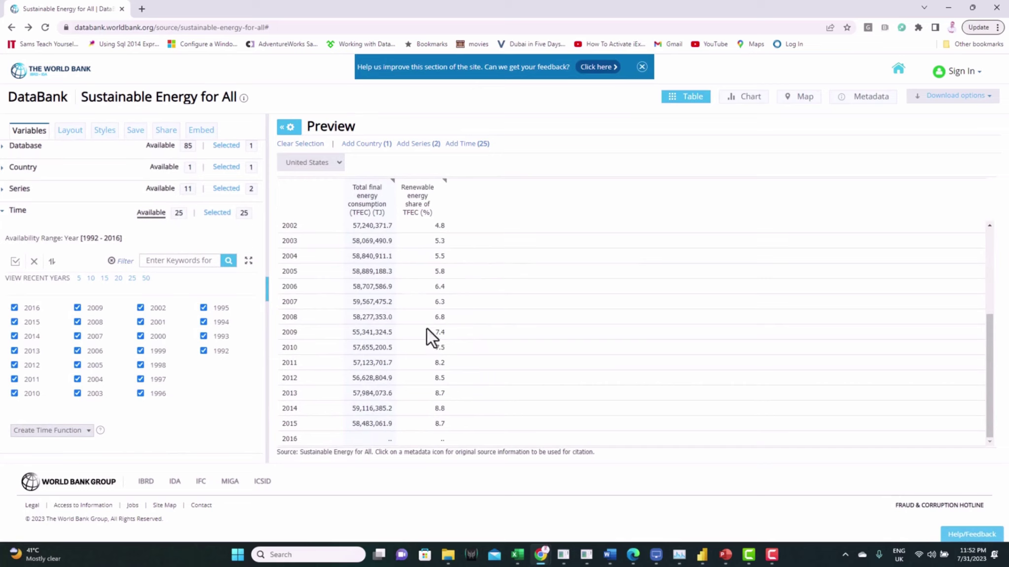
click(951, 96)
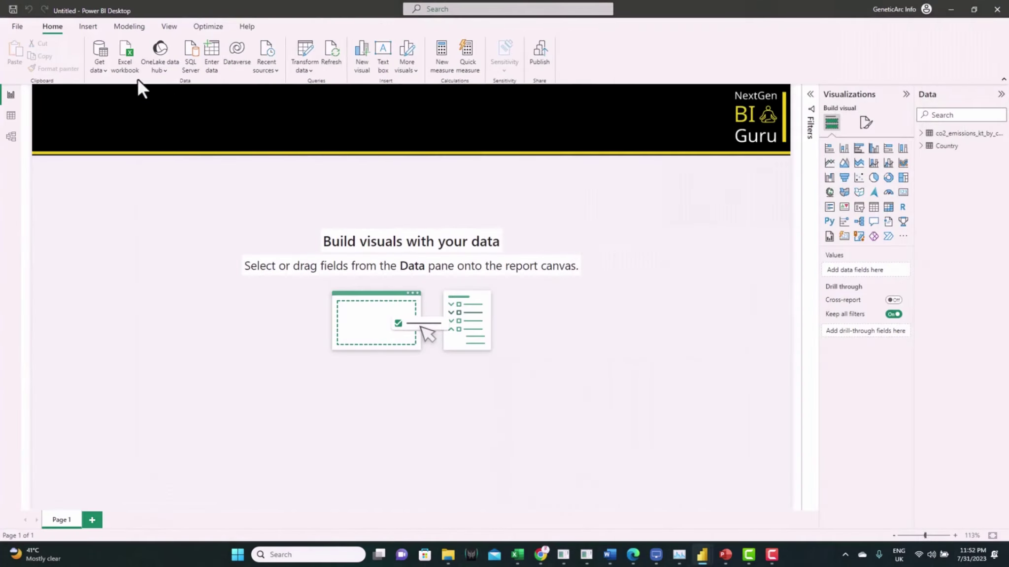
In the Power BI report, import Energy Consumption.csv from the Overall energy consumption folder as Text/CSV and open it for transformation
click(100, 70)
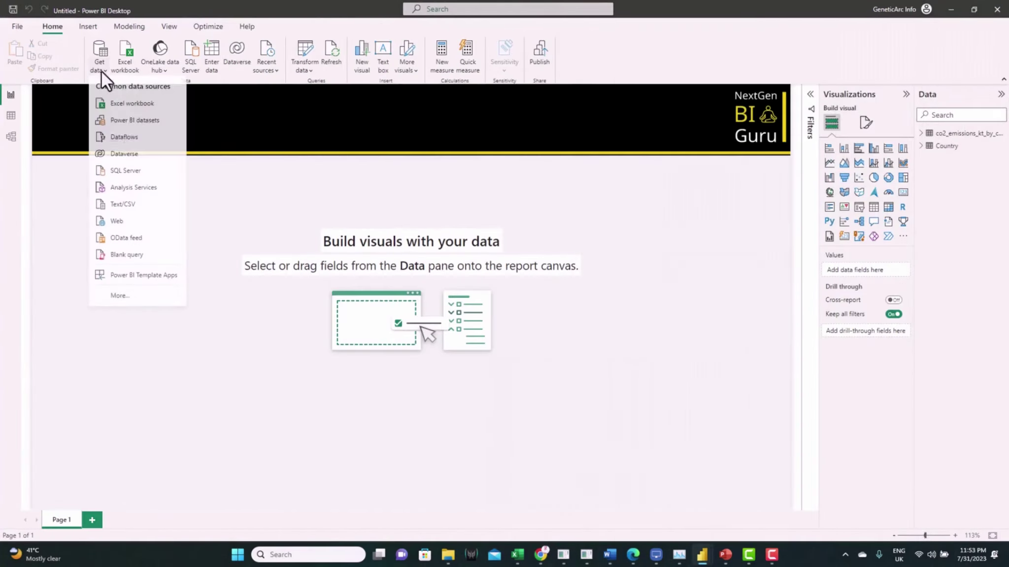
click(136, 209)
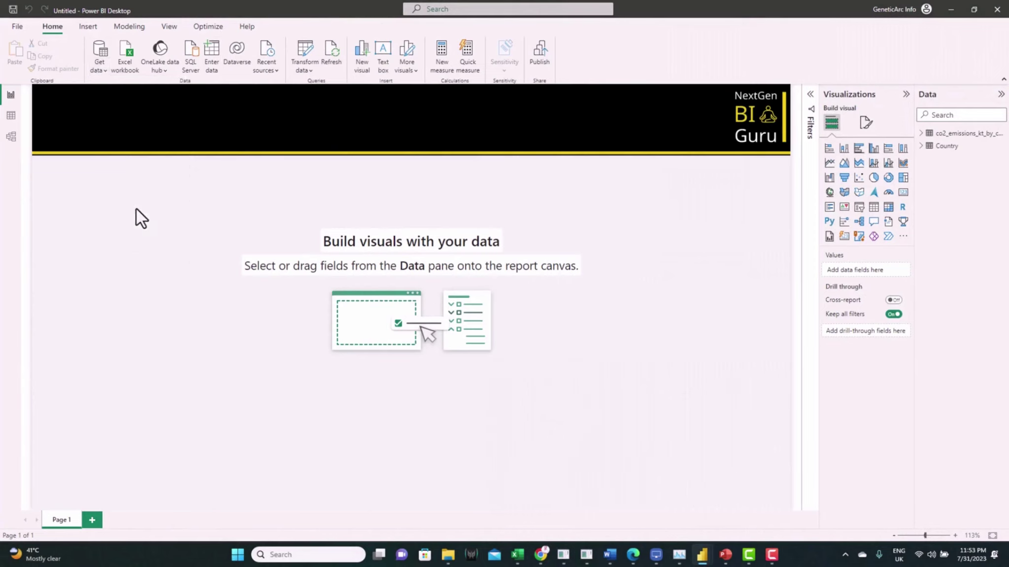
click(204, 31)
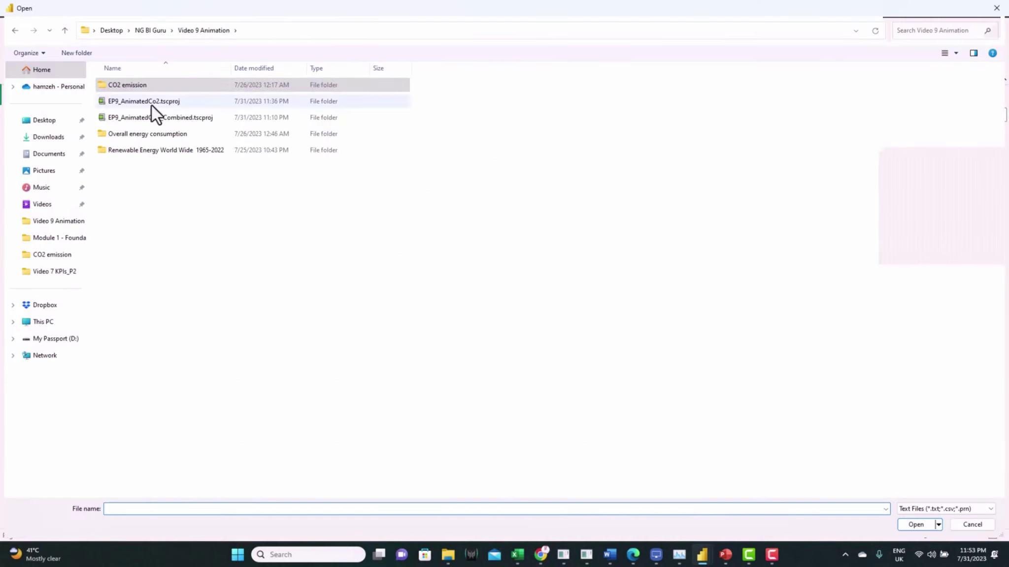
double_click(162, 131)
double_click(156, 102)
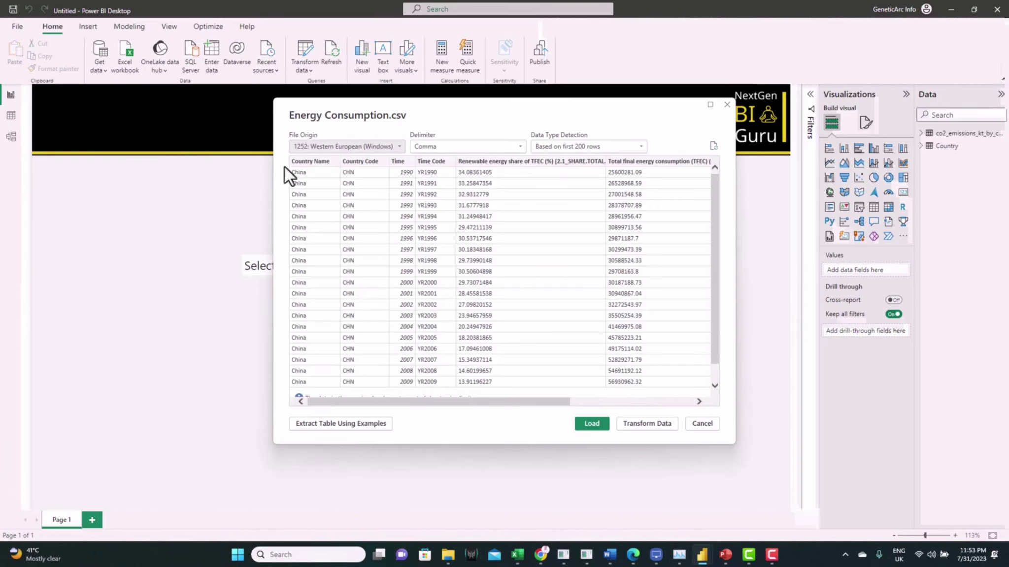
click(623, 427)
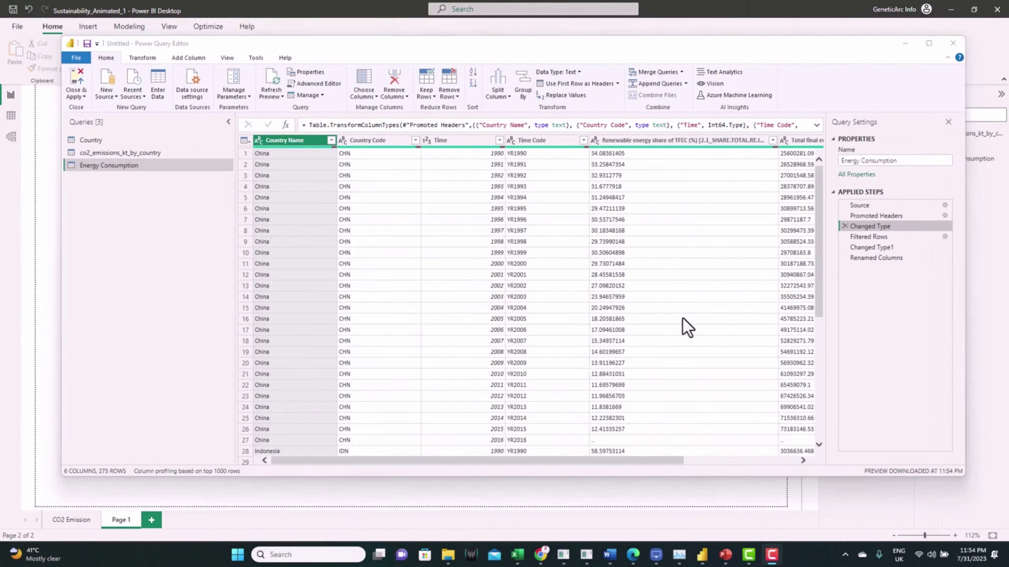
Review the Energy Consumption query's applied steps from Filtered Rows to Renamed Columns, including the total final energy consumption filter
click(859, 237)
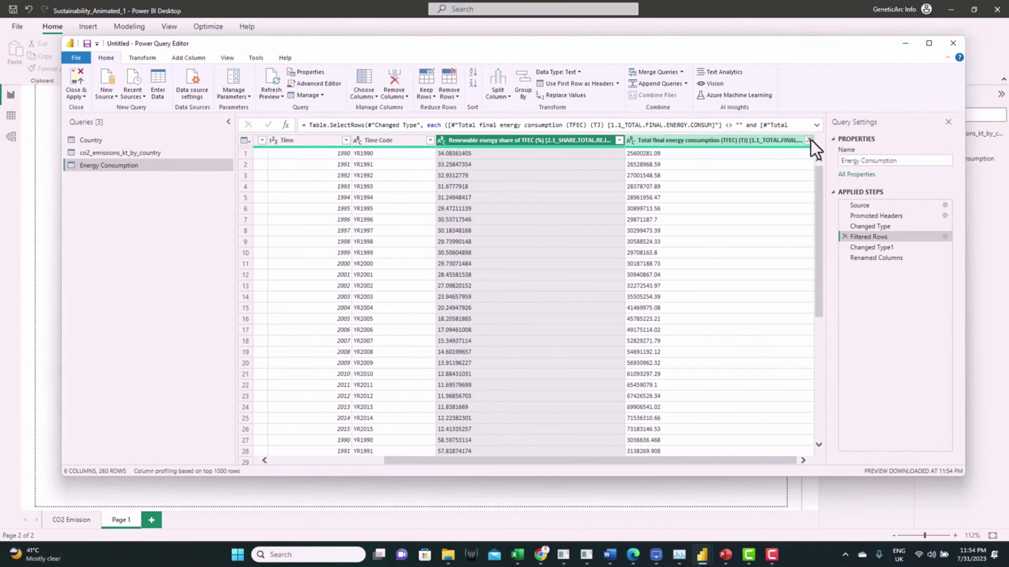
click(810, 140)
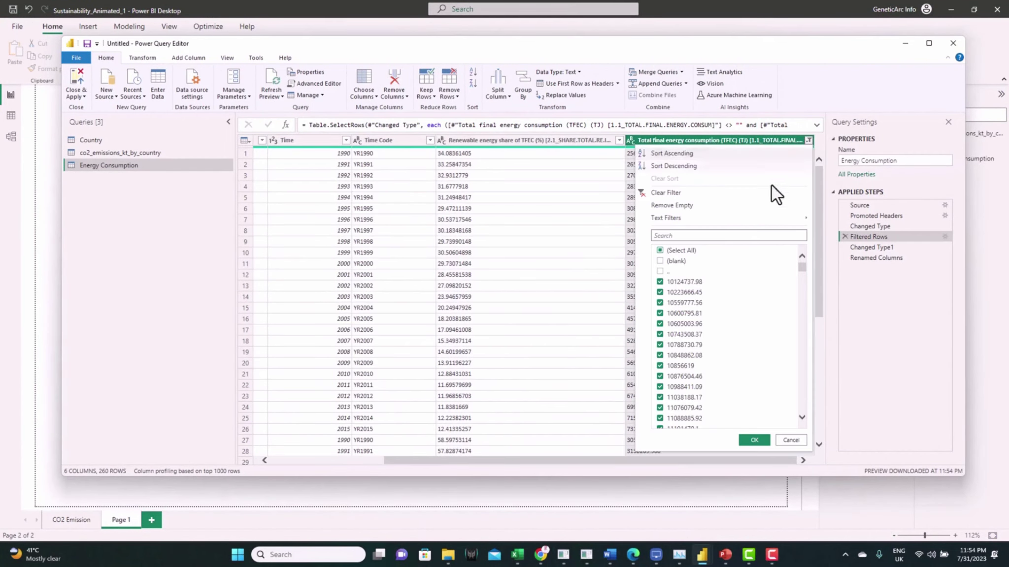
click(808, 140)
click(866, 246)
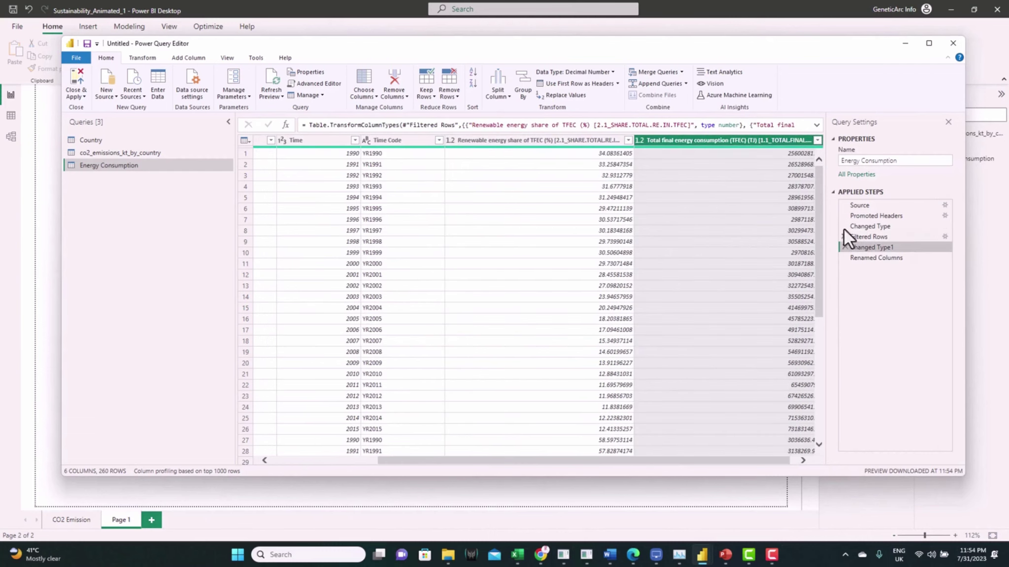
click(874, 260)
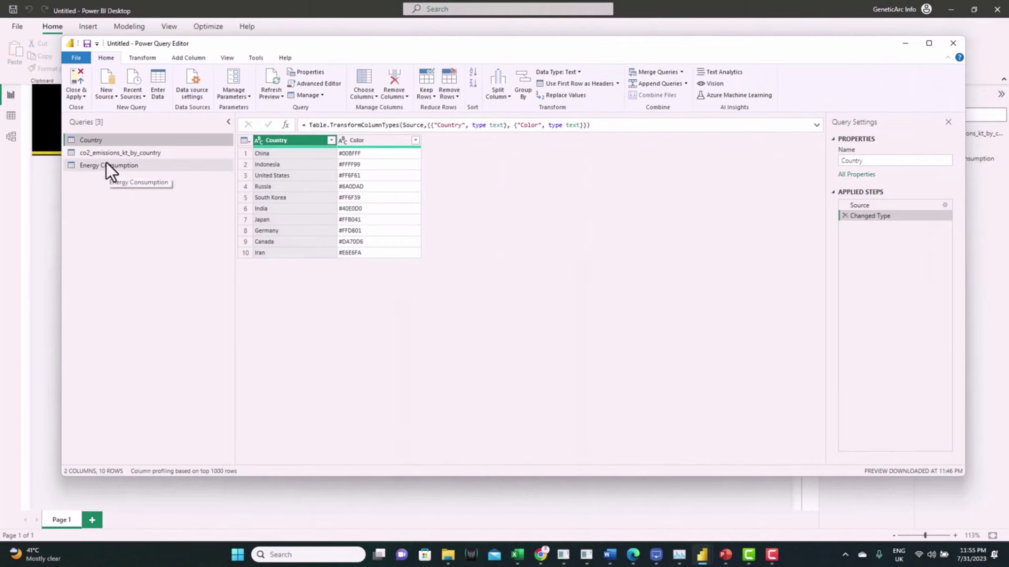
Create a reference query from Energy Consumption and rename it Year
click(109, 167)
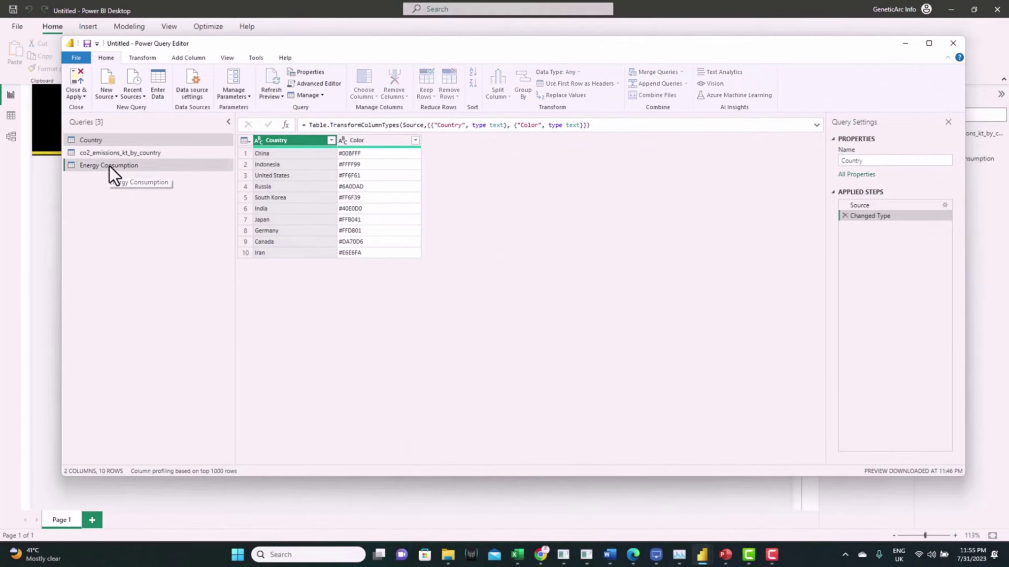
right_click(109, 166)
click(153, 261)
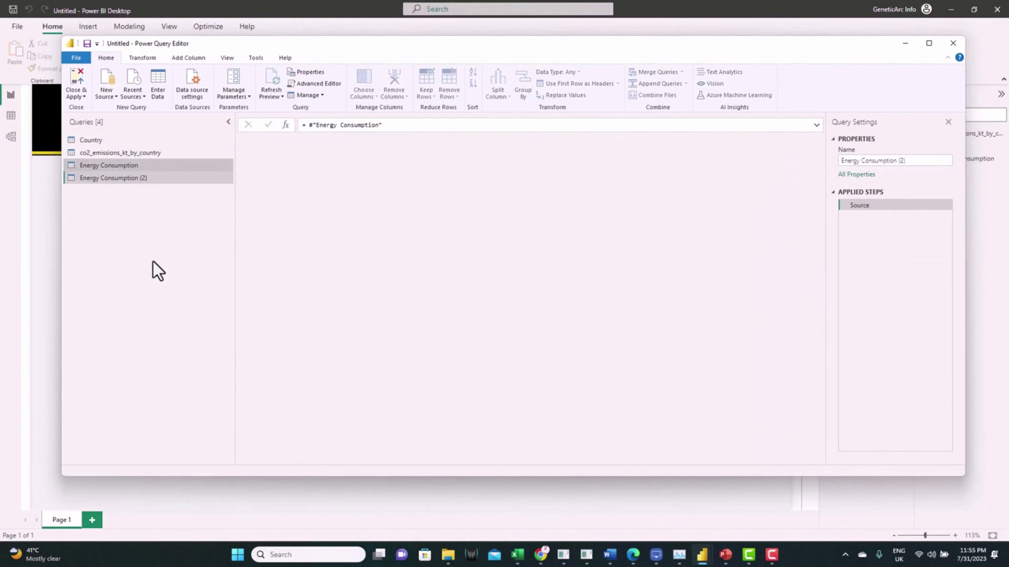
double_click(127, 180)
text(Year)
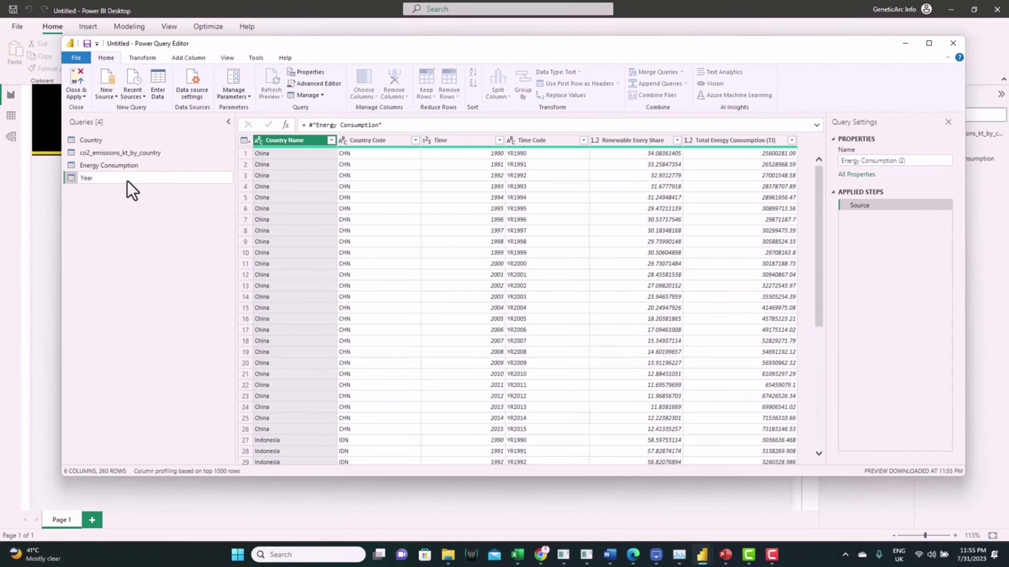
key(Return)
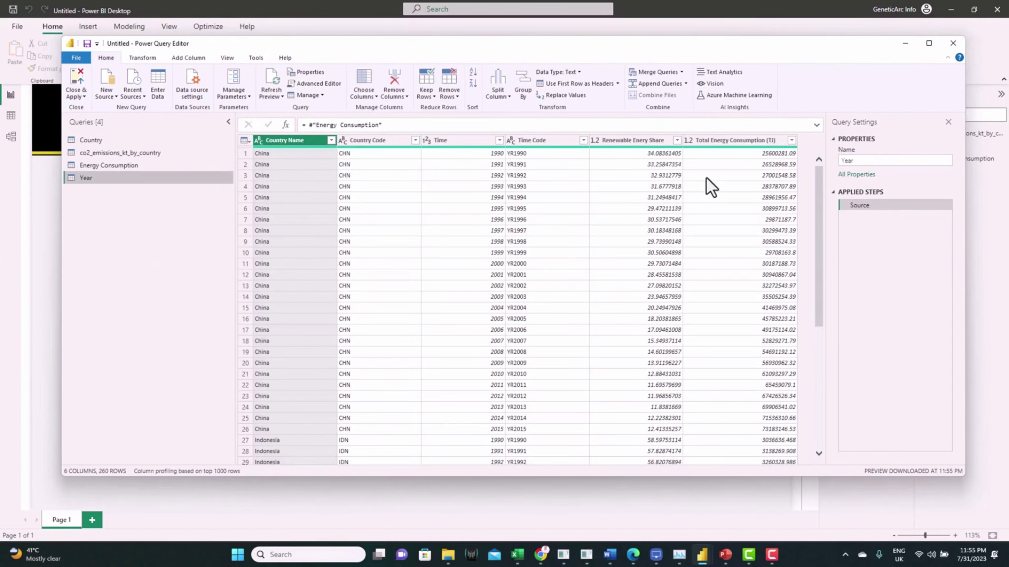
Remove all columns except Time from the Year query and rename that column Year
right_click(470, 141)
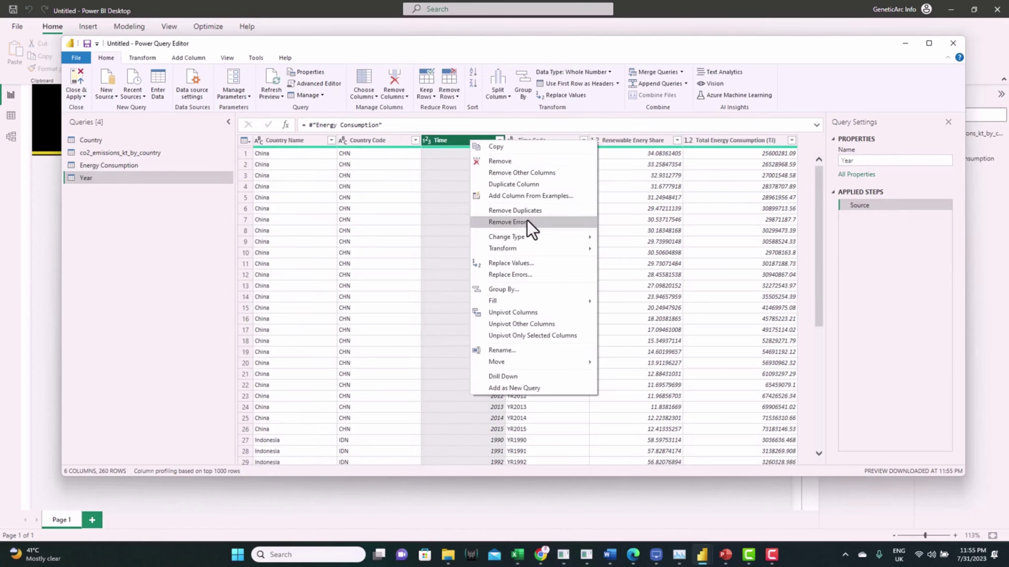
click(532, 173)
double_click(274, 142)
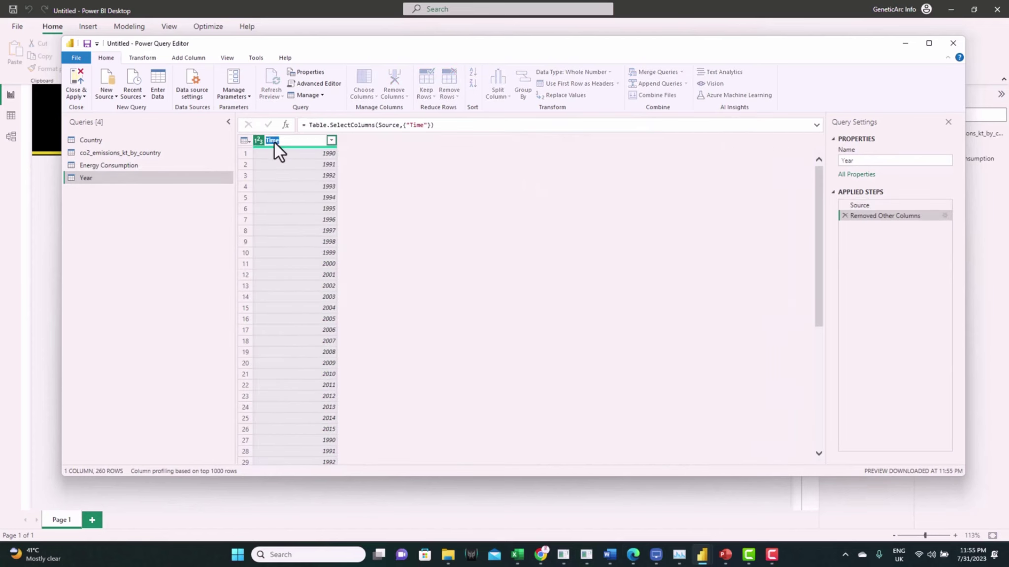
key(Return)
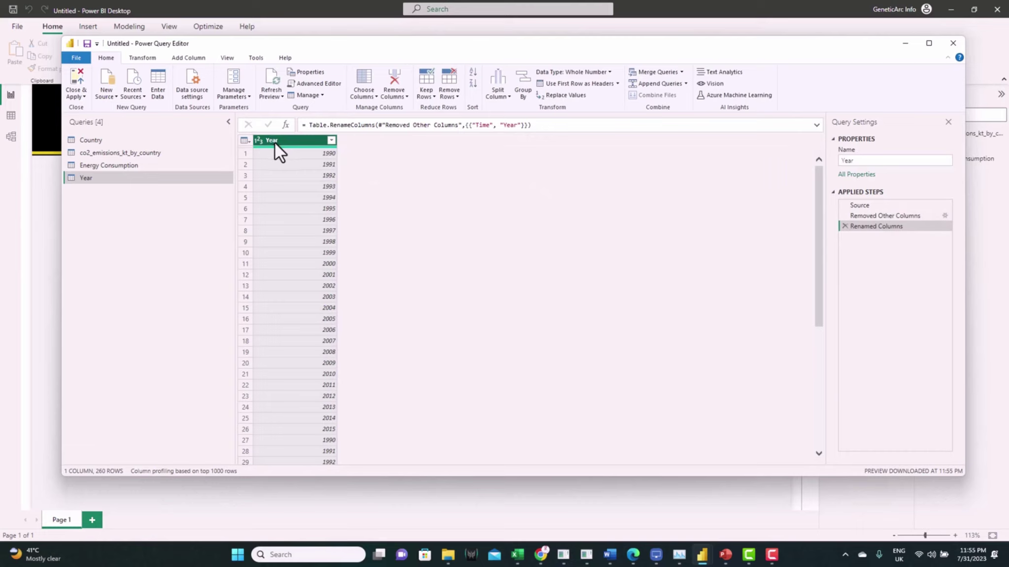
Remove duplicate rows from the Year query, and close the query editor applying the changes
click(450, 98)
click(480, 143)
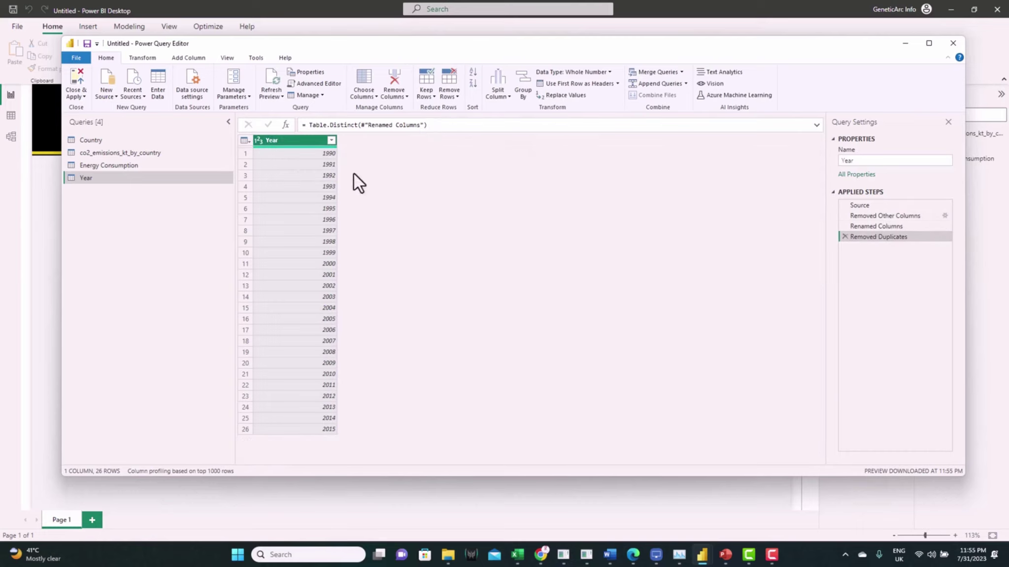
click(77, 79)
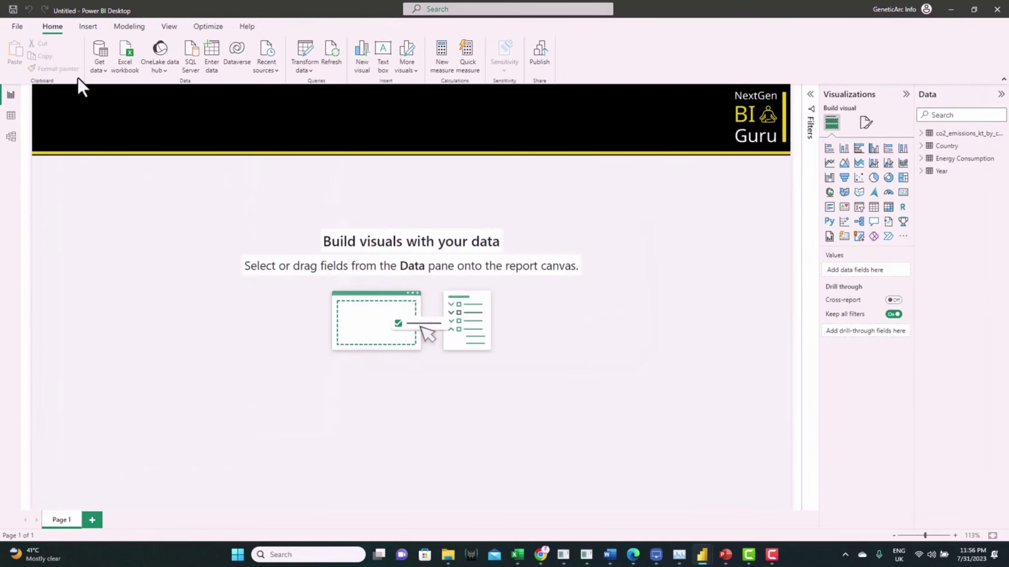
In the data model, move Year and Country below the other tables, relating Year to Energy Consumption's Time and Country to the CO2 emissions table
click(11, 138)
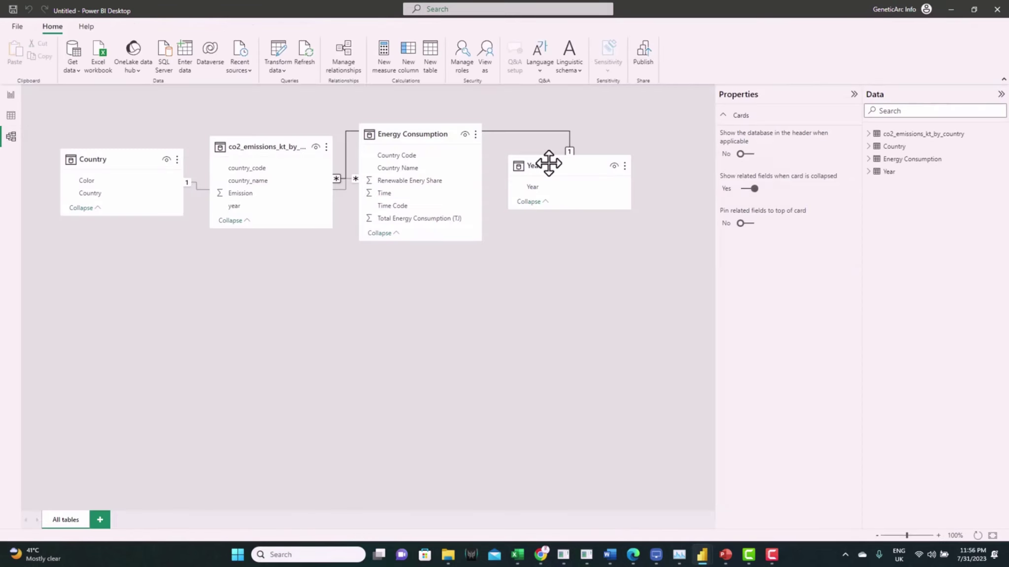
drag(547, 162, 383, 193)
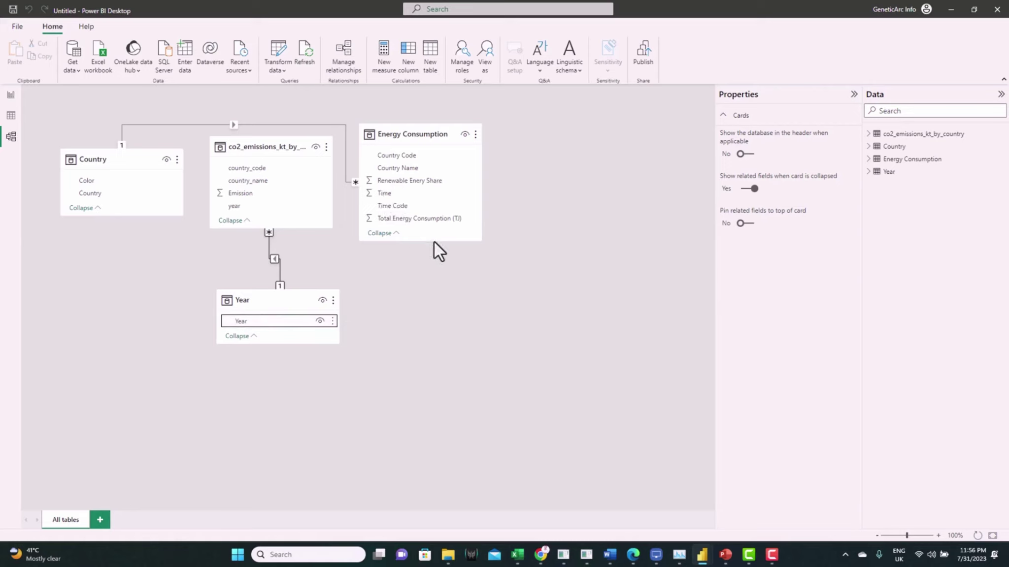
drag(152, 165, 465, 369)
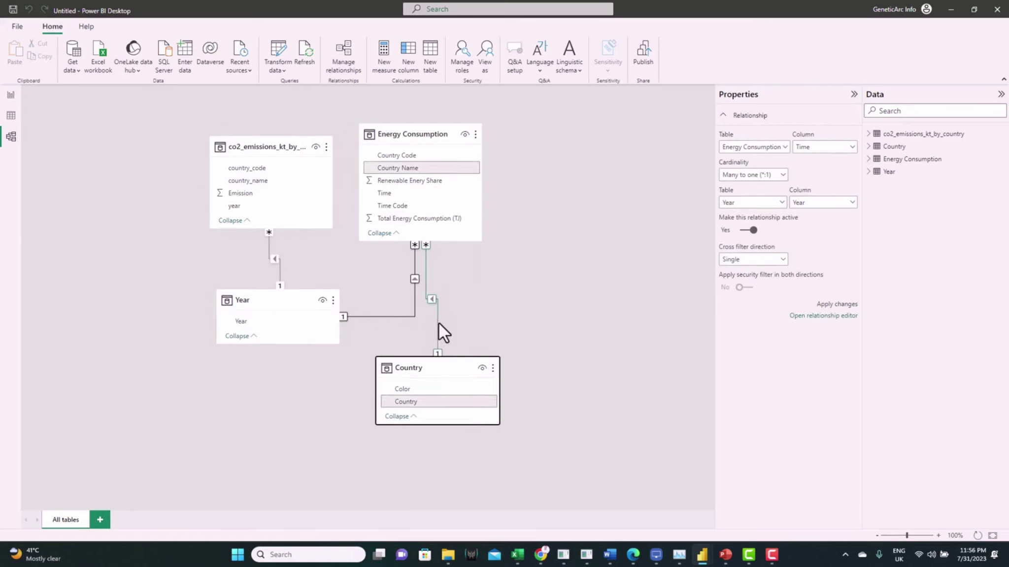
drag(416, 401, 288, 195)
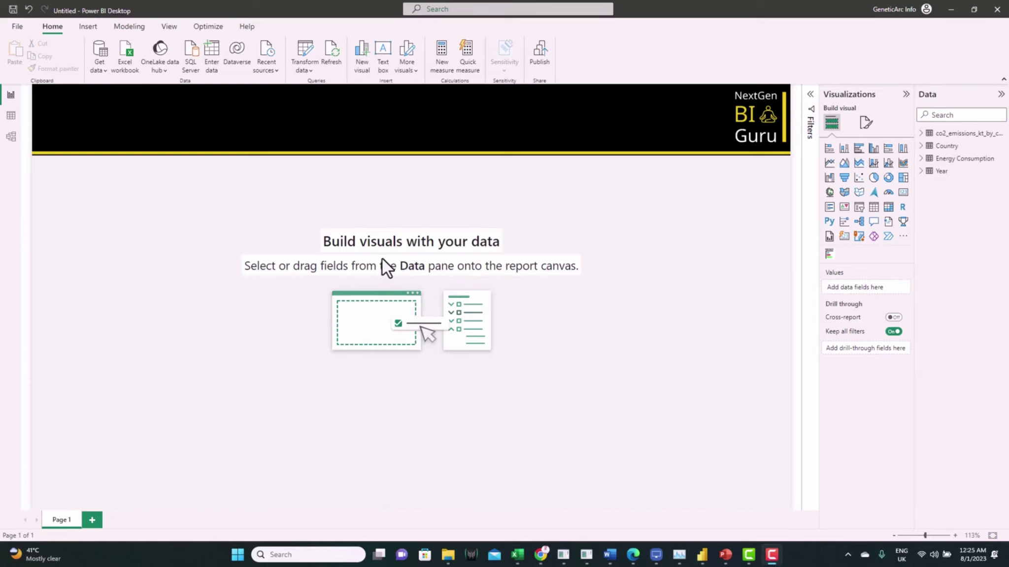
Search the Power BI visuals marketplace for animate and add the Animated Bar Chart visual by Wishyoulization to the report
click(903, 237)
click(598, 270)
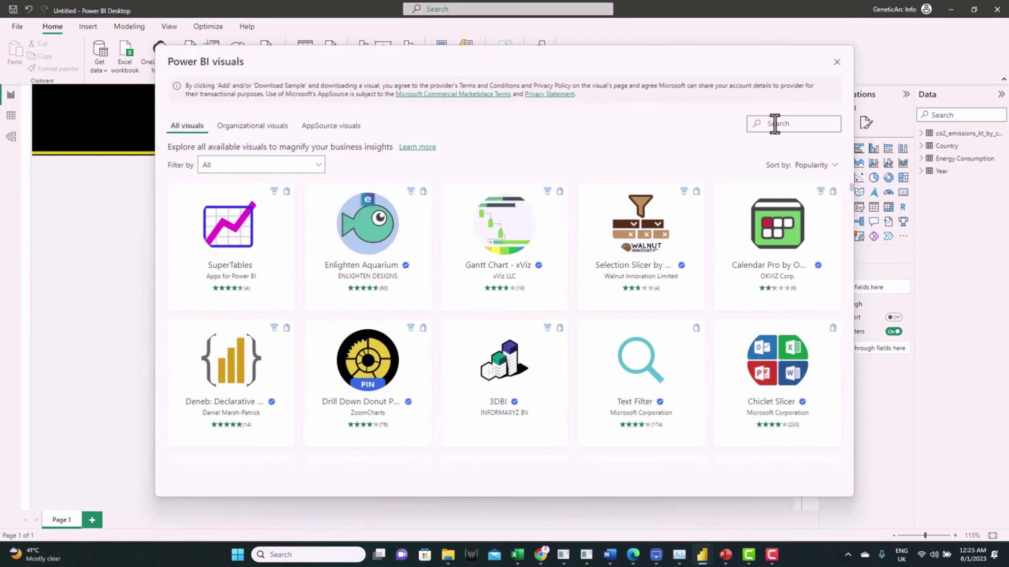
click(774, 124)
text(anim)
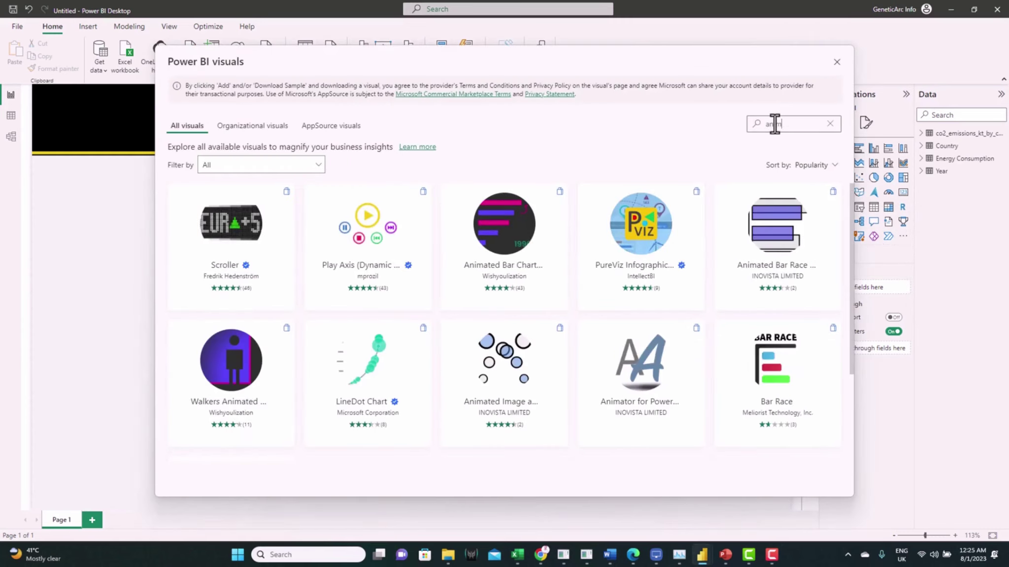
text(ate)
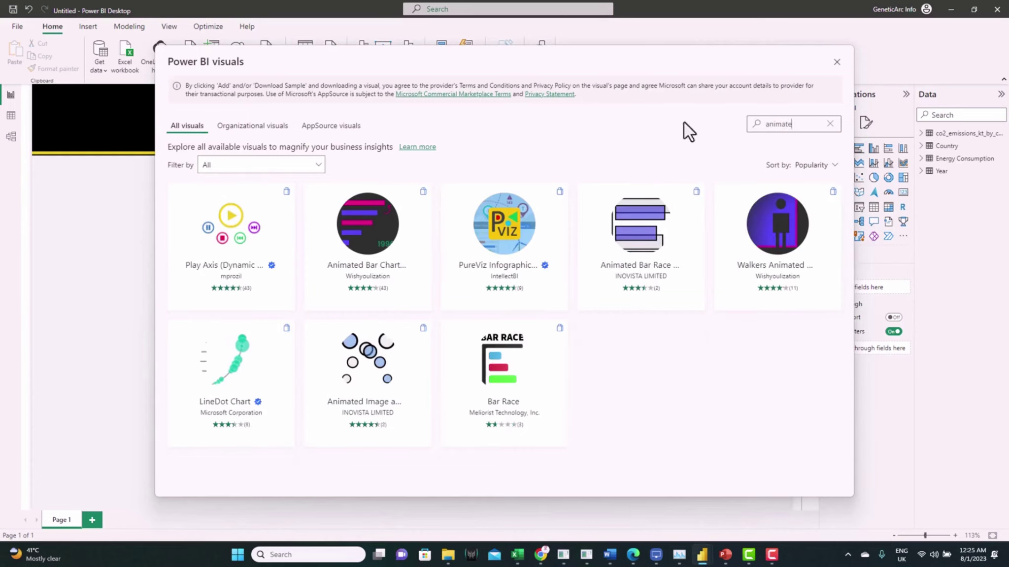
click(383, 237)
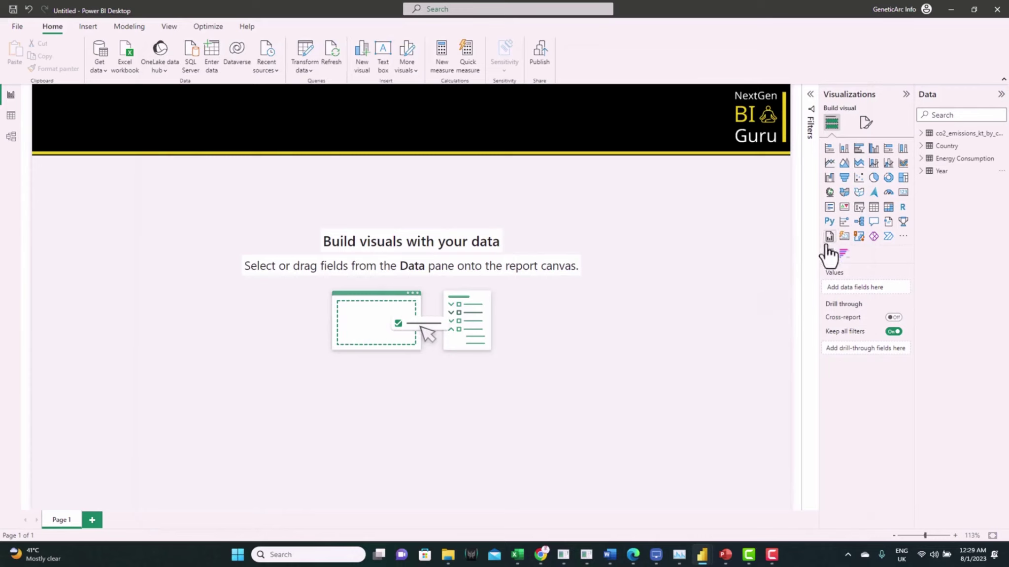
Add an Animated Bar Chart to the page, moved to the right half just below the header banner and enlarged
click(843, 254)
drag(197, 189, 443, 279)
drag(506, 317, 773, 343)
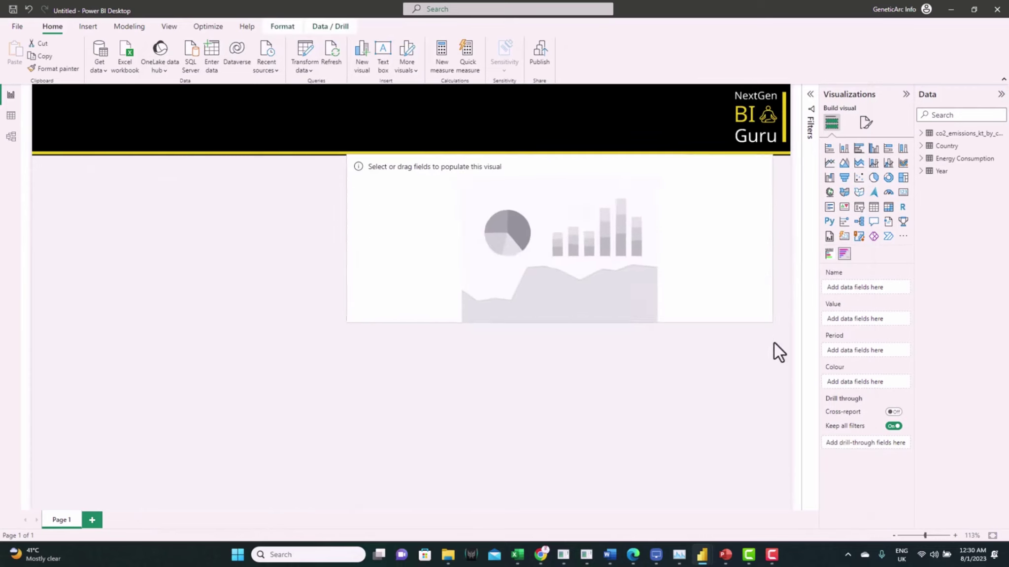
Assign Country as the bar chart's Name, Color as its Colour, Emission as its Value and Year from the Year table as its Period
click(920, 146)
drag(964, 171, 876, 288)
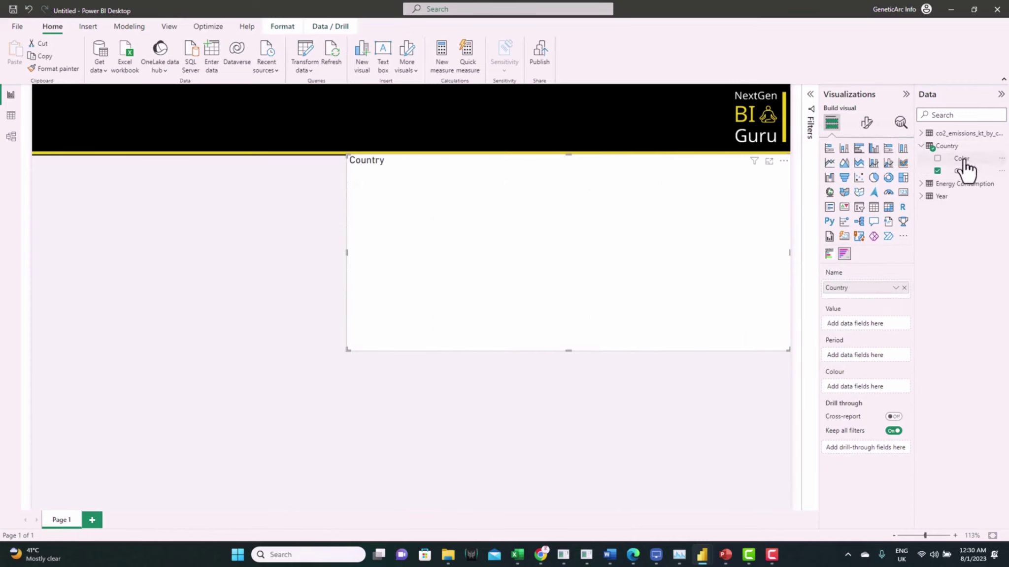
drag(961, 158, 880, 394)
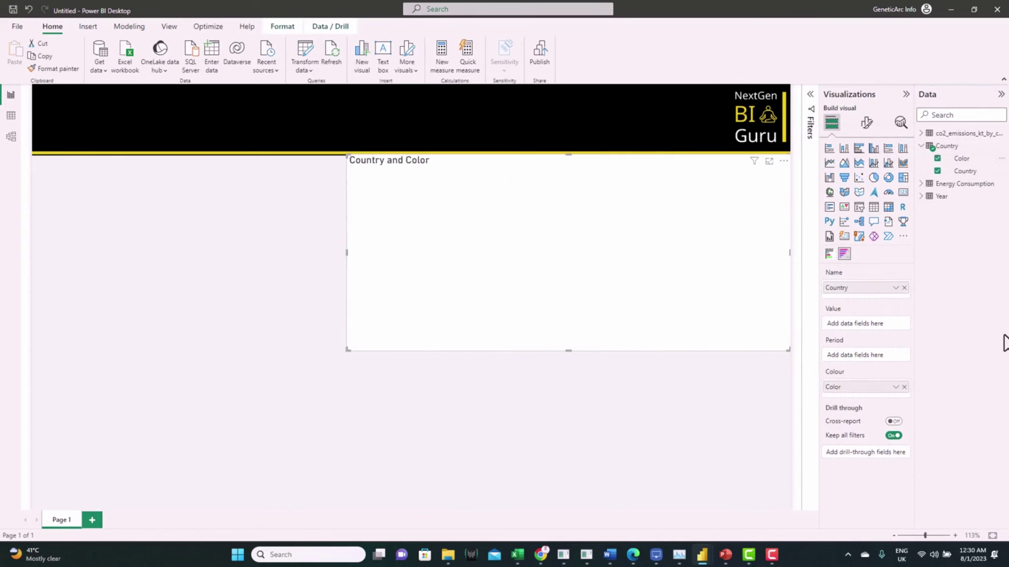
click(921, 133)
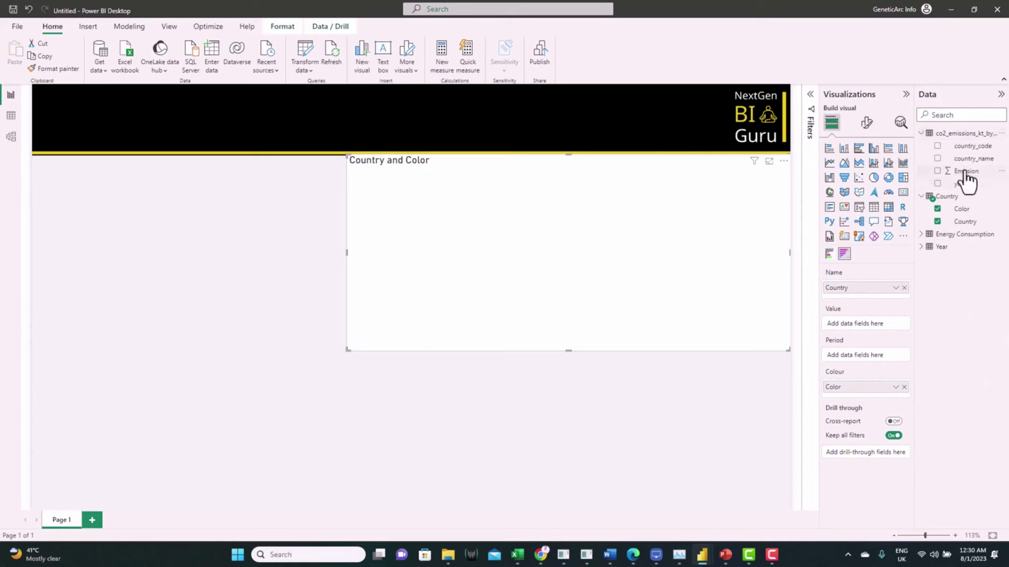
drag(964, 174, 876, 321)
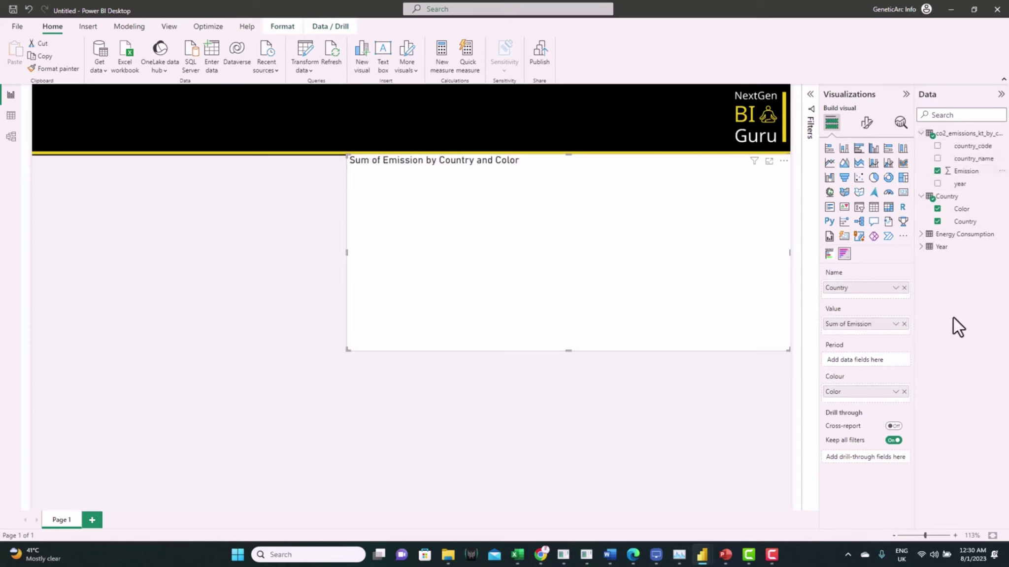
click(920, 247)
drag(960, 259, 876, 362)
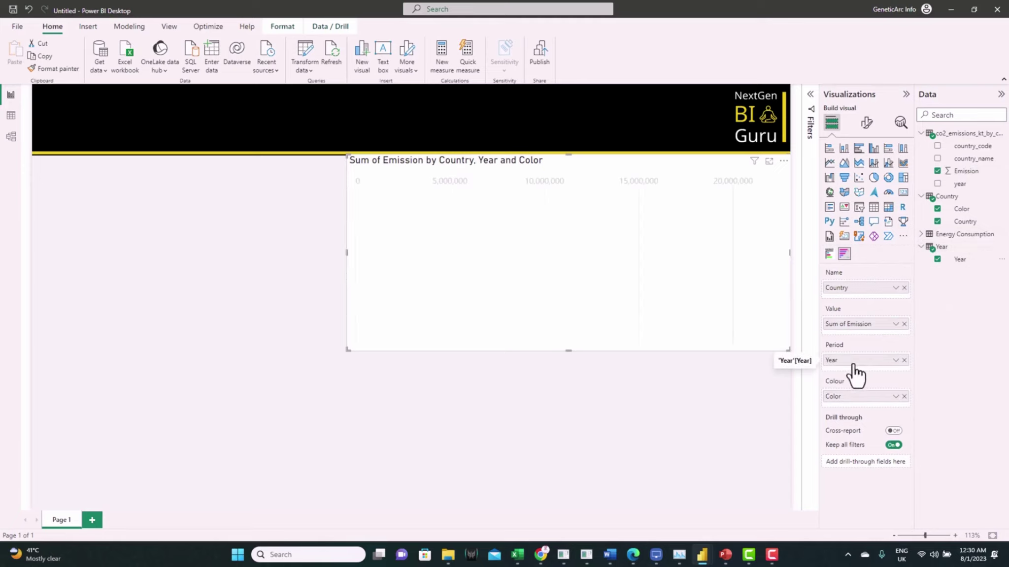
Filter the bar chart's Country field to exclude blank entries, and shift the chart slightly down from the banner
click(811, 101)
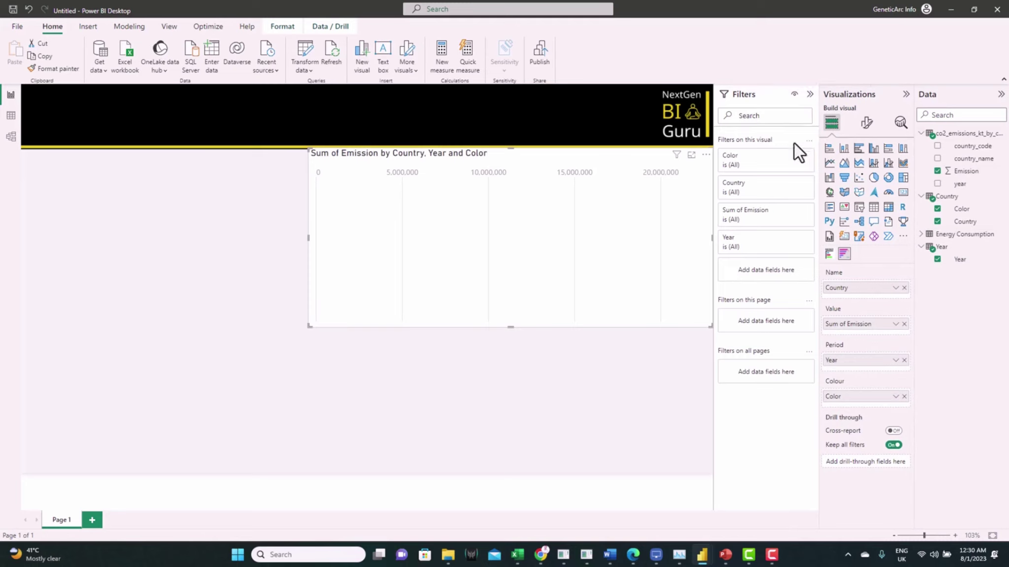
click(793, 184)
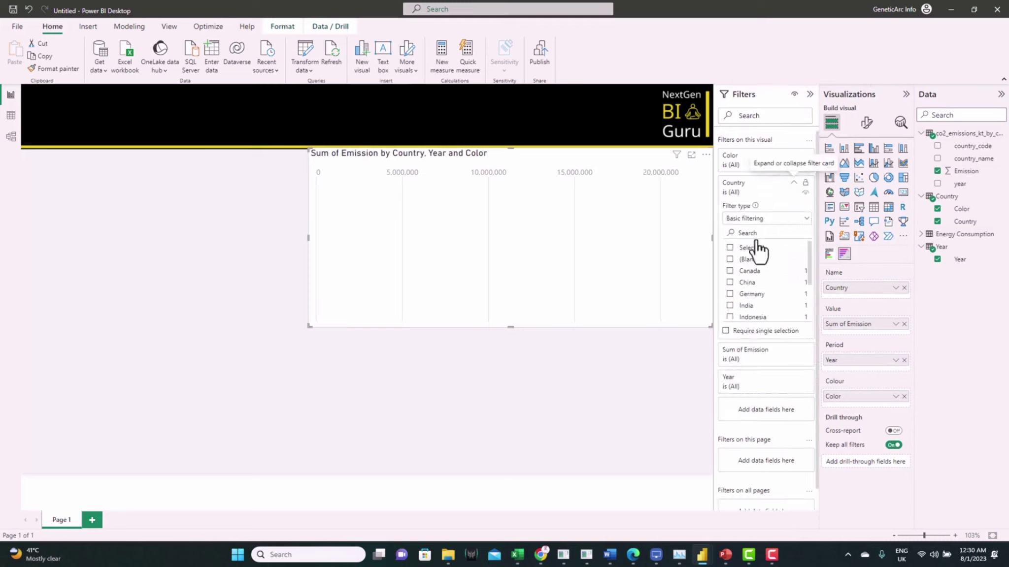
click(730, 259)
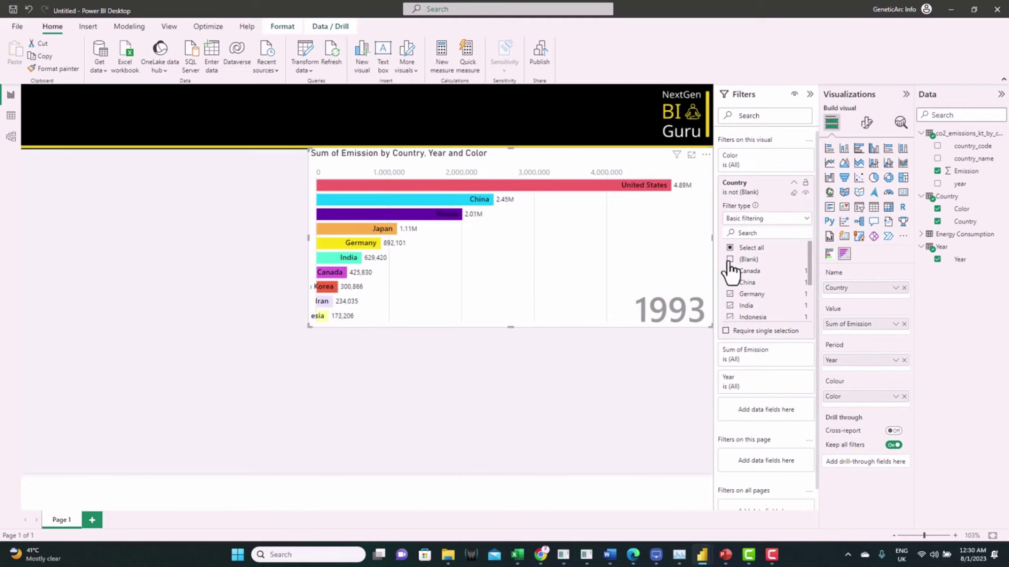
drag(591, 321, 558, 340)
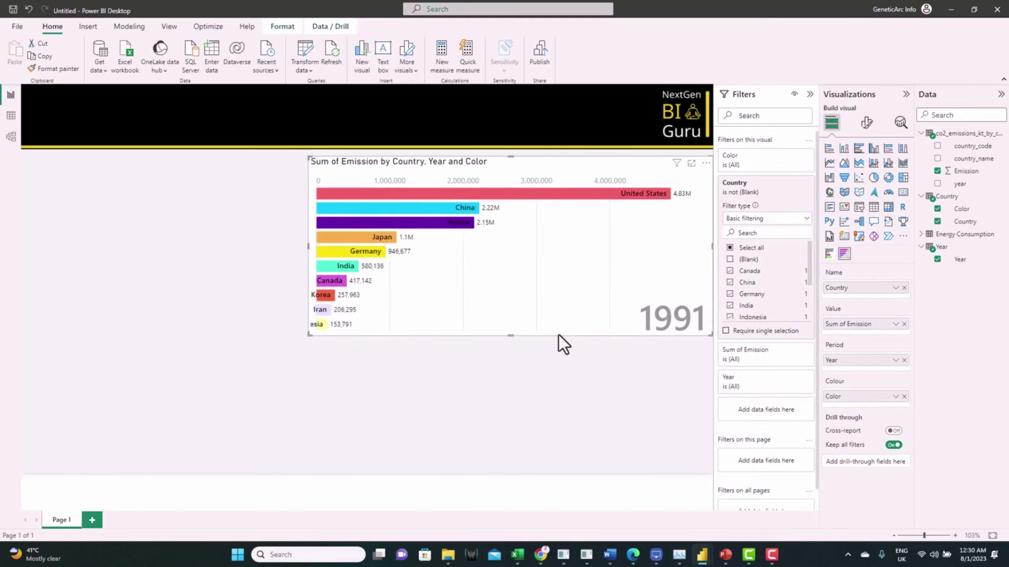
Change the bar chart's title text to "CO2 Emission - Top 10 Countries"
click(867, 123)
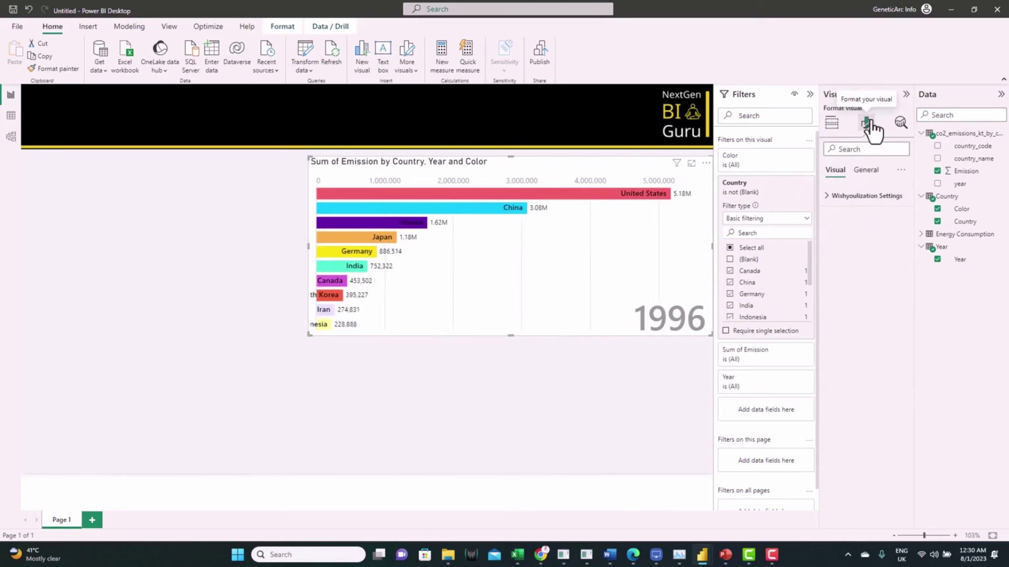
click(865, 171)
click(843, 219)
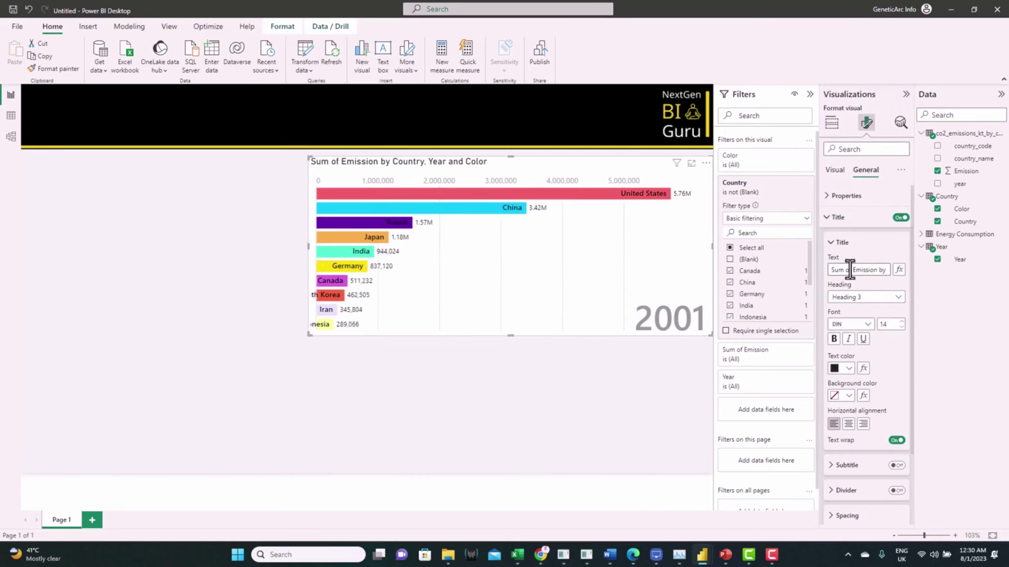
triple_click(850, 270)
text(Co2)
key(BackSpace)
key(BackSpace)
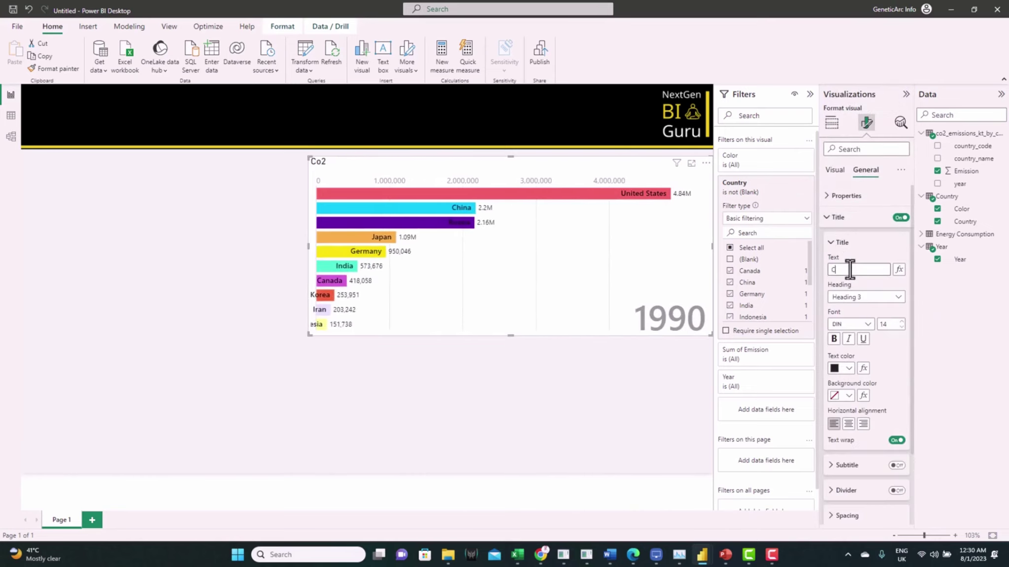
text(CO2)
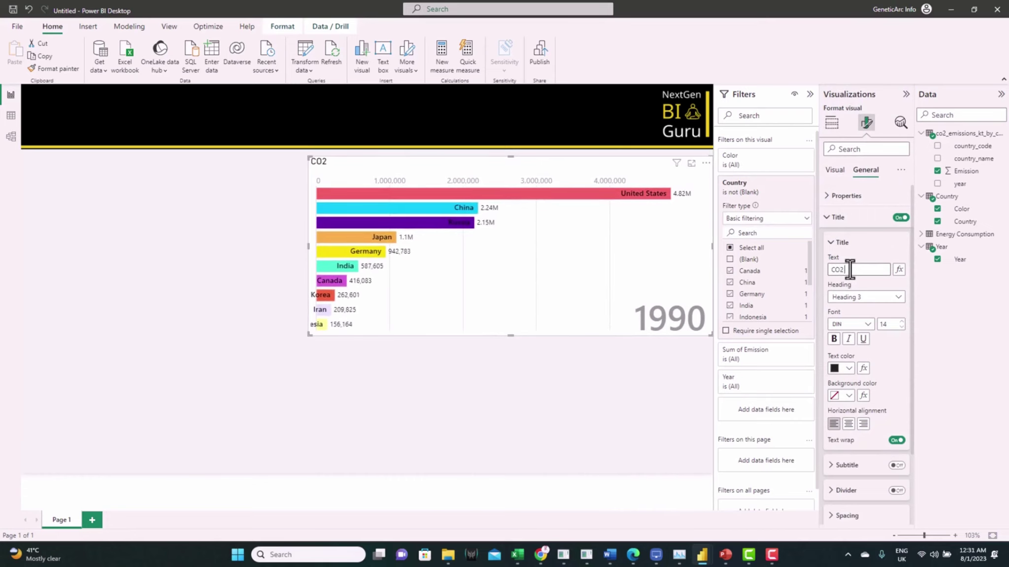
text( Emission - Top)
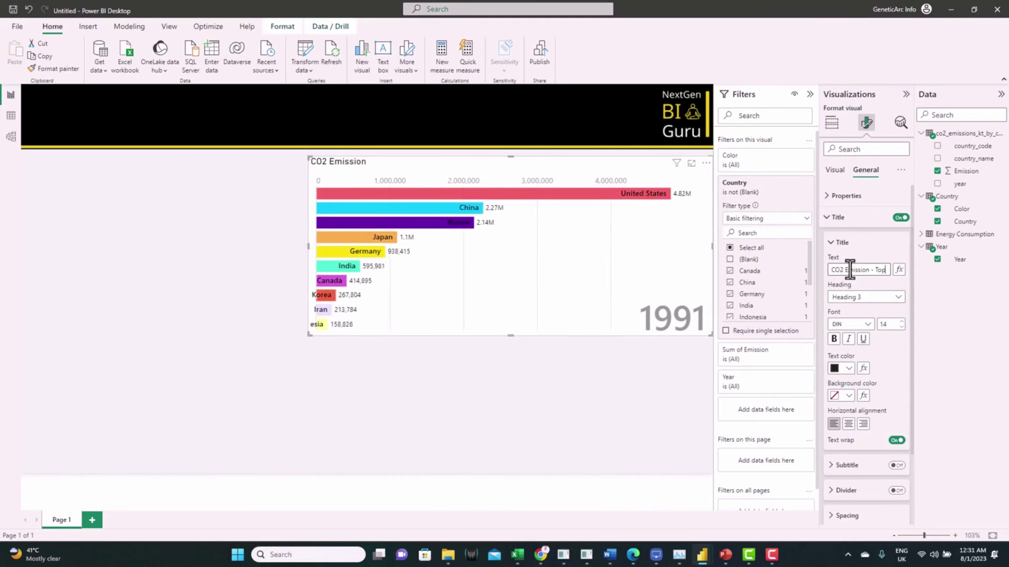
text( 10 Countries)
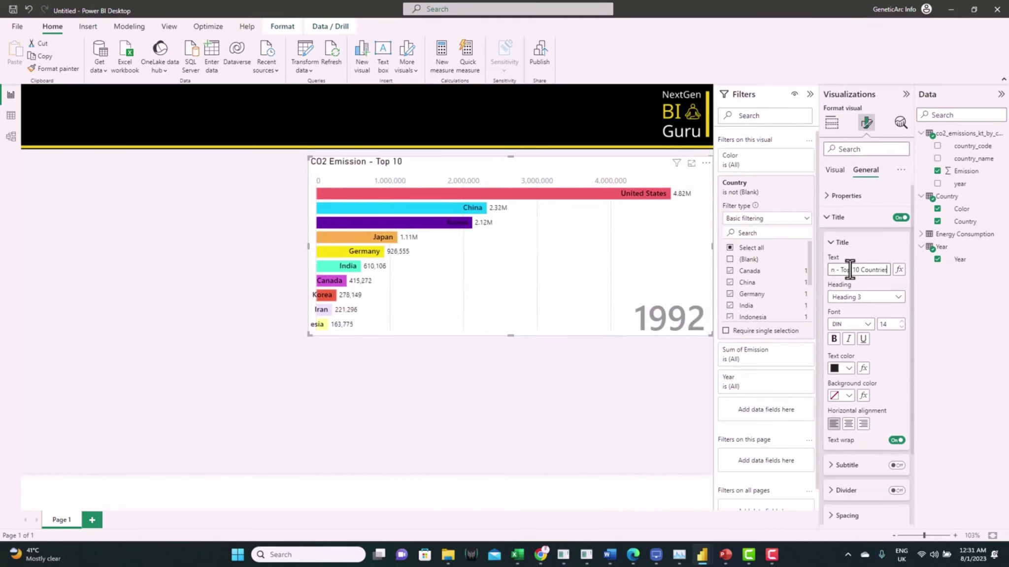
Format the bar chart's title with white text on a dark olive-yellow background
click(848, 368)
click(848, 395)
click(848, 395)
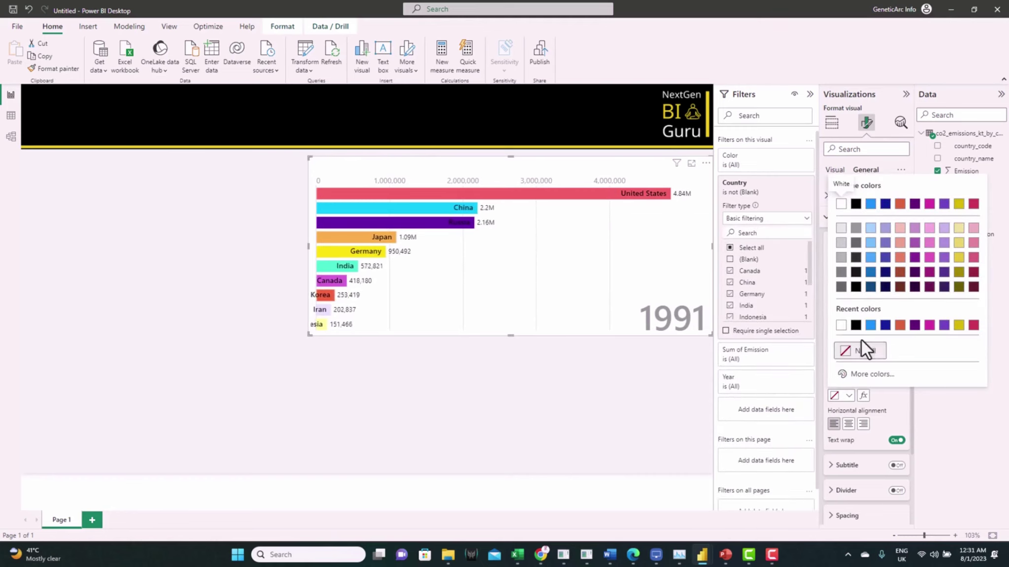
click(958, 288)
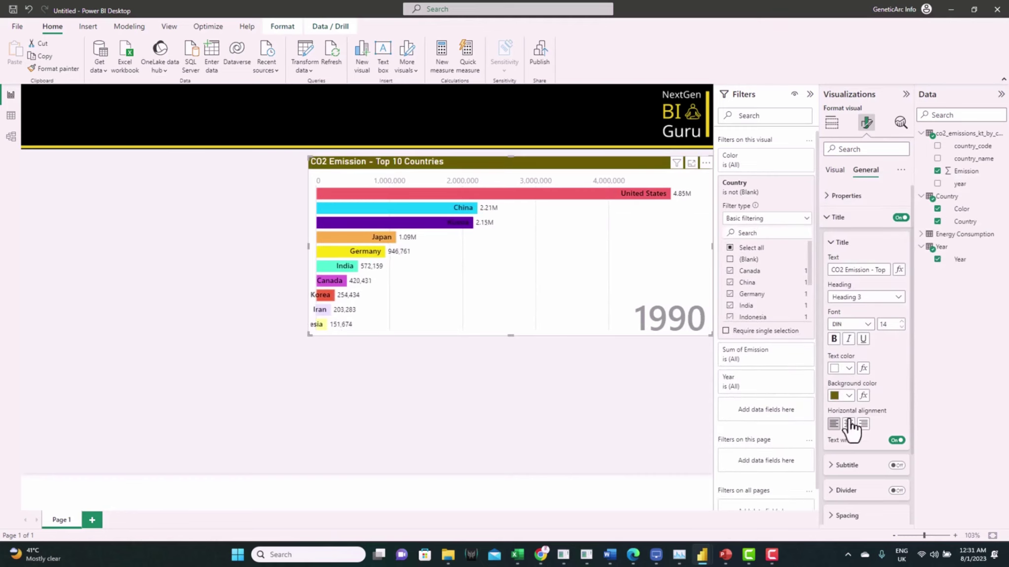
Turn off the bar chart's background, add a border with 10 px rounded corners, and enable a shadow with a different position
click(837, 217)
click(896, 264)
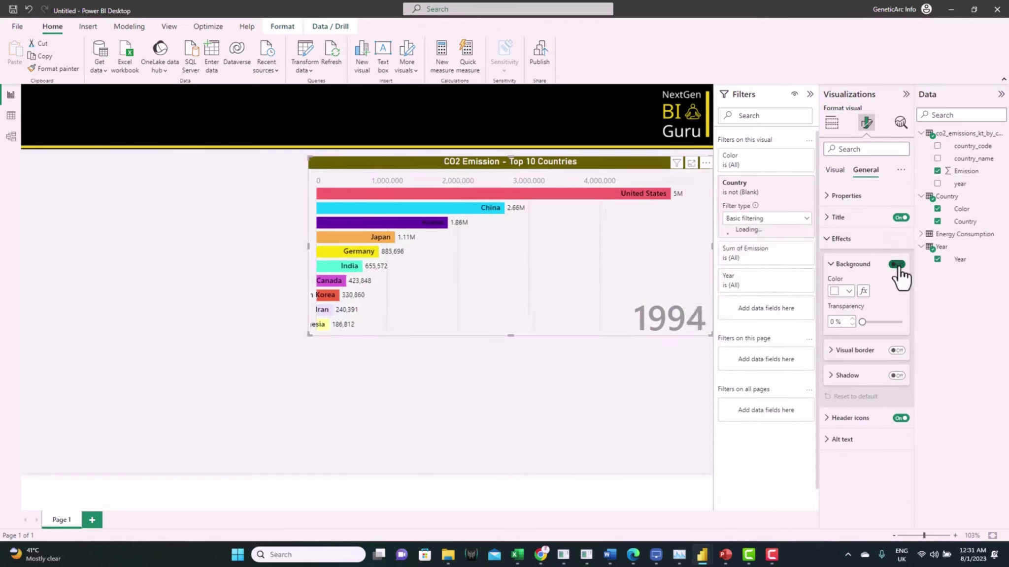
click(841, 351)
click(875, 407)
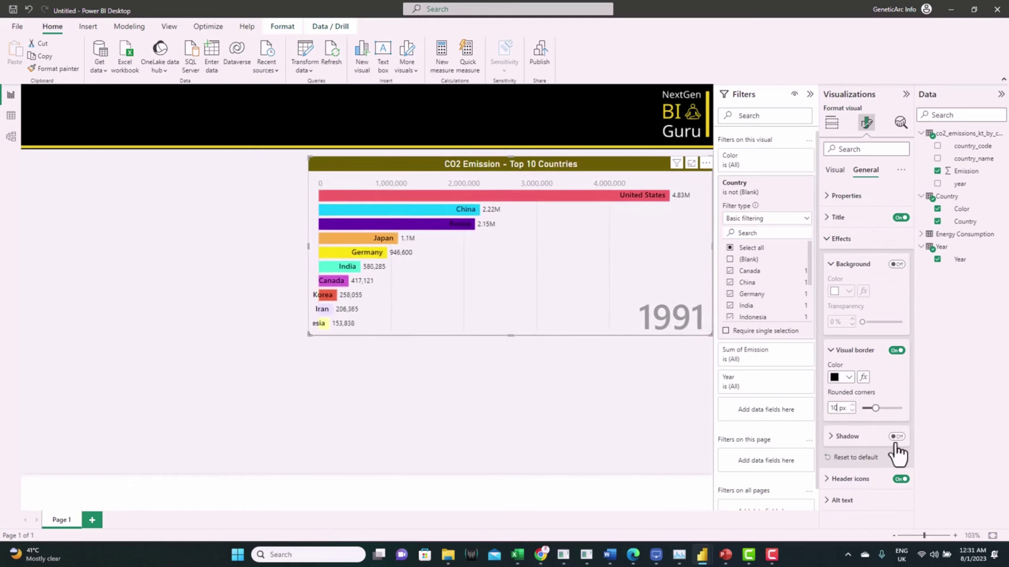
click(853, 438)
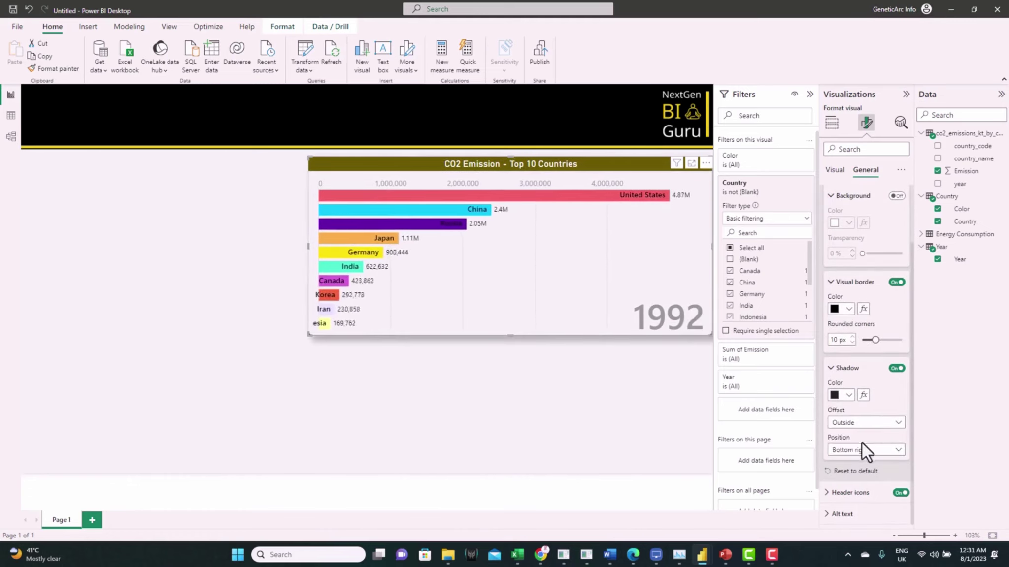
click(862, 449)
click(860, 387)
click(508, 365)
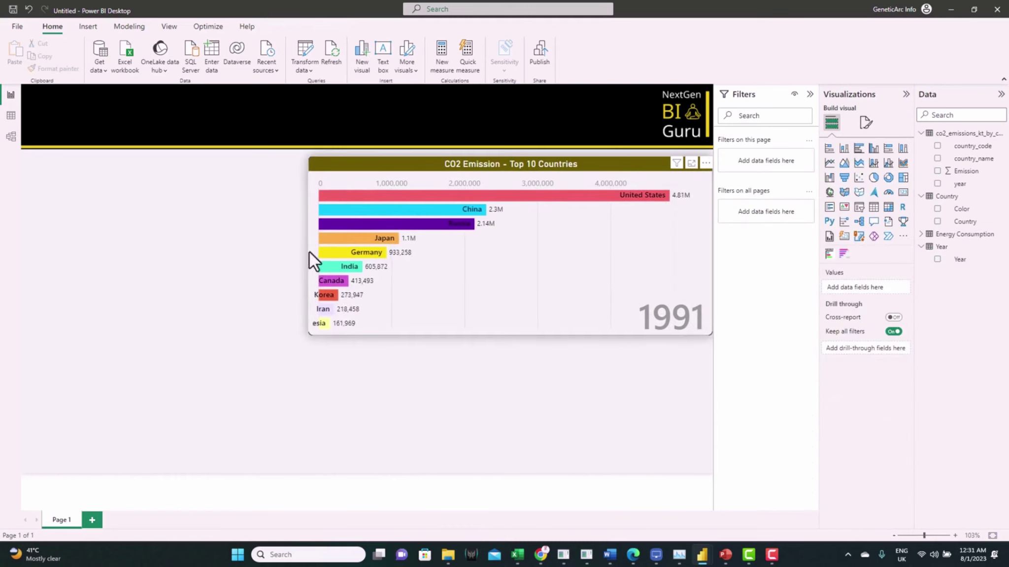
Narrow the CO2 emission chart from its left edge and move it up close to the header banner
click(312, 259)
drag(307, 247, 370, 248)
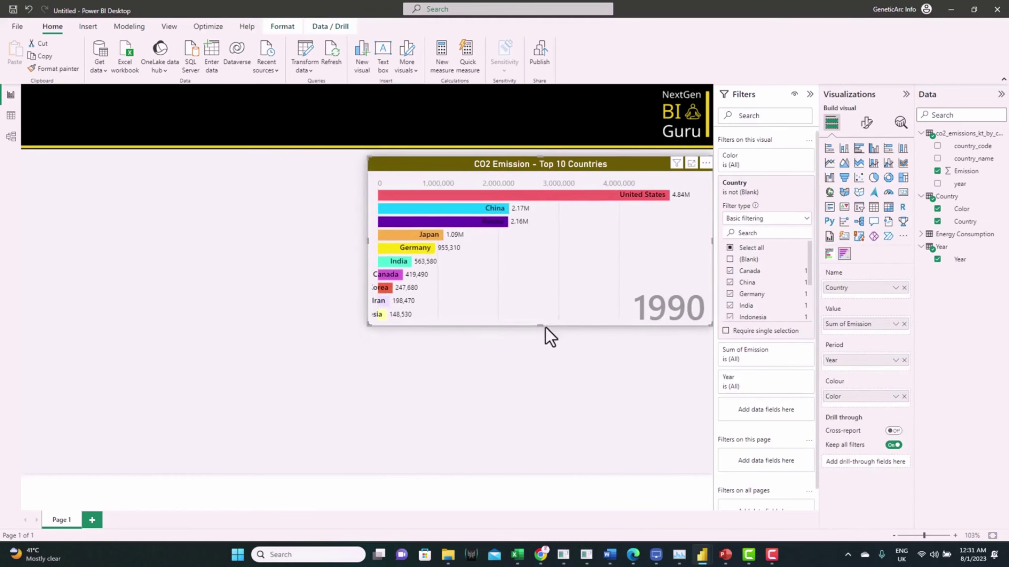
drag(556, 160, 557, 154)
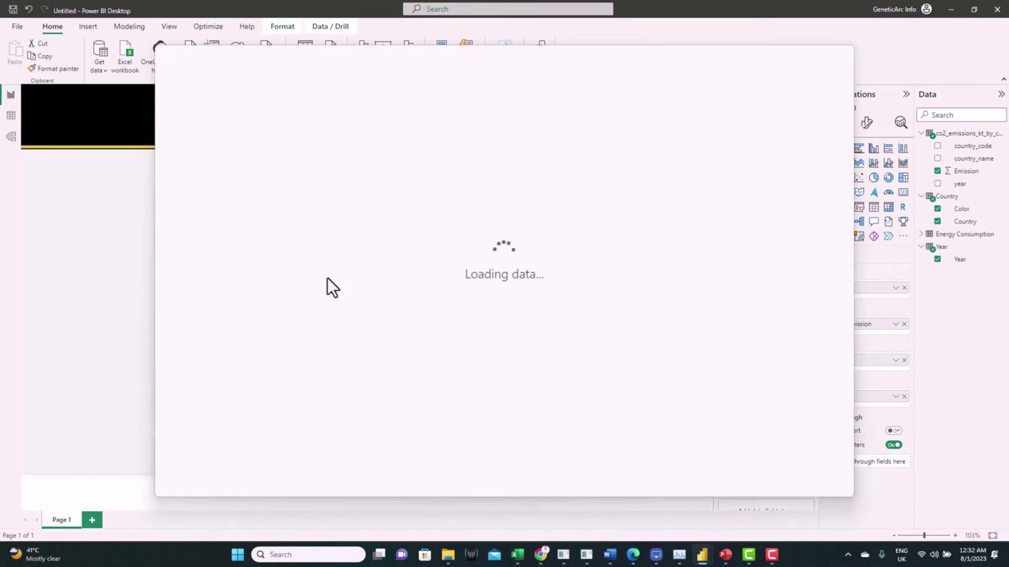
Search the Power BI visuals marketplace for linedot and import the LineDot Chart by Microsoft into the report
text(linedot)
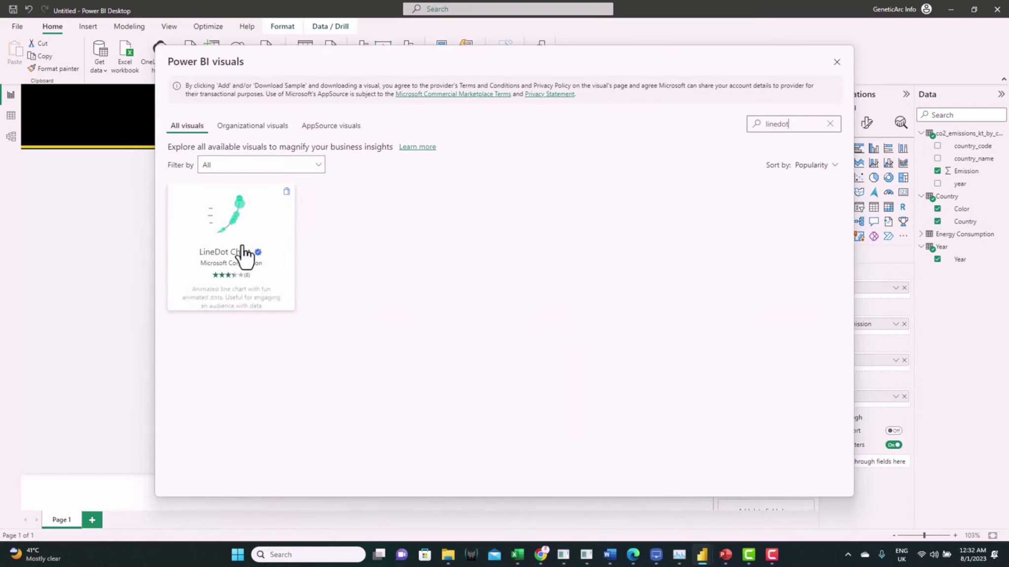
click(243, 255)
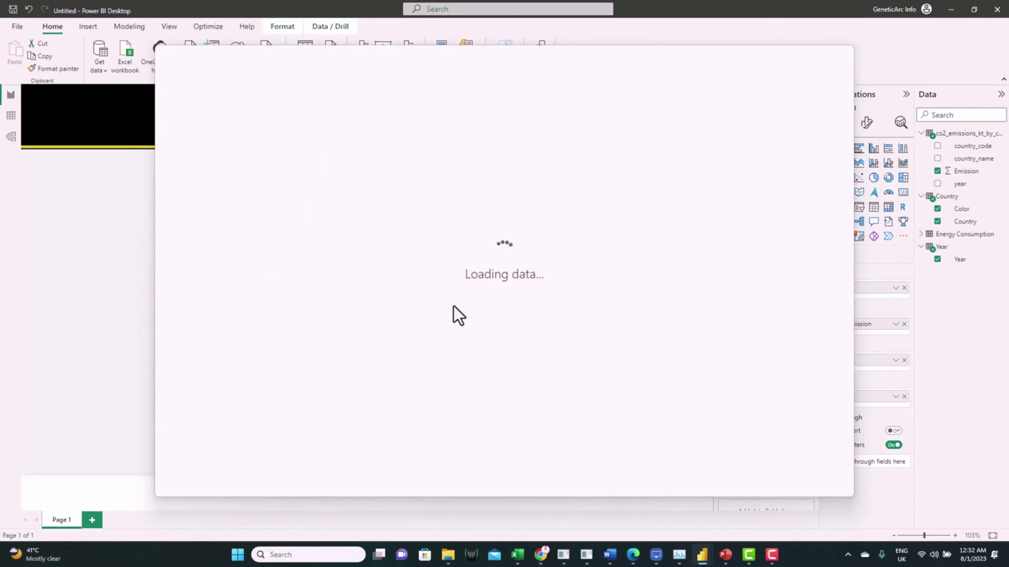
click(222, 213)
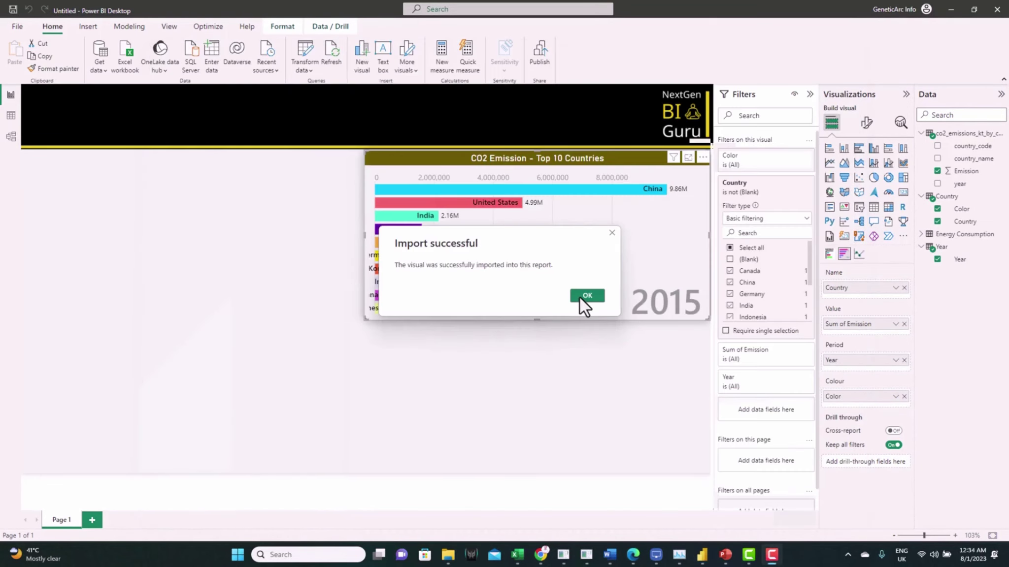
click(584, 296)
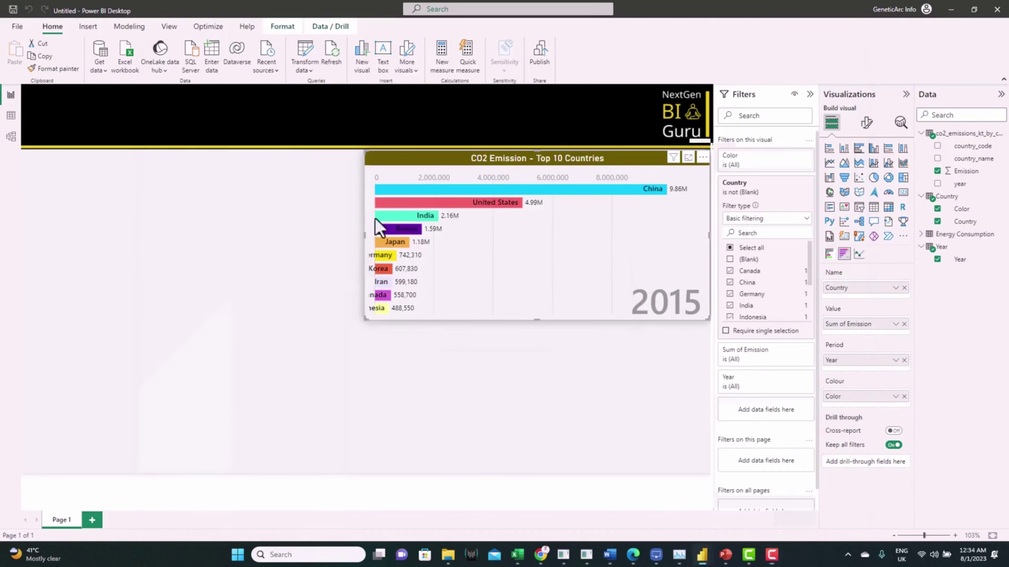
Place a LineDot Chart filling the space left of the bar chart, using Year as Date and Emission as Values
click(858, 254)
drag(147, 306, 83, 151)
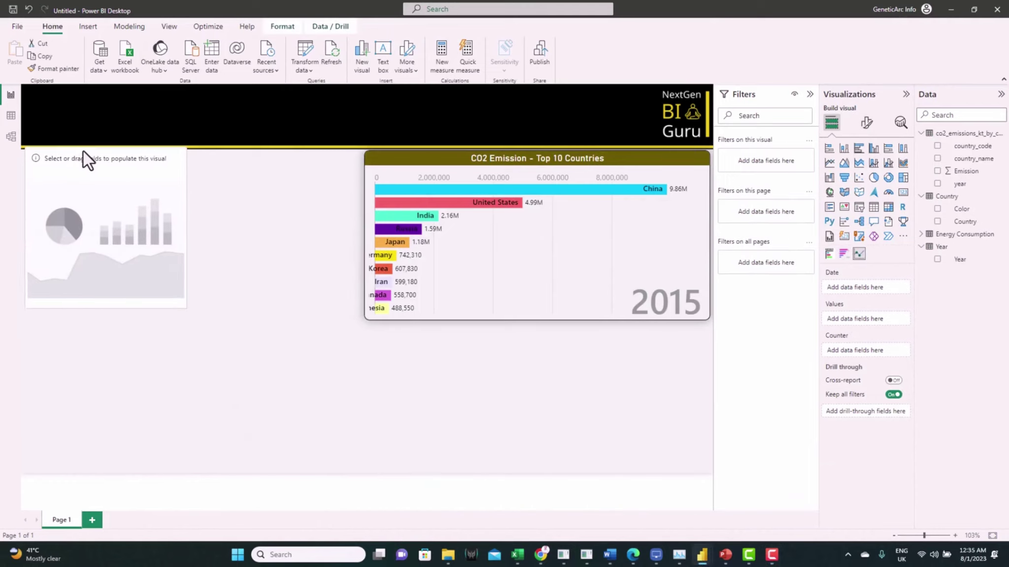
drag(185, 230, 364, 234)
drag(195, 312, 196, 319)
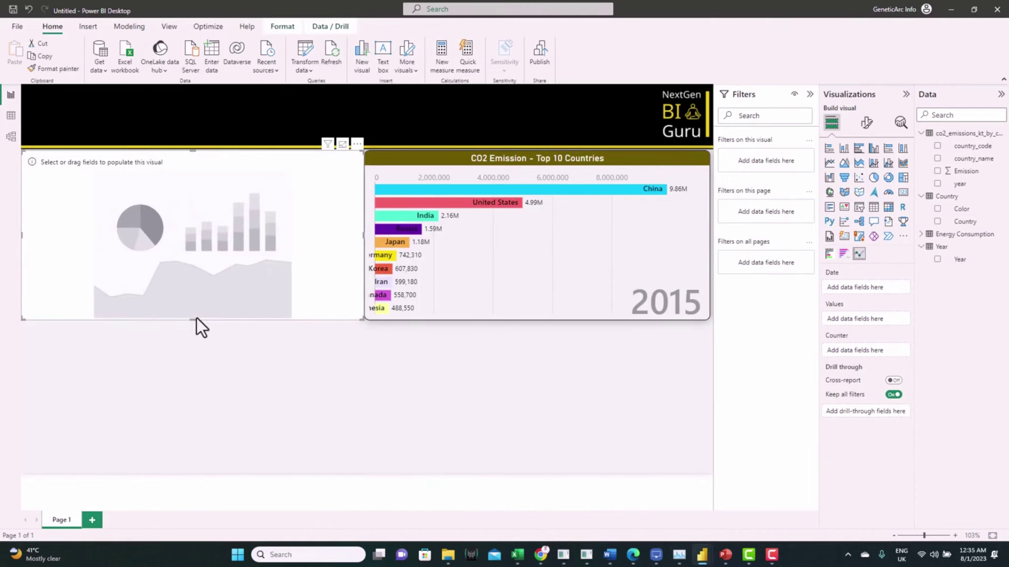
drag(21, 236, 25, 235)
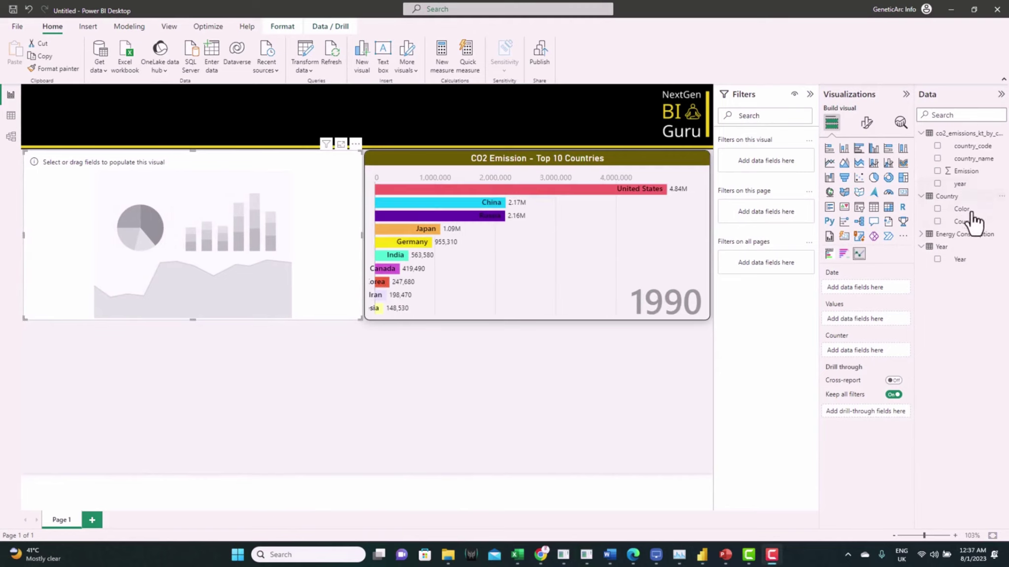
drag(966, 259, 876, 291)
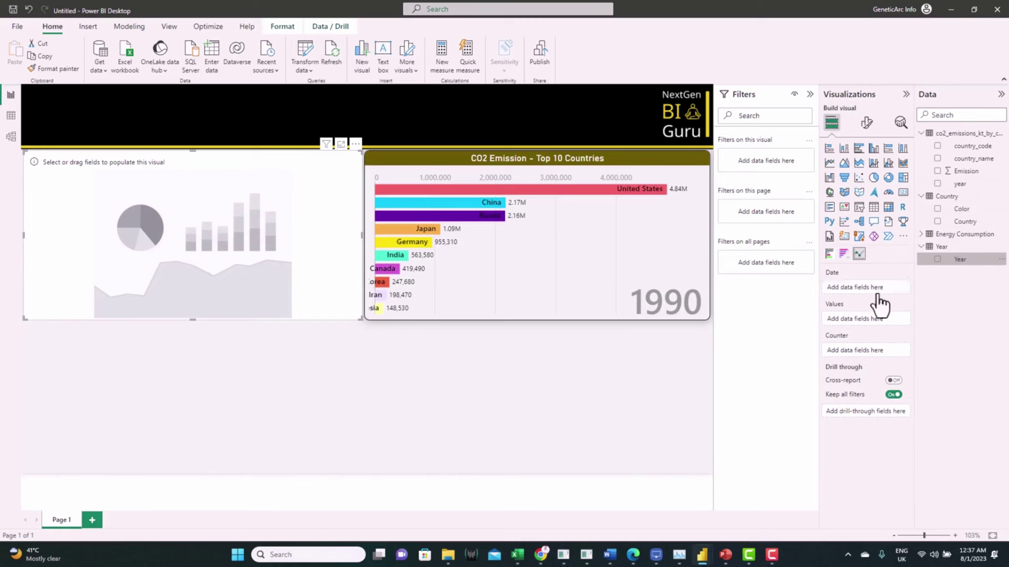
drag(960, 177, 870, 320)
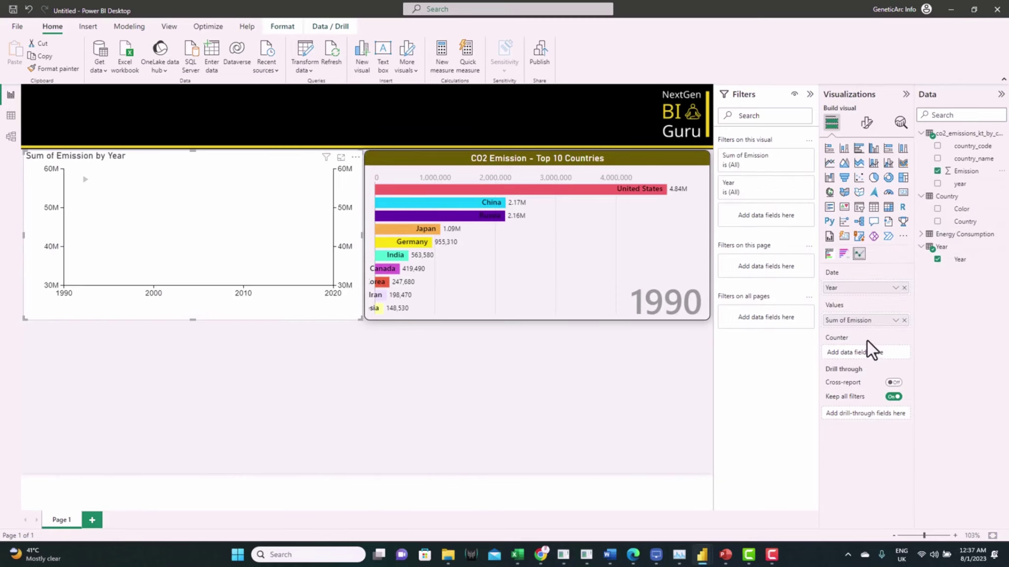
Turn off the Animated option in the LineDot chart's animation settings
click(865, 123)
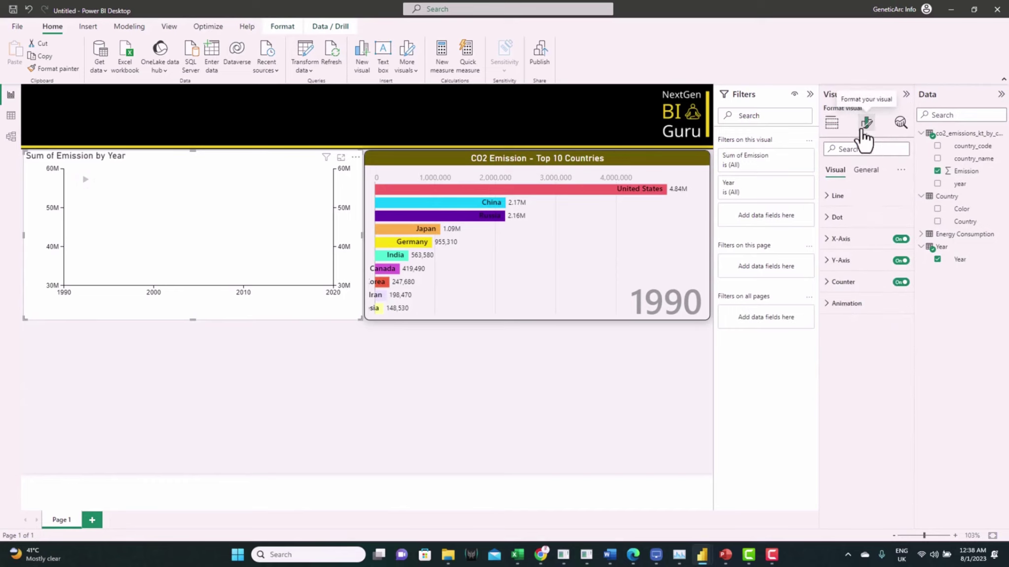
click(848, 304)
click(897, 327)
click(898, 327)
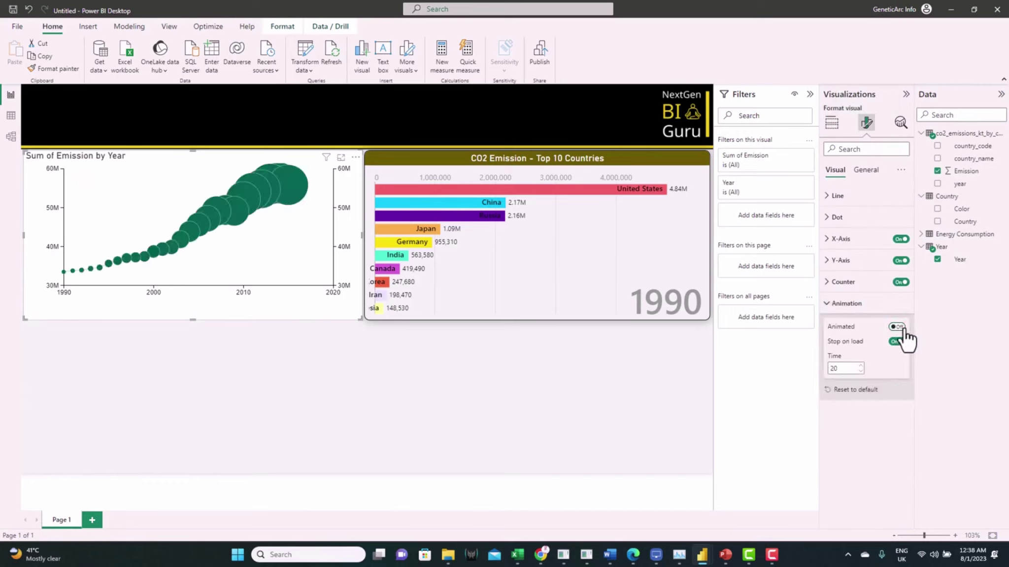
Set the LineDot chart's maximum dot size to 10 and give its line a yellow fill with thickness 3
click(839, 218)
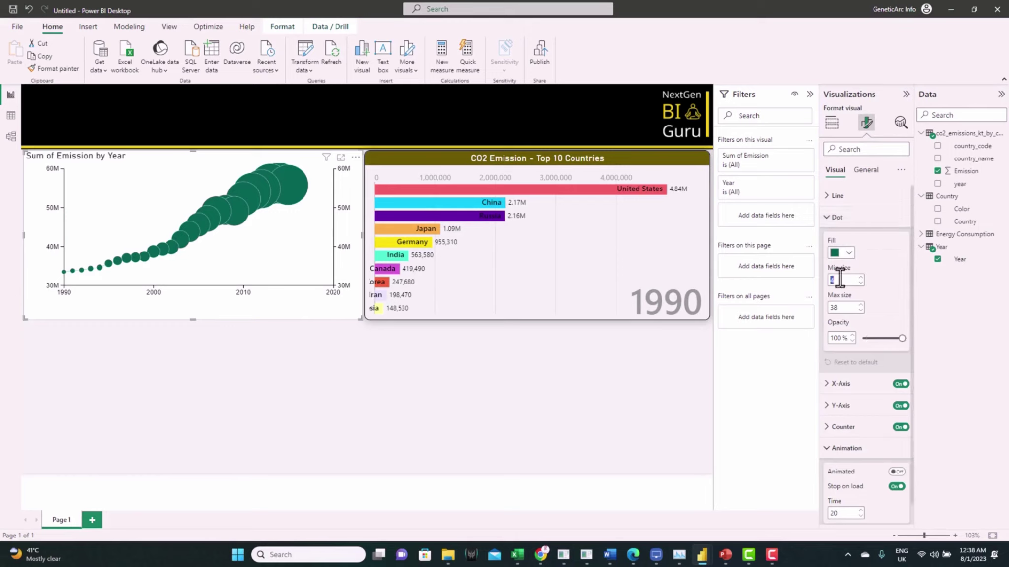
text(10)
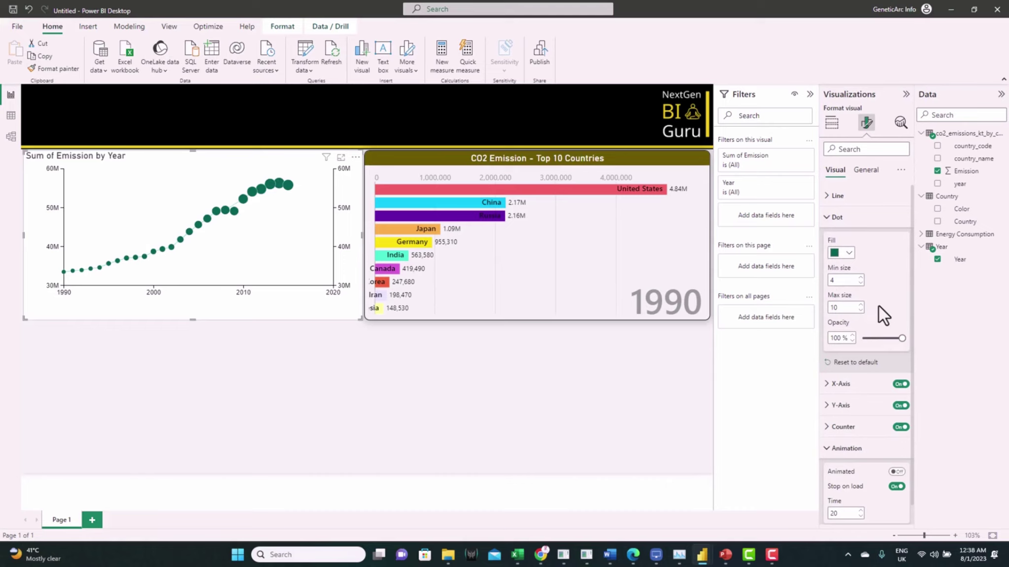
click(846, 202)
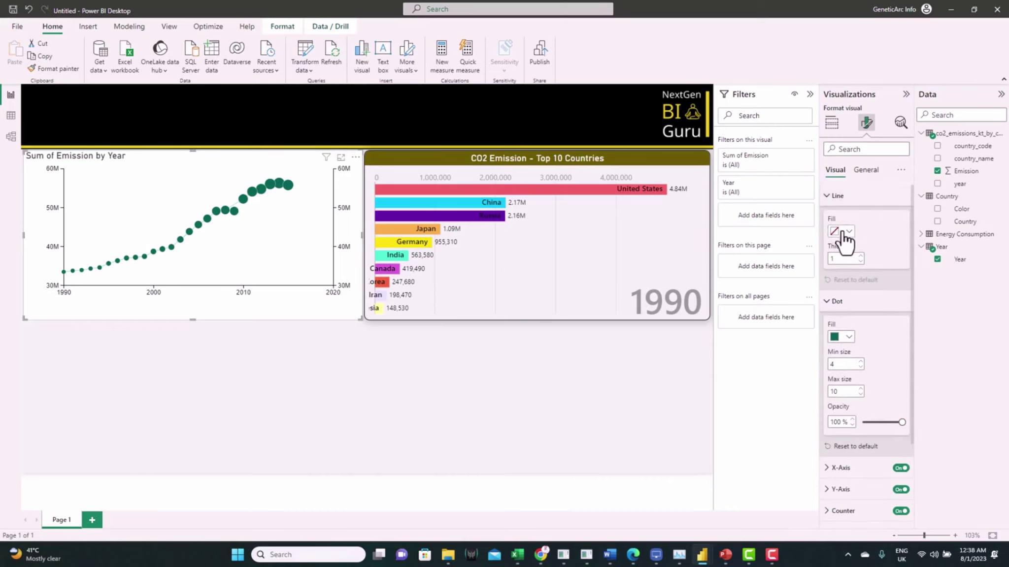
click(843, 232)
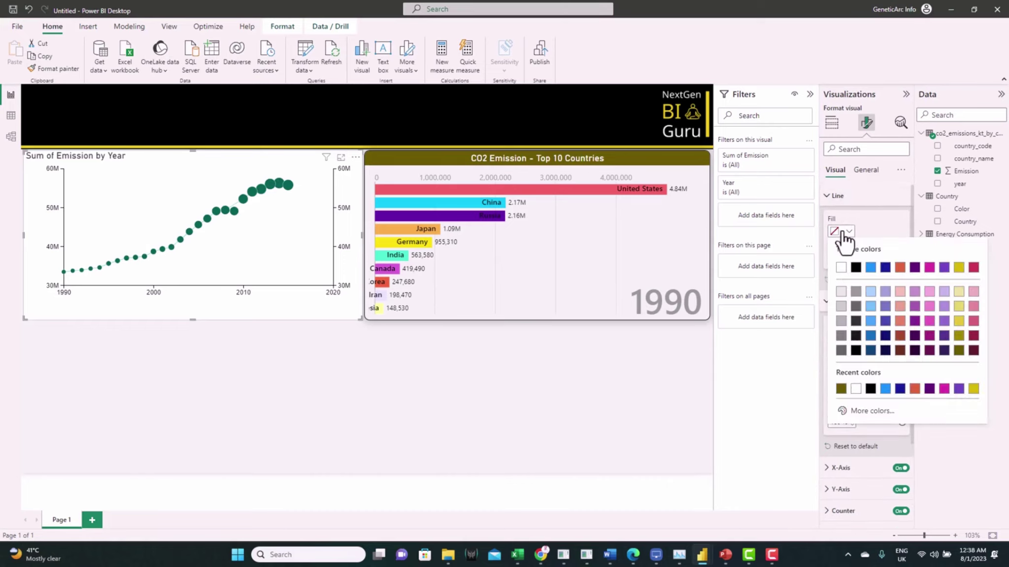
click(958, 267)
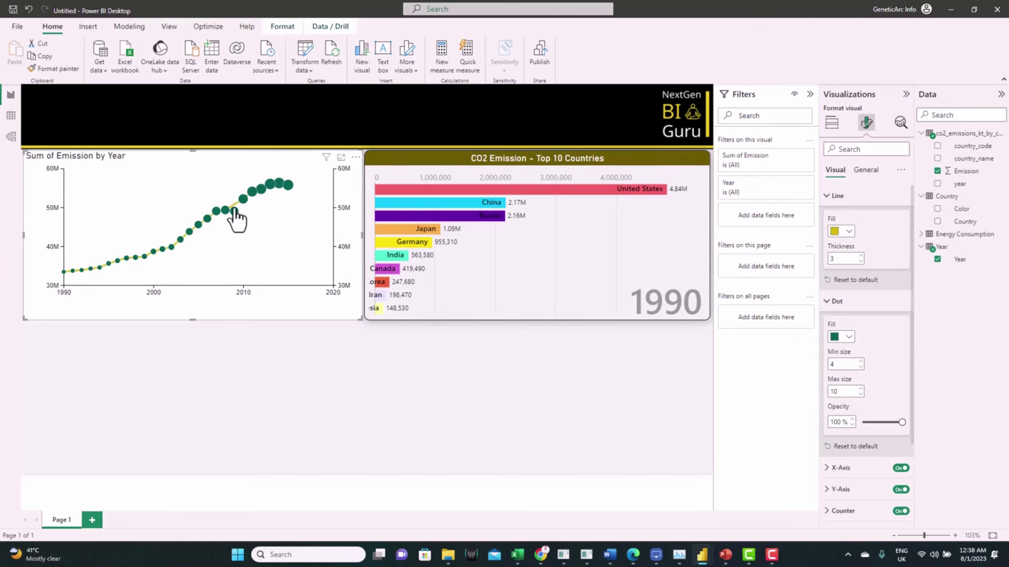
Sort the LineDot chart's axis by Year and set its dot opacity to 50%
click(355, 158)
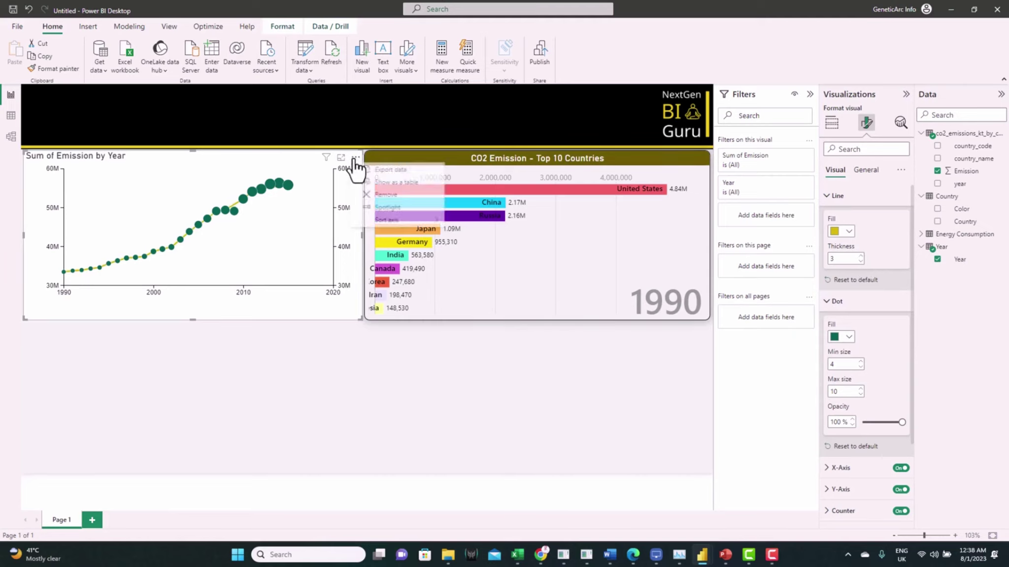
mouse_move(399, 227)
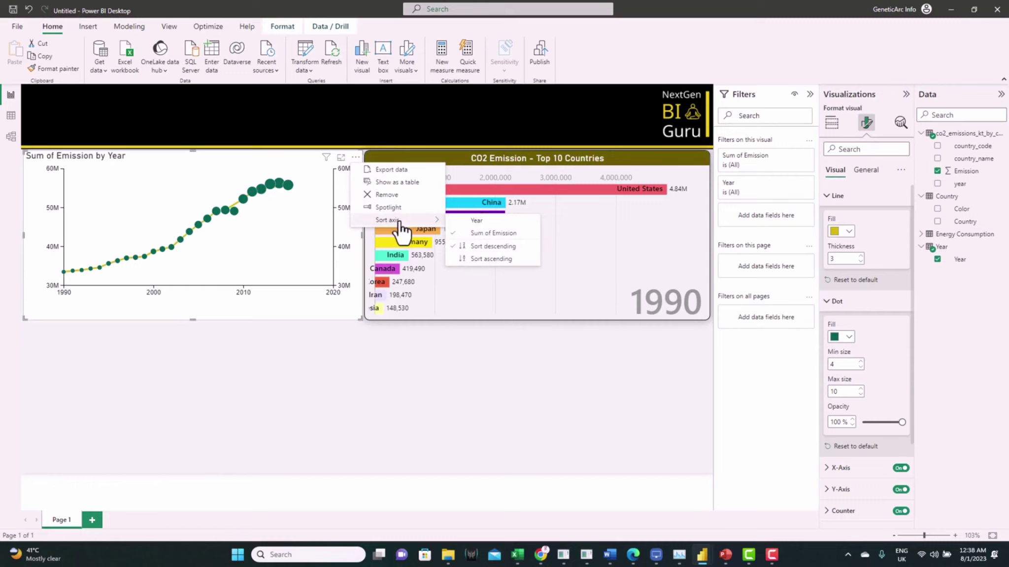
click(487, 222)
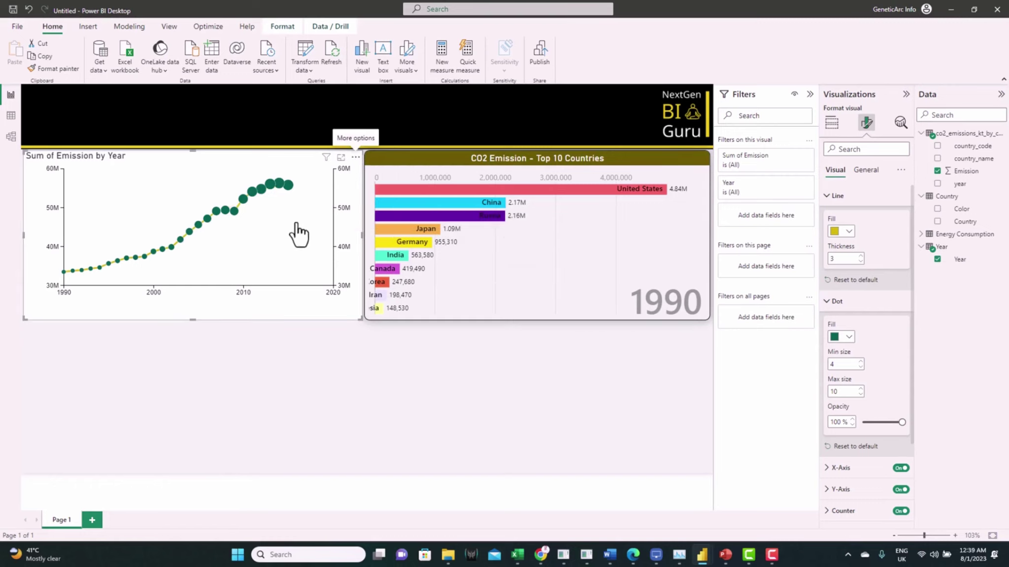
double_click(835, 422)
text(50)
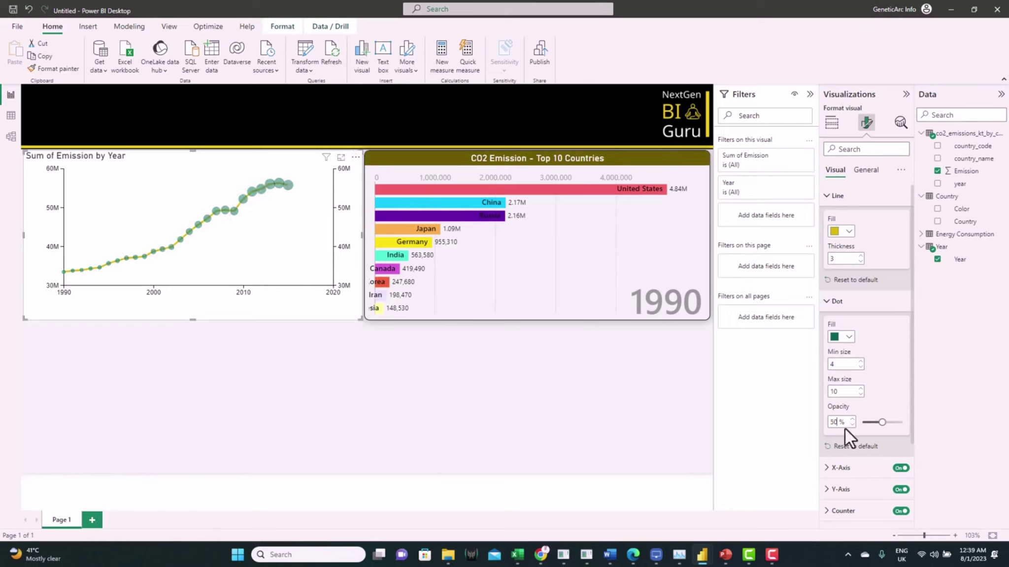
Change the LineDot chart's title text to "Overall CO2 Emission (Kt) - Global"
click(865, 169)
click(839, 217)
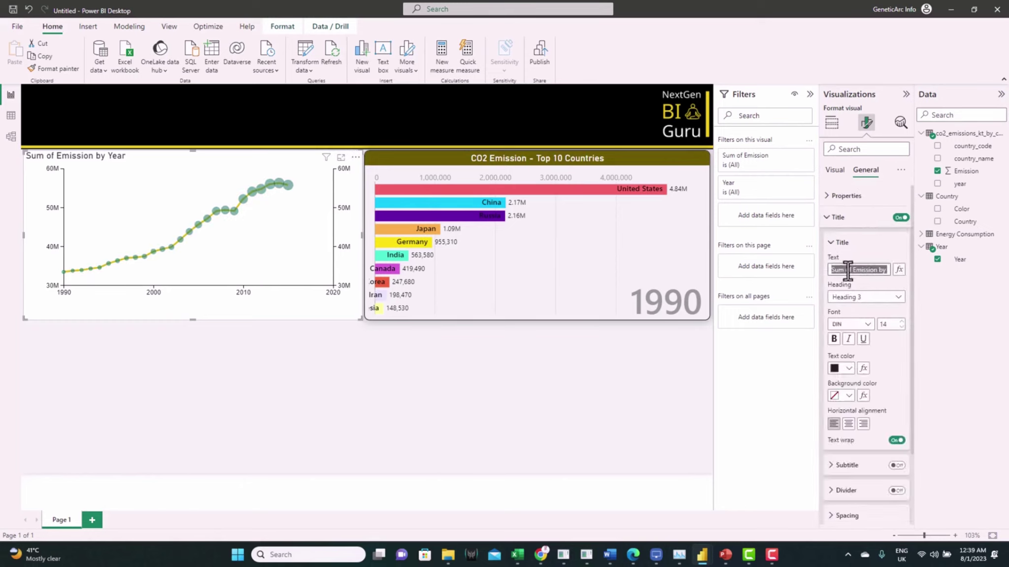
triple_click(843, 269)
text(Overall CO2 Emission (Kt) - Global)
Give the LineDot chart's title white text on a dark olive background and centre it
click(847, 369)
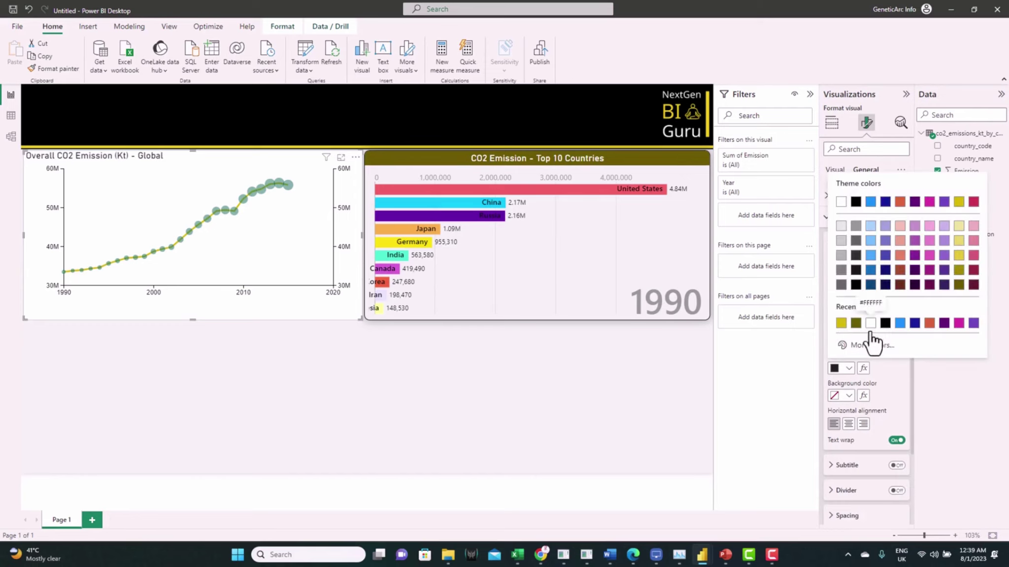
click(865, 327)
click(848, 395)
click(868, 331)
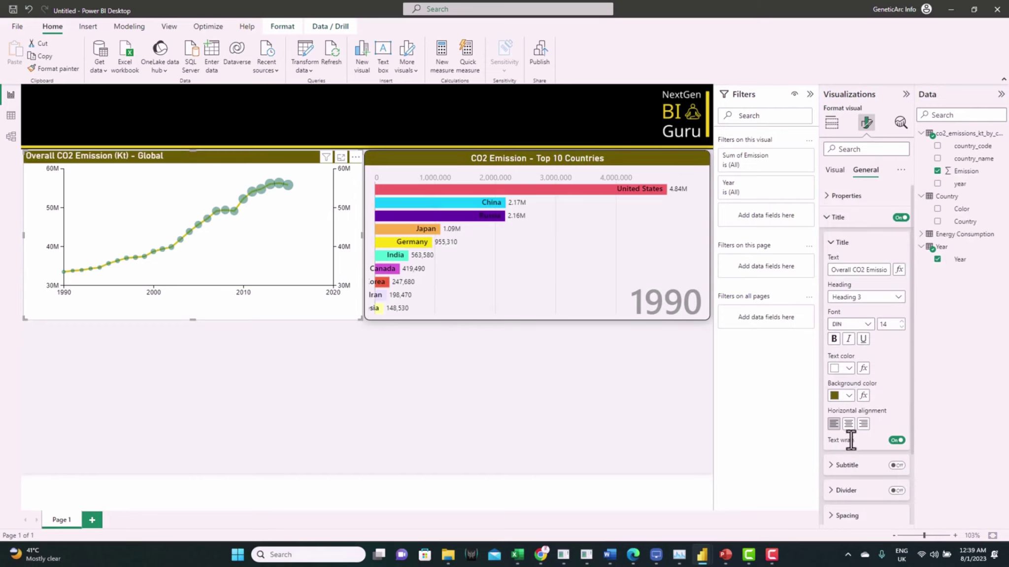
click(848, 424)
click(835, 217)
Turn off the LineDot chart's background and add a visual border with 10 px rounded corners
click(840, 238)
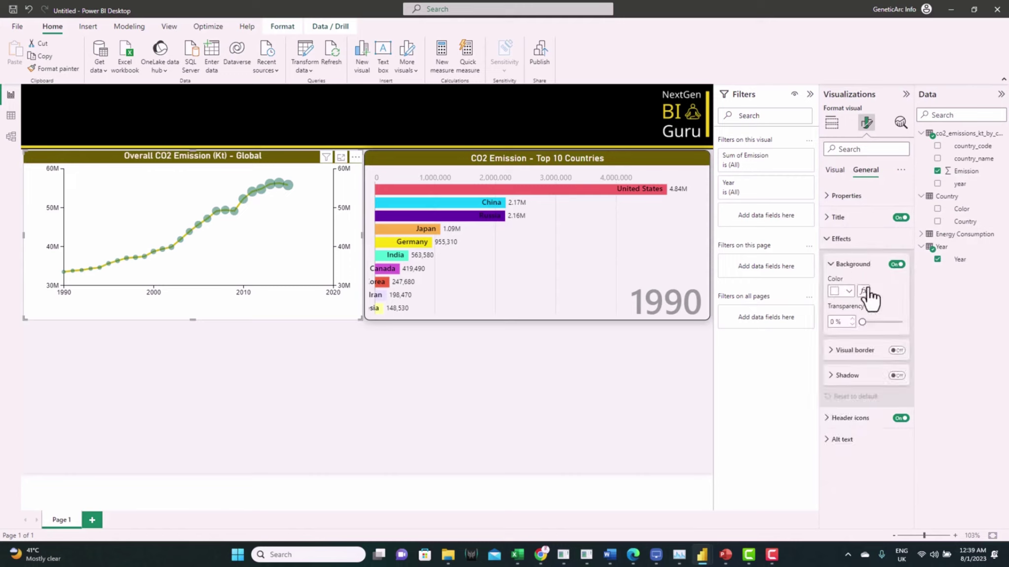
click(896, 264)
click(896, 350)
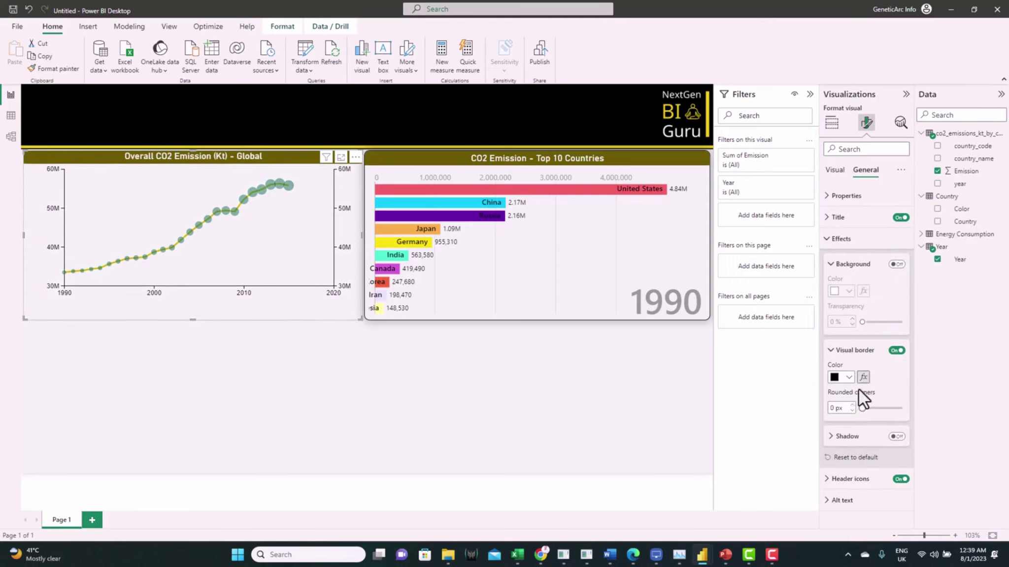
text(10)
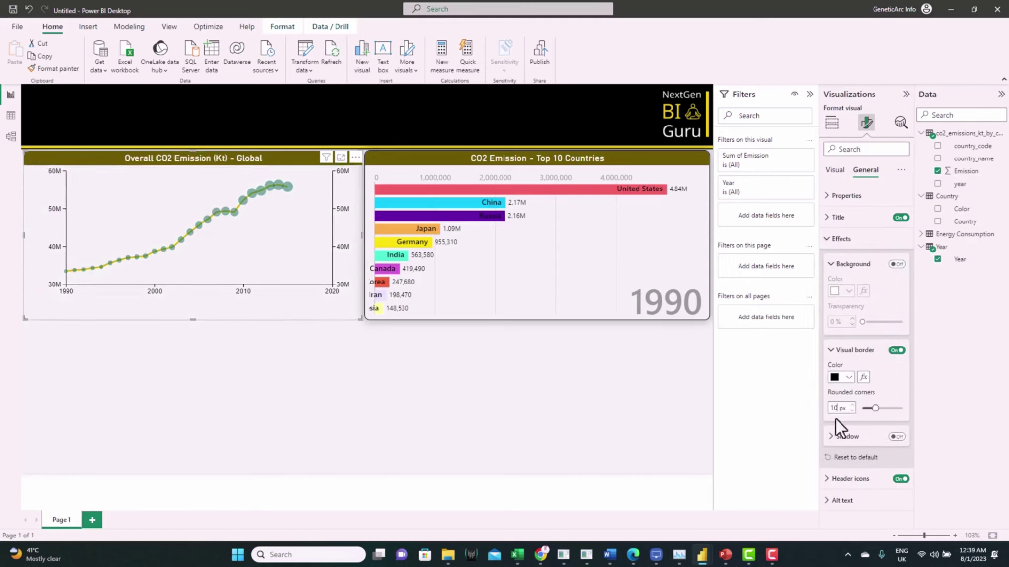
Add a shadow to the LineDot chart with its position set to Center
click(896, 436)
click(866, 440)
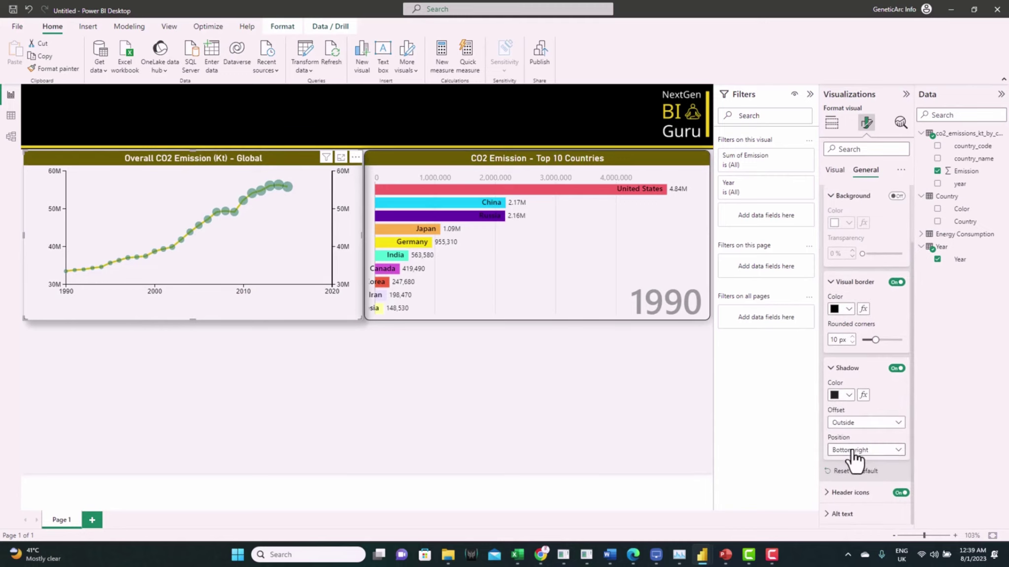
click(856, 451)
click(856, 376)
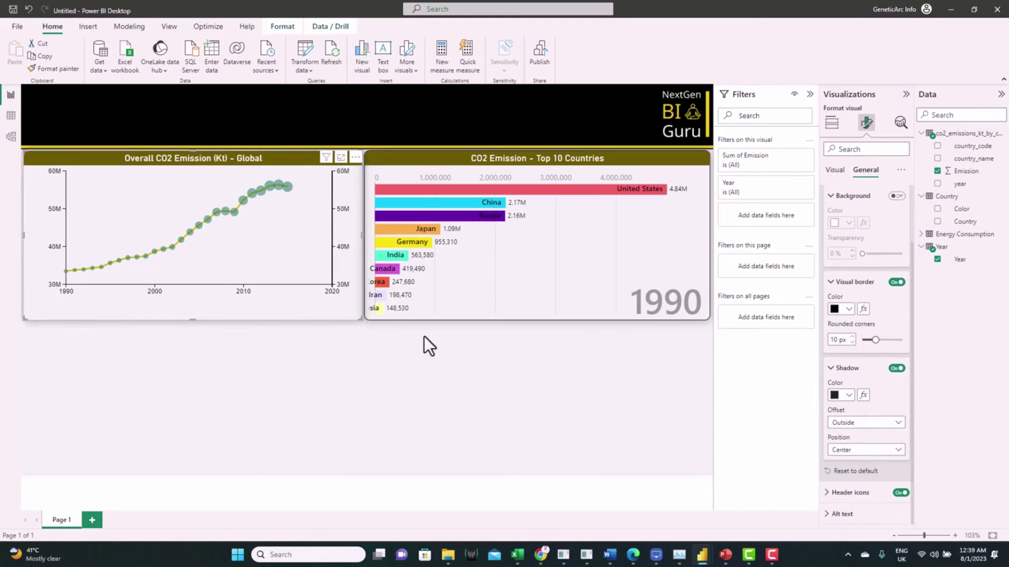
click(362, 340)
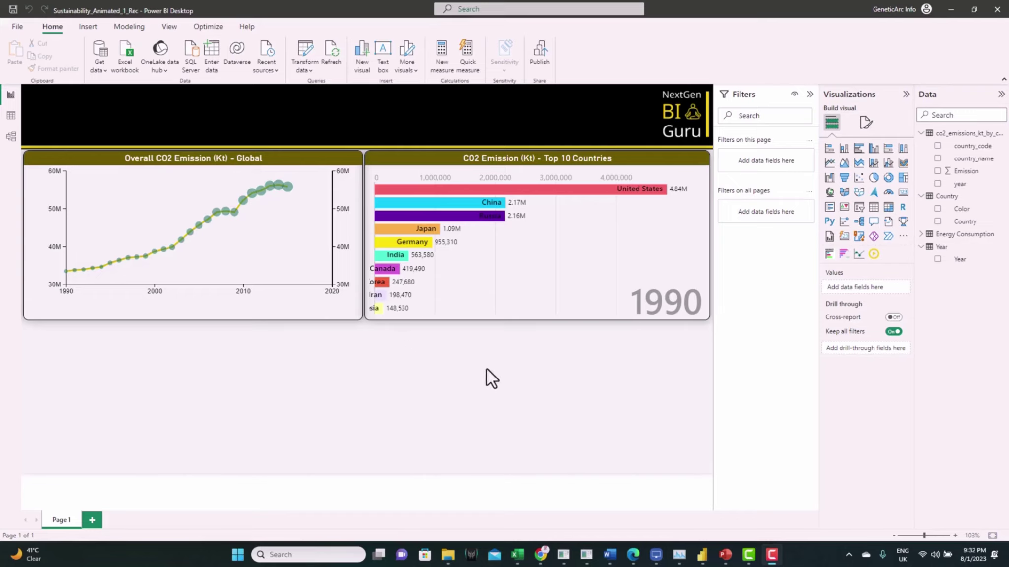
Search the Power BI visuals marketplace for "anim"
click(903, 237)
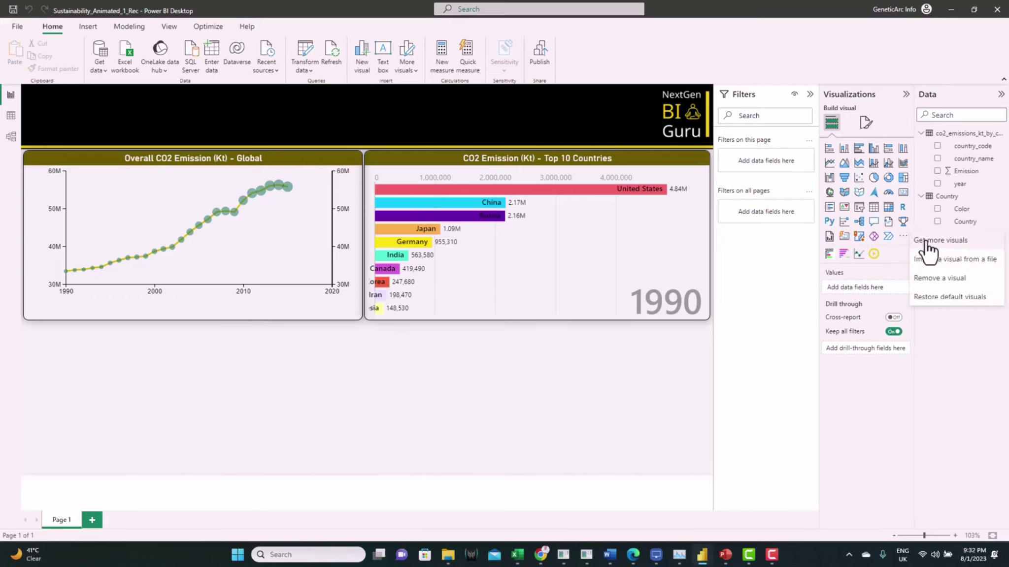
click(926, 237)
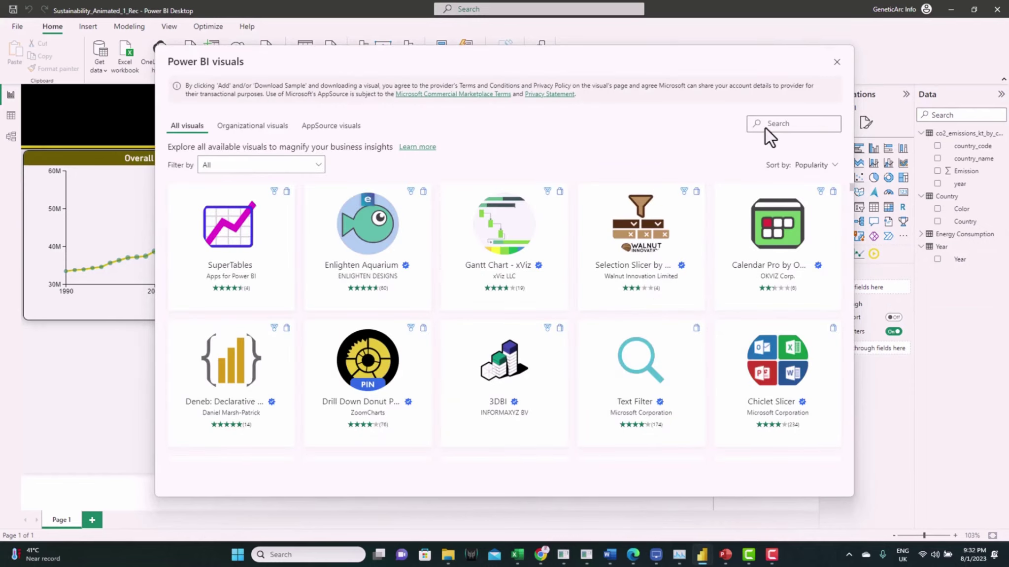
text(anim)
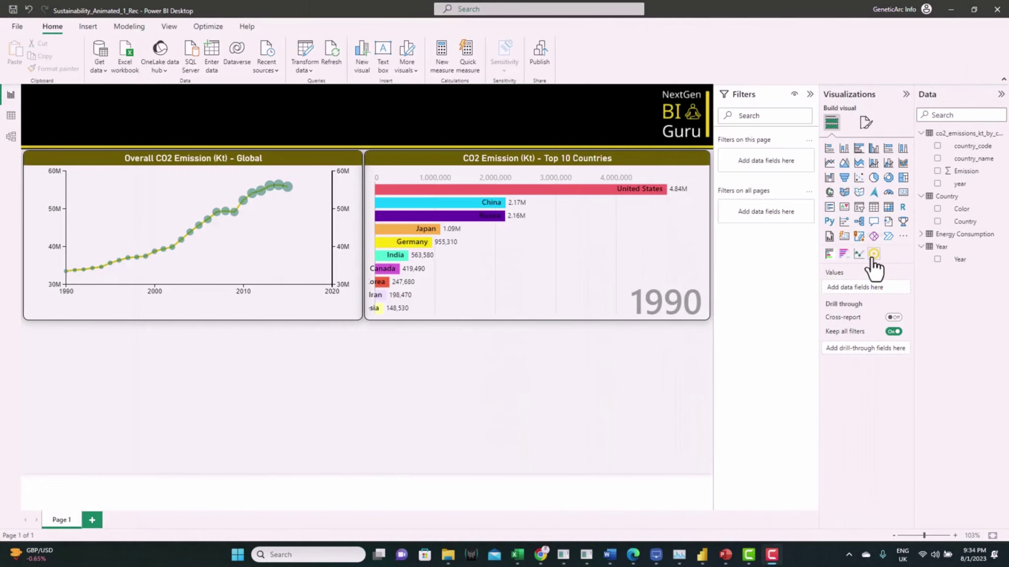
Add the custom playback-control visual to the page with Year as its field and disable its caption
click(873, 255)
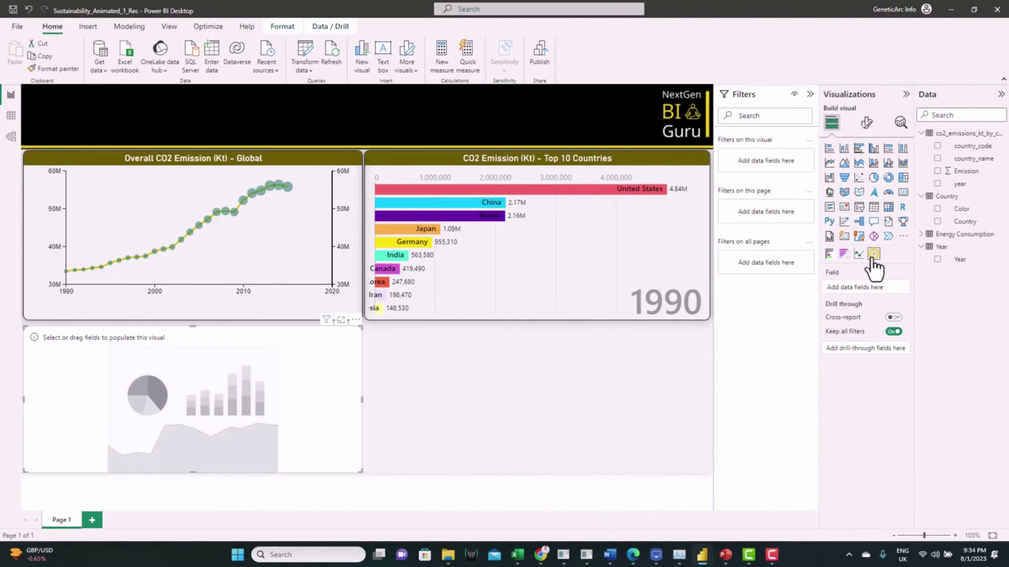
click(937, 259)
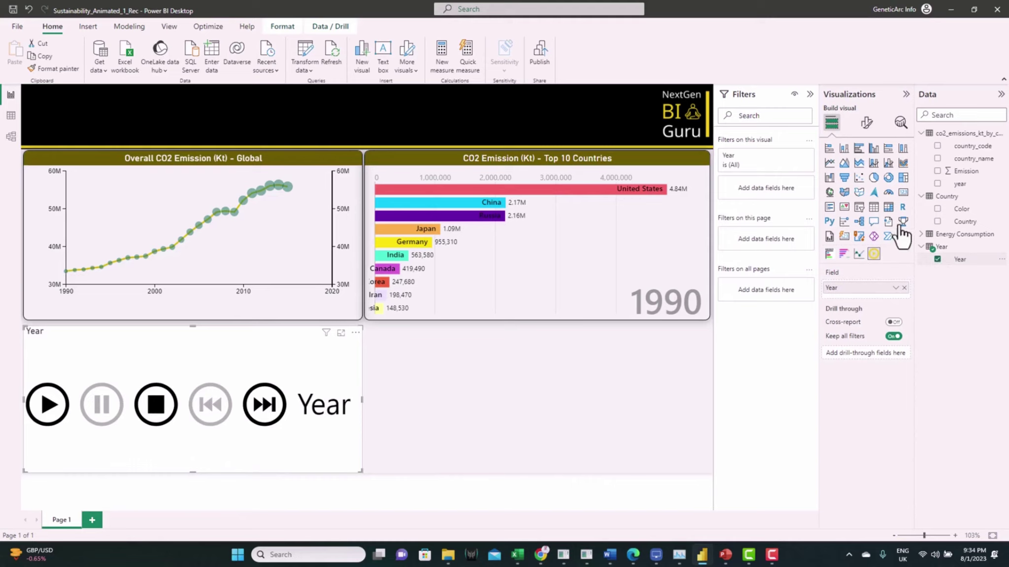
click(866, 122)
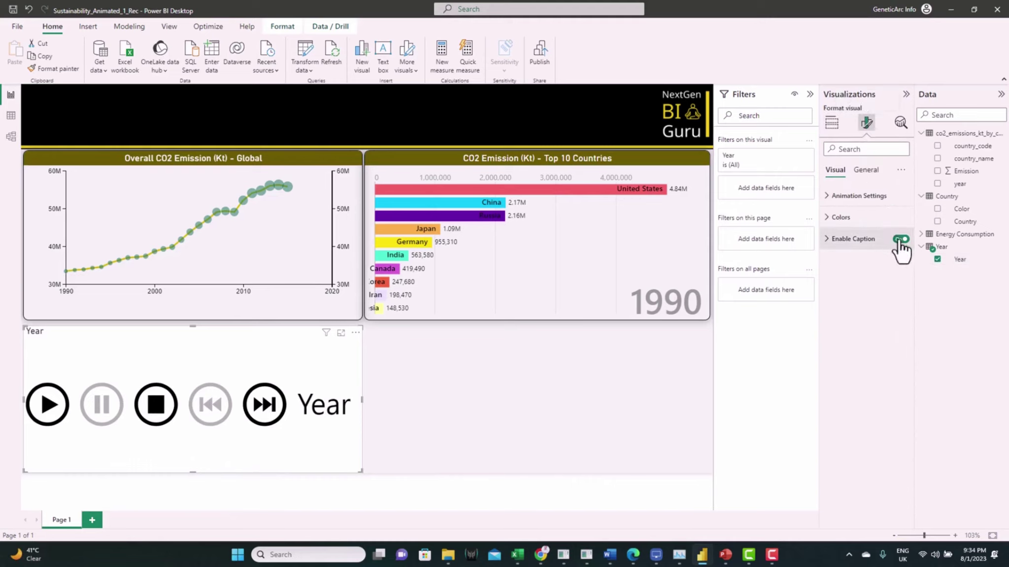
click(899, 240)
Turn off the title and background of the playback-control visual
click(865, 169)
click(900, 217)
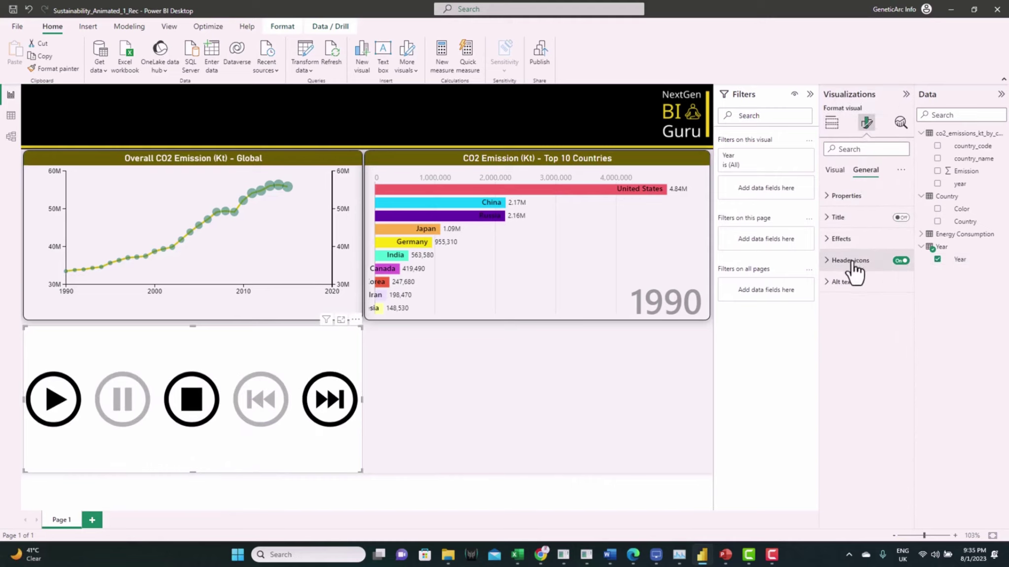
click(840, 238)
click(896, 264)
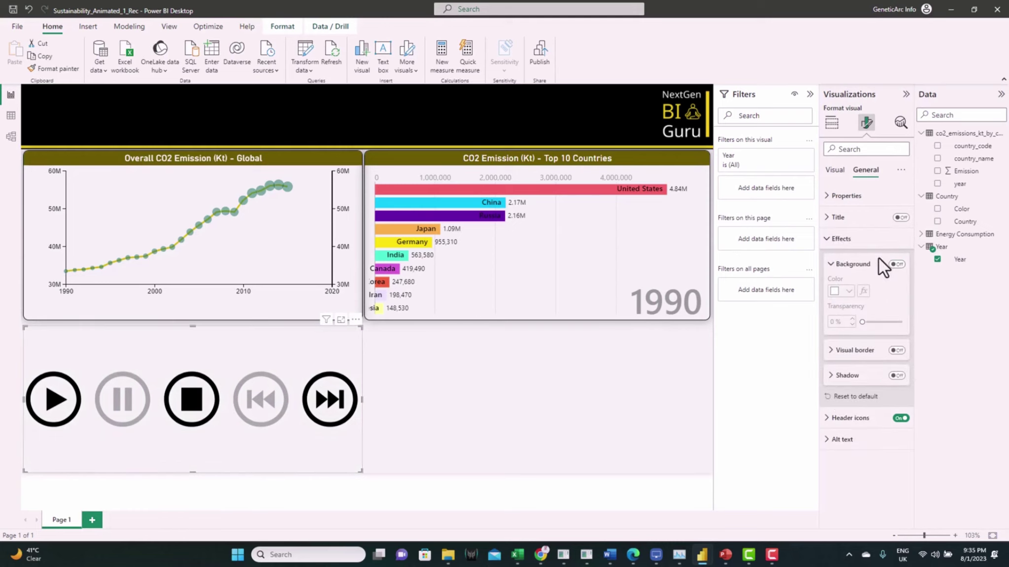
Set the playback controls' default color to grey, then shrink the visual and place it over the LineDot chart's upper-left area
click(835, 169)
click(840, 218)
click(836, 268)
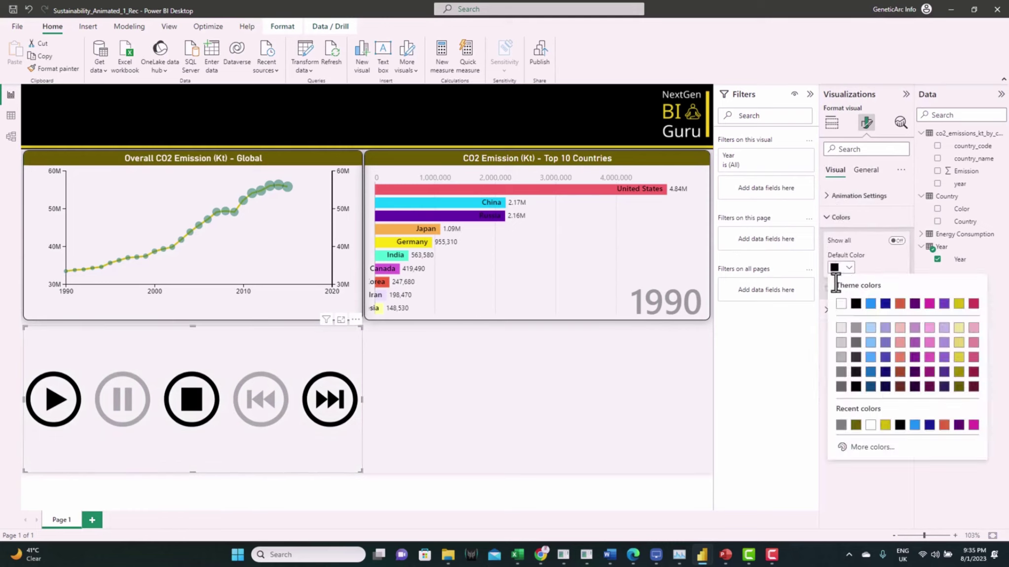
click(840, 372)
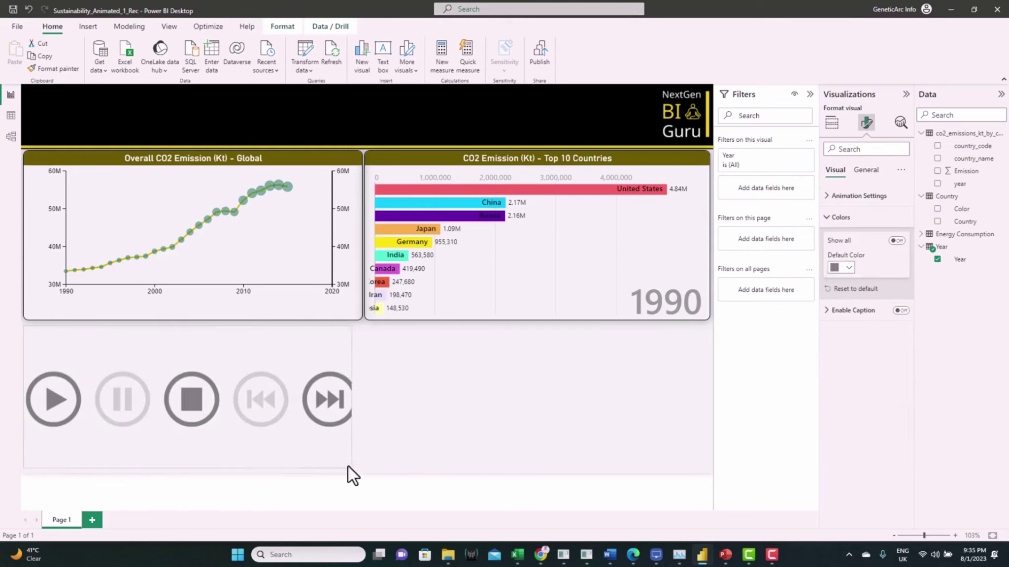
drag(348, 466, 131, 201)
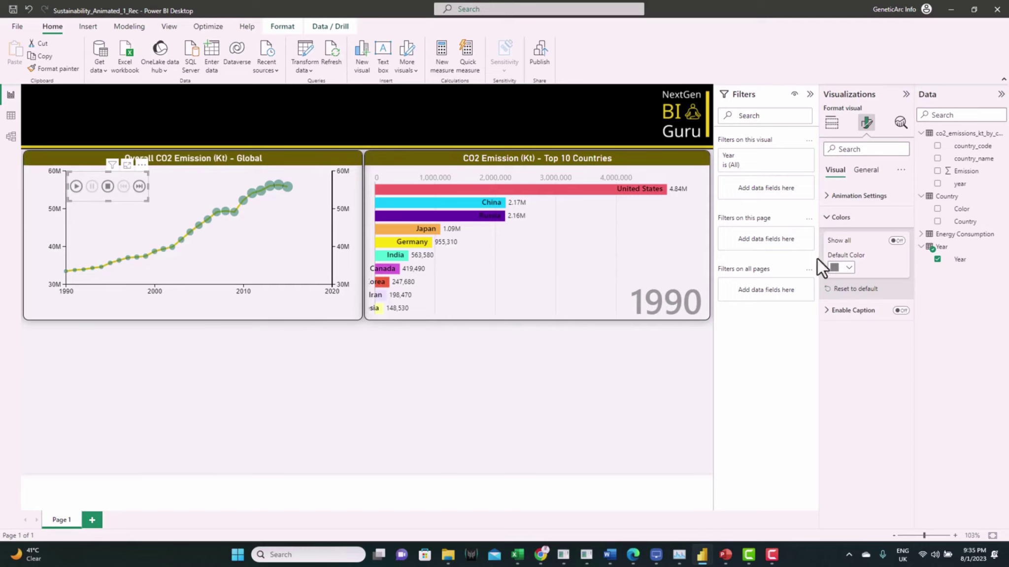
Compare the animation duration settings of the playback control and bar chart, and test playing and pausing the Year animation
click(836, 204)
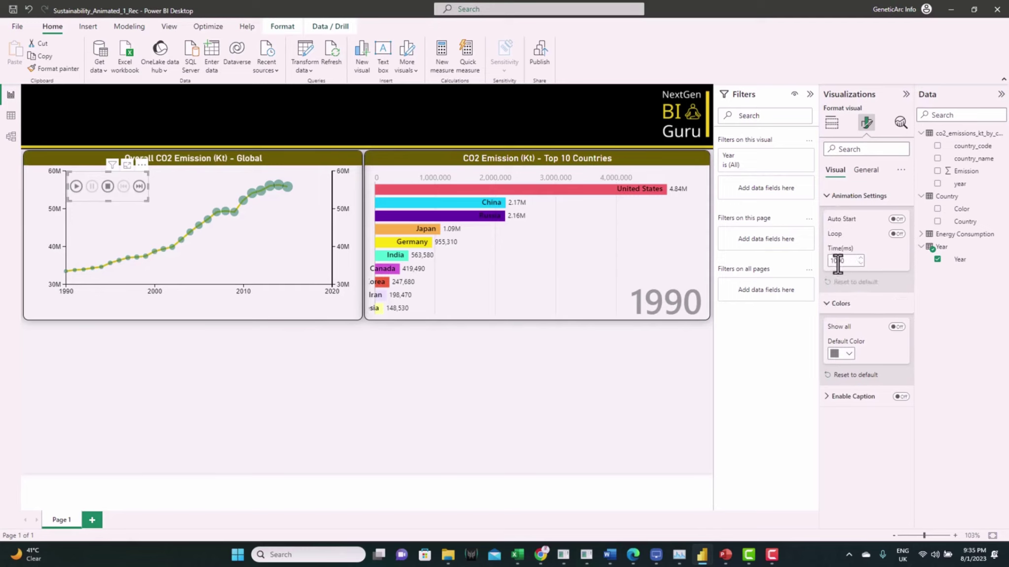
click(577, 320)
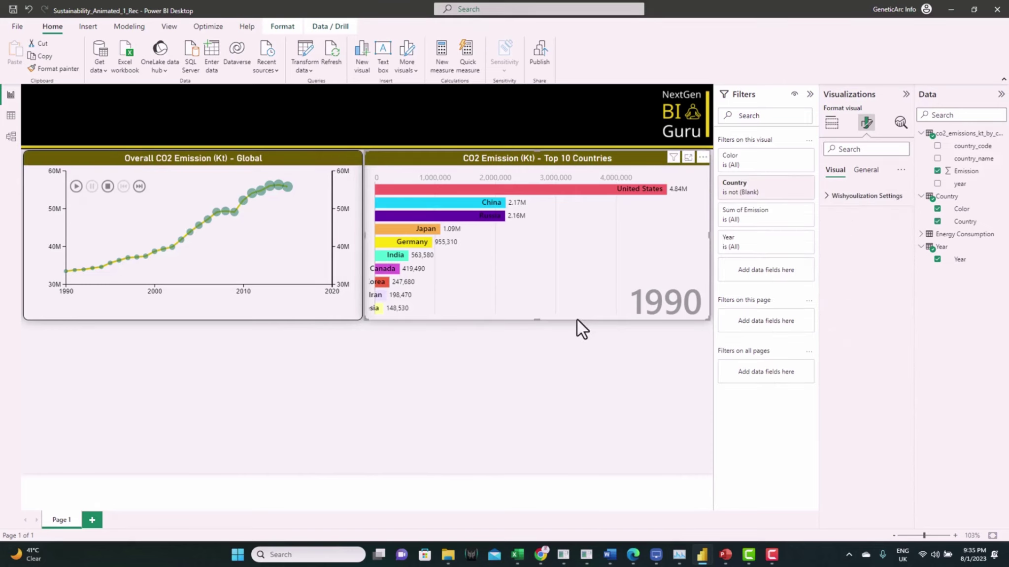
click(838, 200)
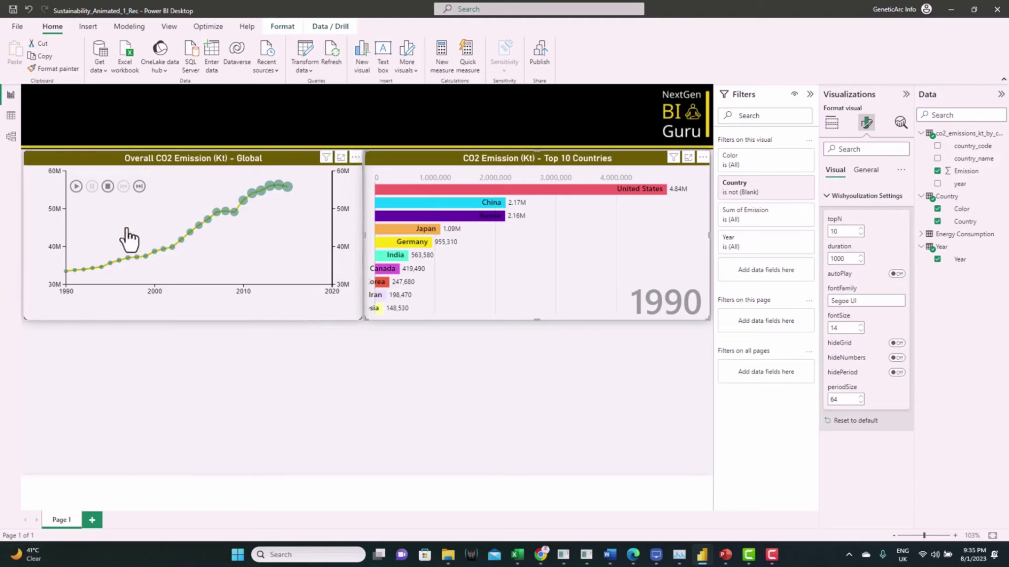
click(76, 186)
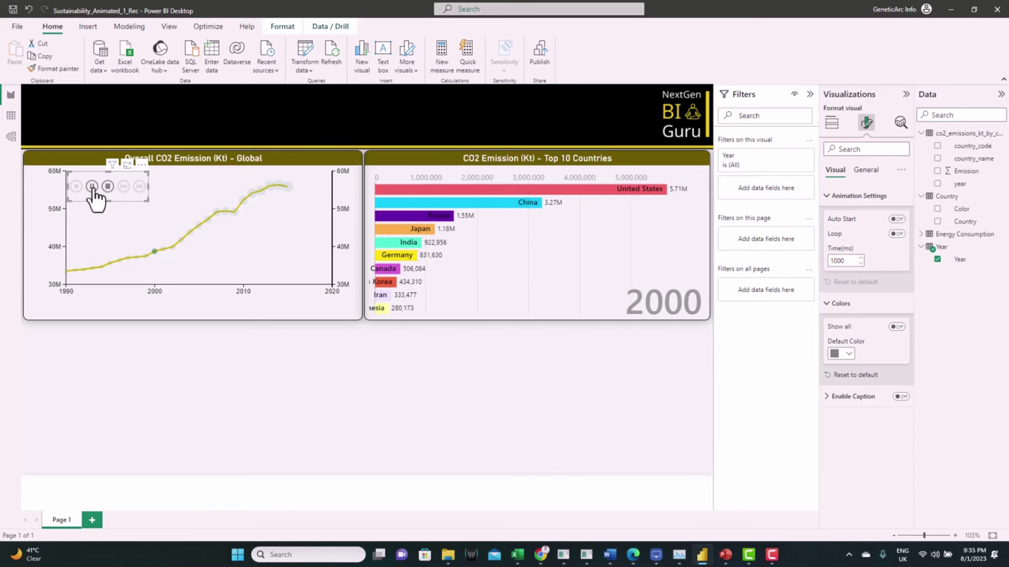
click(92, 187)
Find the PureViz Infographic visual by searching for "pure" and import it into the report
click(902, 236)
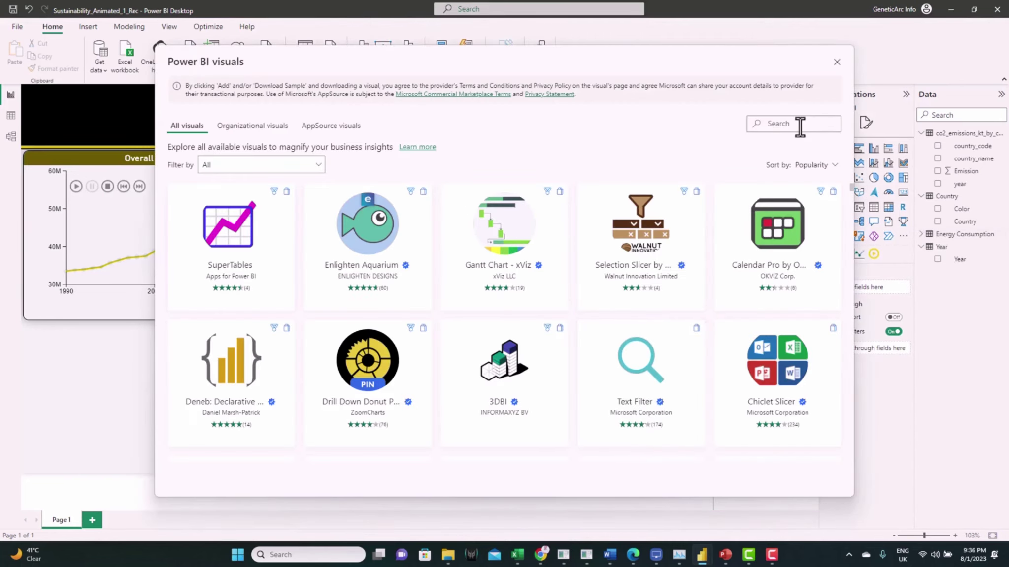
text(ure)
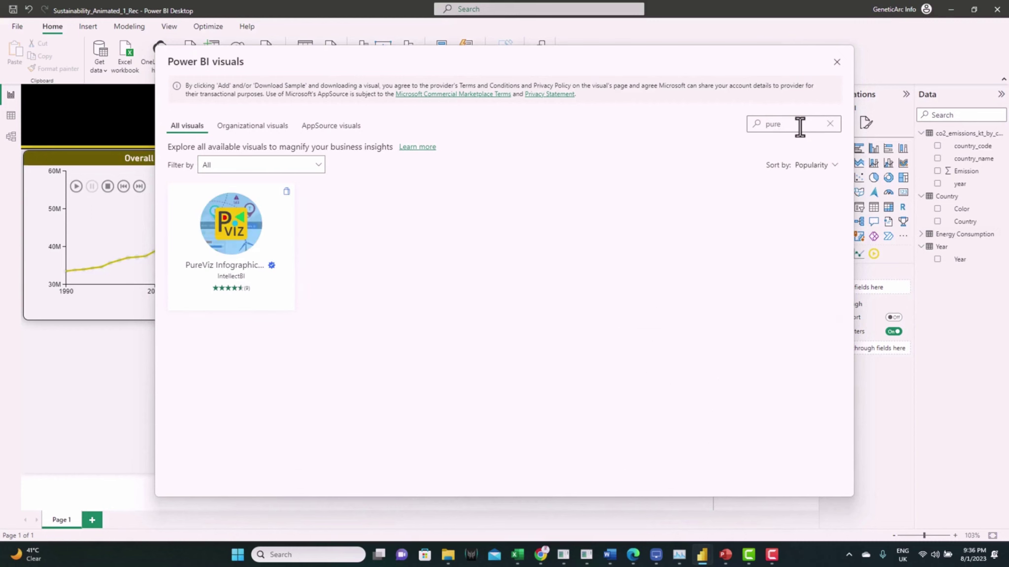
click(235, 222)
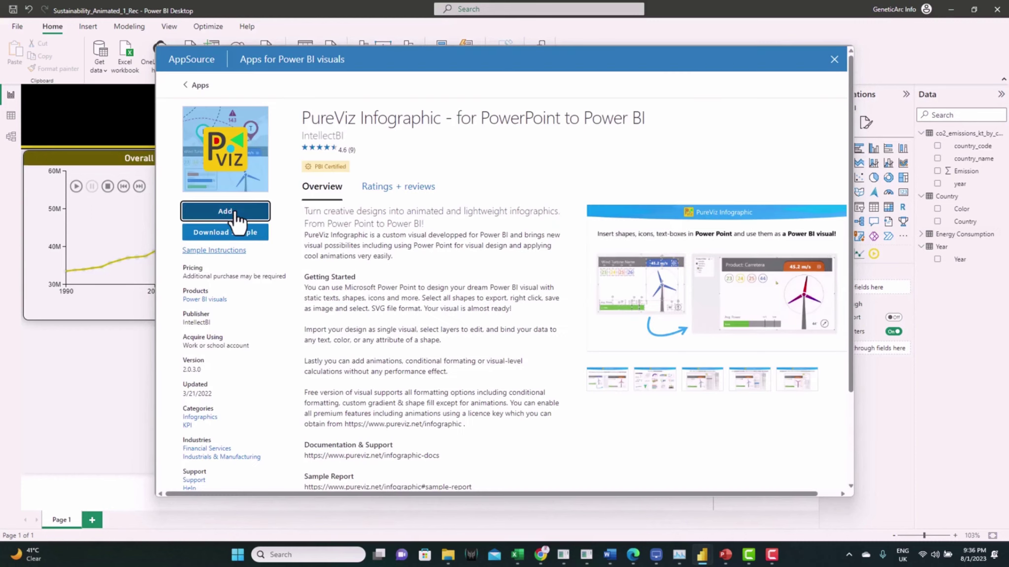
click(235, 214)
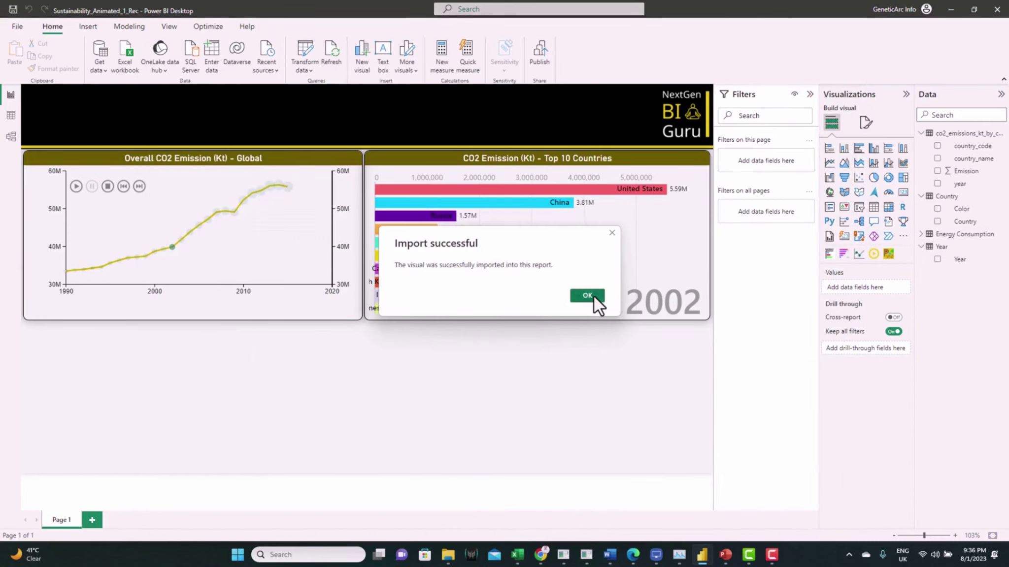
click(589, 295)
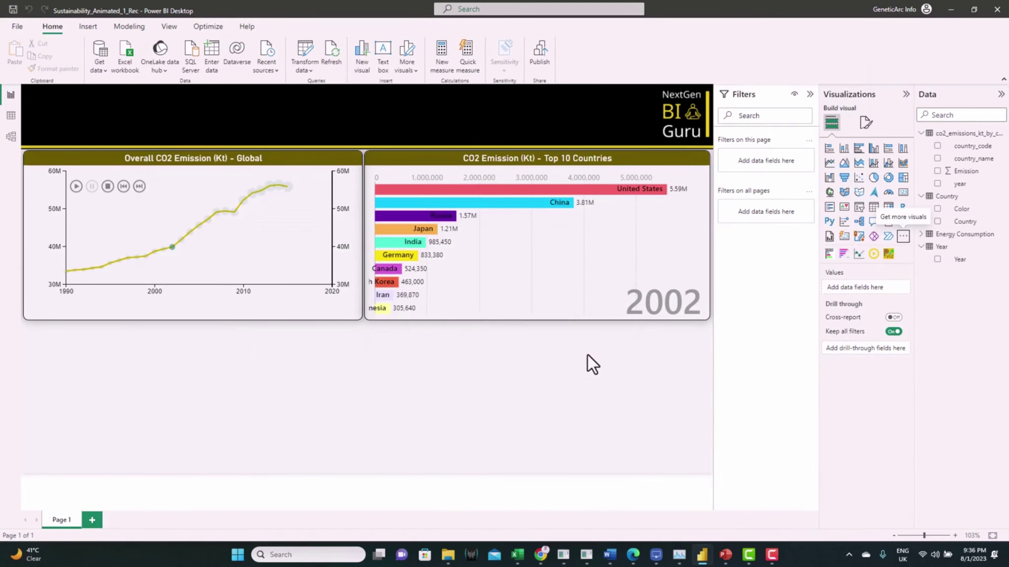
Add a PureViz Infographic visual with Country and Color as categories and the average of Emission as a value field
click(888, 253)
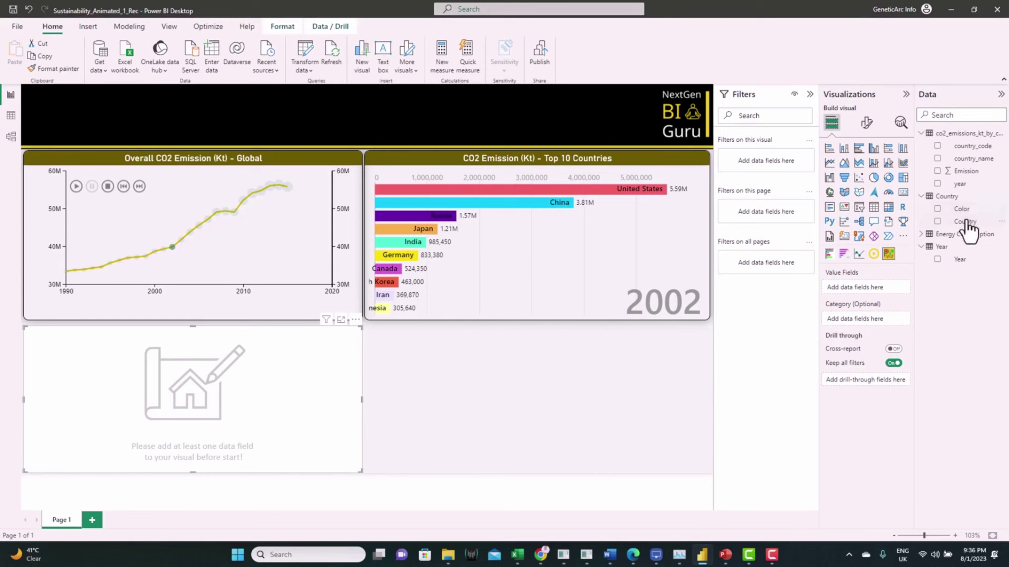
drag(959, 229, 874, 319)
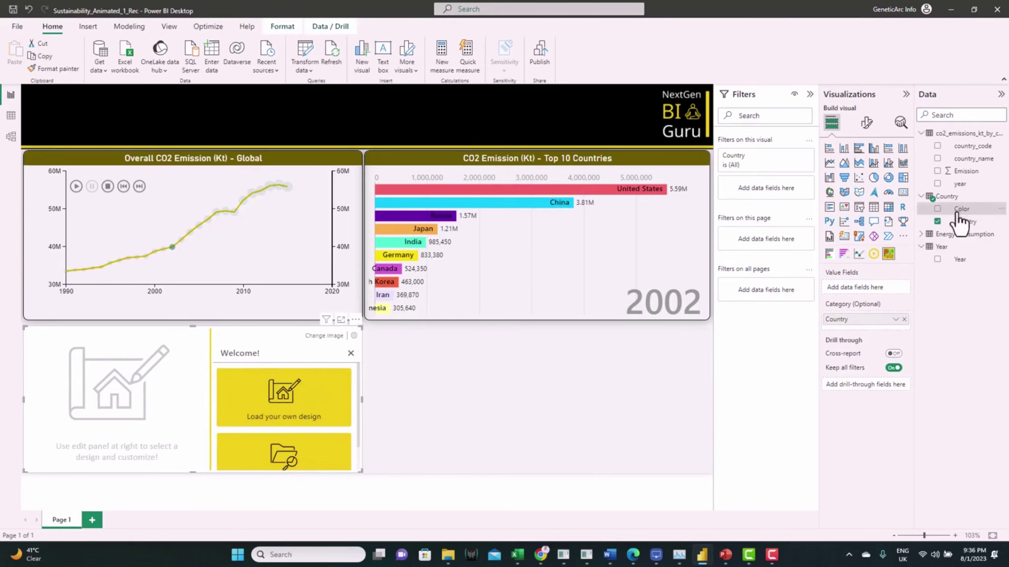
drag(961, 209, 886, 325)
drag(960, 171, 882, 286)
click(895, 287)
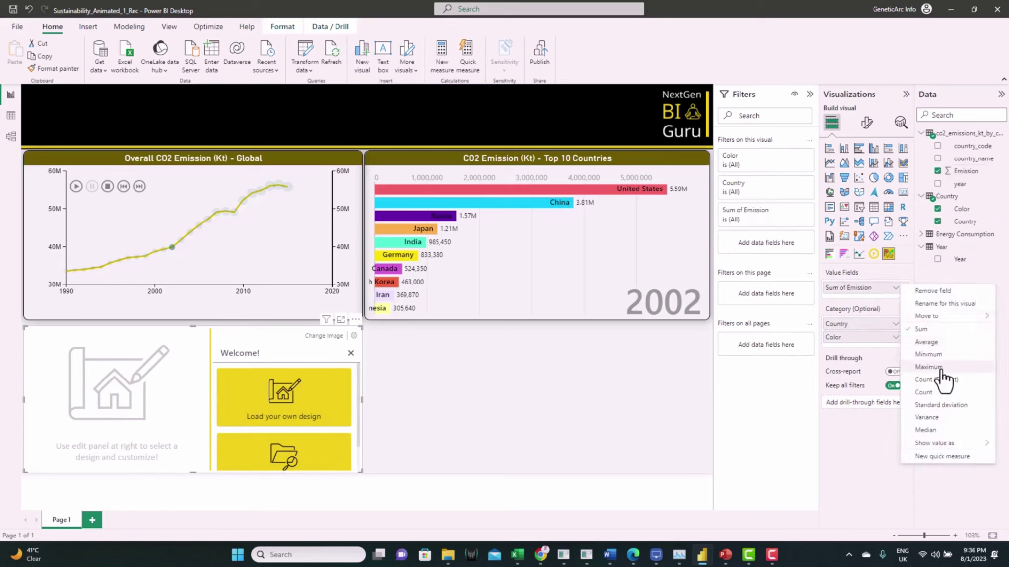
click(955, 341)
Add the renewable energy share and total energy consumption from the Energy Consumption table as value fields, both aggregated by average
click(921, 234)
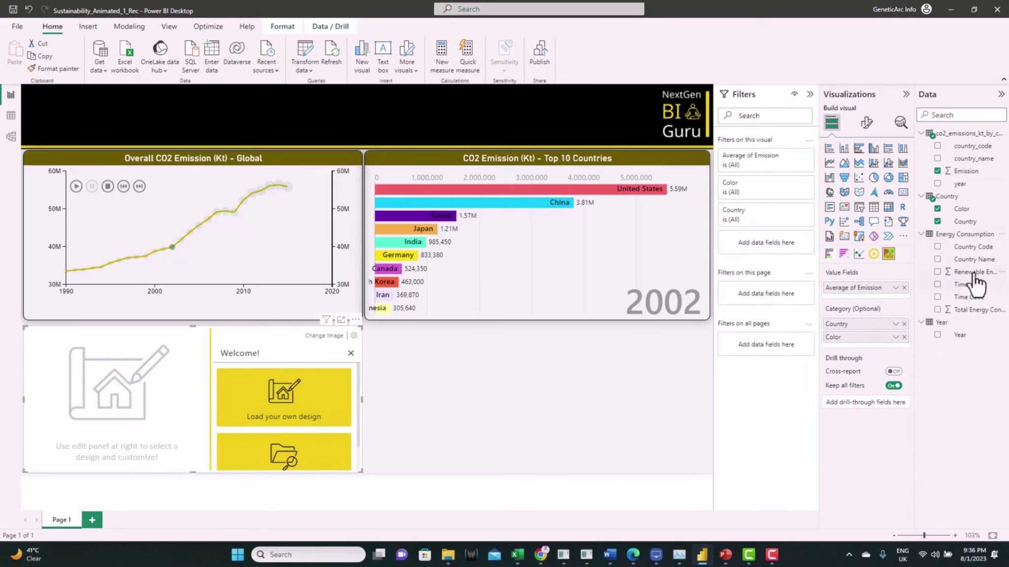
drag(968, 272, 891, 298)
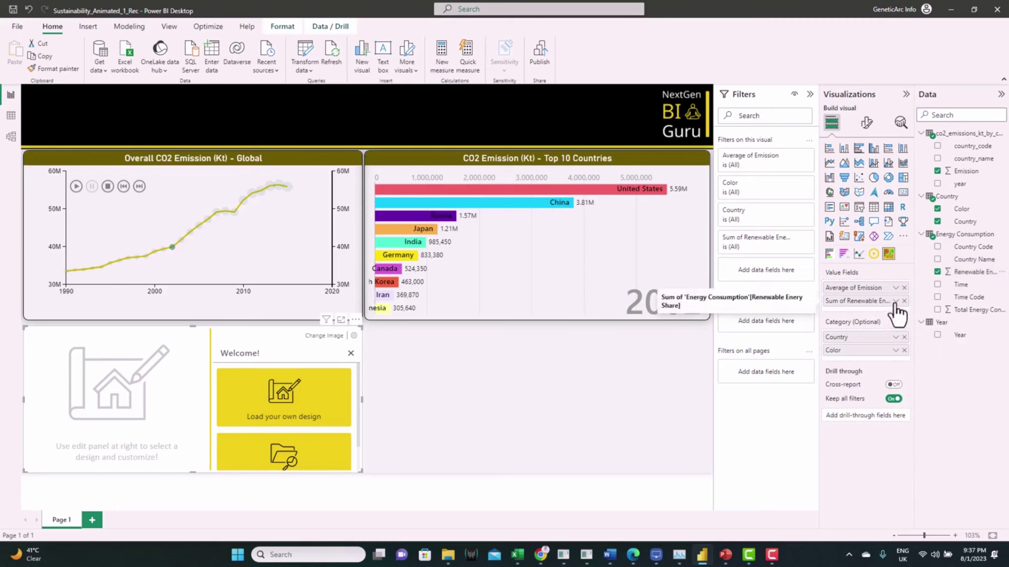
click(895, 300)
click(926, 367)
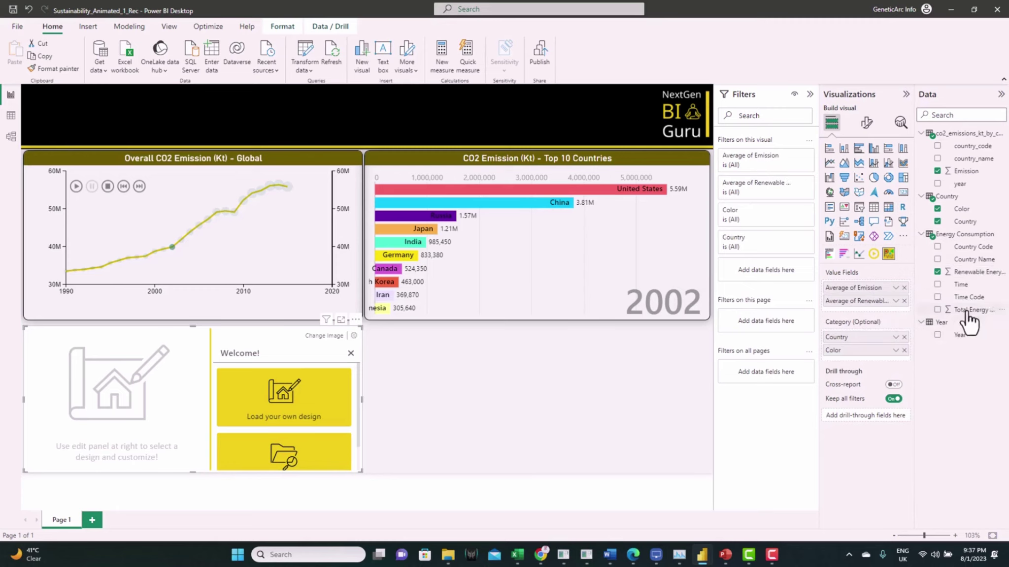
drag(968, 310, 889, 315)
click(895, 313)
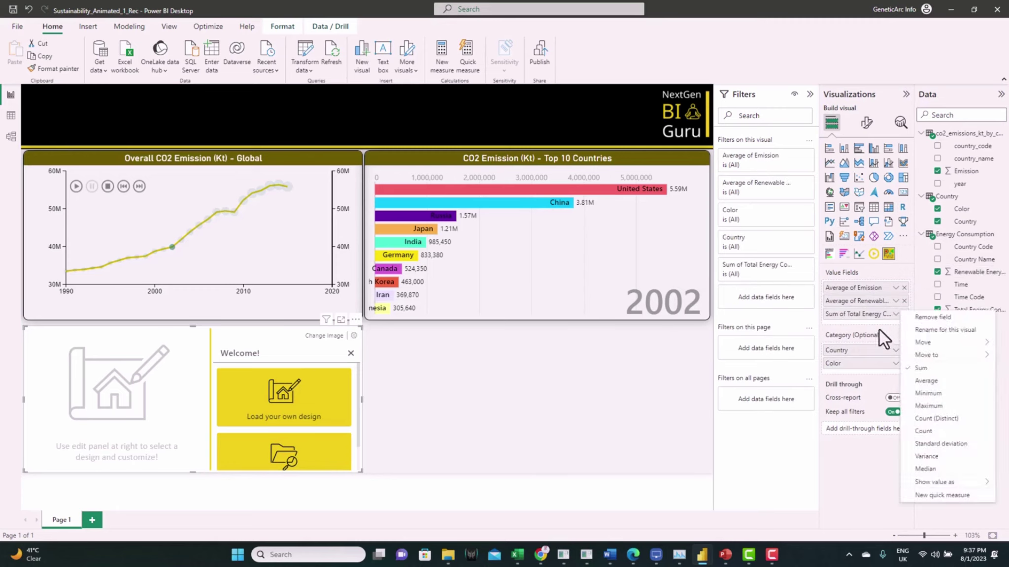
click(926, 380)
Rename the infographic's value fields to Emission, Renewable Energy Share and Energy Consumption (TJ)
double_click(856, 290)
text(Emission)
key(Return)
double_click(849, 302)
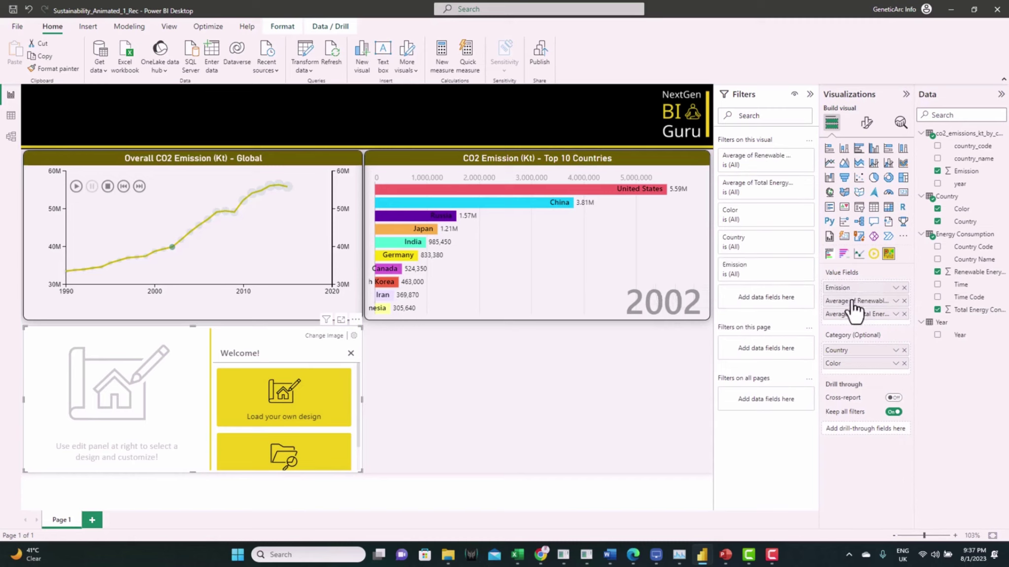
text(Renewable Enery Share)
key(Return)
double_click(847, 315)
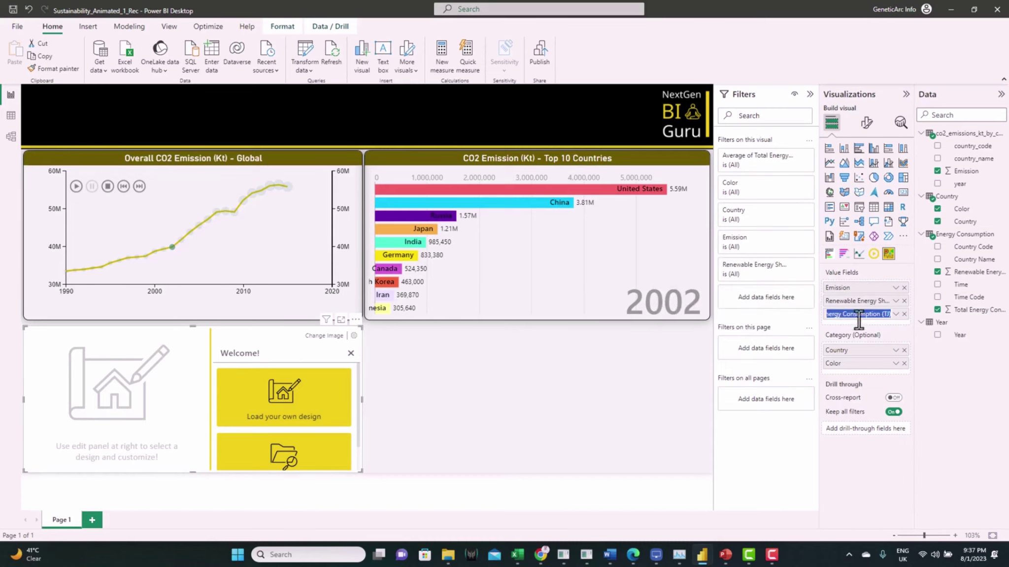
click(841, 315)
key(shift+Home)
key(BackSpace)
key(Return)
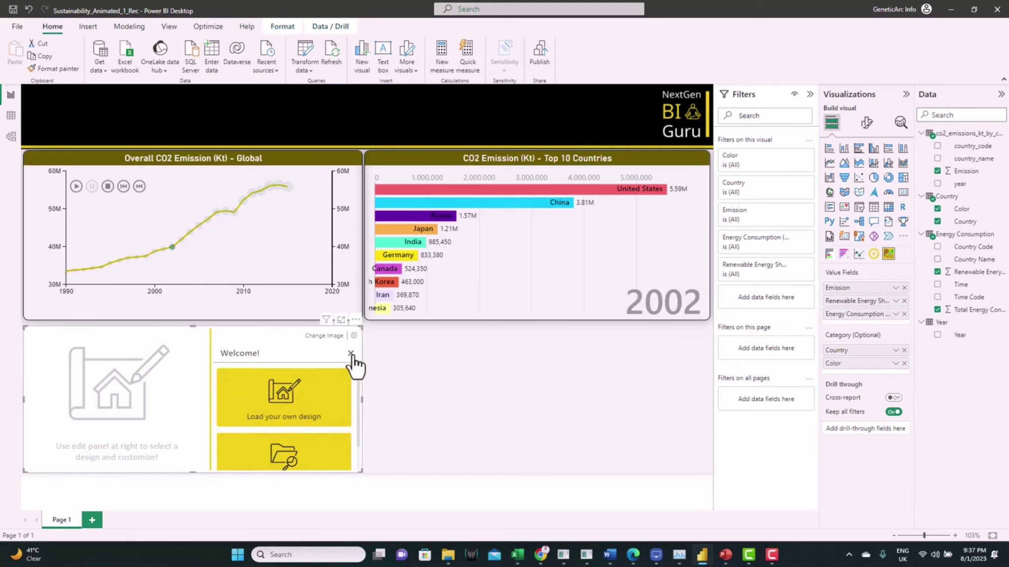
Expand the infographic visual into focus mode and switch to the SVG_2.ppt design in PowerPoint
click(341, 320)
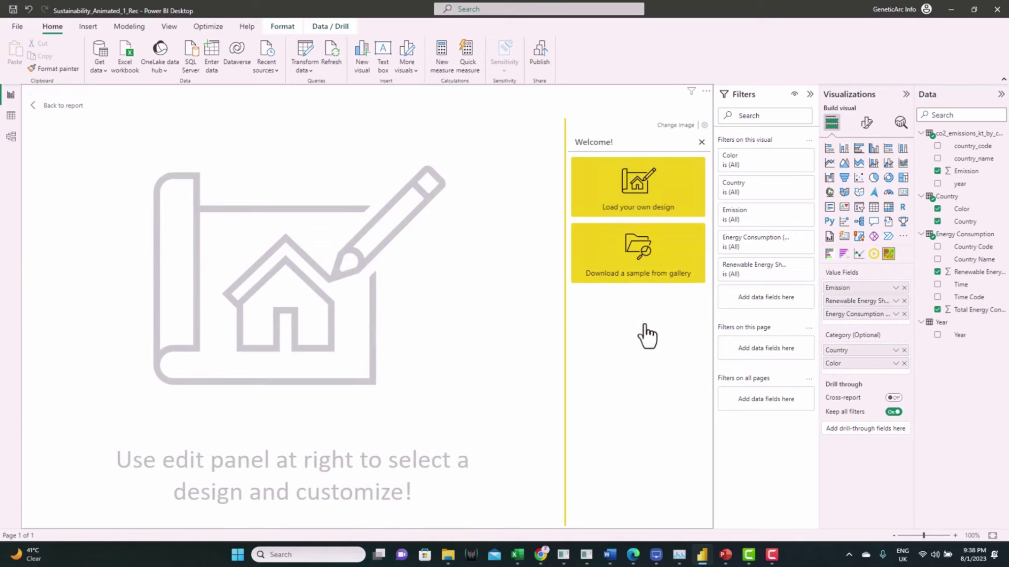
click(722, 556)
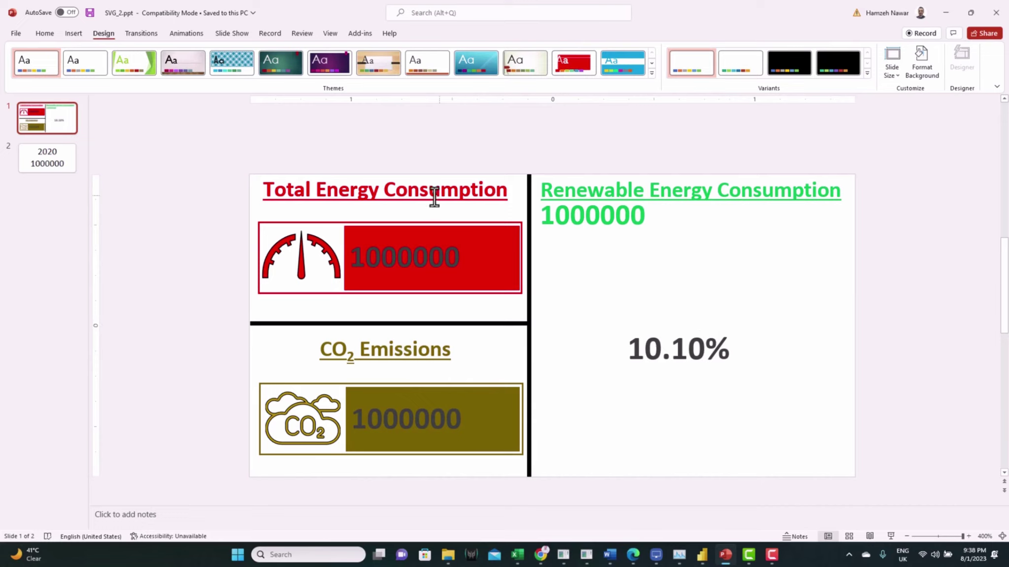
Examine the gauge icon, outline frame and red bar that make up the slide's Total Energy Consumption card
click(331, 227)
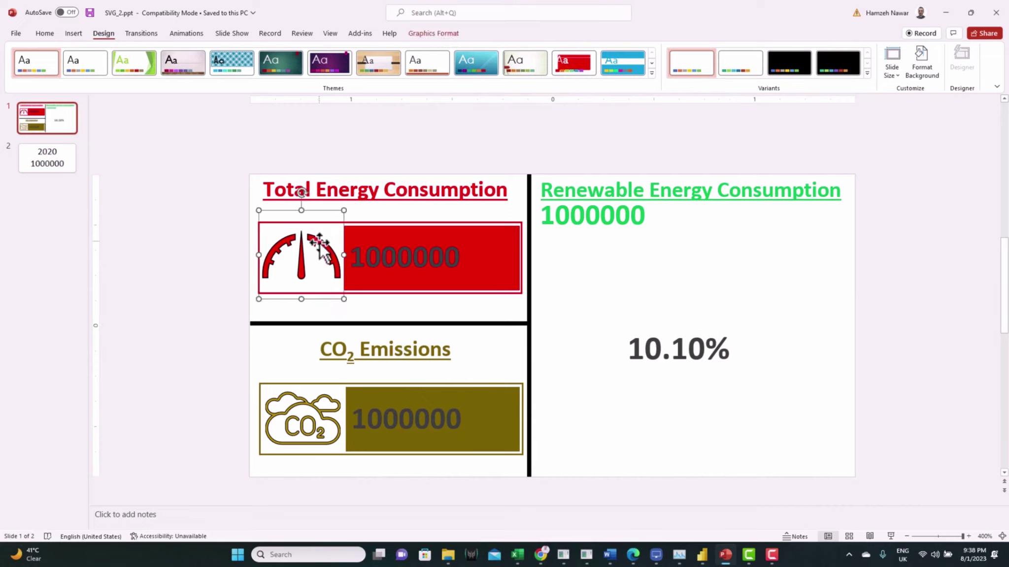
click(371, 294)
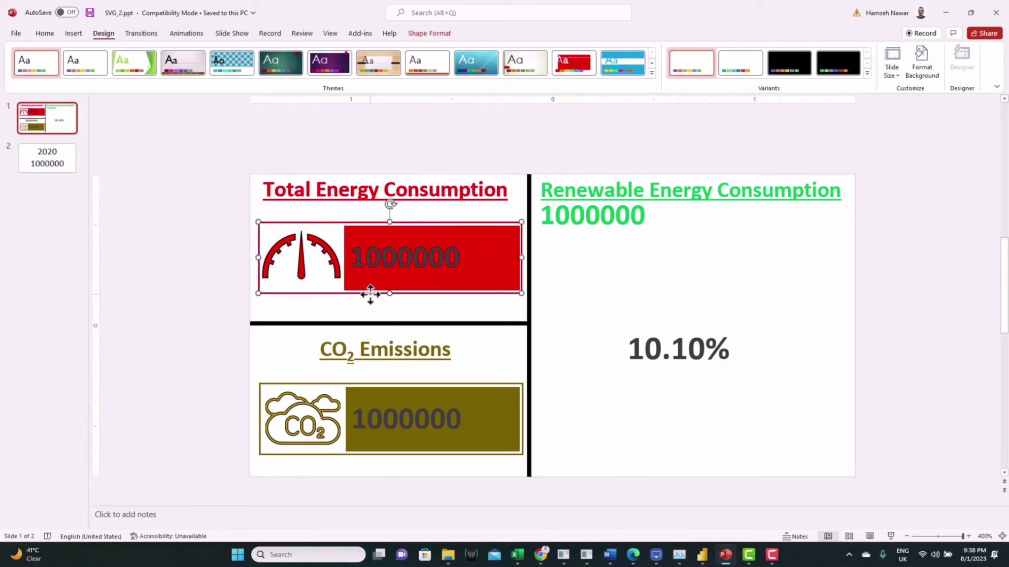
drag(370, 294, 349, 313)
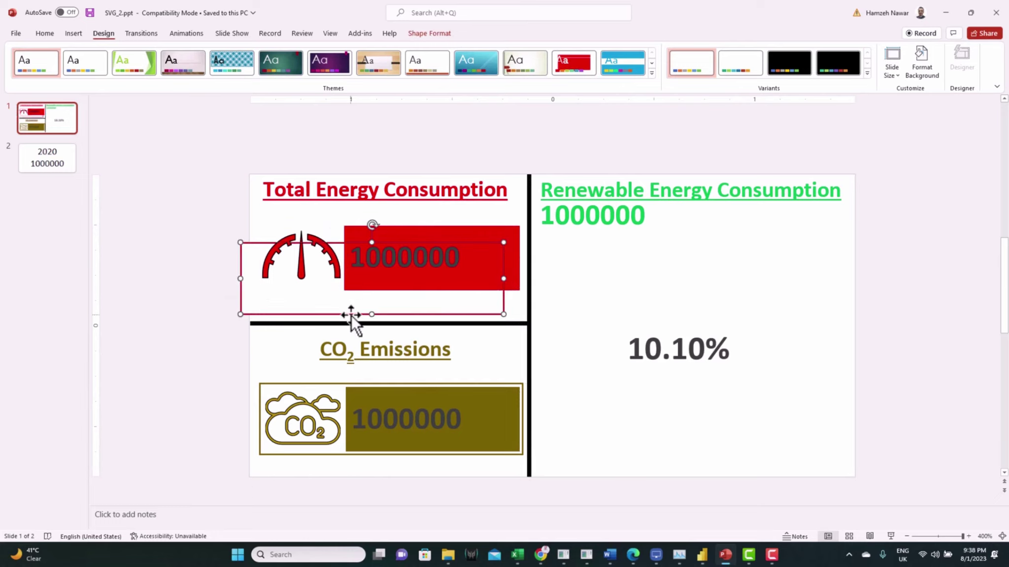
key(Escape)
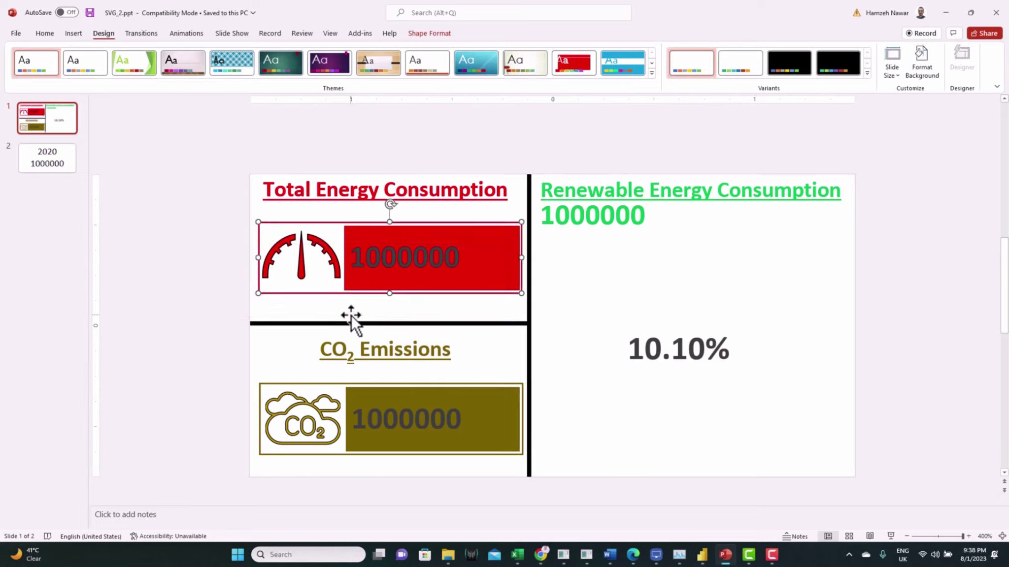
click(364, 287)
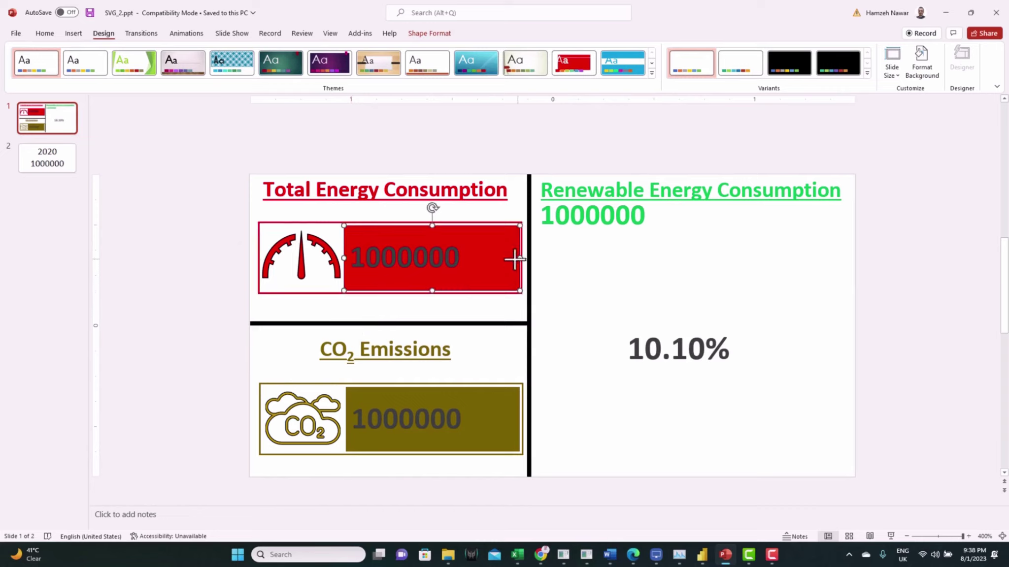
mouse_move(515, 259)
mouse_down()
mouse_move(480, 257)
mouse_move(516, 259)
mouse_up()
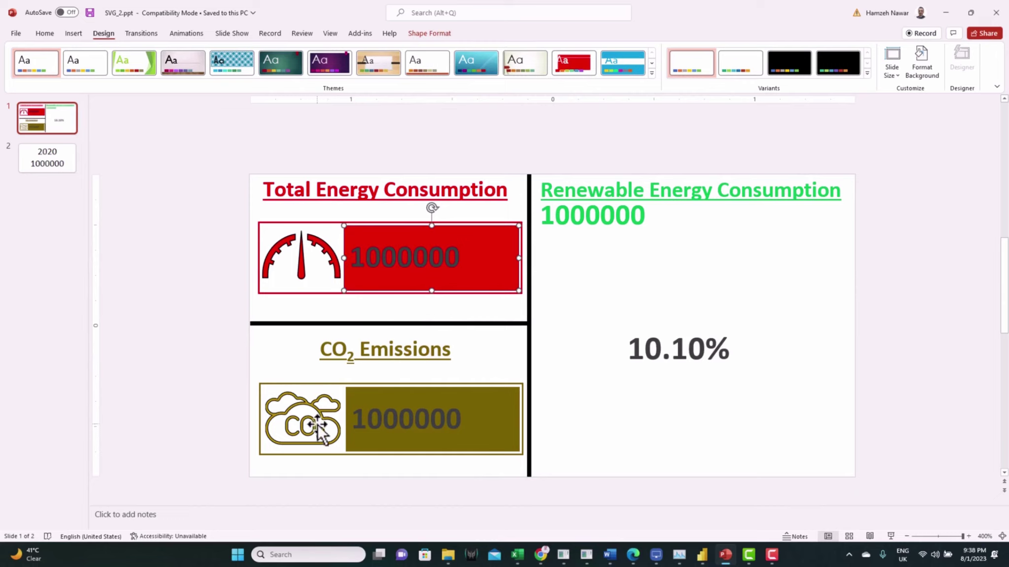
click(606, 317)
click(597, 290)
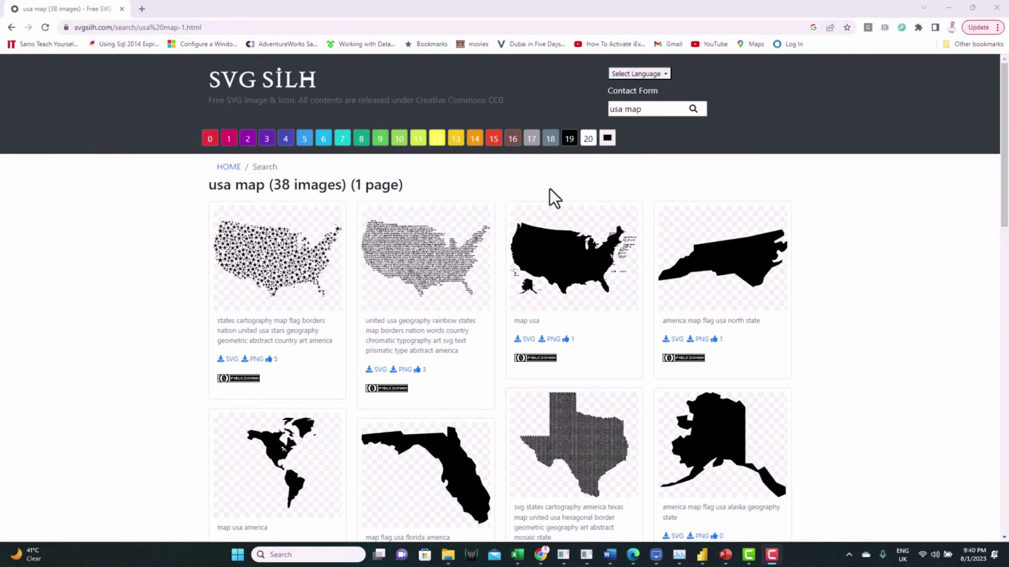
Search the SVG Silh website in the browser for "usa map" and open the solid "states map flag borders" image
click(633, 107)
key(Return)
scroll(540, 219, down, 4)
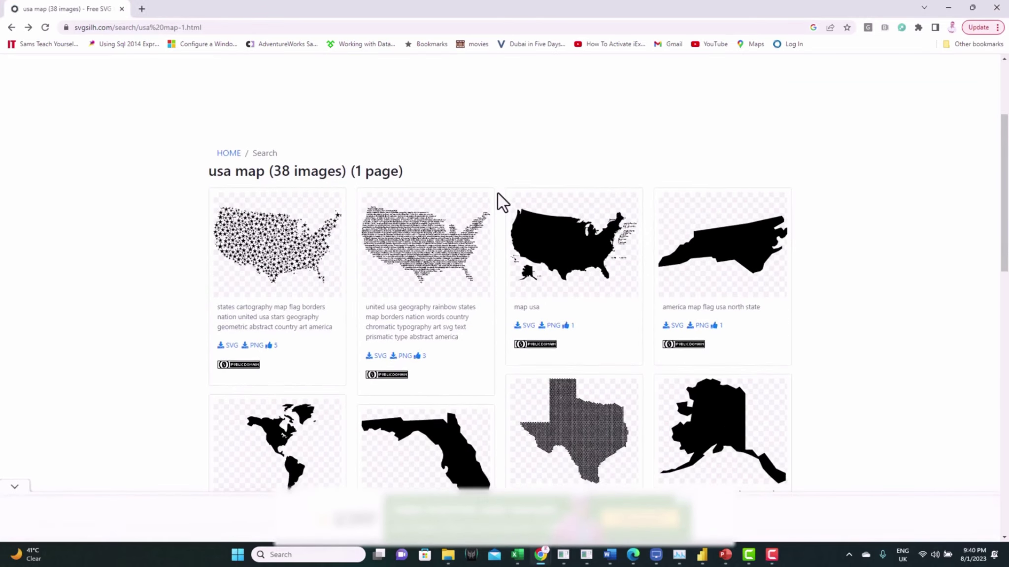
scroll(497, 192, down, 5)
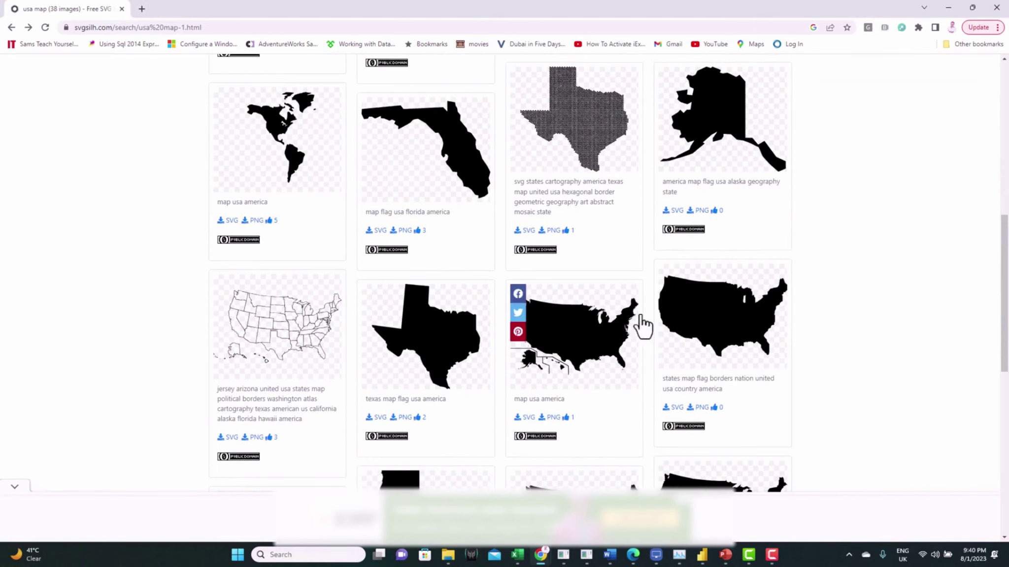
click(721, 328)
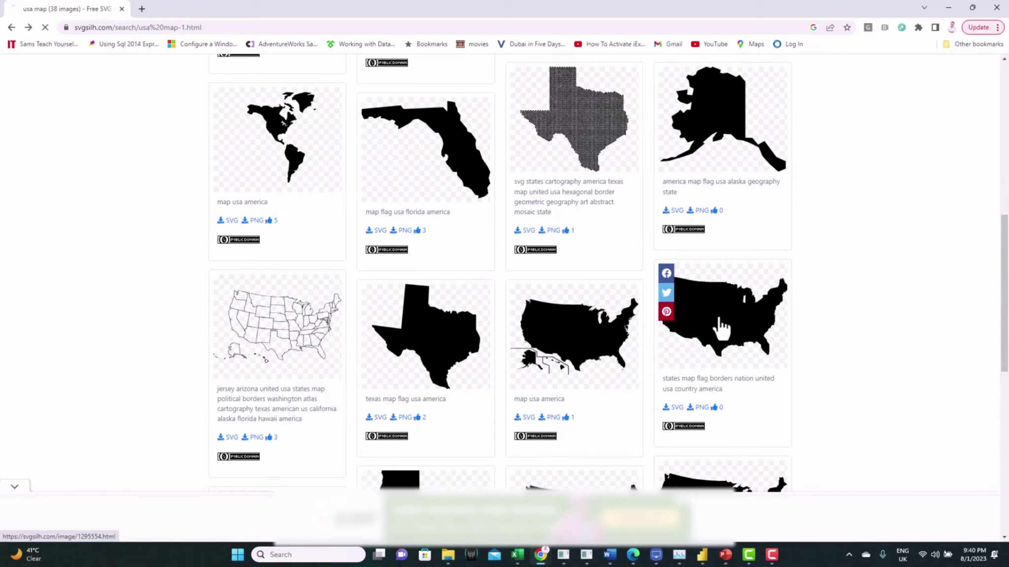
Download the first related US map as an SVG and open the downloaded file to check it
scroll(338, 293, down, 2)
scroll(340, 296, down, 2)
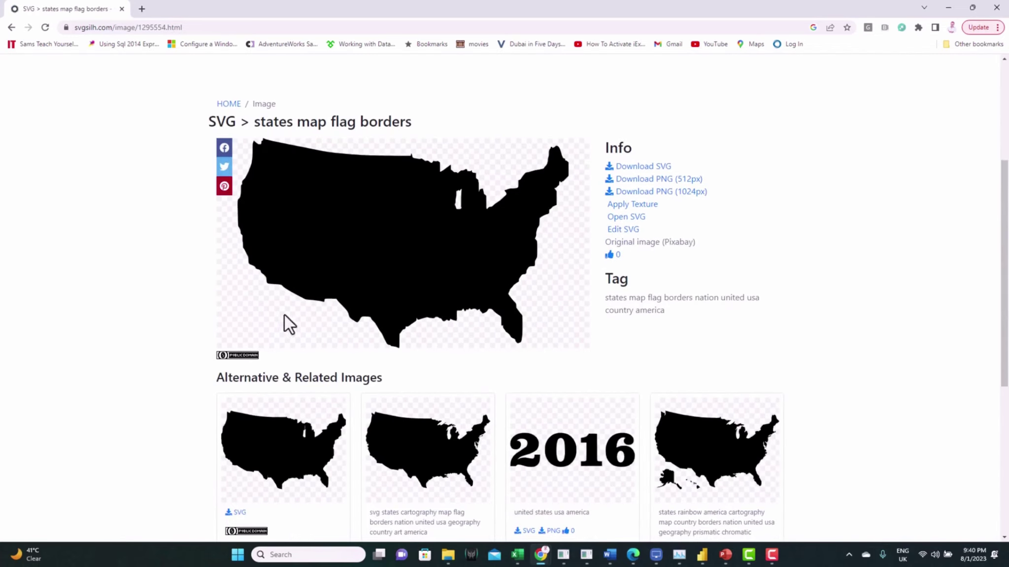
scroll(338, 277, down, 1)
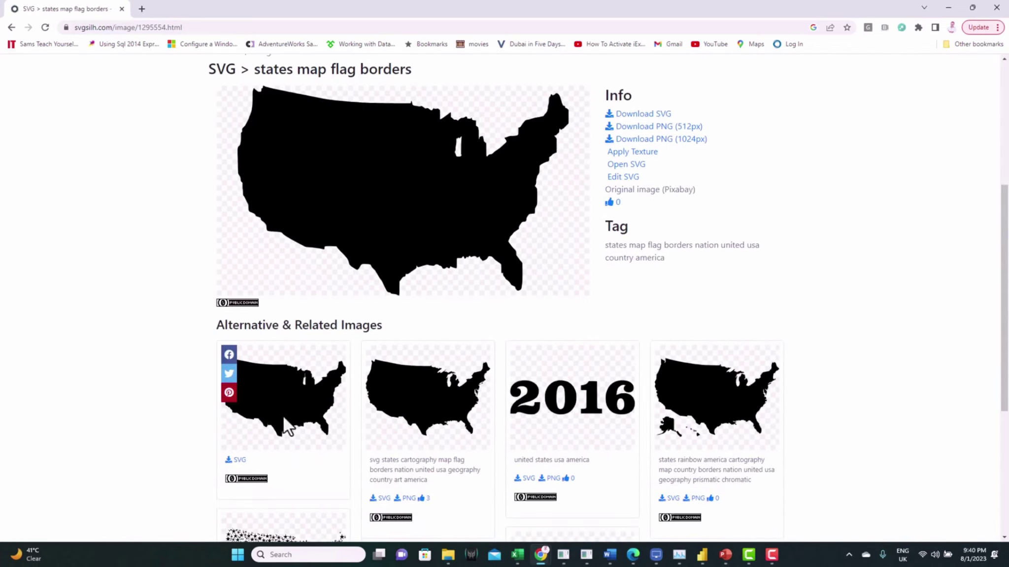
click(247, 463)
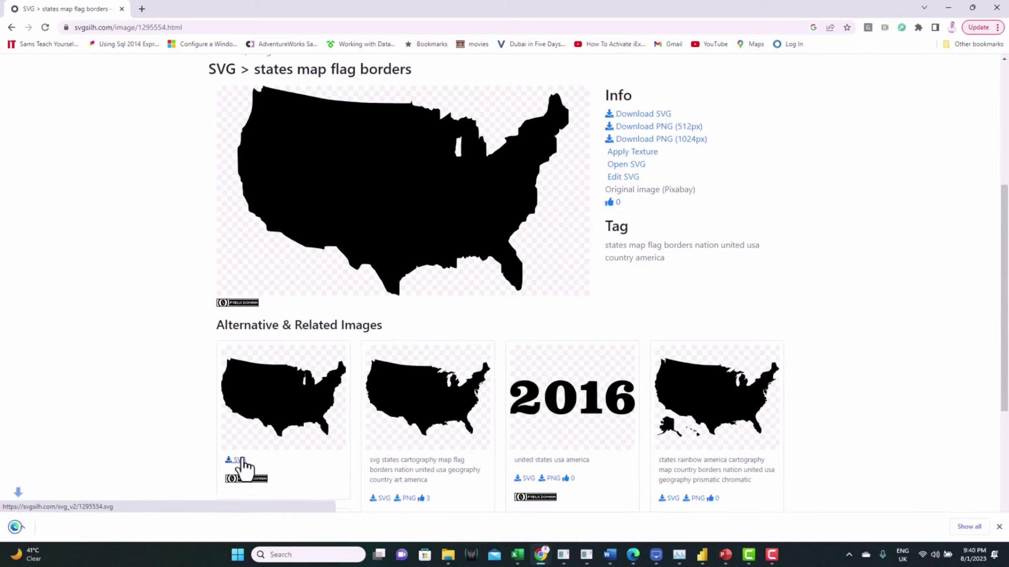
click(77, 531)
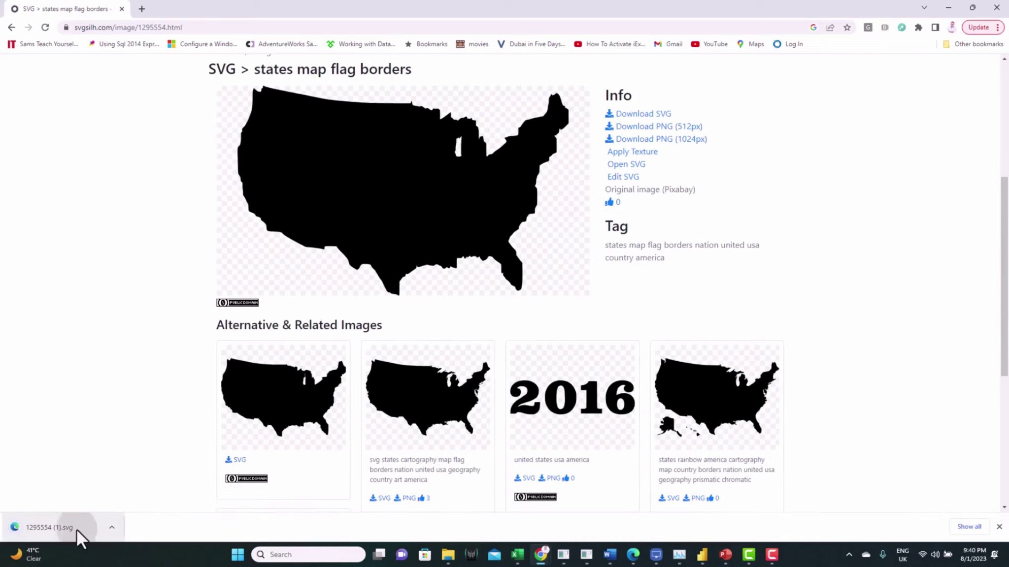
scroll(368, 322, down, 2)
scroll(368, 322, up, 2)
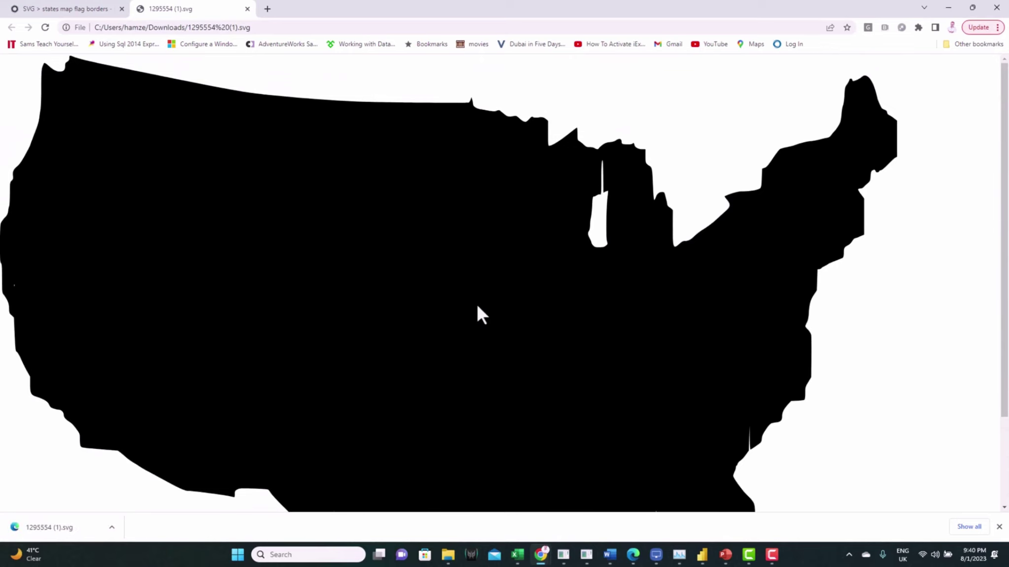
Switch to PowerPoint, insert us-map-svgrepo-com.svg from Downloads on slide 1 and place it under the Renewable Energy Consumption heading
click(725, 555)
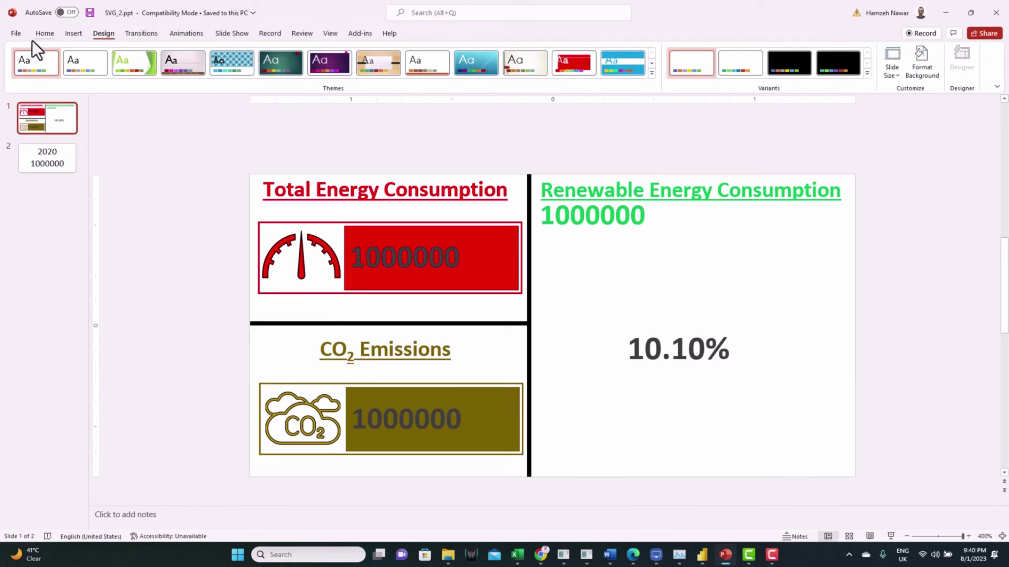
click(80, 35)
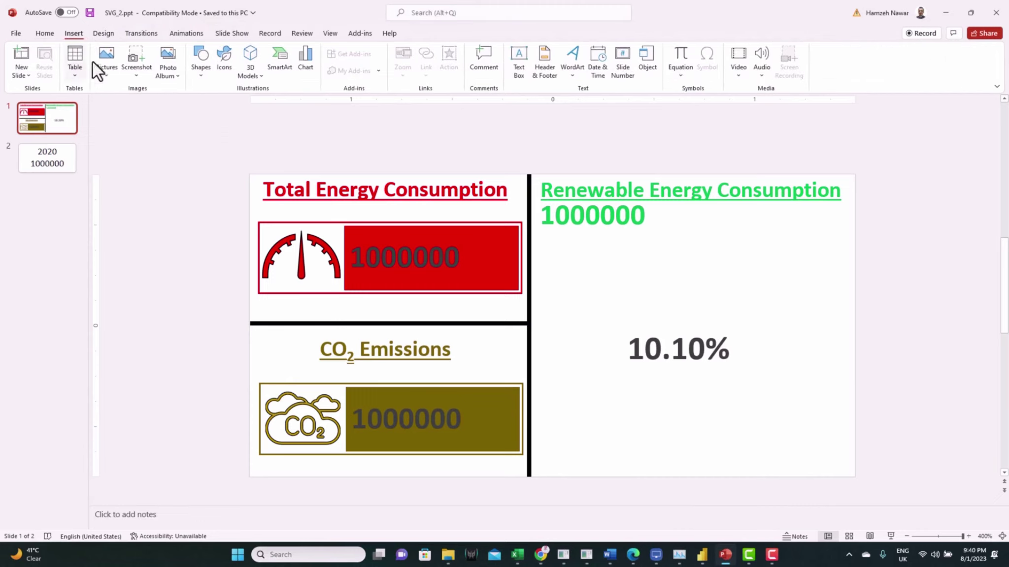
click(107, 77)
click(129, 106)
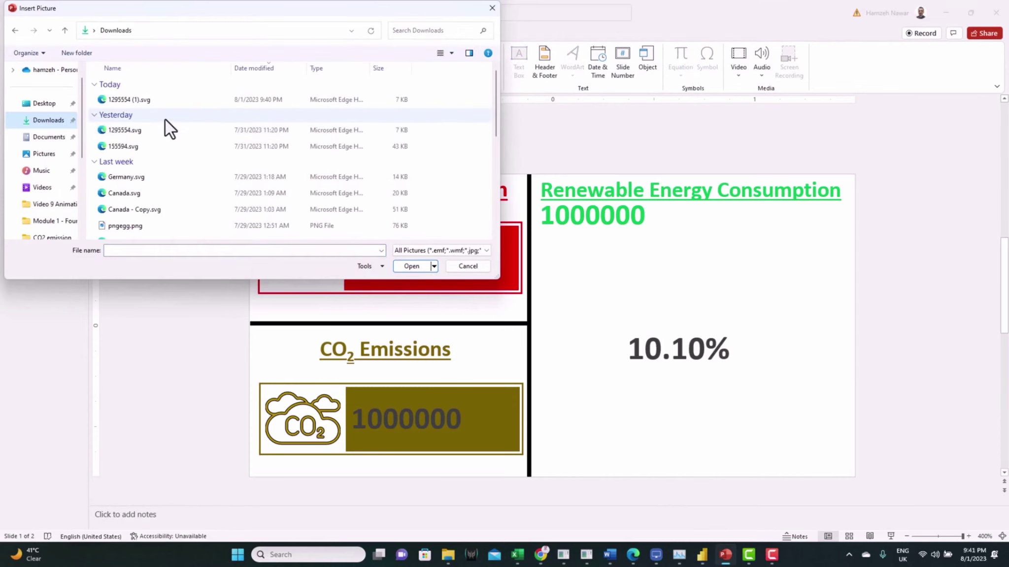
scroll(159, 165, down, 2)
scroll(159, 165, down, 2)
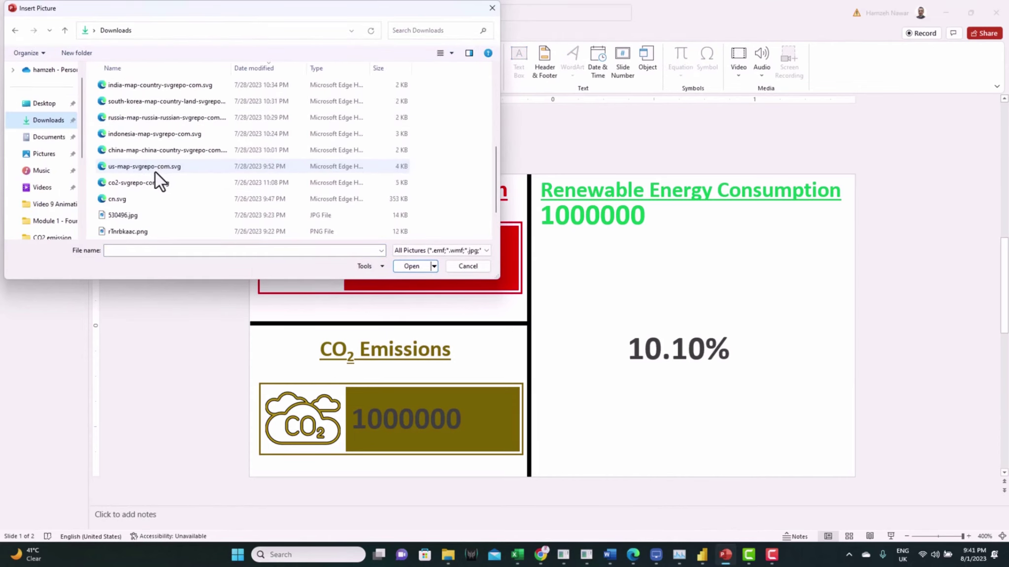
double_click(137, 168)
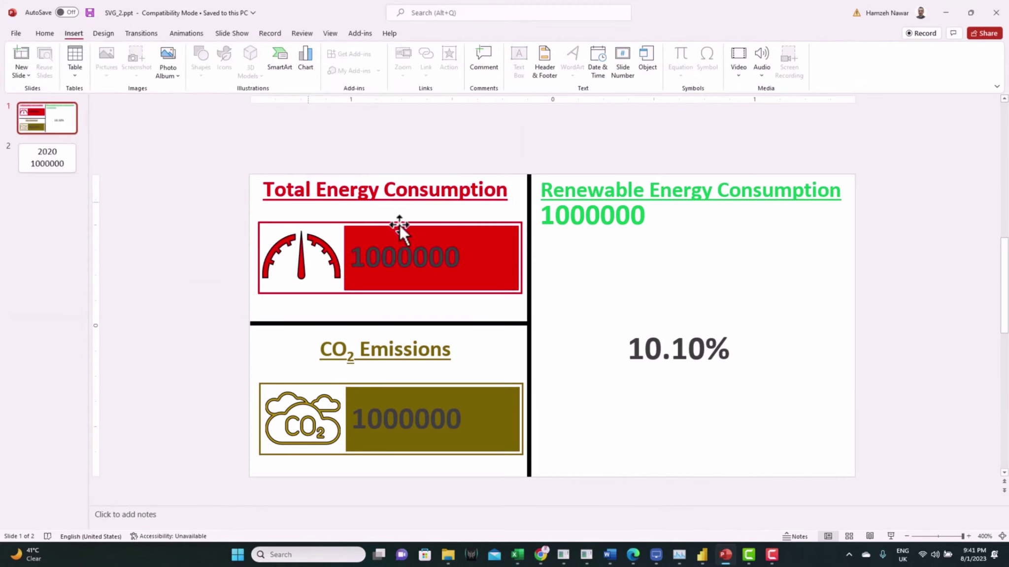
drag(486, 260, 670, 299)
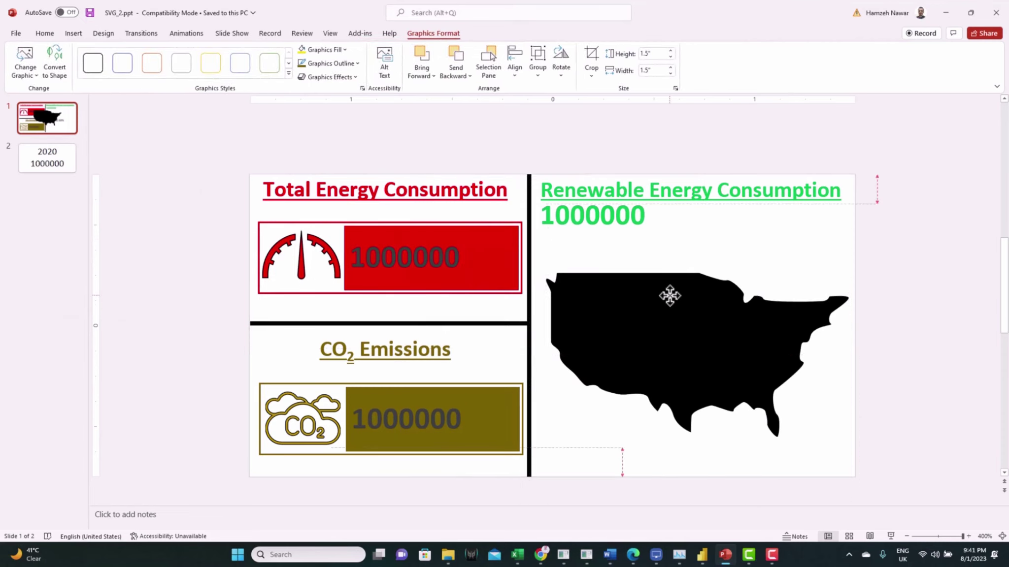
Crop the empty area below the US map so that the graphic is about 1.27" high
scroll(607, 128, up, 1)
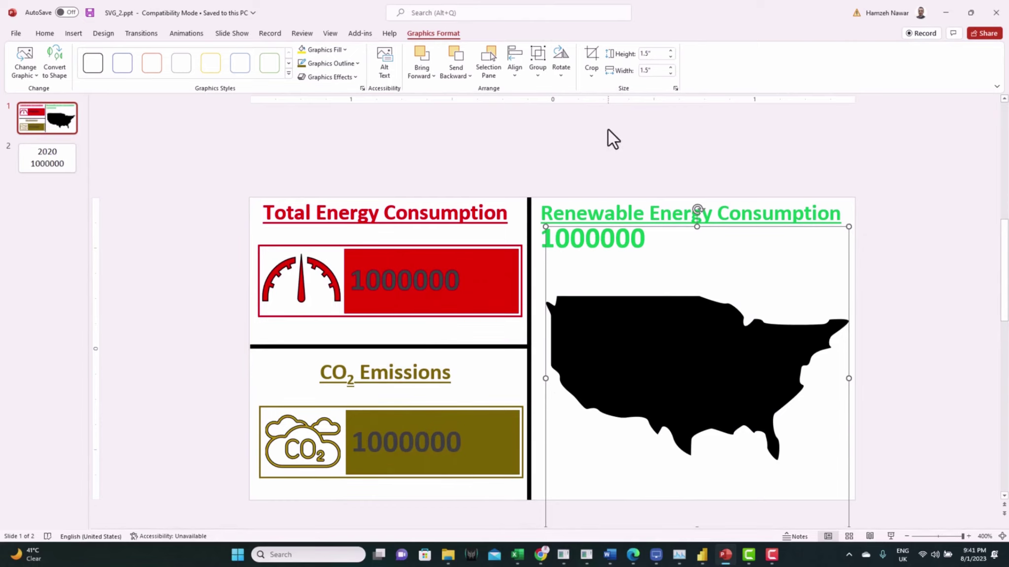
click(591, 55)
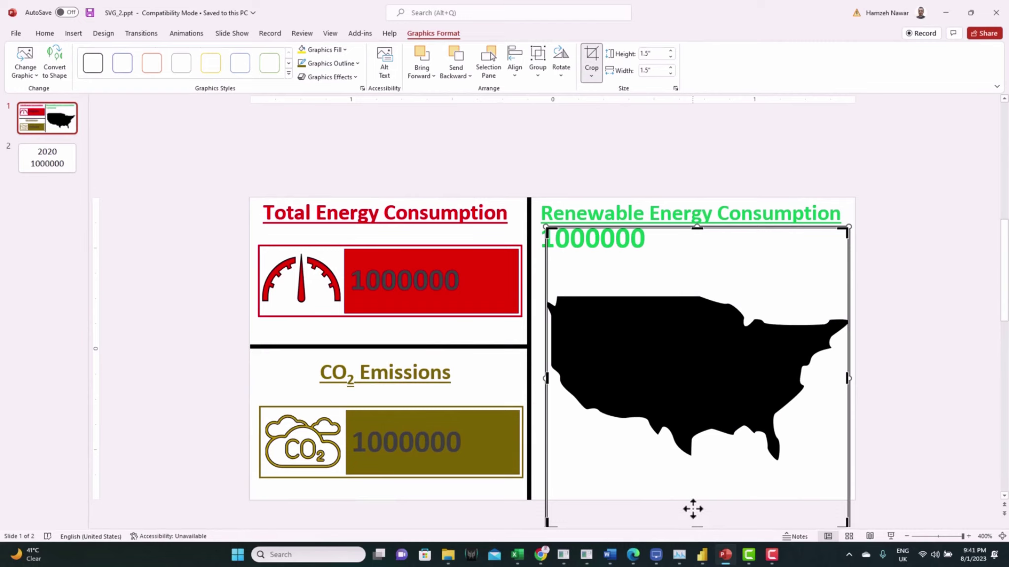
scroll(692, 510, down, 1)
drag(697, 515, 687, 469)
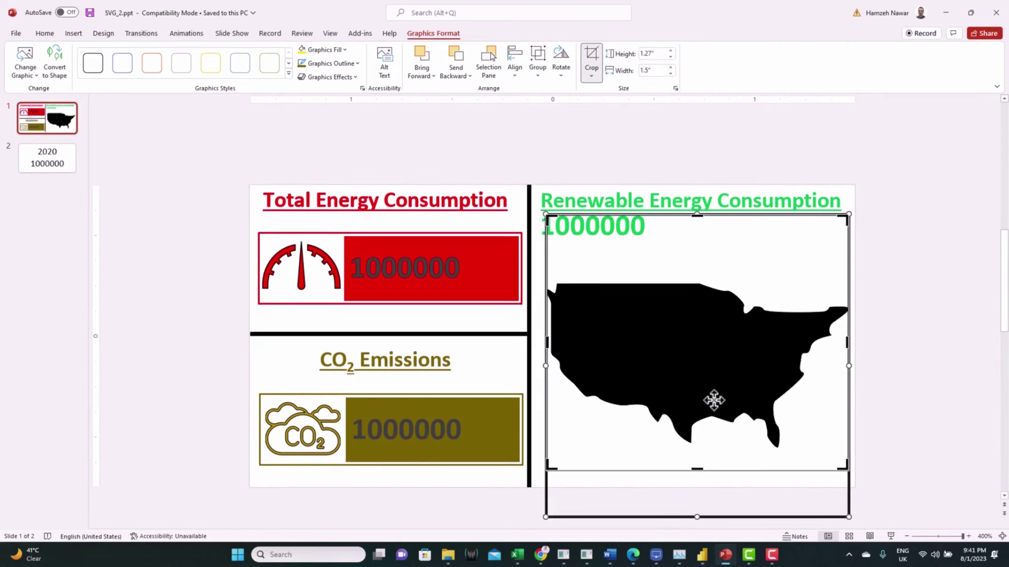
click(509, 514)
click(651, 367)
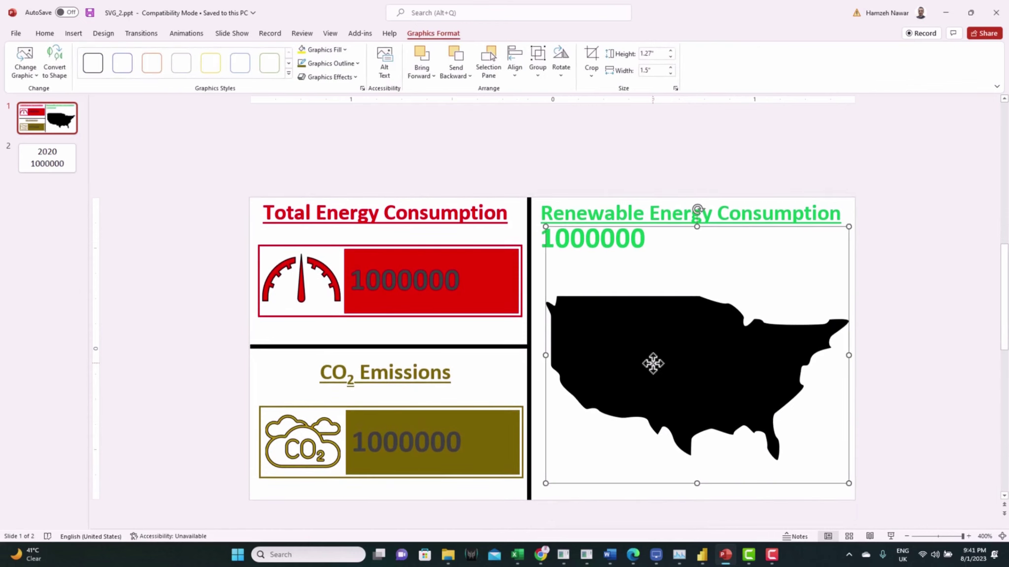
Fill the US map graphic with a light gray theme color
right_click(652, 363)
click(688, 391)
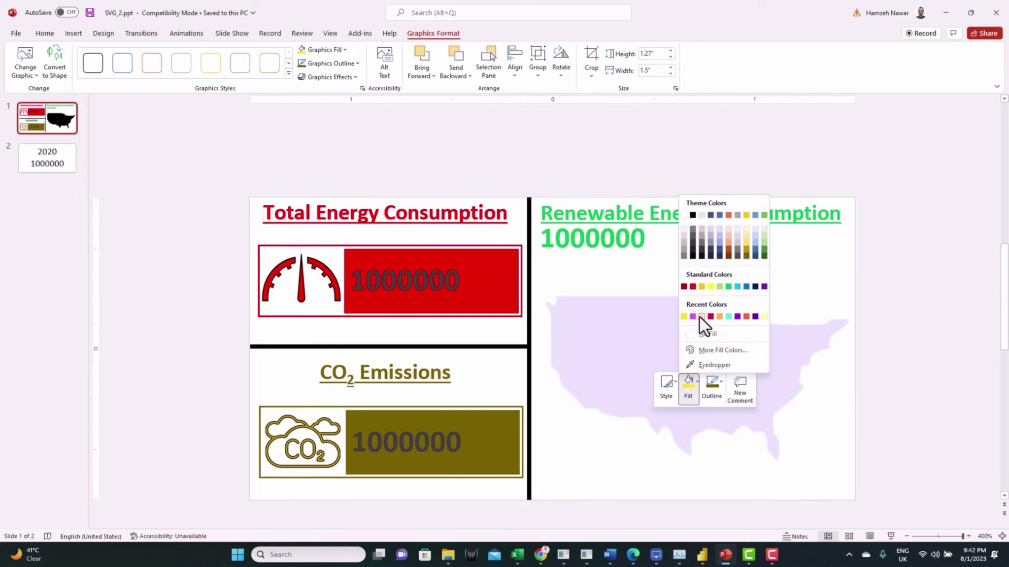
click(684, 243)
Send the US map behind the 10.10% label and nudge it slightly down
right_click(605, 333)
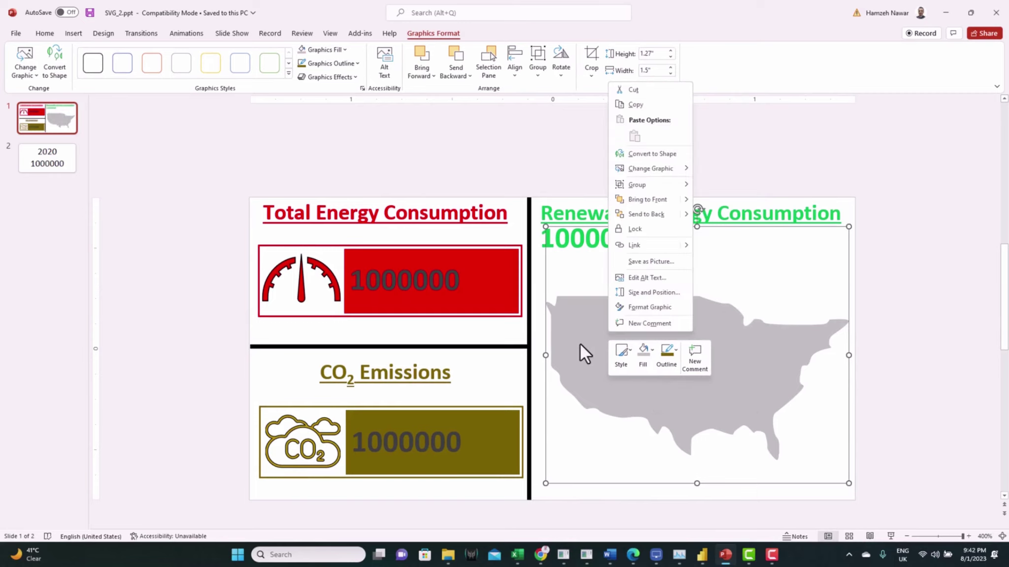
key(Escape)
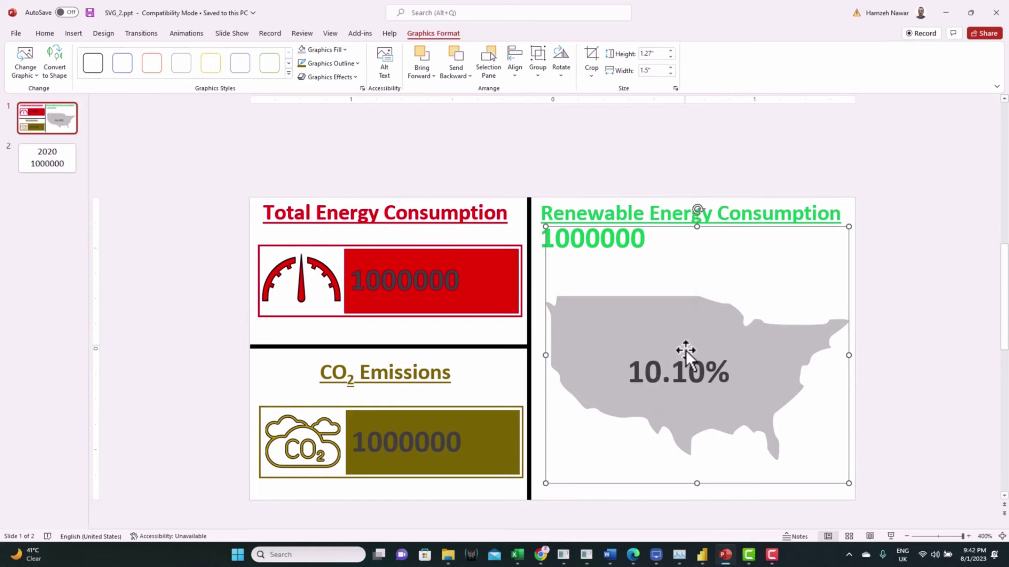
drag(663, 327, 662, 334)
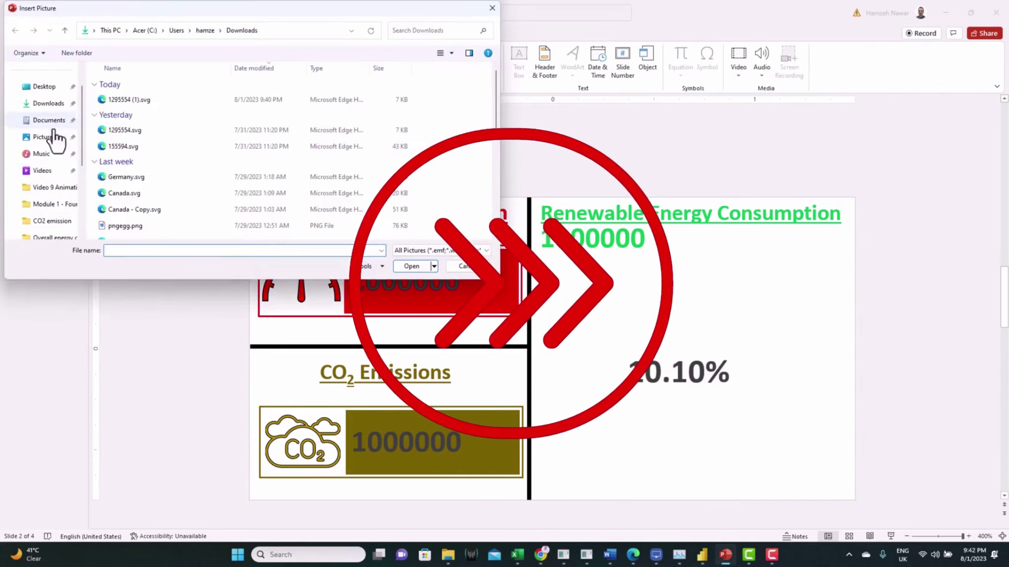
Add matching slides with gray China and India maps behind the 10.10% label and return to the US map slide
right_click(628, 354)
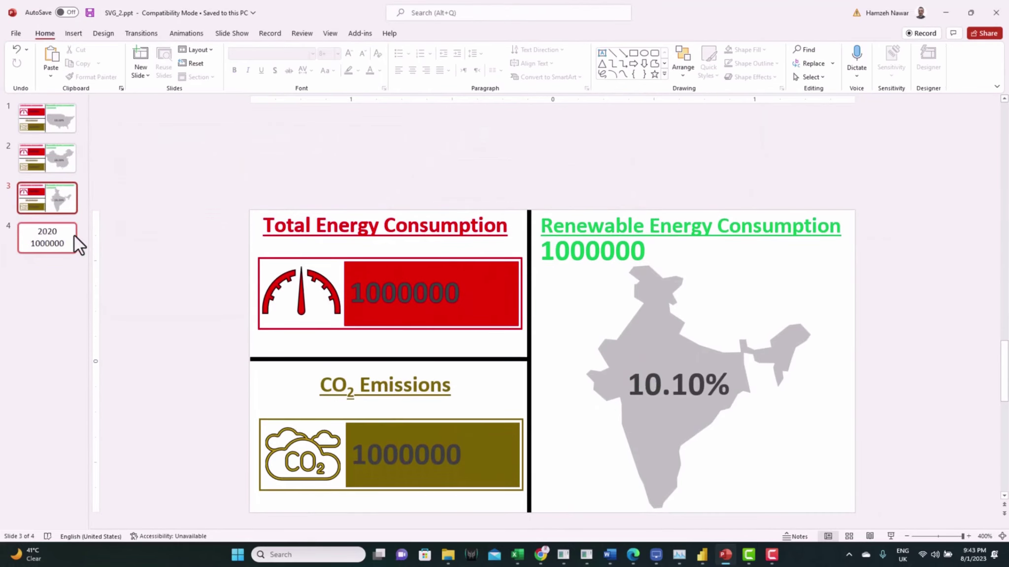
click(74, 235)
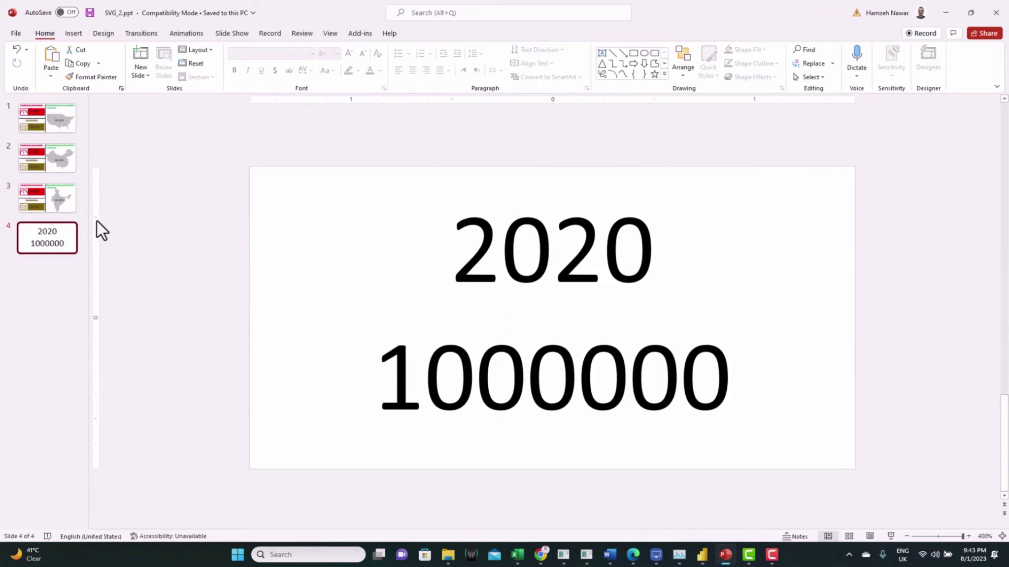
click(60, 128)
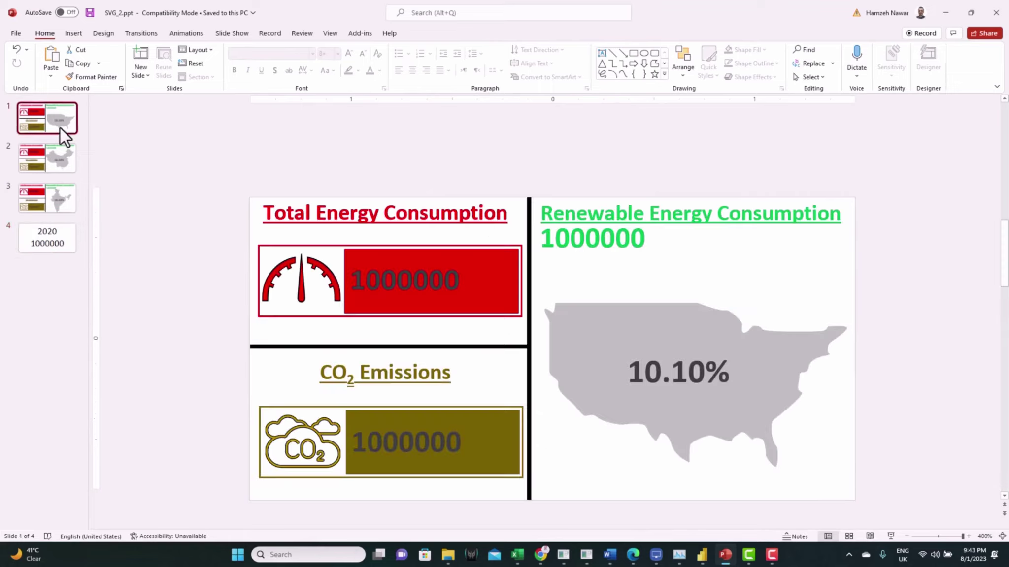
Export only the US map slide as USA.svg in Scalable Vector Graphics format to the Video 9 Animation folder, replacing the existing file
click(16, 35)
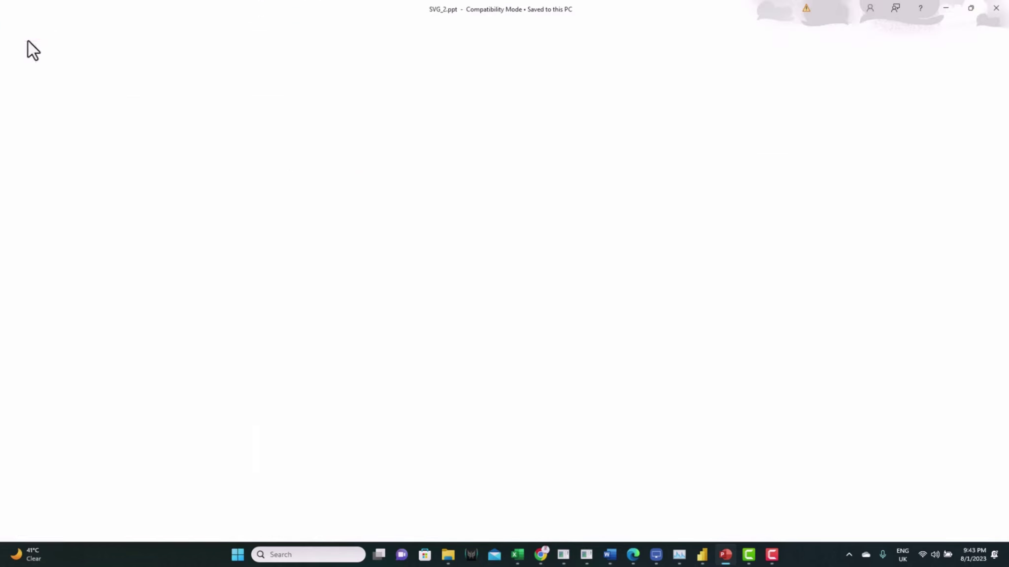
click(48, 170)
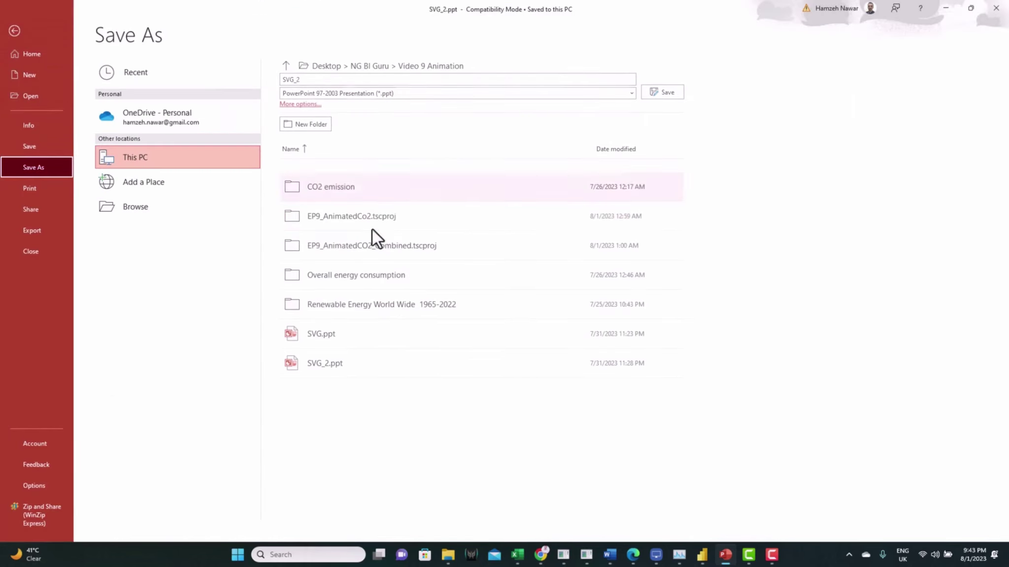
click(187, 213)
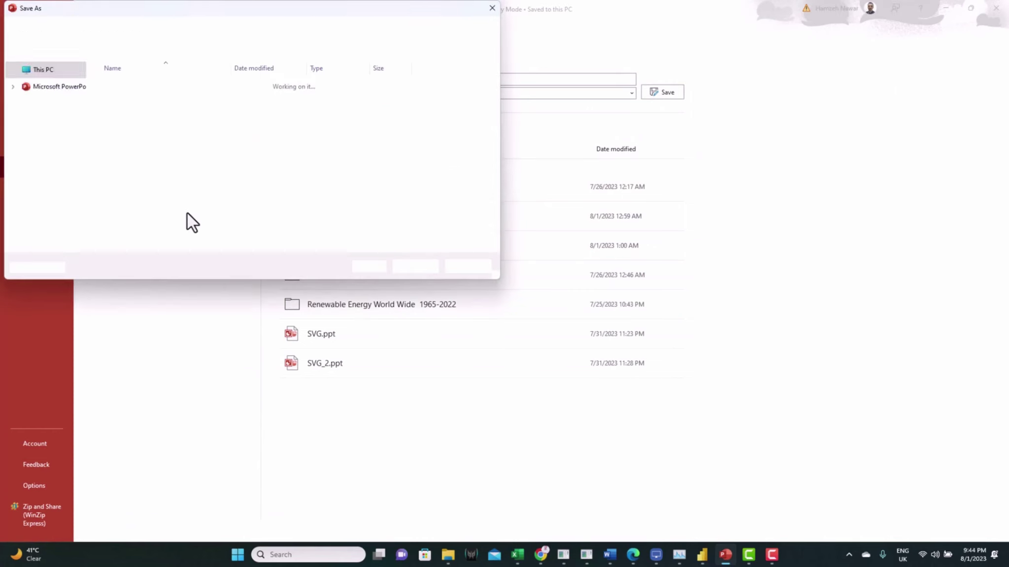
click(192, 224)
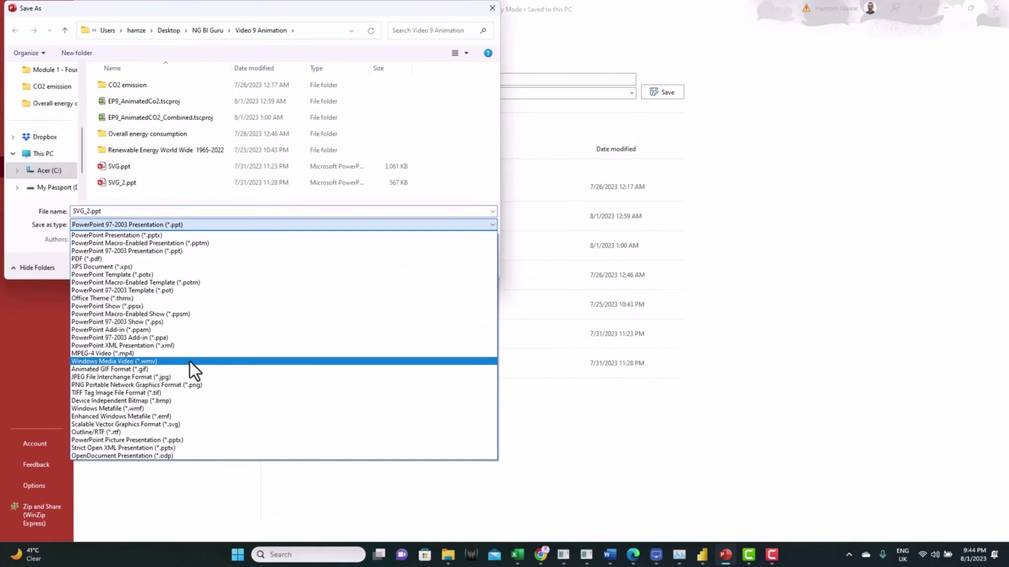
click(171, 425)
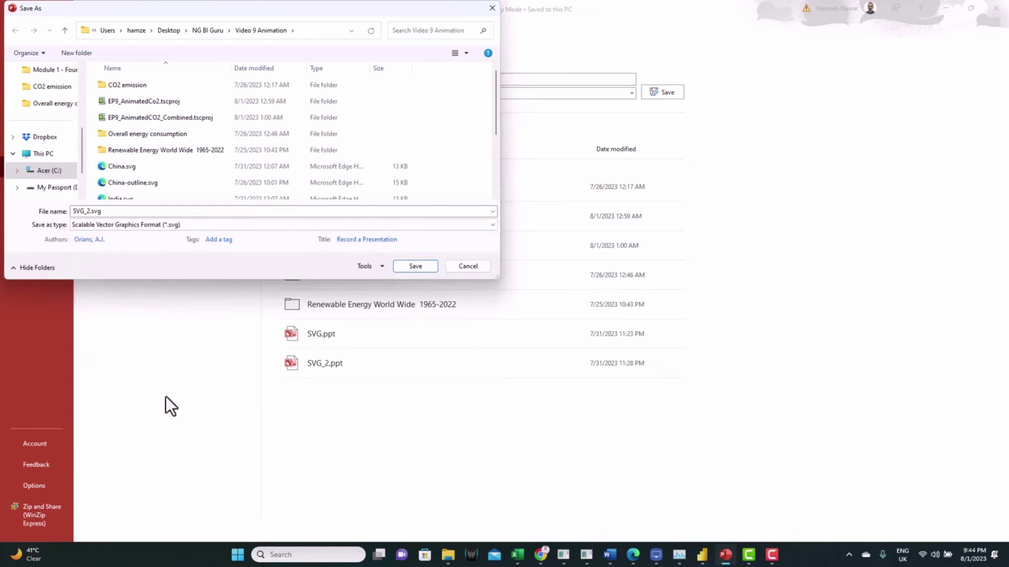
click(91, 211)
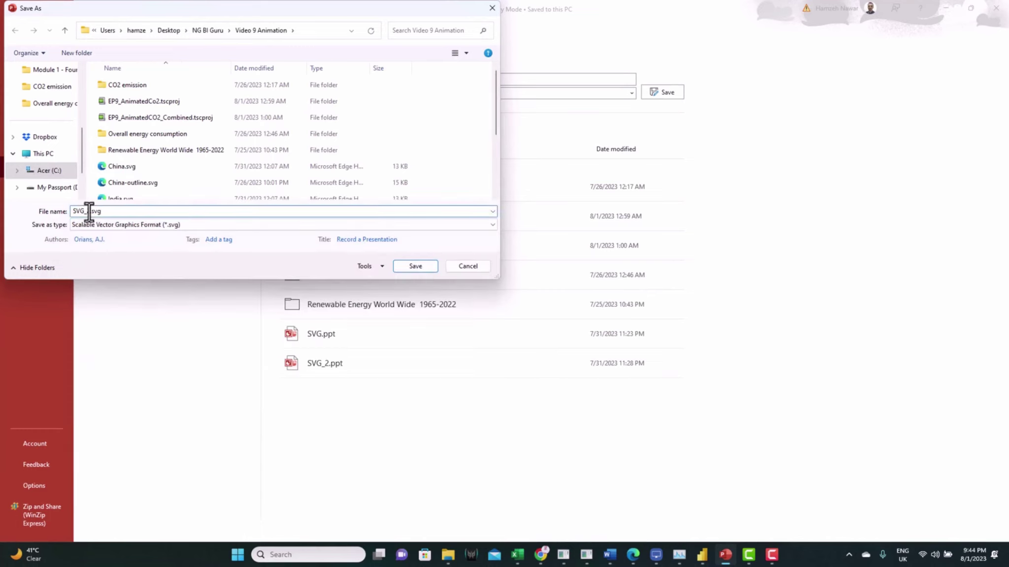
drag(90, 211, 66, 212)
text(USA)
key(Return)
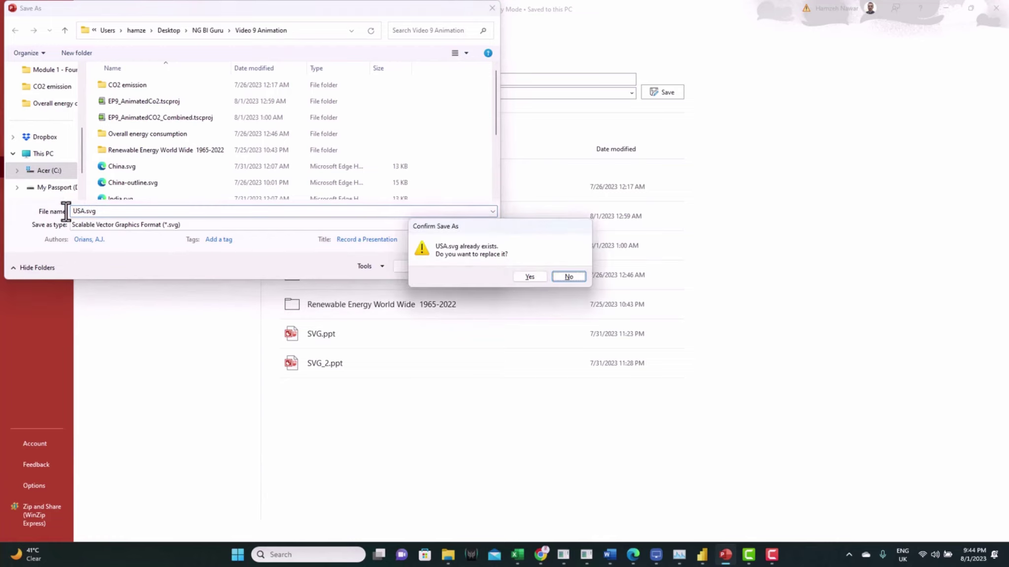
click(529, 276)
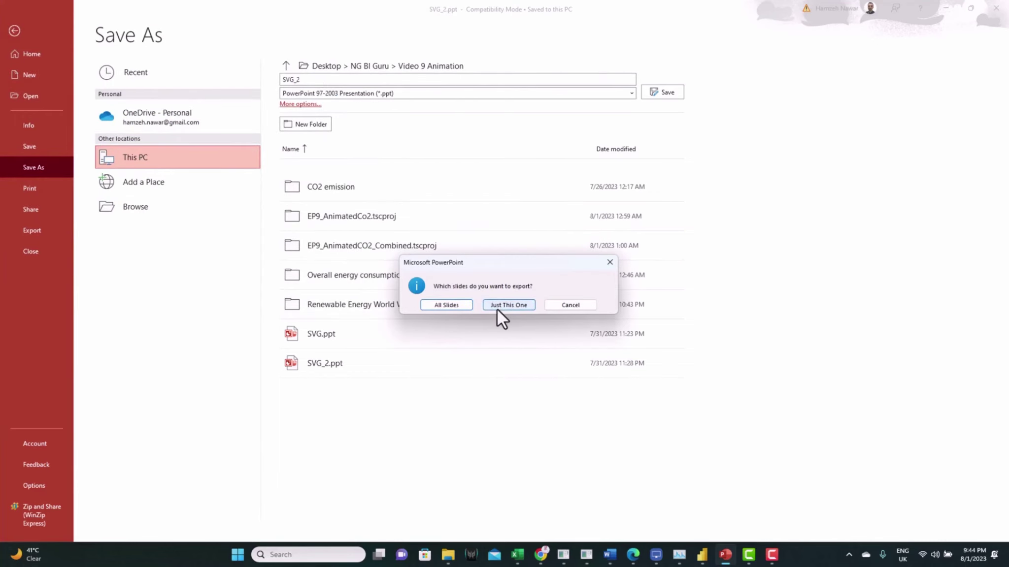
click(497, 309)
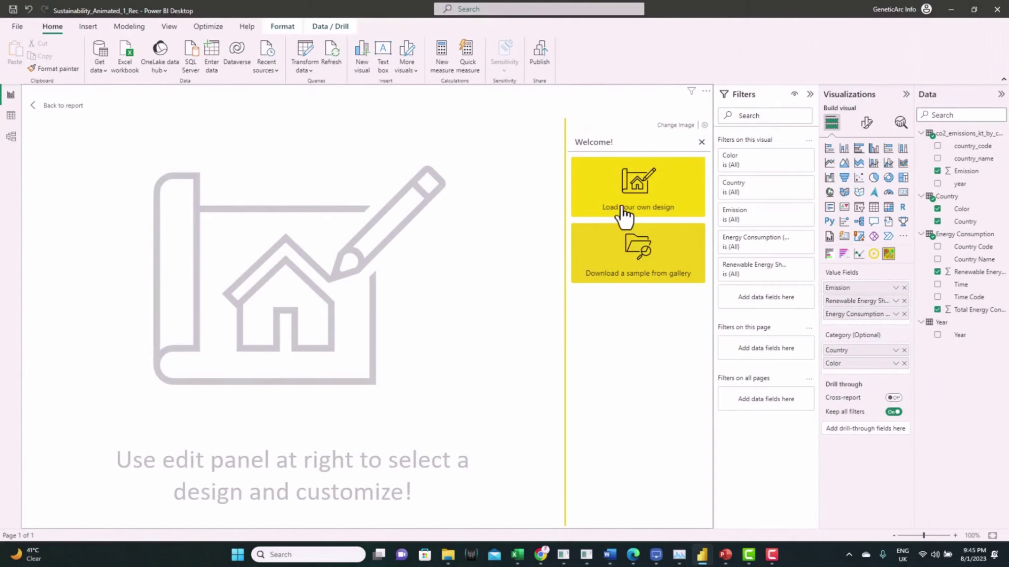
In the Power BI infographic visual, load China.svg from the Video 9 Animation folder as its own design
click(634, 213)
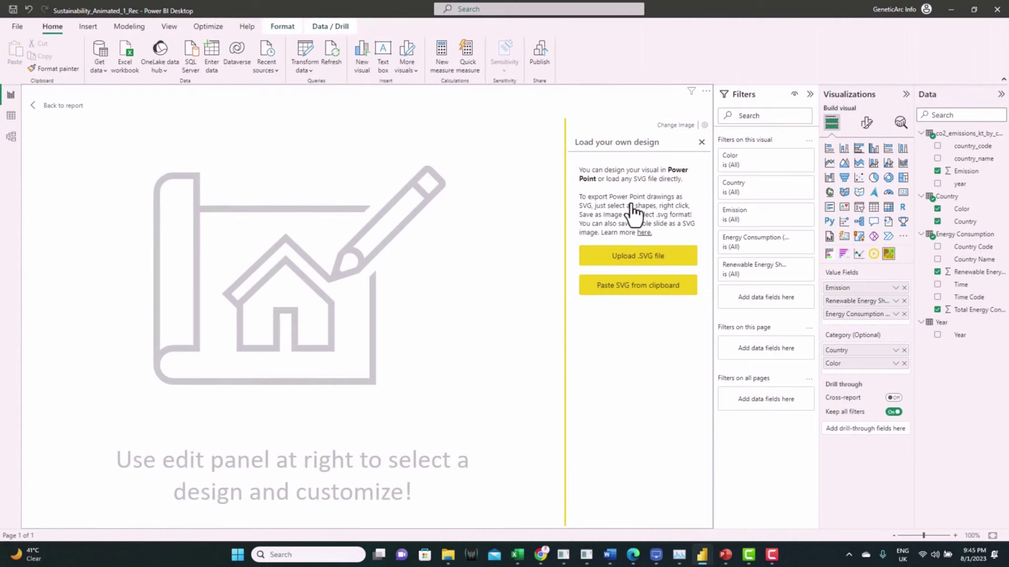
click(643, 266)
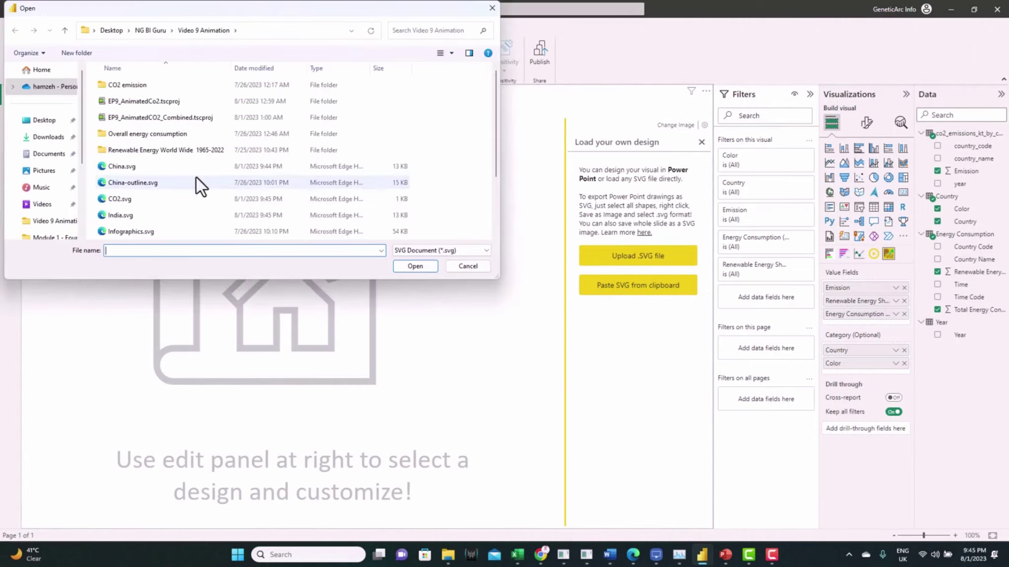
double_click(156, 167)
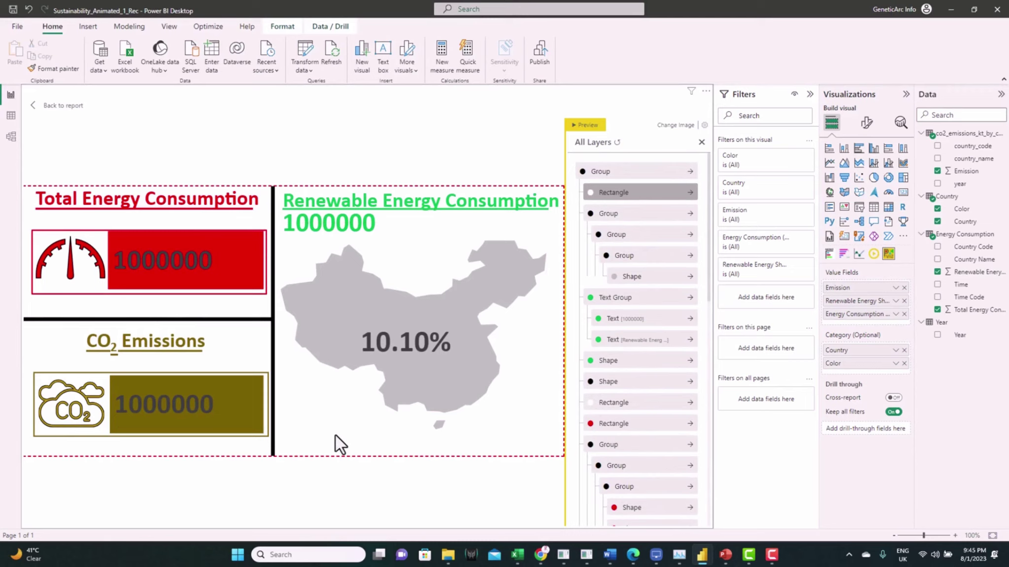
Apply a custom shape transform to the red Total Energy Consumption bar, entering 1 for Move Y
click(247, 287)
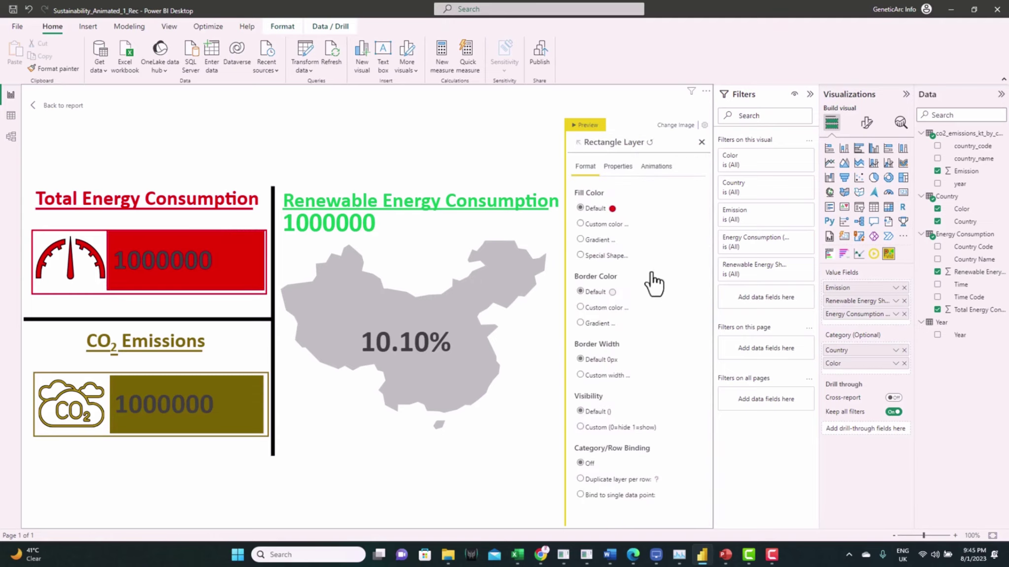
click(620, 170)
click(617, 278)
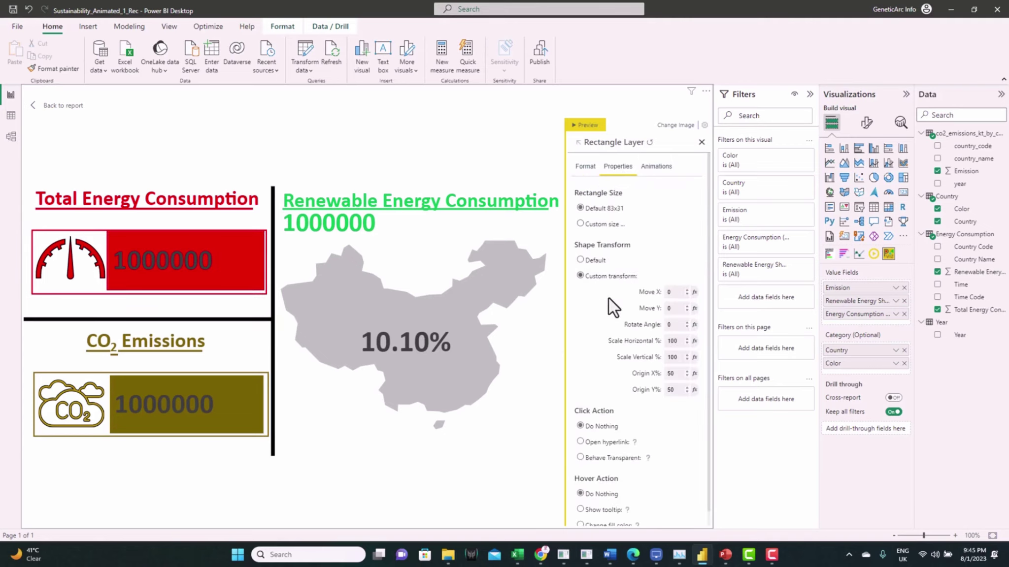
click(686, 305)
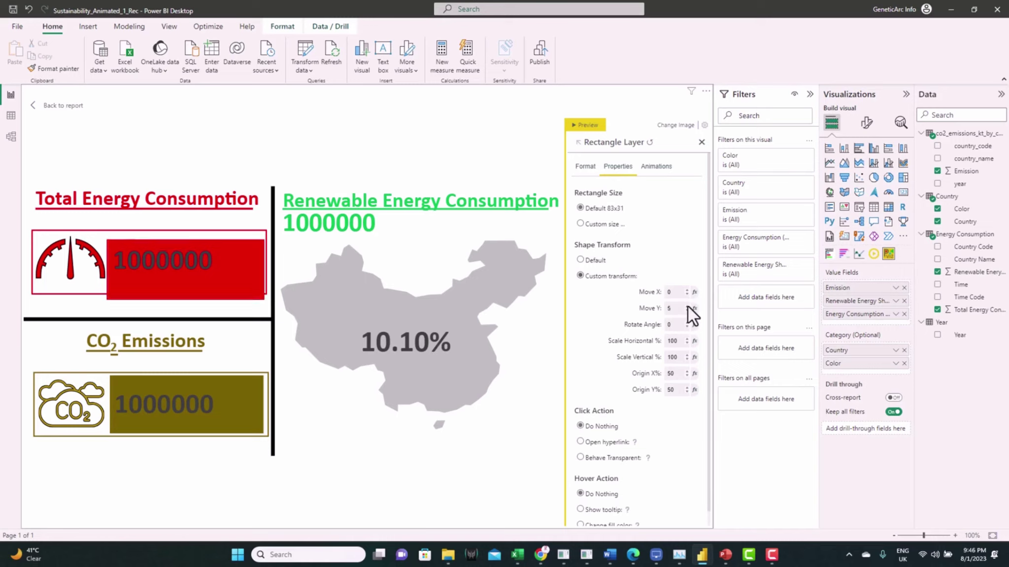
double_click(679, 310)
text(1)
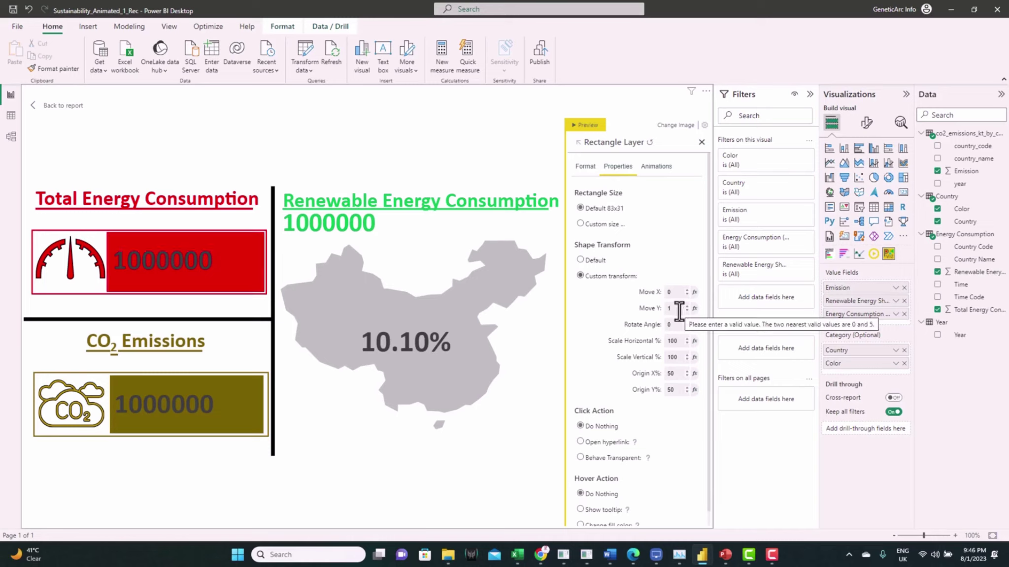
click(585, 166)
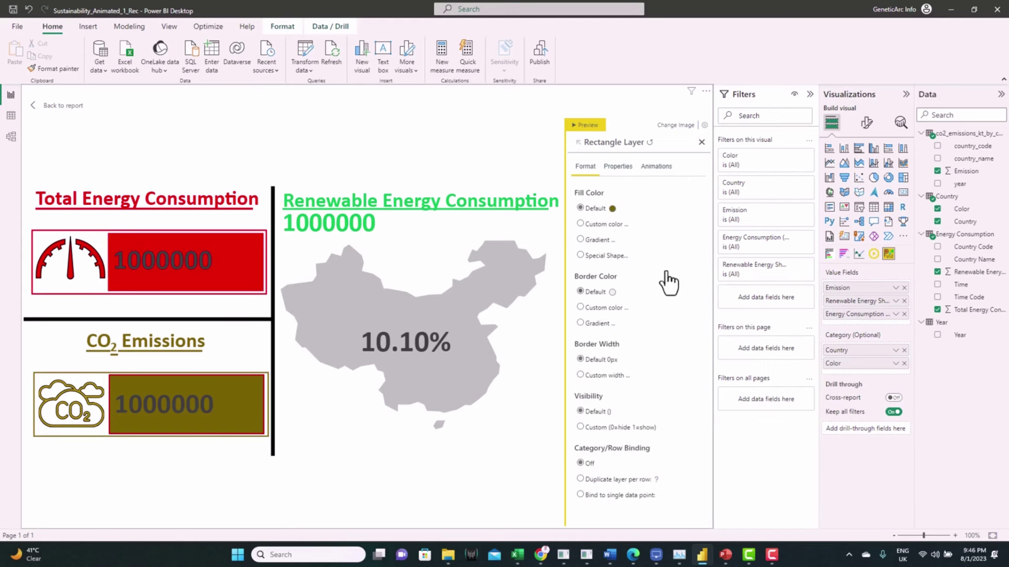
Apply a custom transform to the CO2 Emissions rectangle layer with Move X set to 1
click(617, 166)
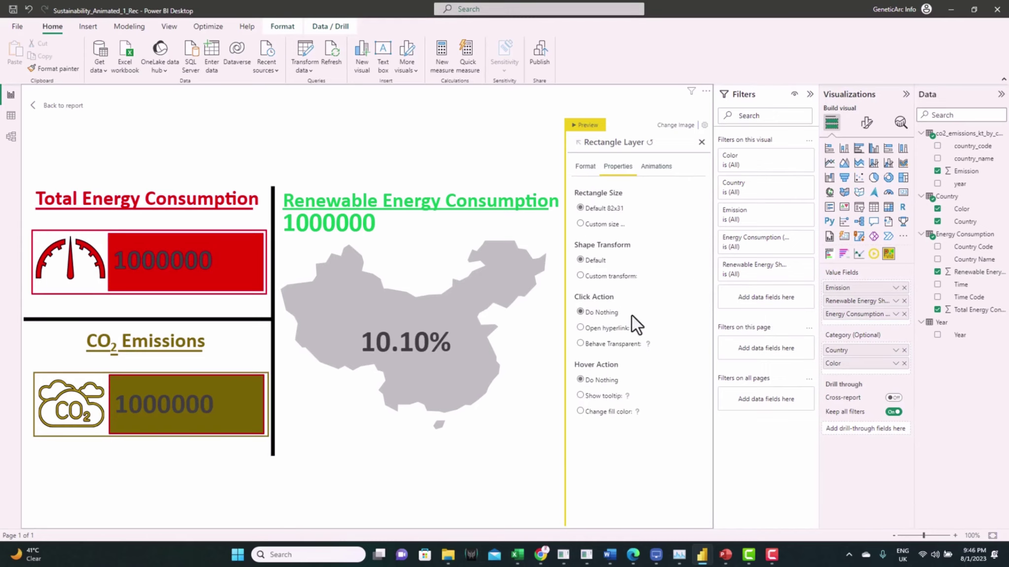
click(614, 276)
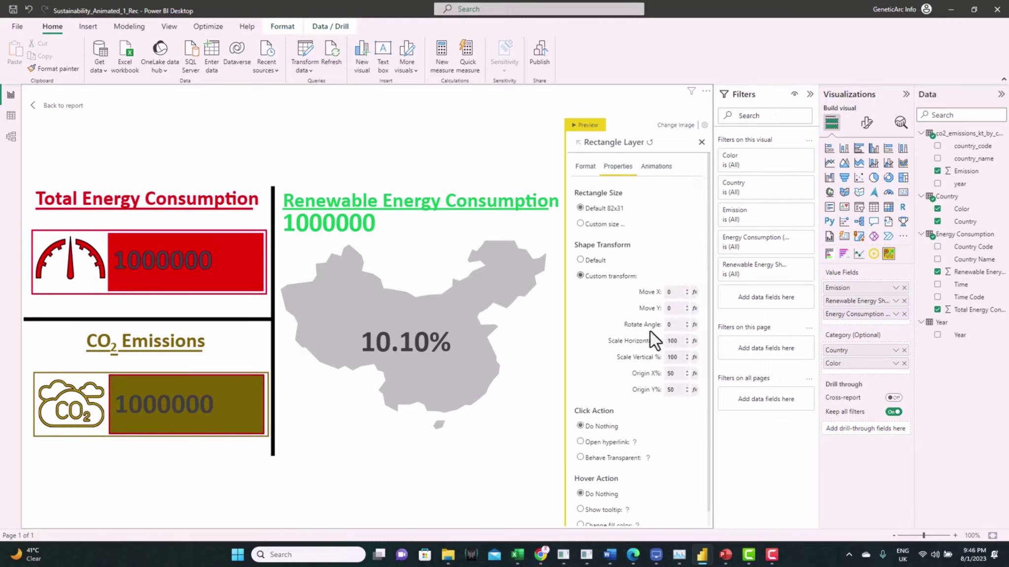
double_click(666, 291)
text(1)
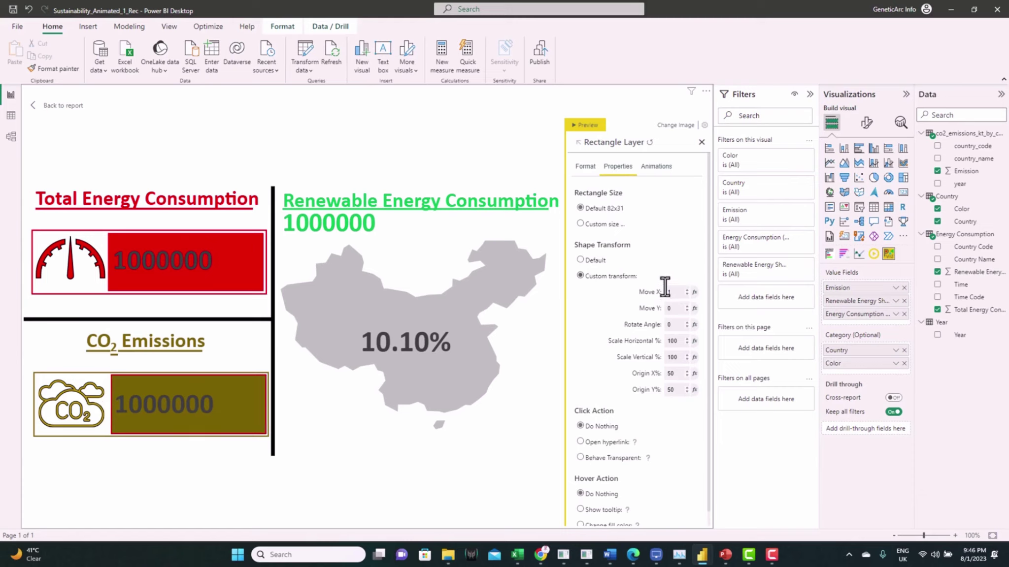
click(701, 142)
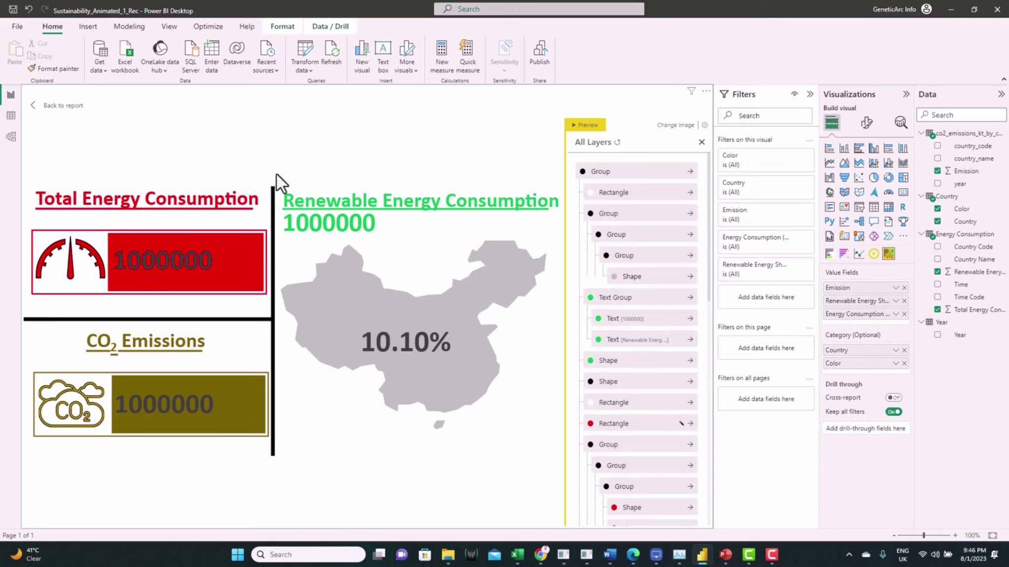
Bind the Total Energy Consumption value's custom text to the first Energy Consumption (TJ) data point with the suffix TJ
click(182, 262)
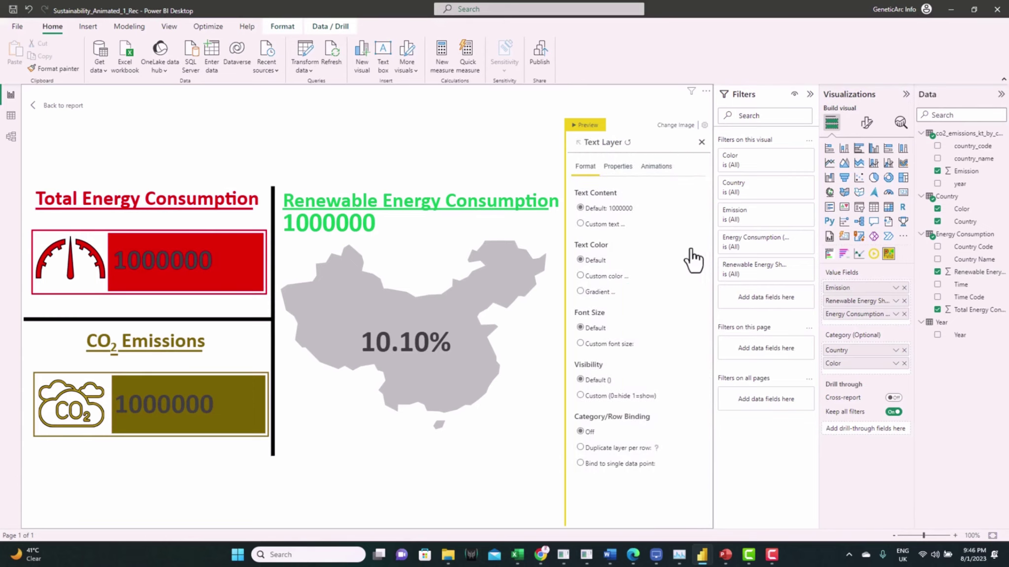
click(581, 224)
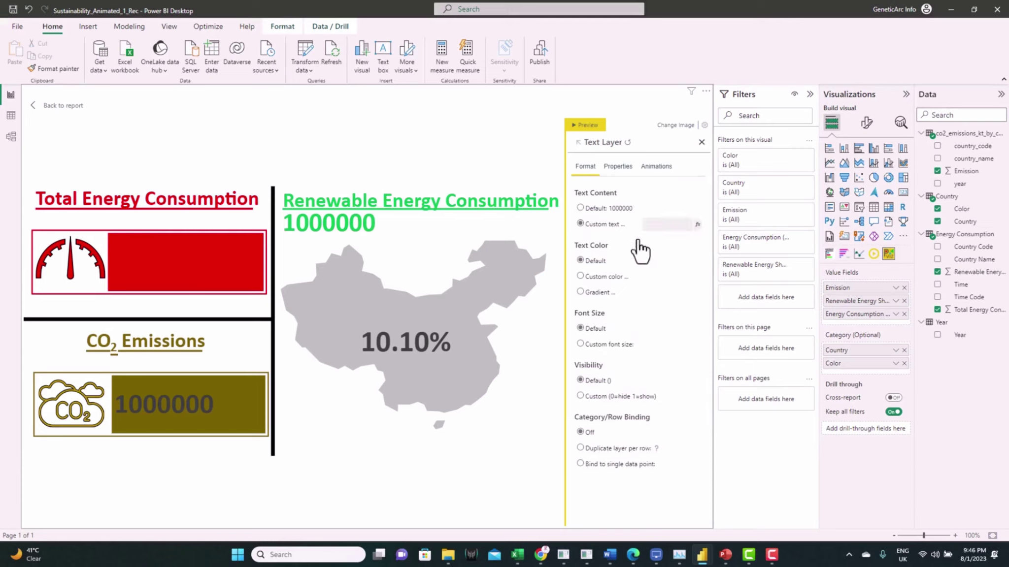
click(698, 225)
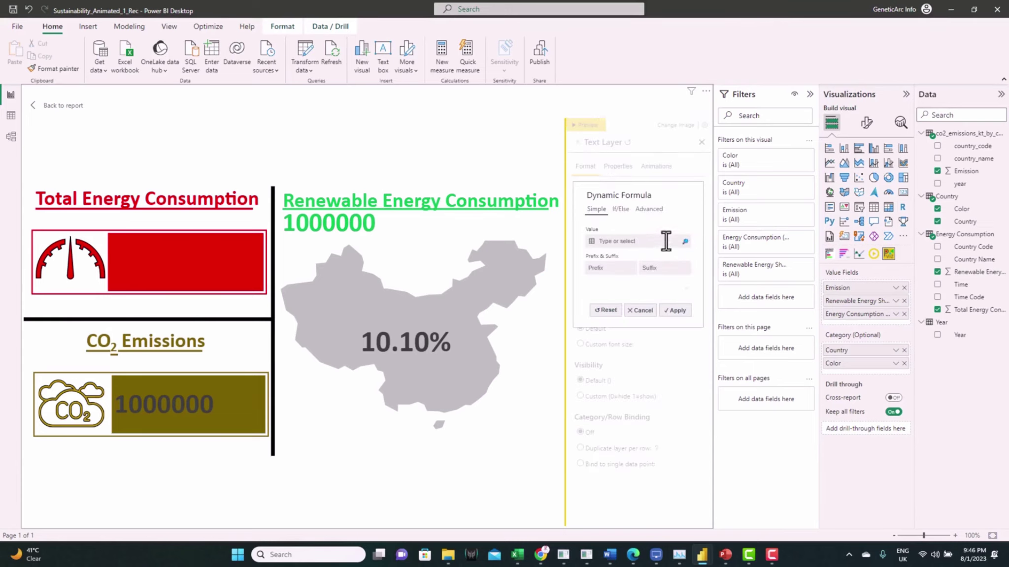
click(685, 242)
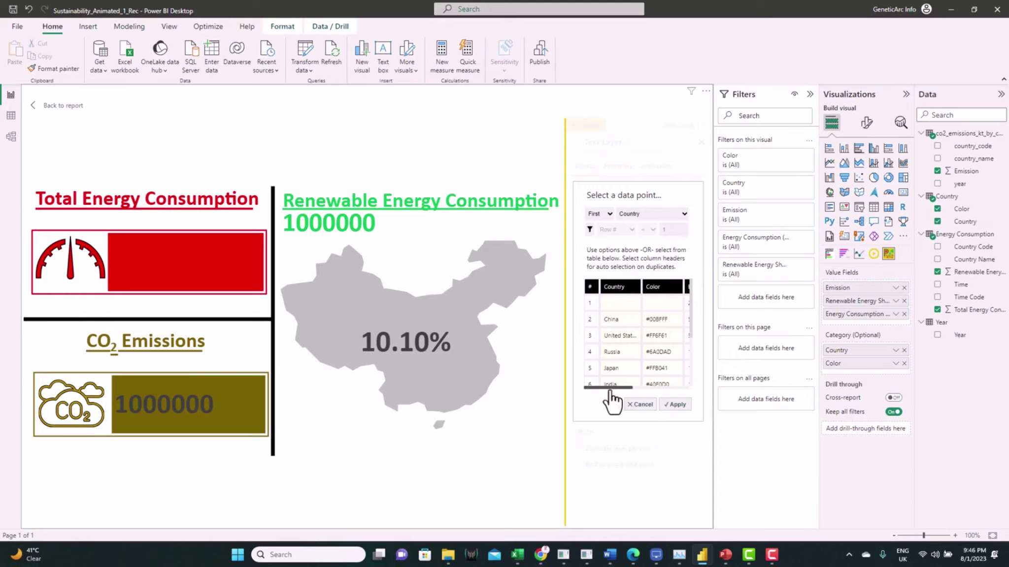
drag(611, 388, 670, 391)
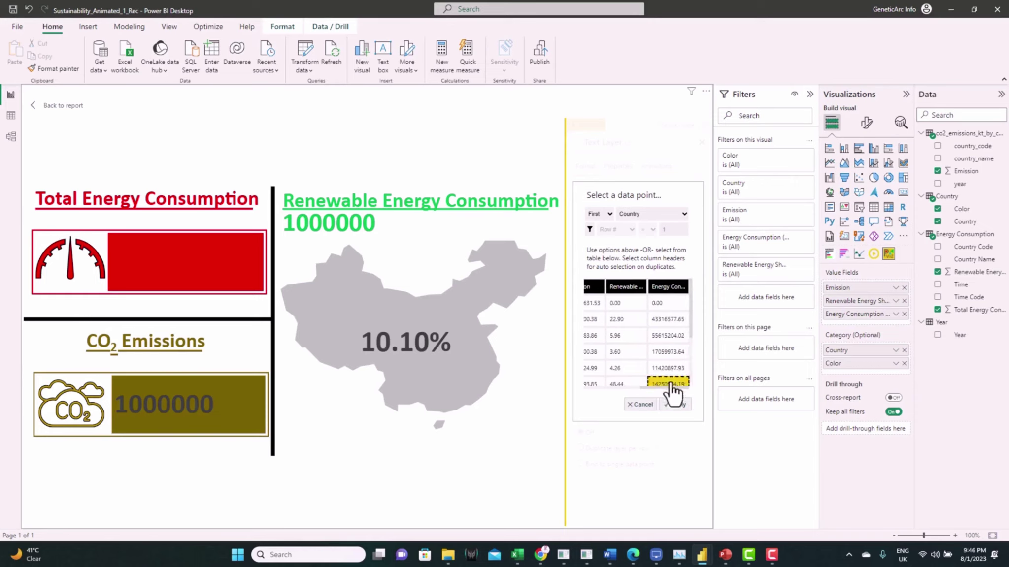
click(672, 288)
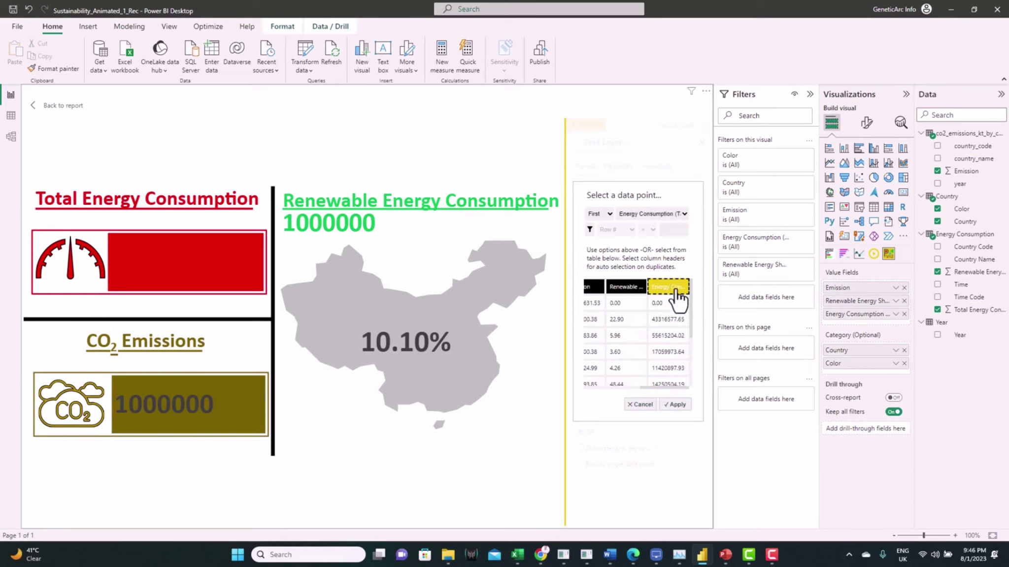
click(678, 404)
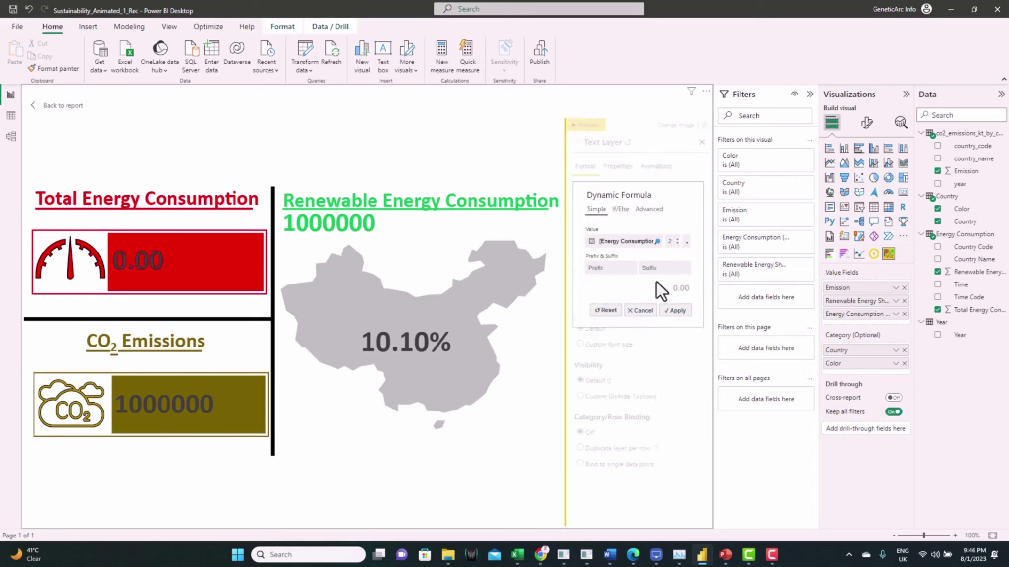
click(653, 267)
text(TJ)
click(679, 310)
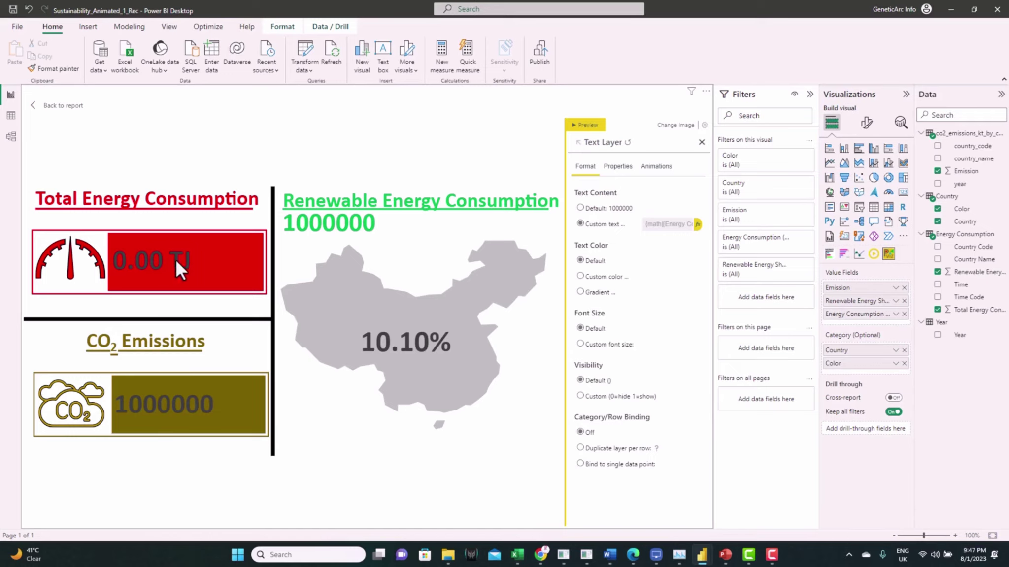
Add a typing animation to the Total Energy Consumption value, using Energy Consumption (TJ) as its text with the suffix TJ
click(654, 168)
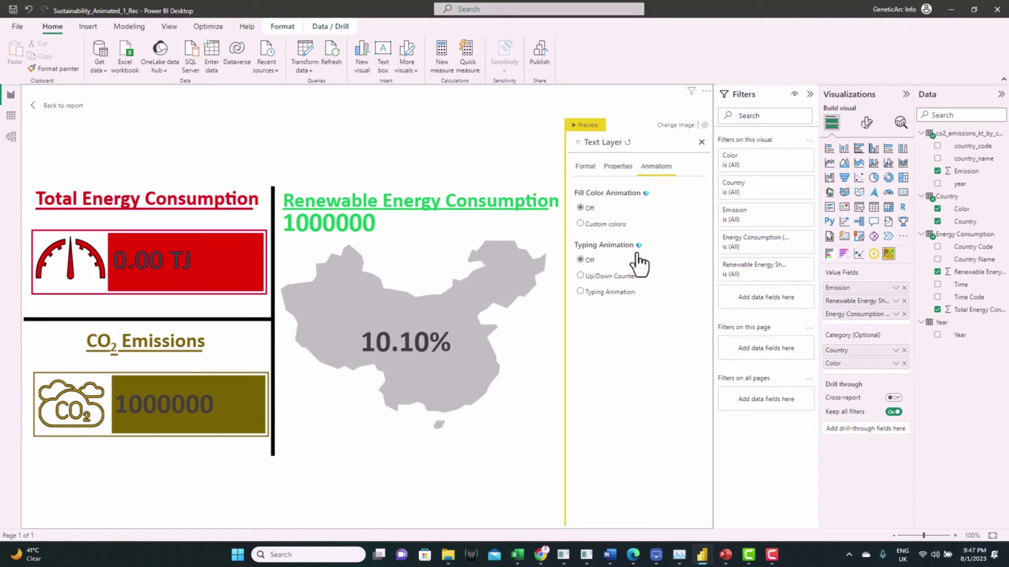
click(580, 292)
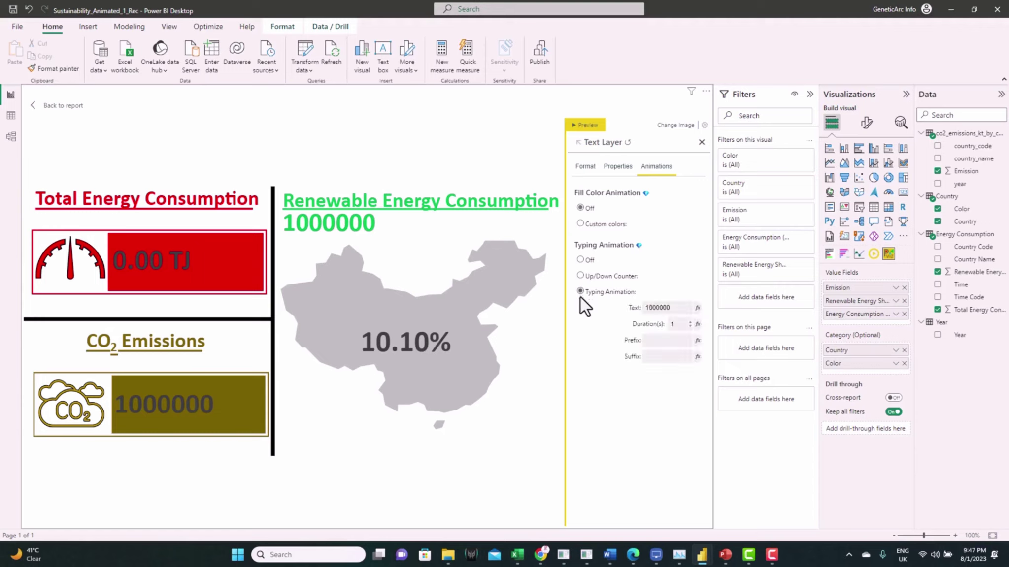
click(697, 309)
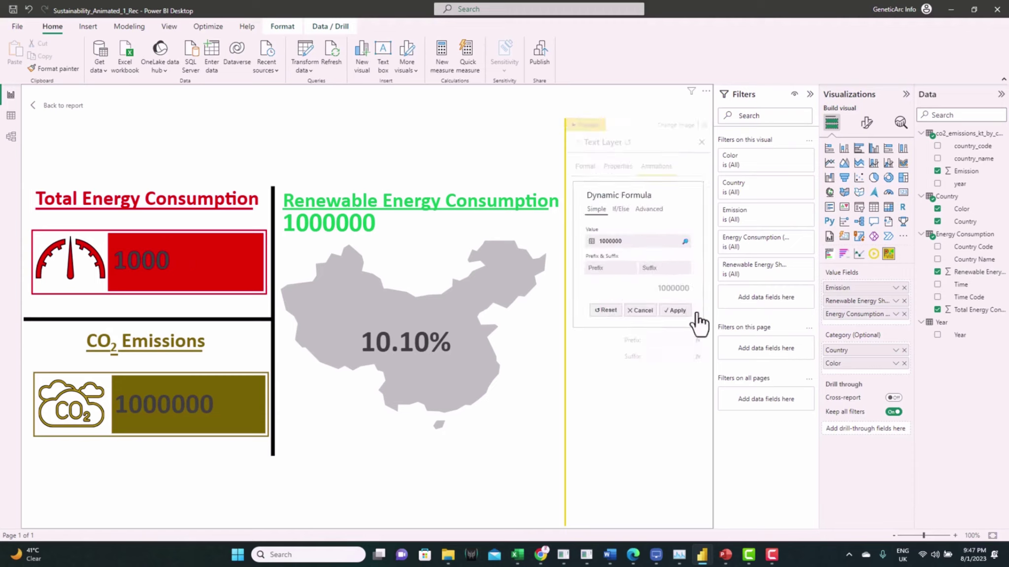
click(685, 241)
click(679, 219)
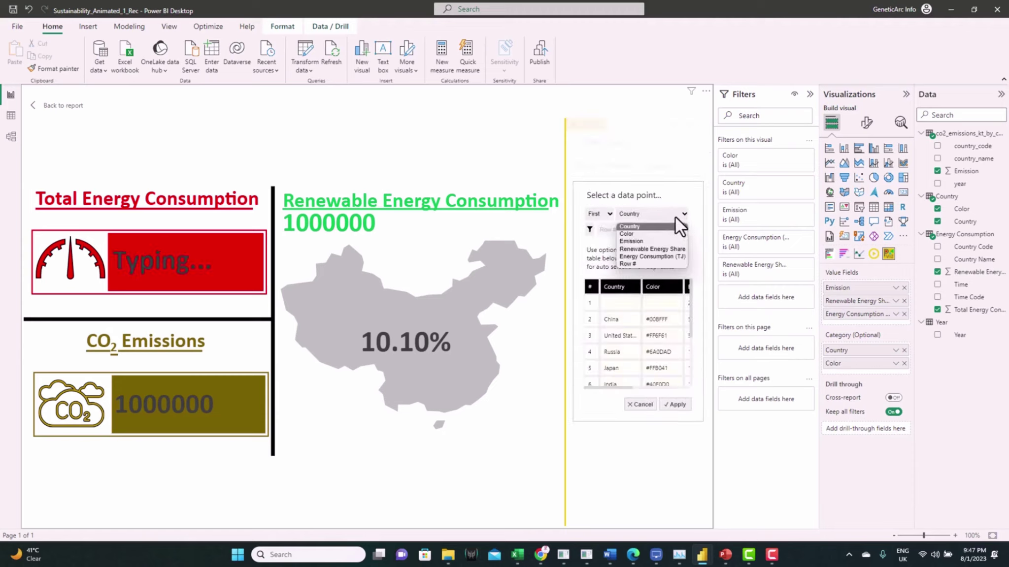
click(661, 256)
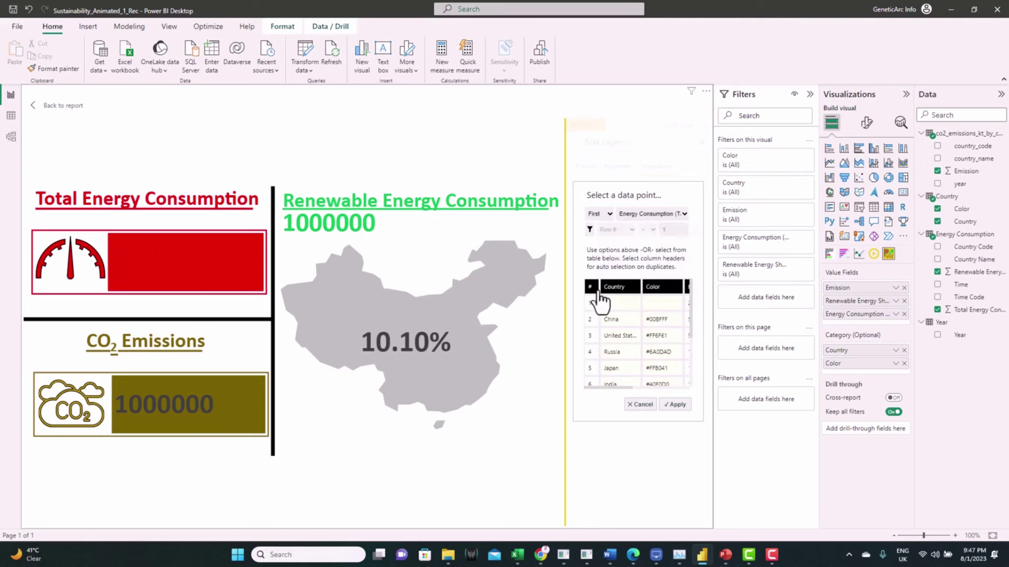
click(670, 403)
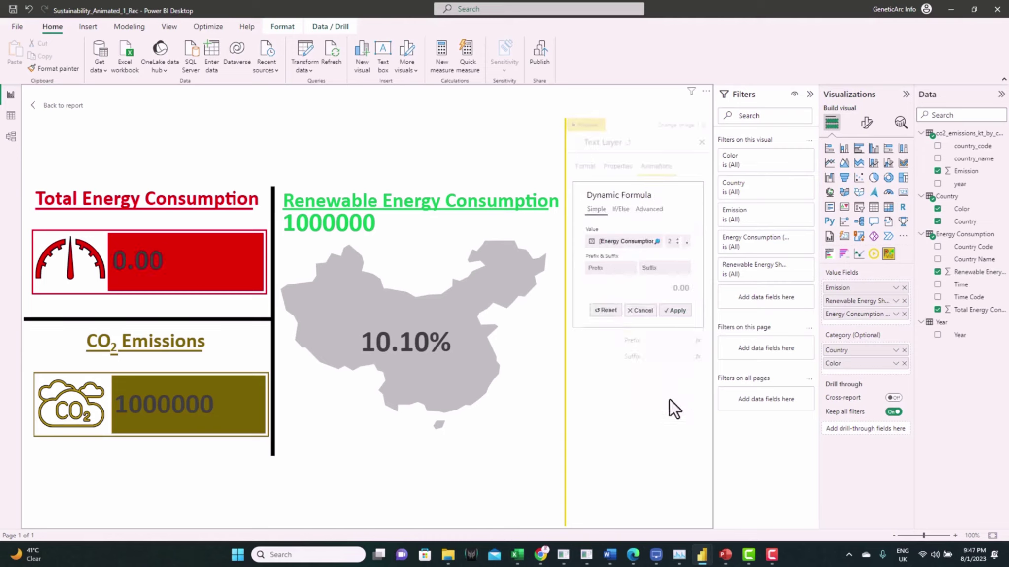
click(650, 269)
text(TJ)
click(675, 310)
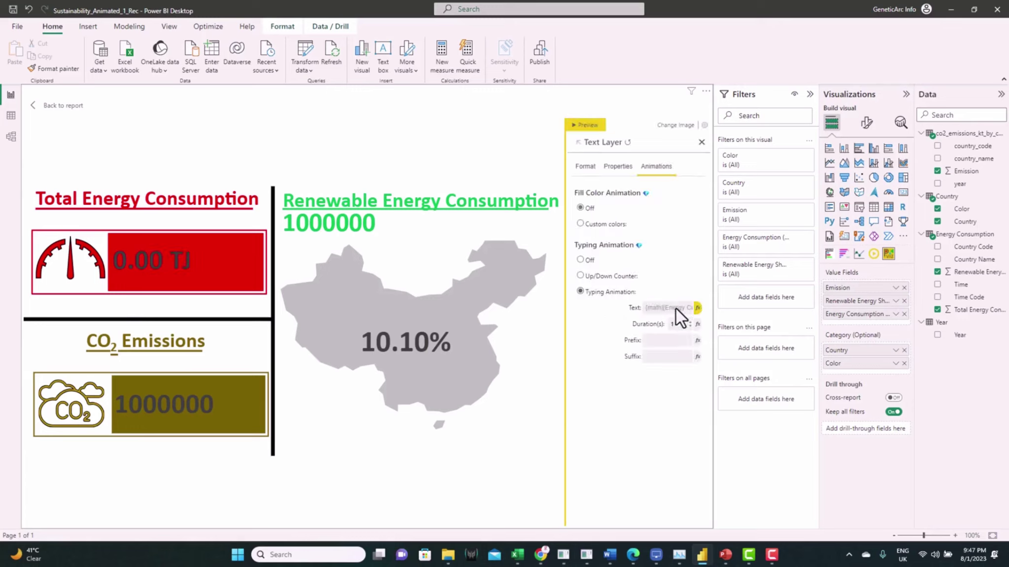
Filter the visual to the country China and set the Total Energy Consumption value's custom font size to 11
click(792, 184)
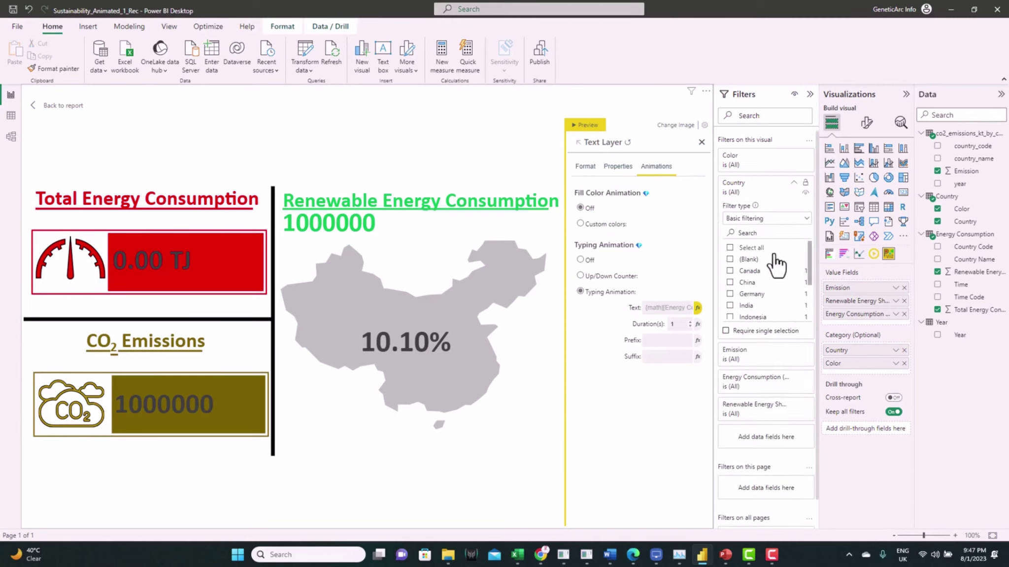
click(730, 283)
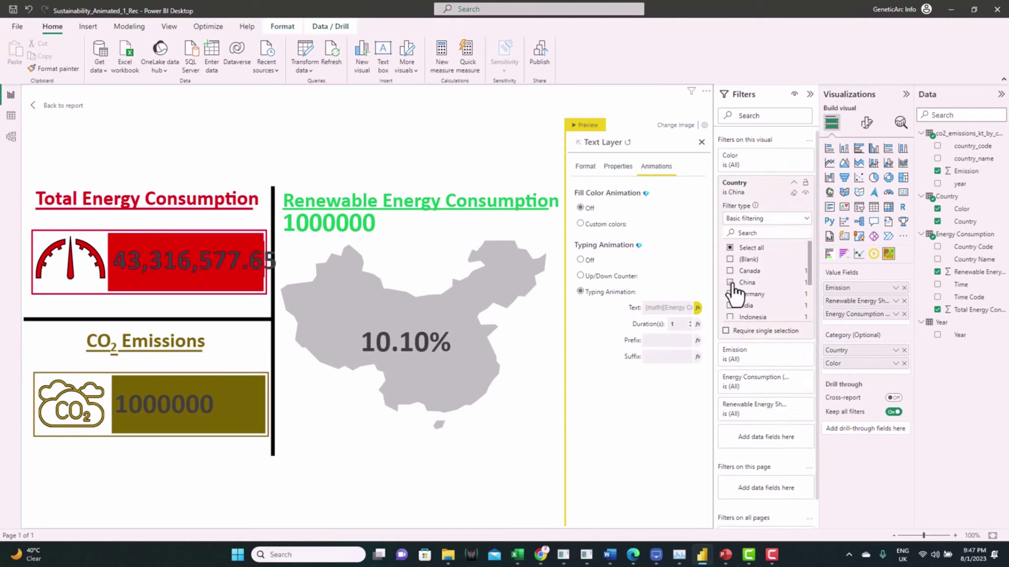
click(229, 265)
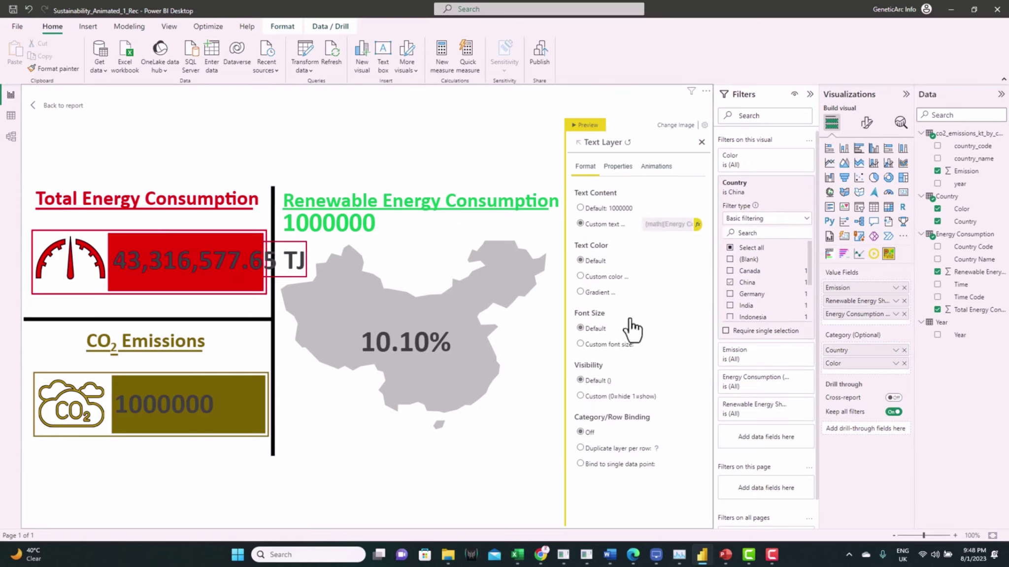
click(602, 345)
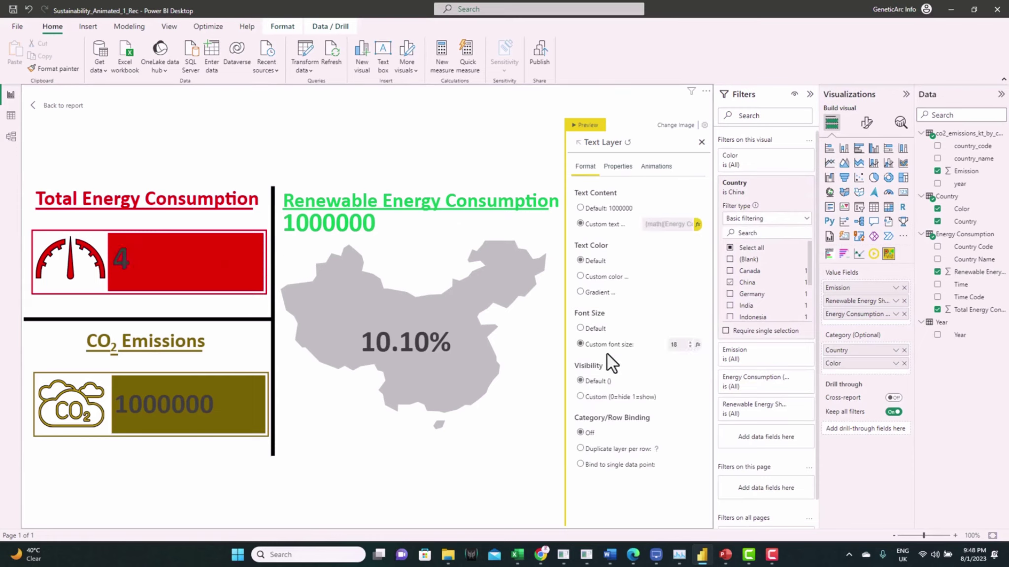
double_click(673, 347)
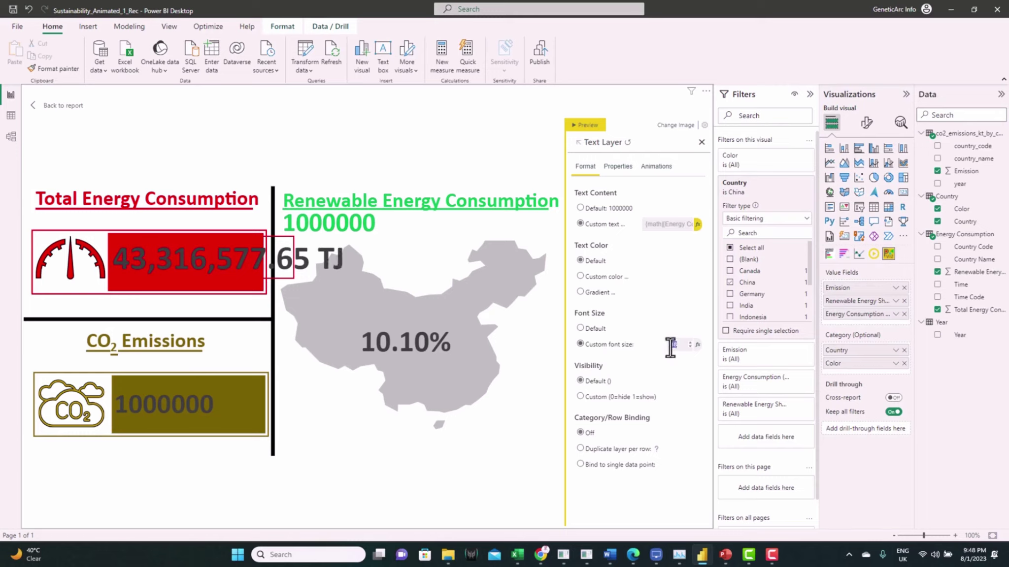
text(14)
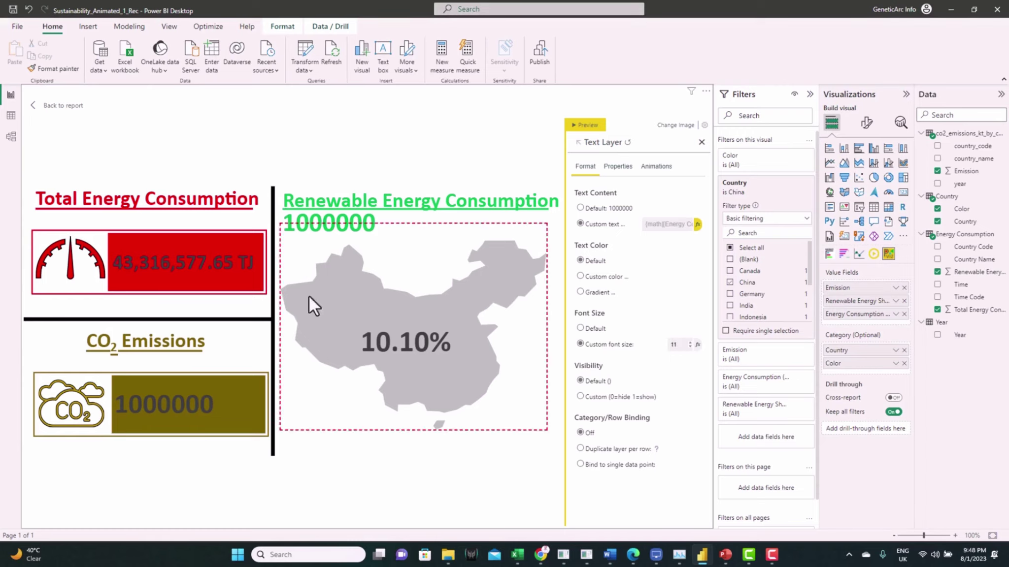
Add a typing animation to the CO2 Emissions value, using the first Emission data point as its text with the suffix Kt
click(202, 403)
click(656, 167)
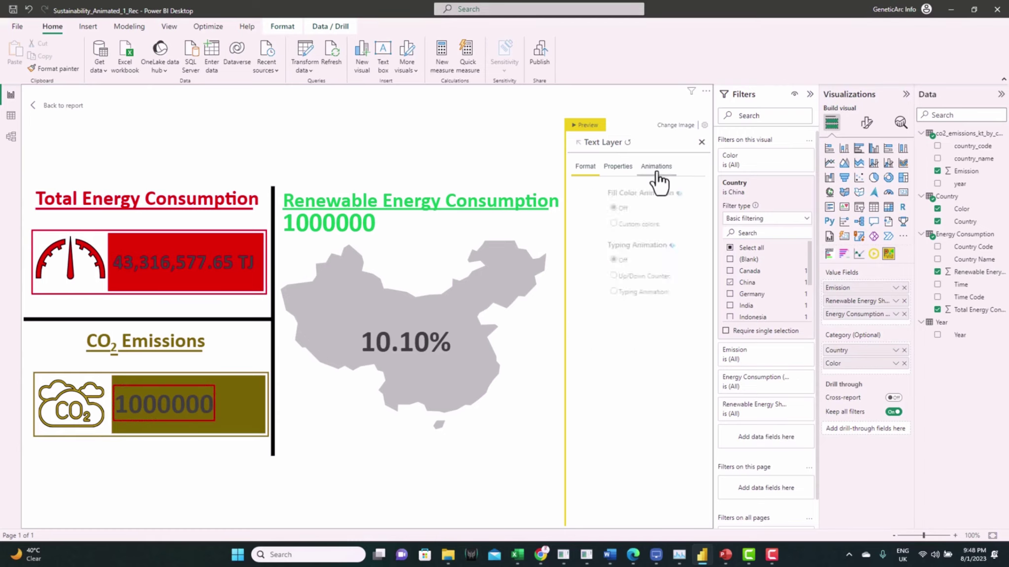
click(581, 292)
click(699, 310)
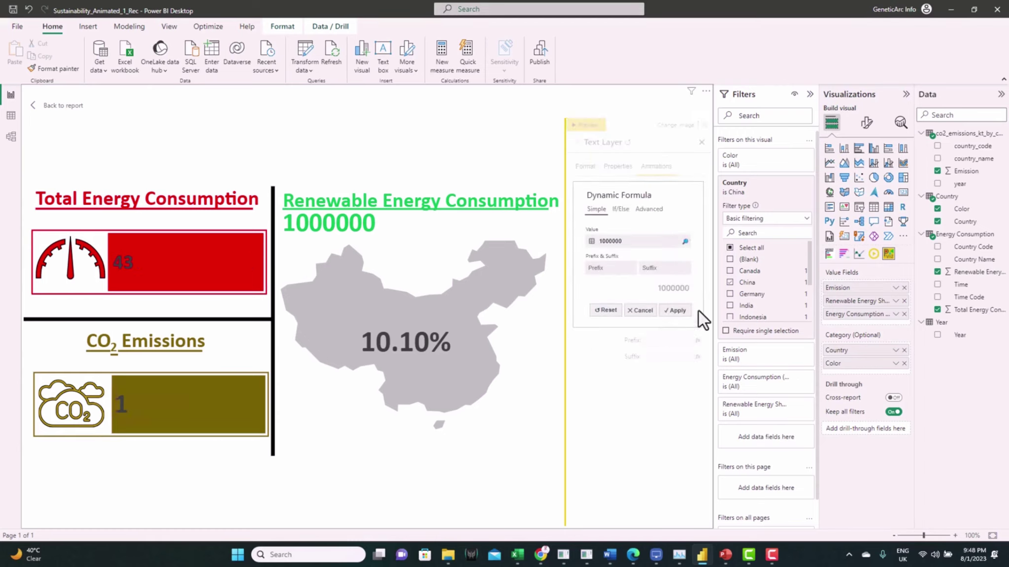
click(683, 242)
click(684, 213)
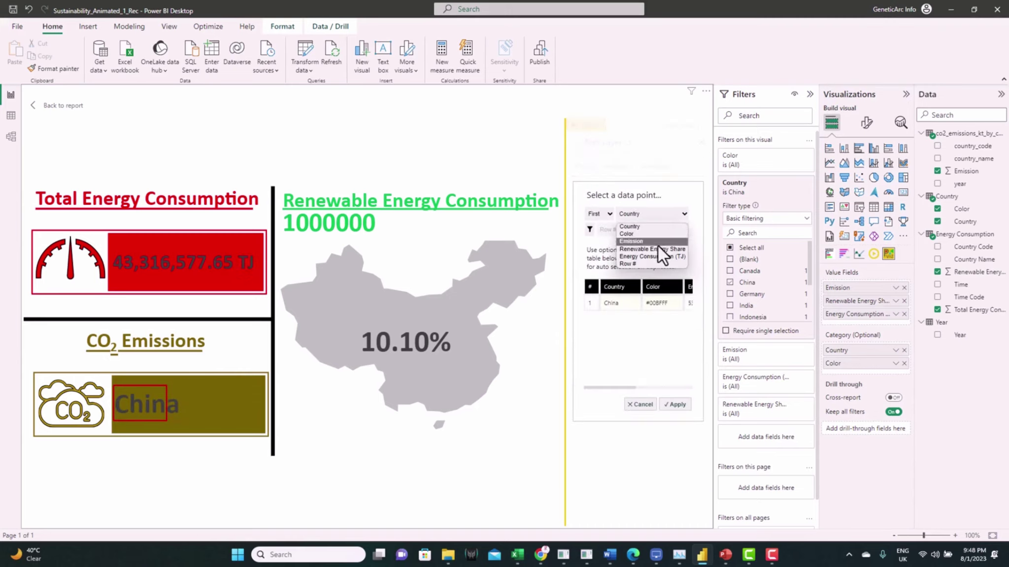
click(658, 245)
click(673, 405)
click(660, 268)
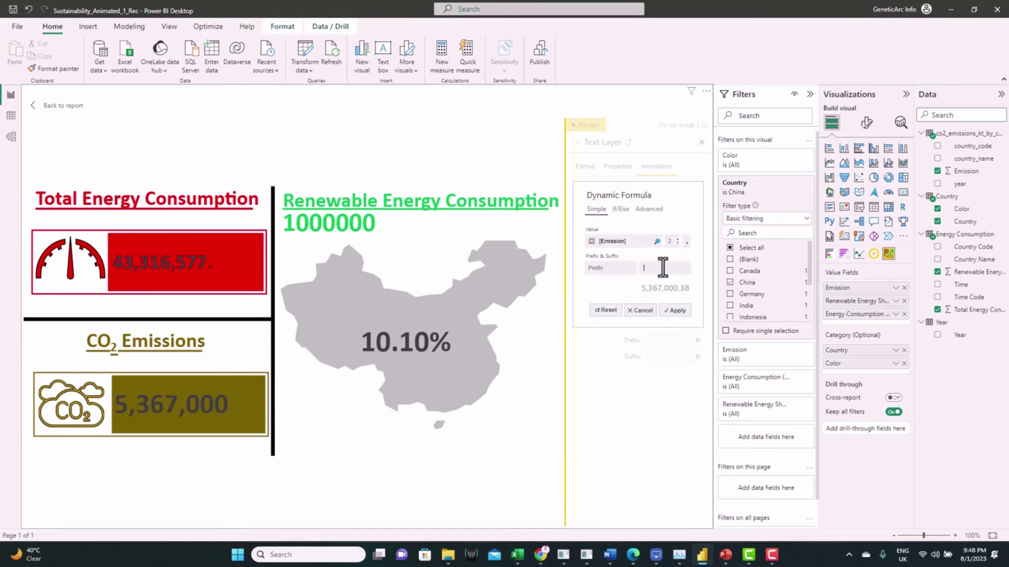
text(Kt)
click(675, 310)
Set the CO2 Emissions value's custom font size to 12
click(607, 168)
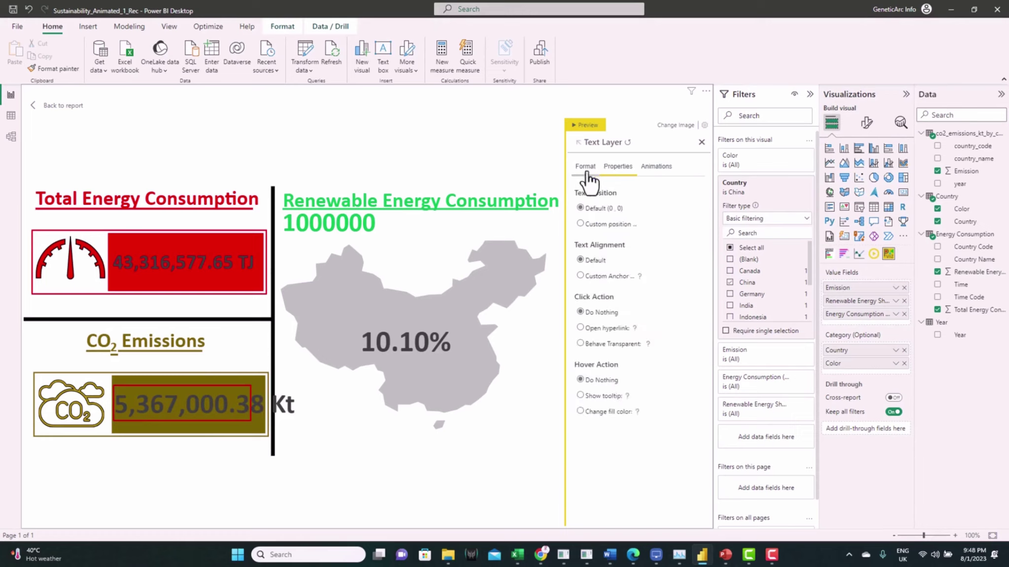
click(587, 167)
double_click(678, 345)
text(12)
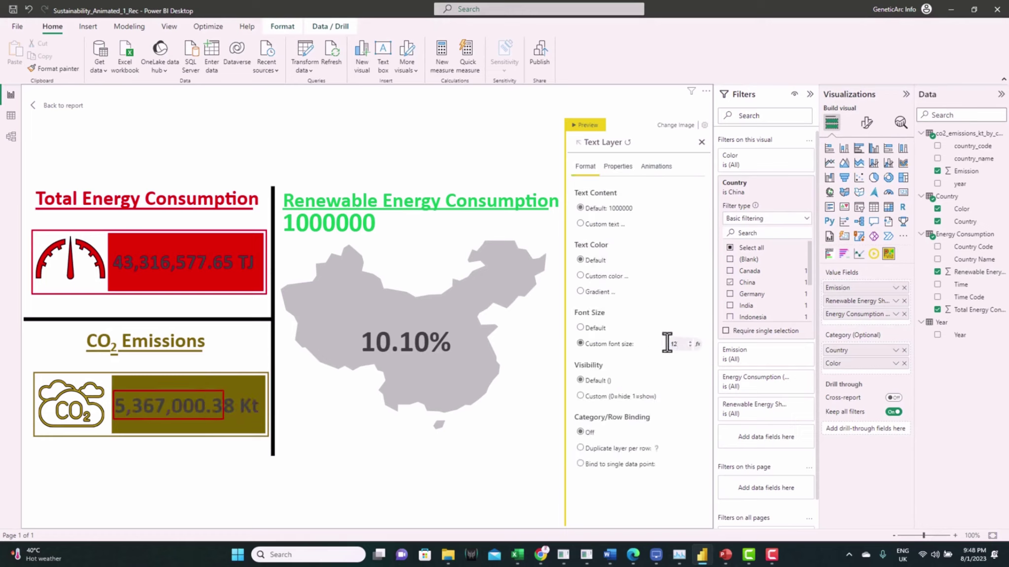
Add an up/down counter animation to the percentage on the China map, using Renewable Energy Share as its value with the suffix %
click(430, 344)
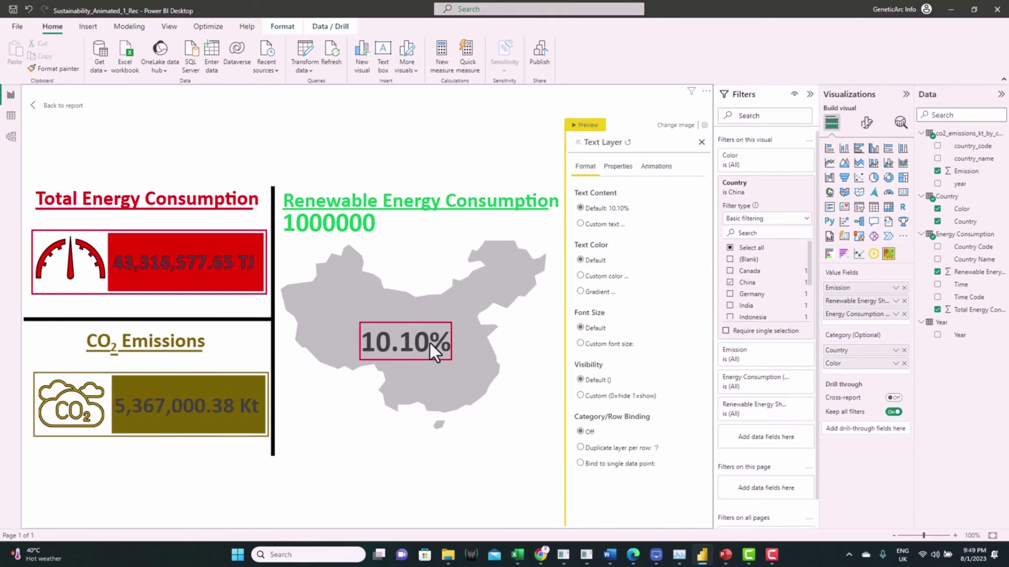
click(657, 167)
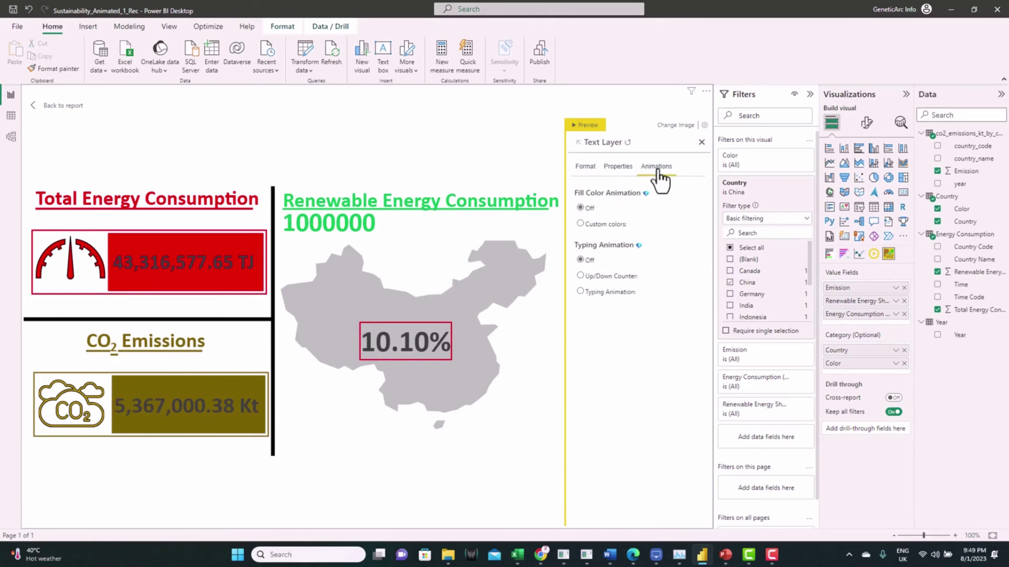
click(580, 275)
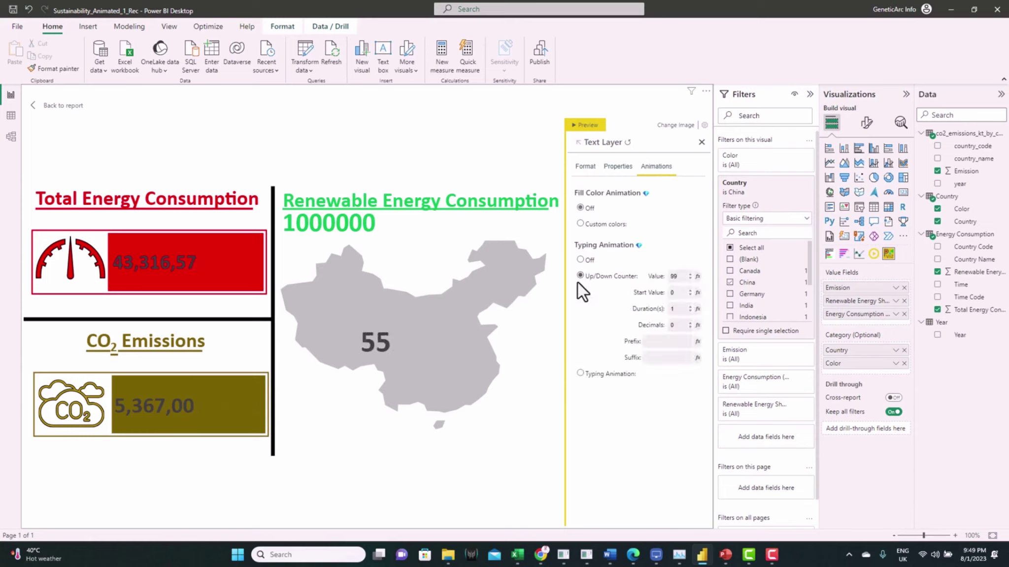
click(696, 276)
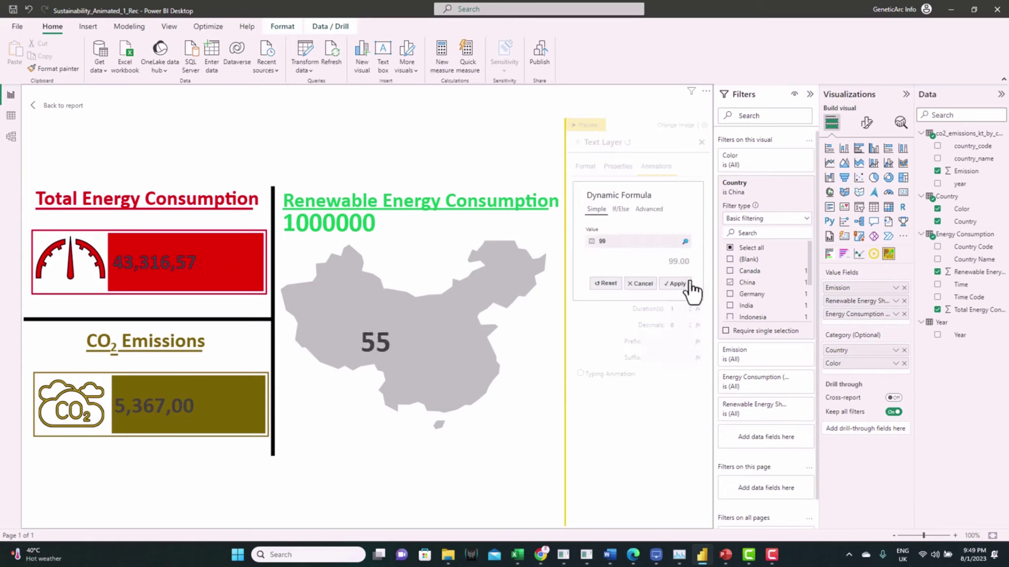
click(686, 243)
click(657, 215)
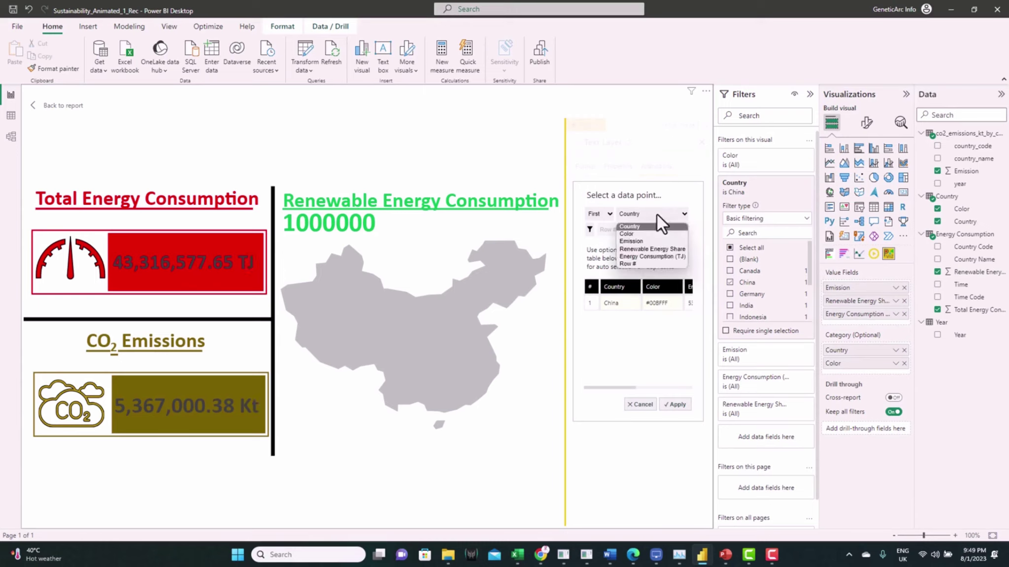
click(660, 249)
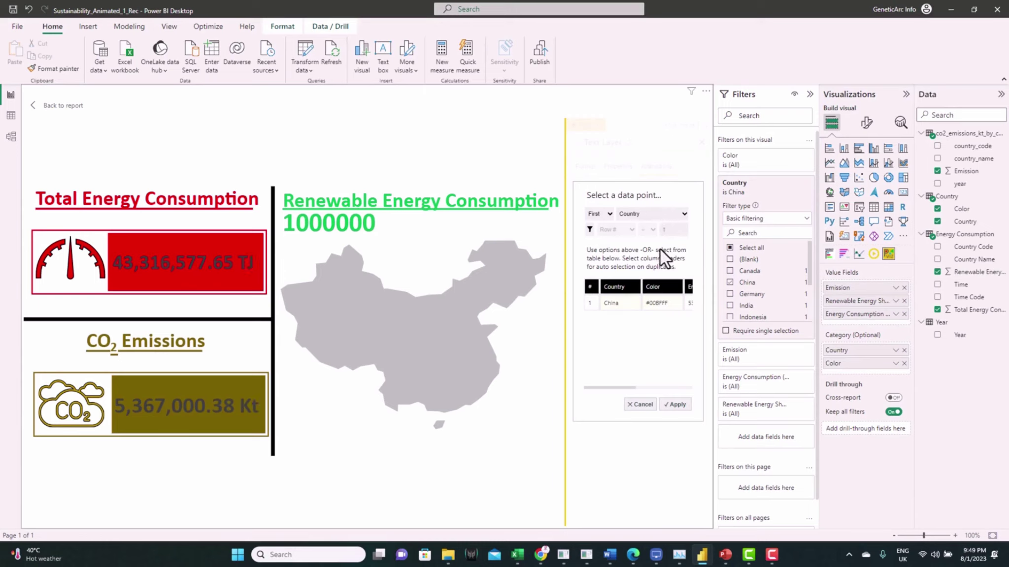
click(674, 404)
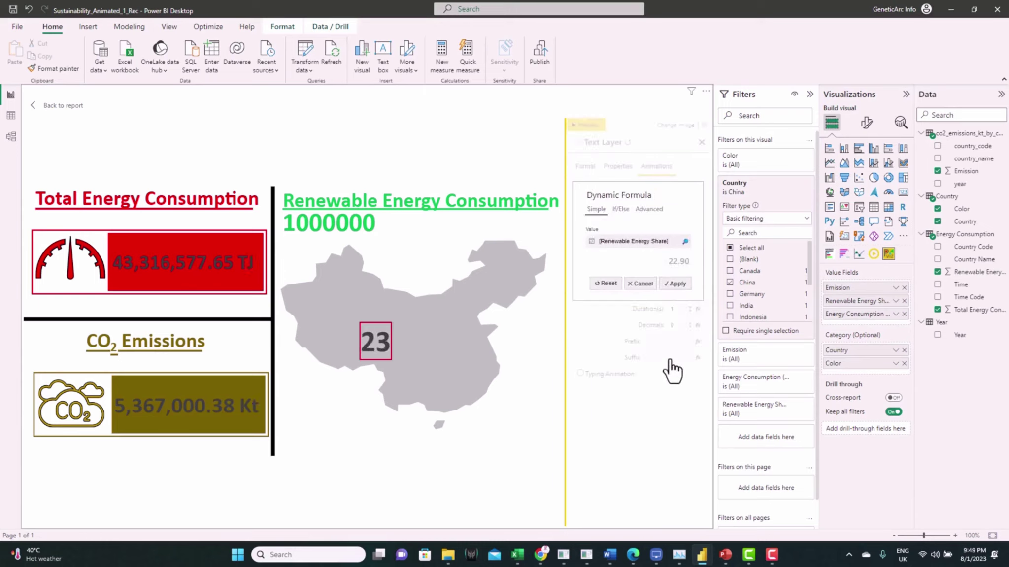
click(675, 283)
click(664, 358)
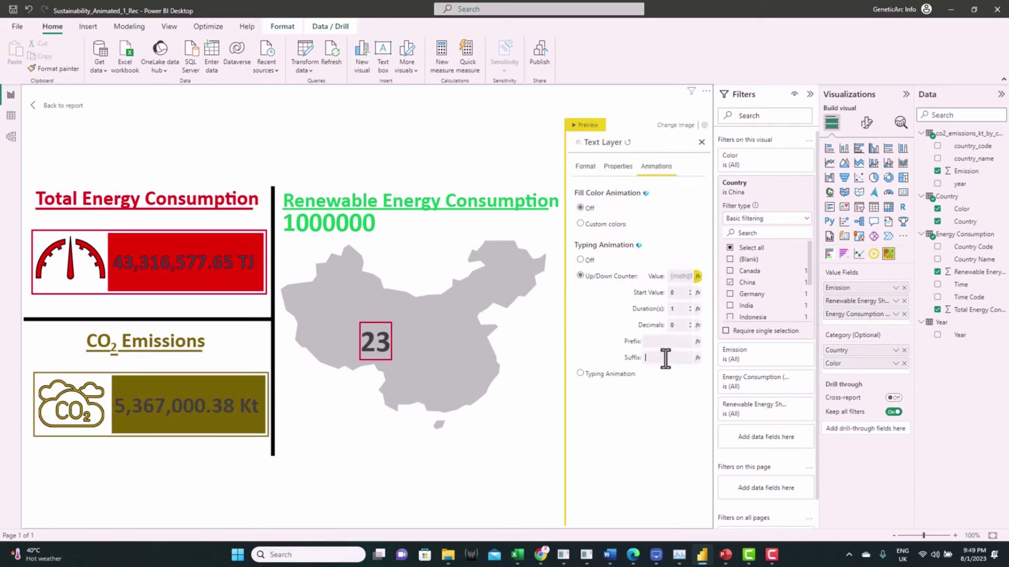
text(%)
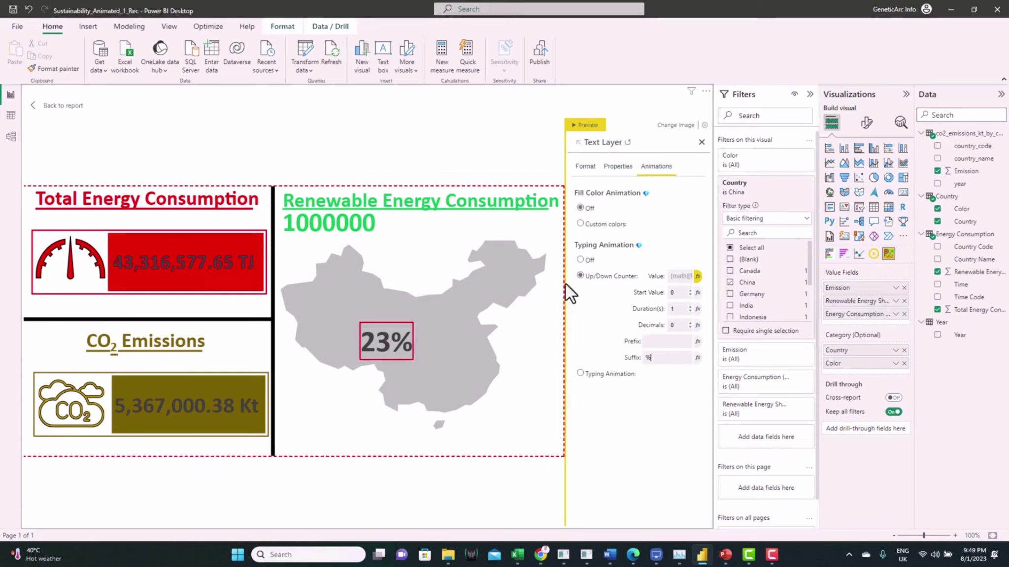
Create an Energy Consumption column: Renewable Energy Consumption (TJ) = 'Energy Consumption'[Total Energy Consumption (TJ)]*'Energy Consumption'[Renewable Enery Share]/100
right_click(951, 236)
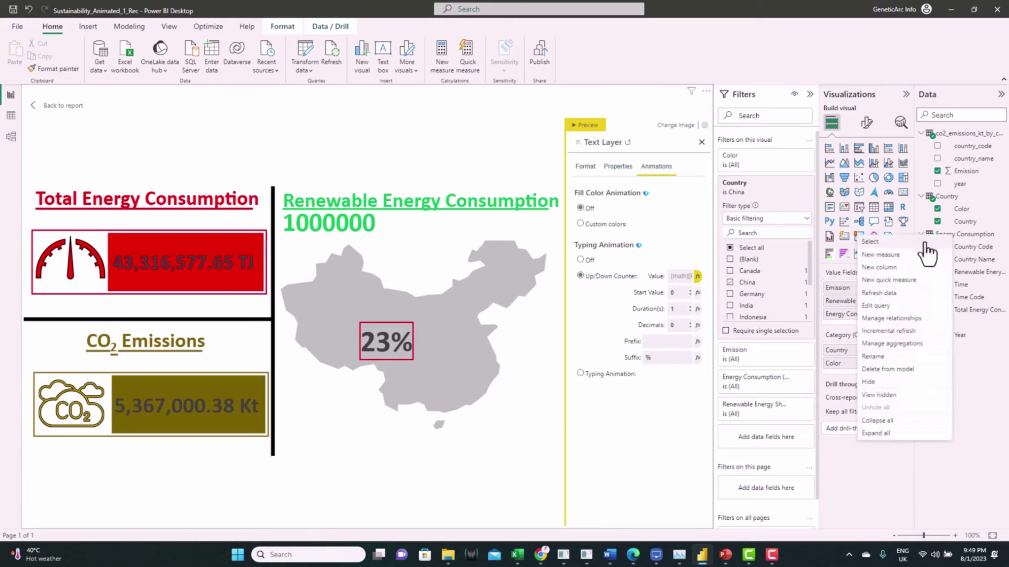
key(Escape)
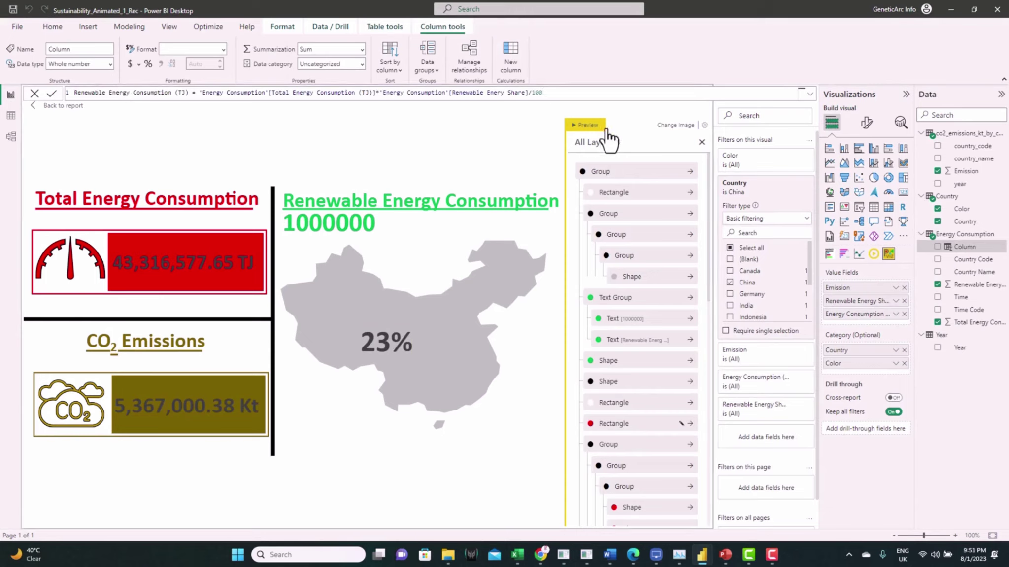
key(Return)
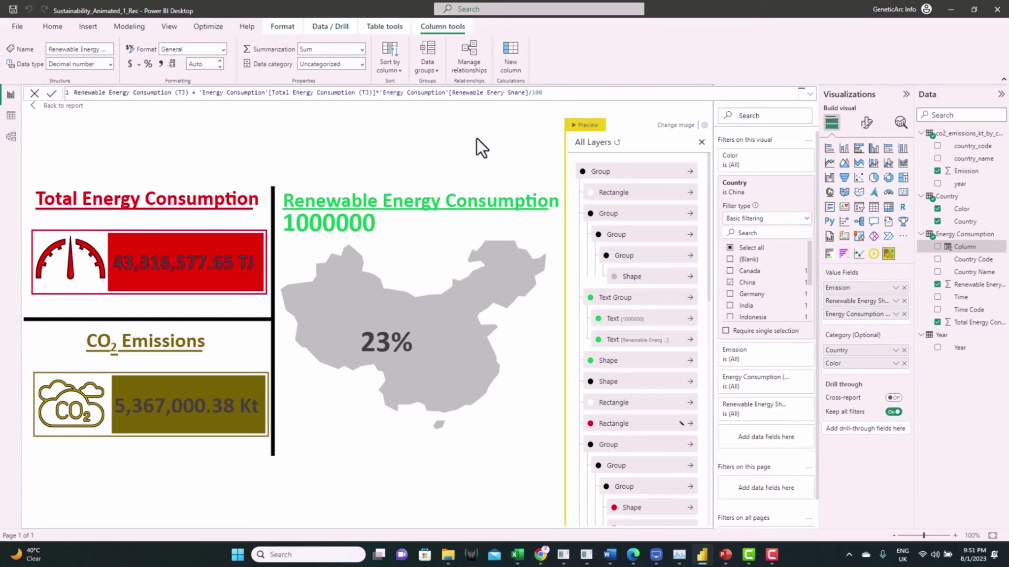
Add the new column to the visual's value fields as an average, named Renewable Energy Consumption (TJ)
drag(974, 277, 850, 320)
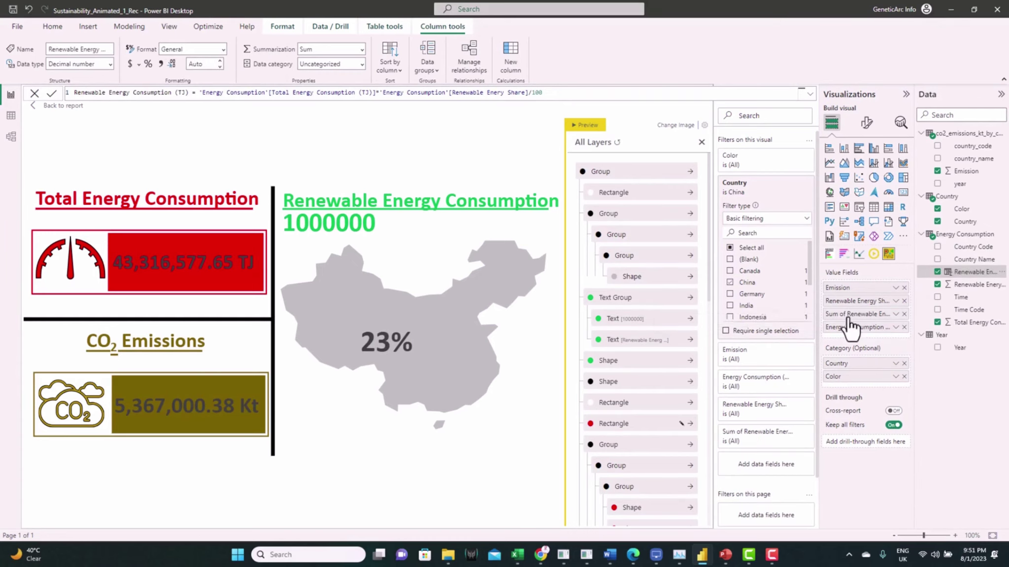
double_click(849, 314)
text(Renewable Energy Con)
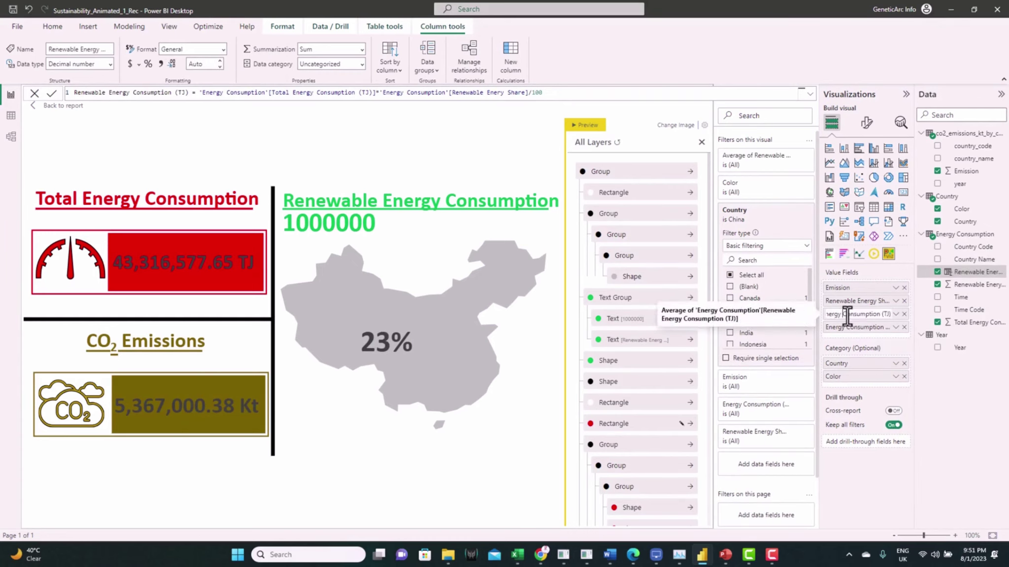
key(Return)
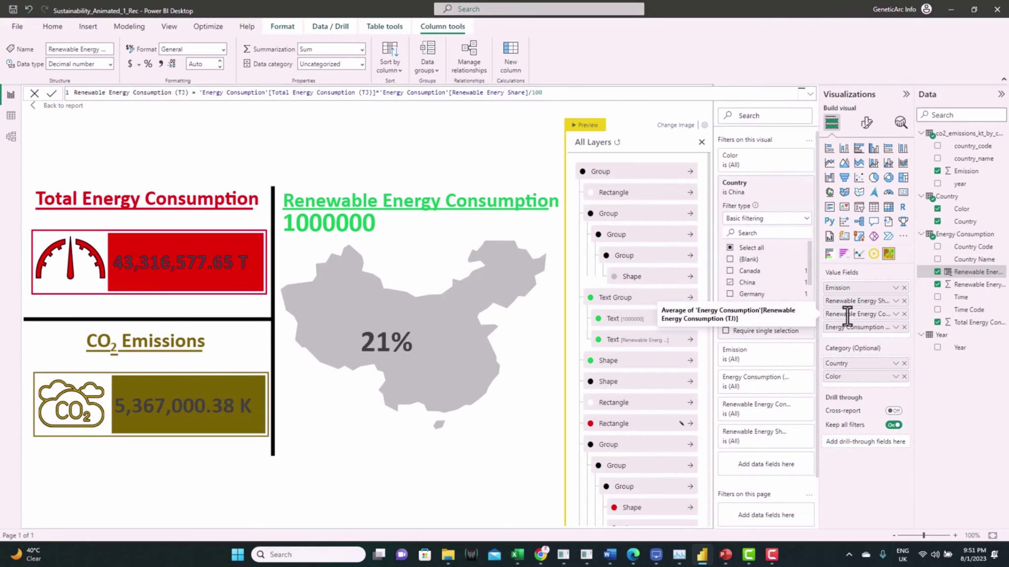
Add a typing animation to the 1000000 text under Renewable Energy Consumption, using Renewable Energy Consumption (TJ) as its text with the suffix TJ
click(314, 231)
click(617, 277)
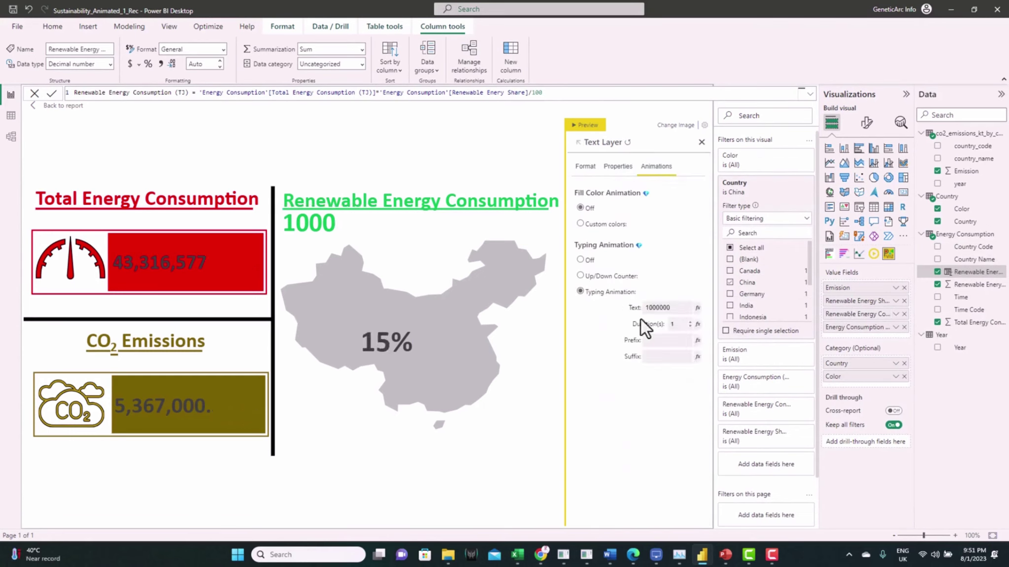
click(641, 319)
click(677, 241)
click(676, 216)
click(671, 258)
click(677, 405)
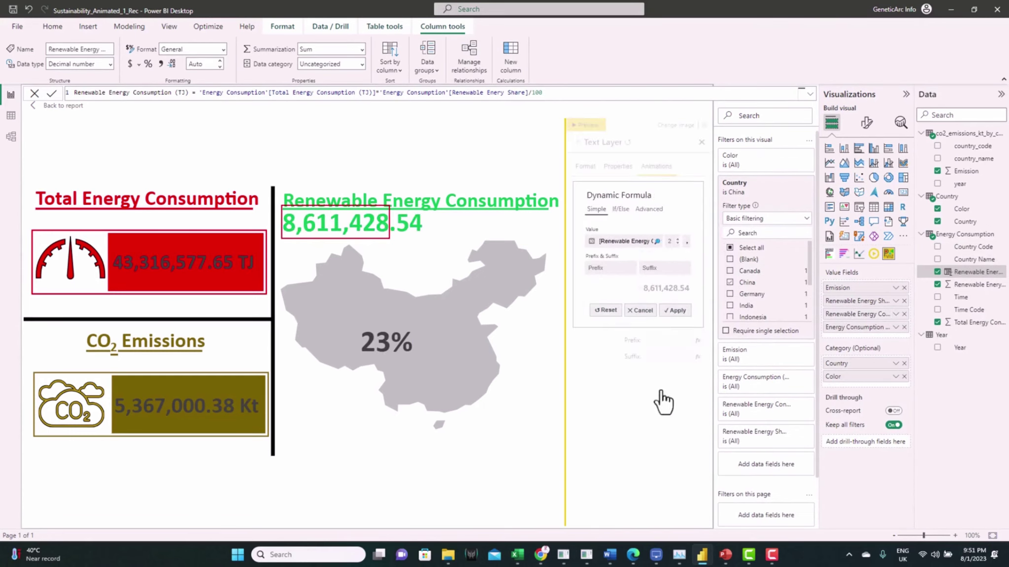
click(593, 308)
click(653, 356)
text(TJ)
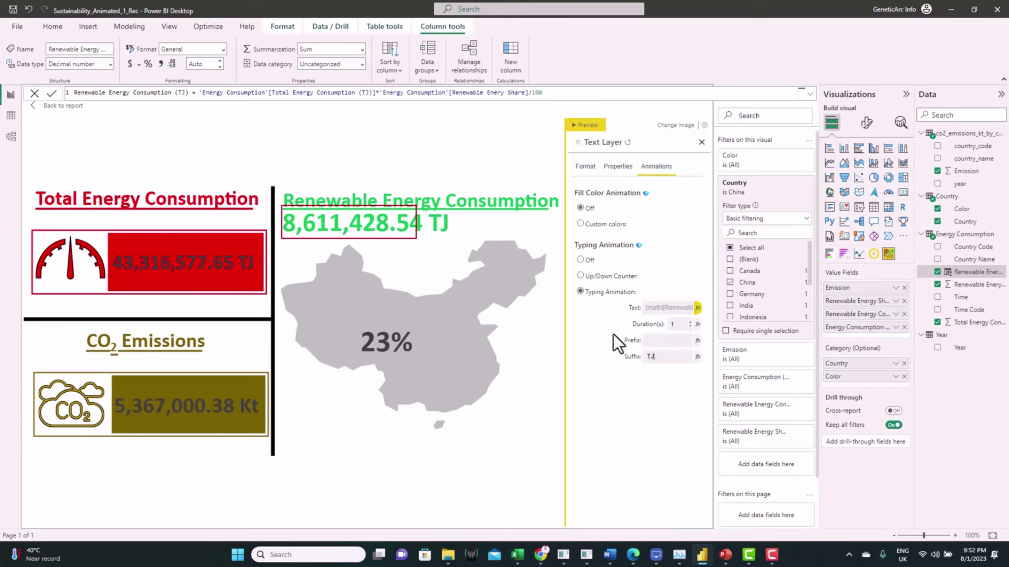
Create the Energy Consumption column Consumption %, dividing Total Energy Consumption (TJ) by its maximum for the same Time and multiplying by 100
right_click(951, 238)
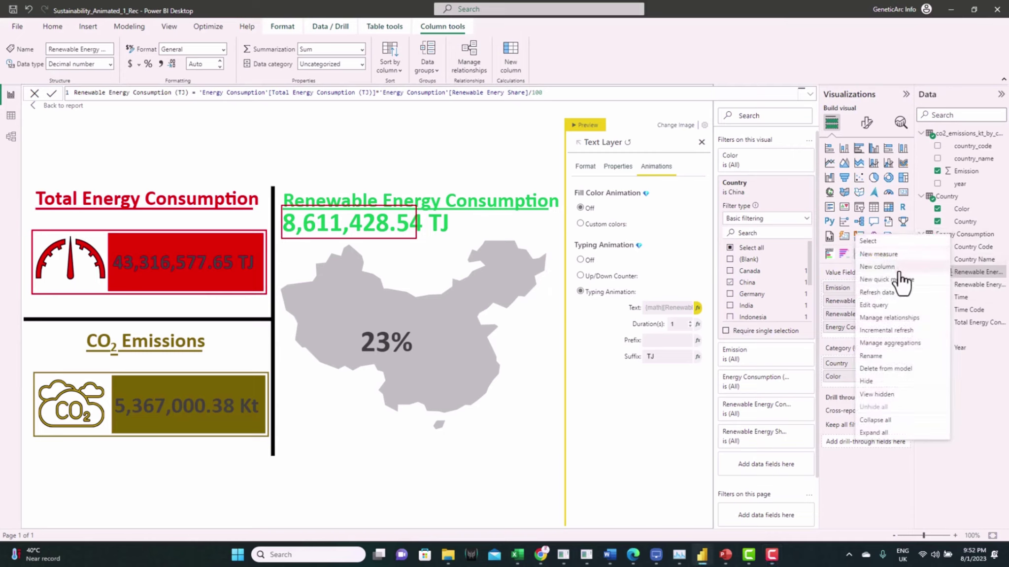
key(Escape)
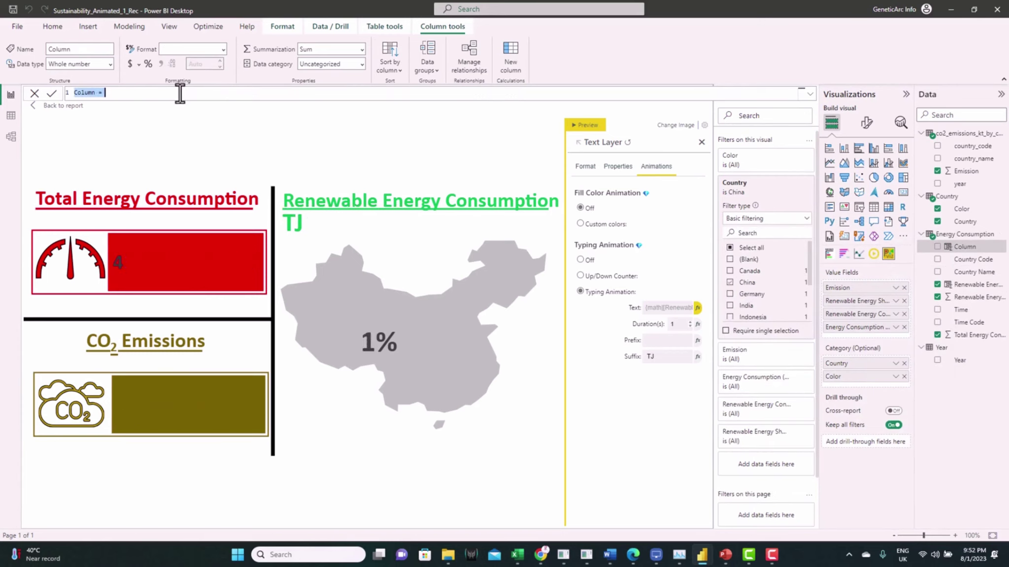
text(Consumption % = Var Yr='Energy Consumption'[Time] Var MaxEm=CALCULATE(max('Energy Consumption'[Total Energy Consumption (TJ)]),REMOVEFILTERS('Energy Consumption'),'Energy Consumption'[Time]=Yr) return 'Energy Consumption'[Total Energy Consumption (TJ)]/MaxEm*100)
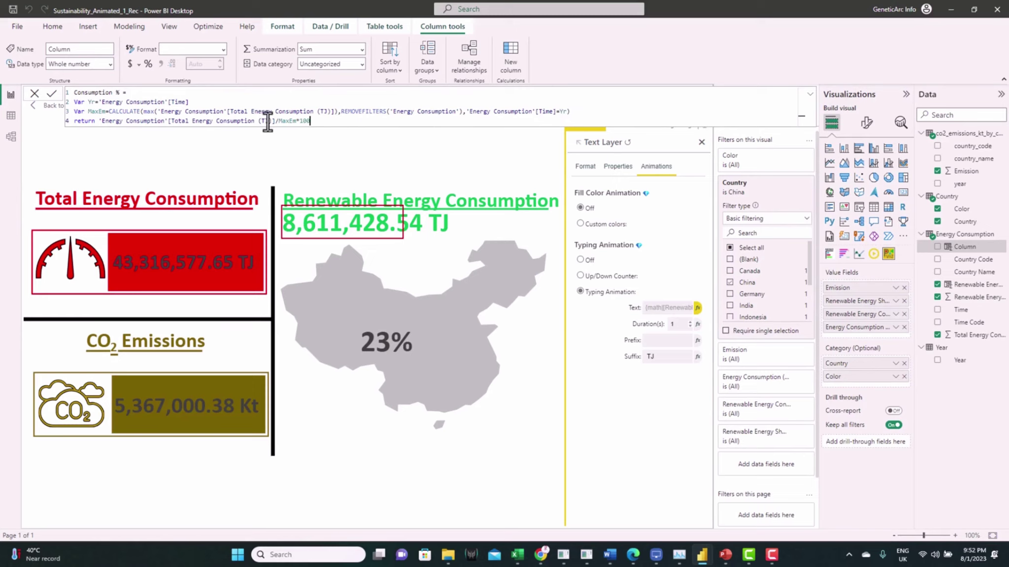
click(317, 123)
click(51, 94)
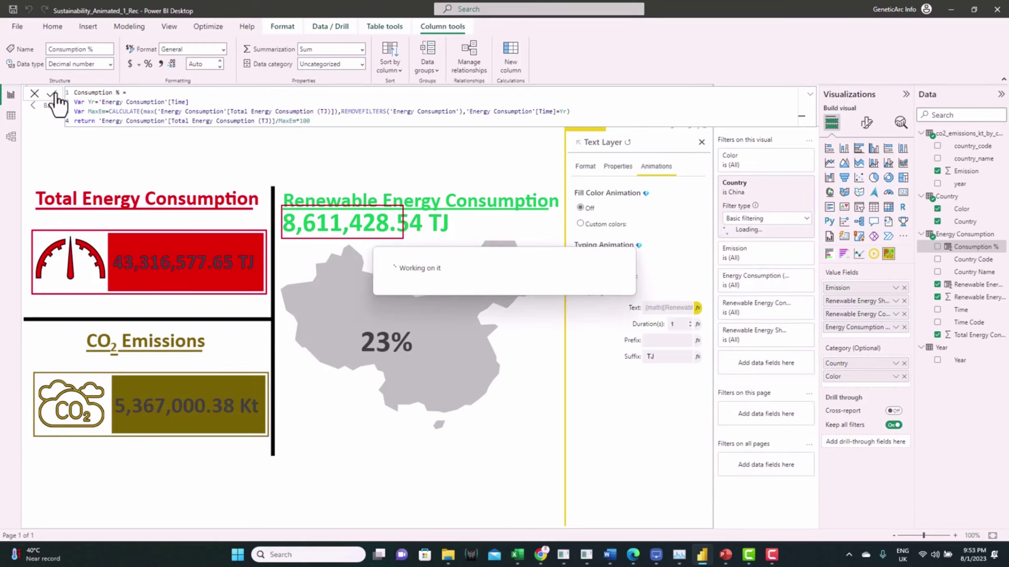
Create the Energy Consumption column Consumption %_Previous, returning the same country's Consumption % for Time minus 1, or 0 when blank
right_click(965, 236)
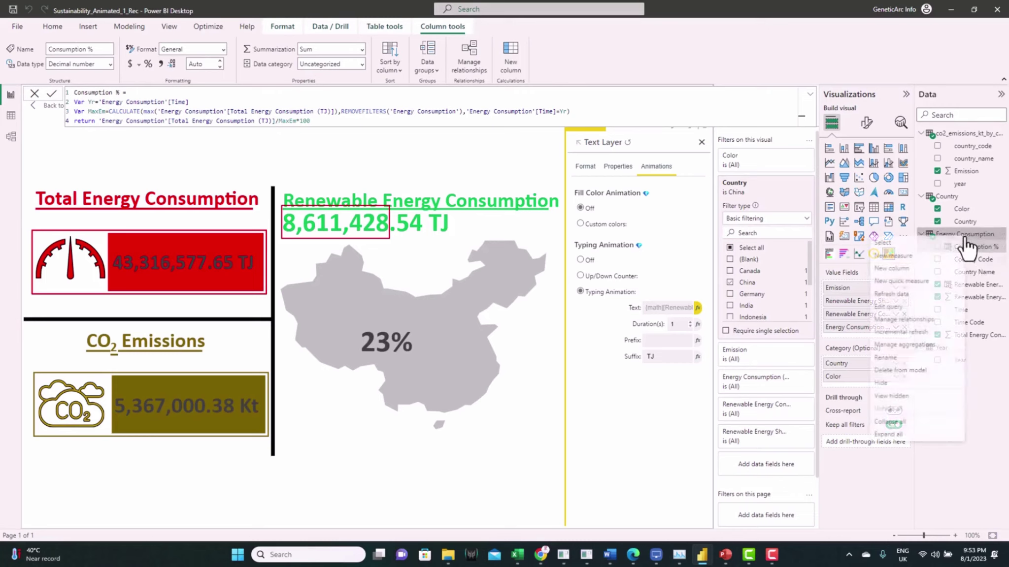
click(910, 278)
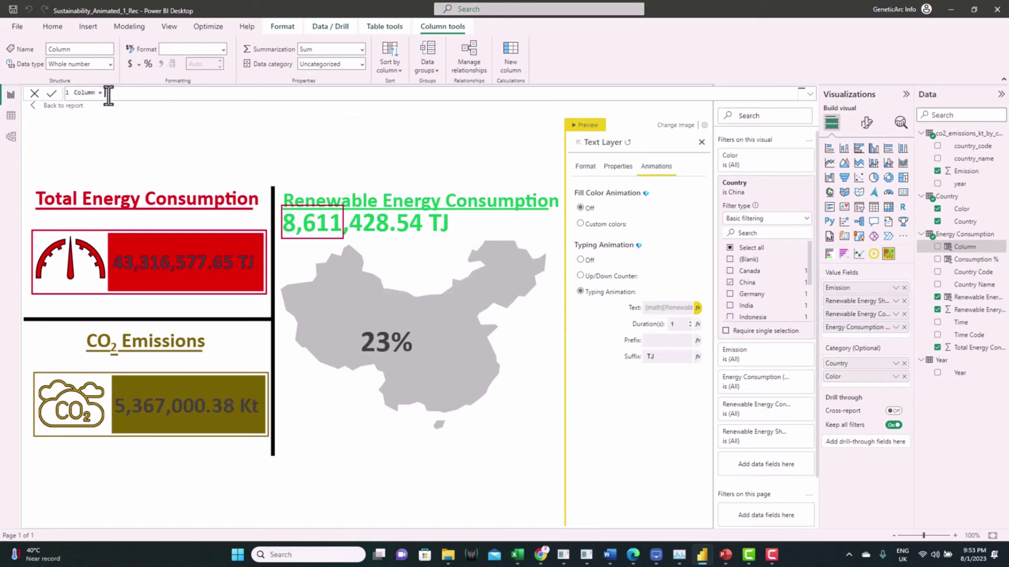
drag(108, 95, 69, 92)
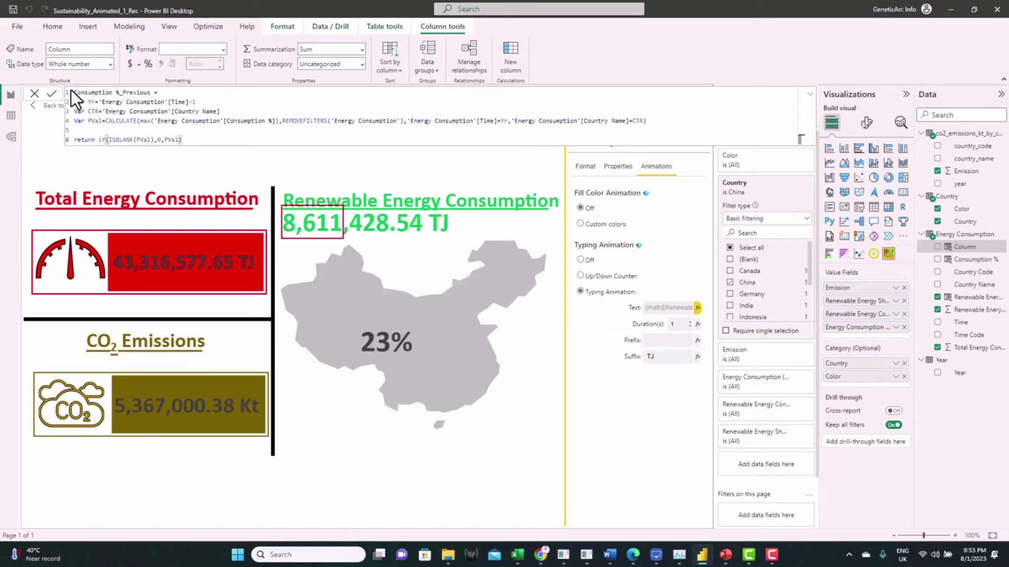
click(53, 93)
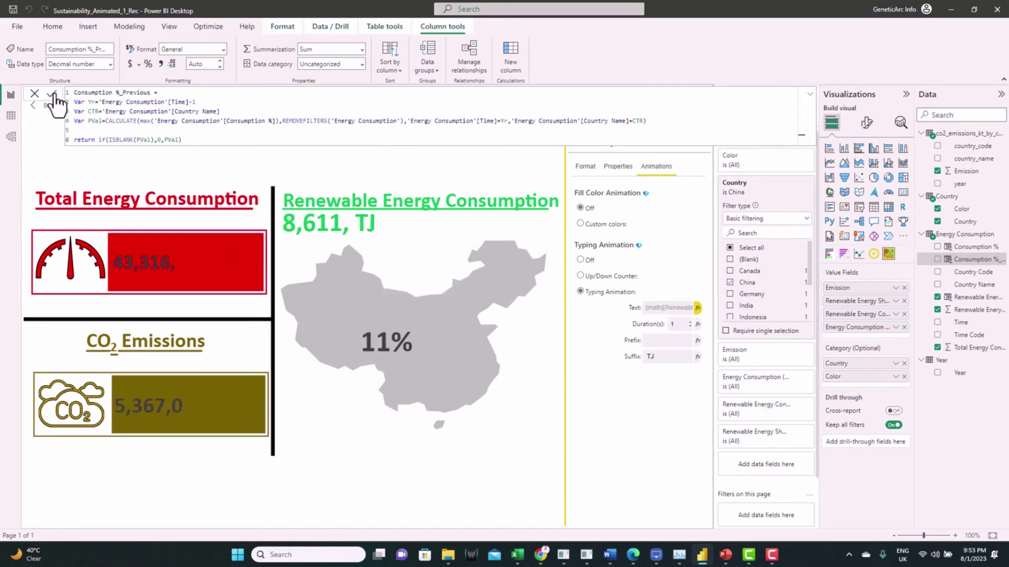
Format the Consumption % and Consumption %_Previous columns to 2 decimal places in the data table and return to the report
click(12, 116)
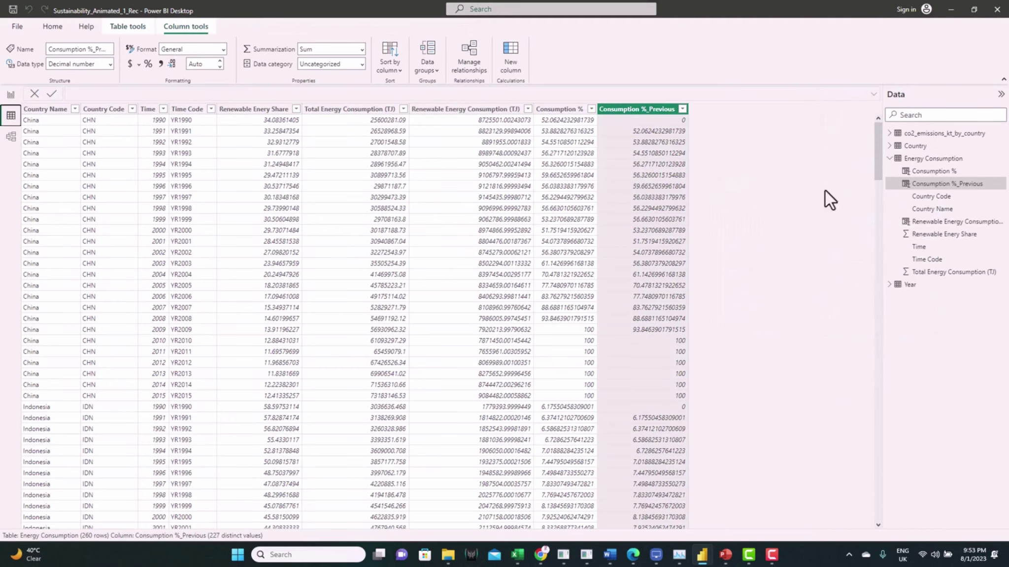
click(559, 110)
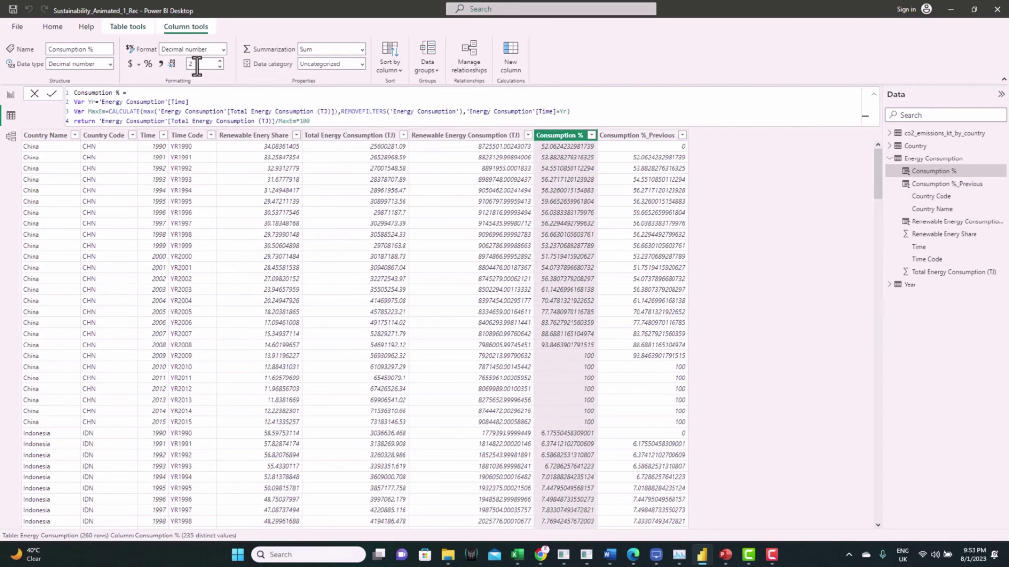
key(Return)
click(640, 136)
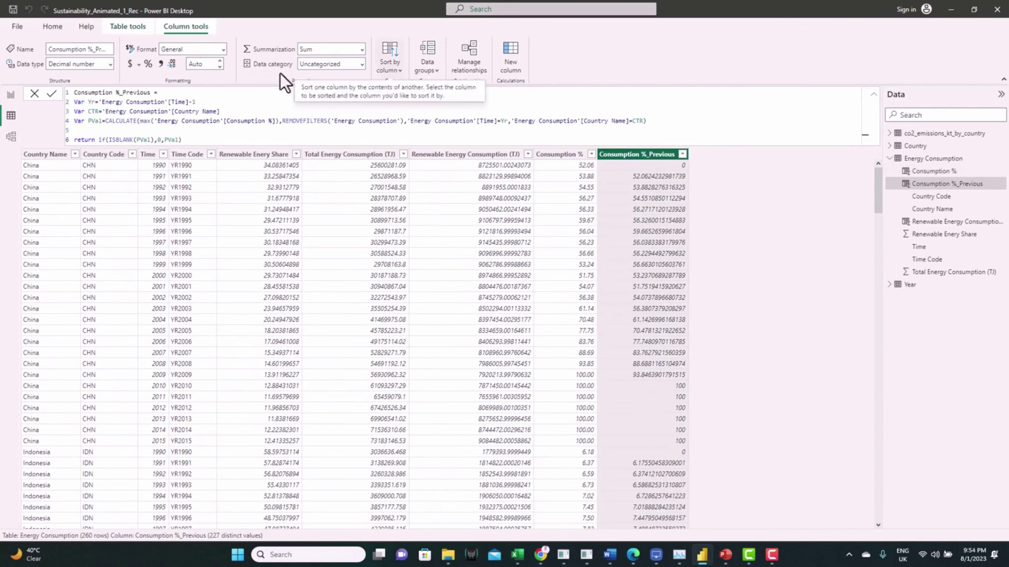
click(202, 63)
text(2)
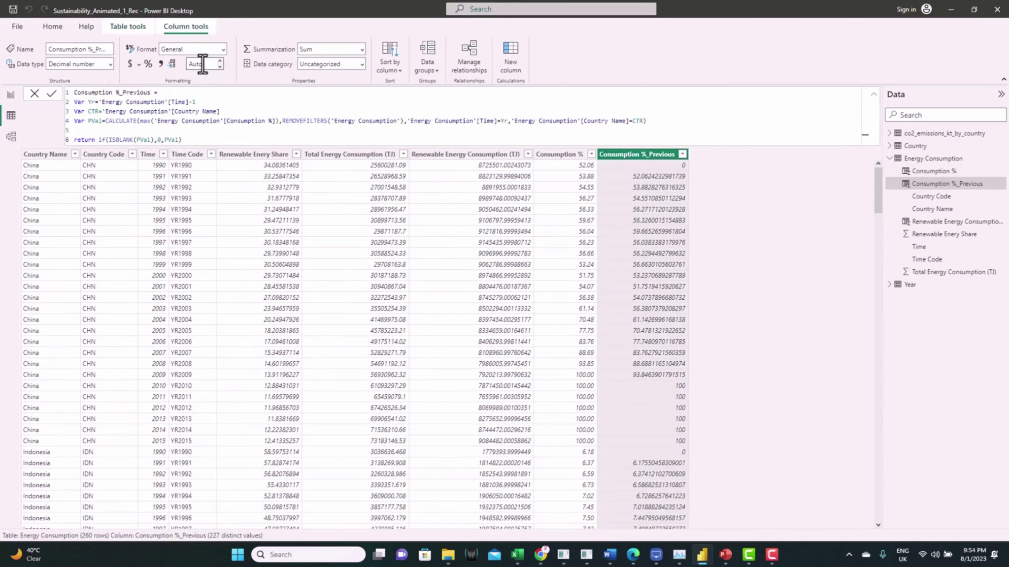
key(Return)
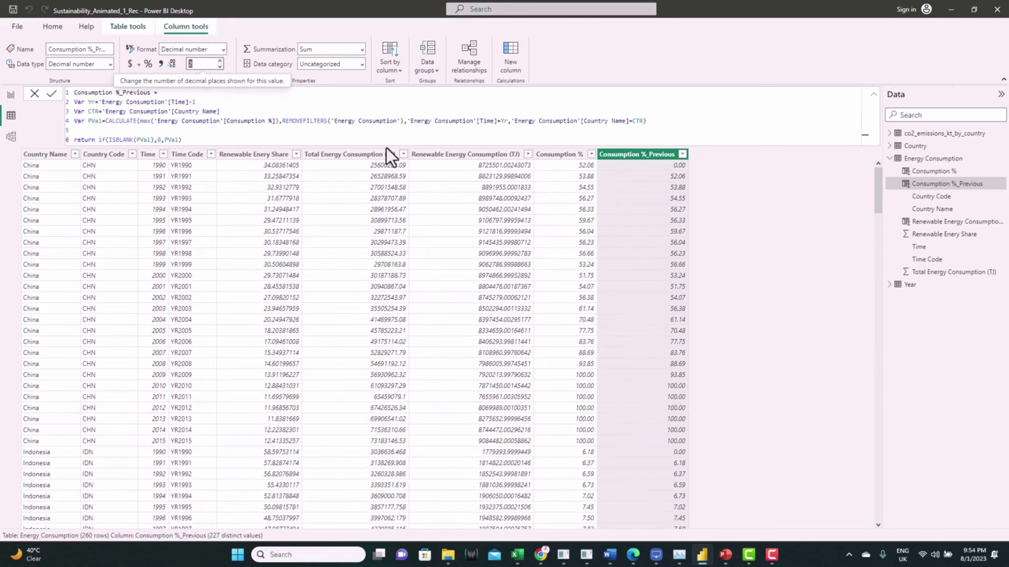
click(11, 94)
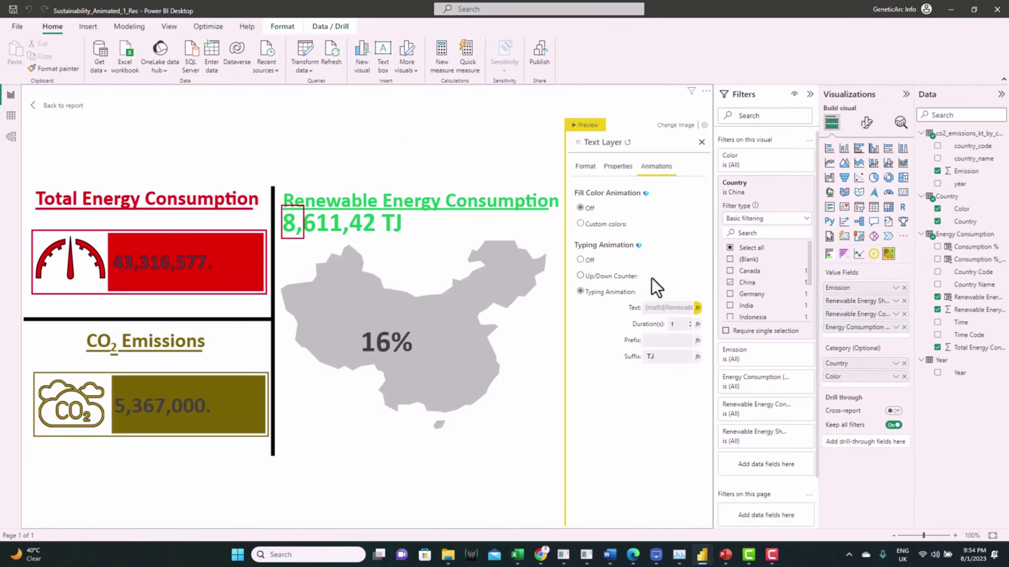
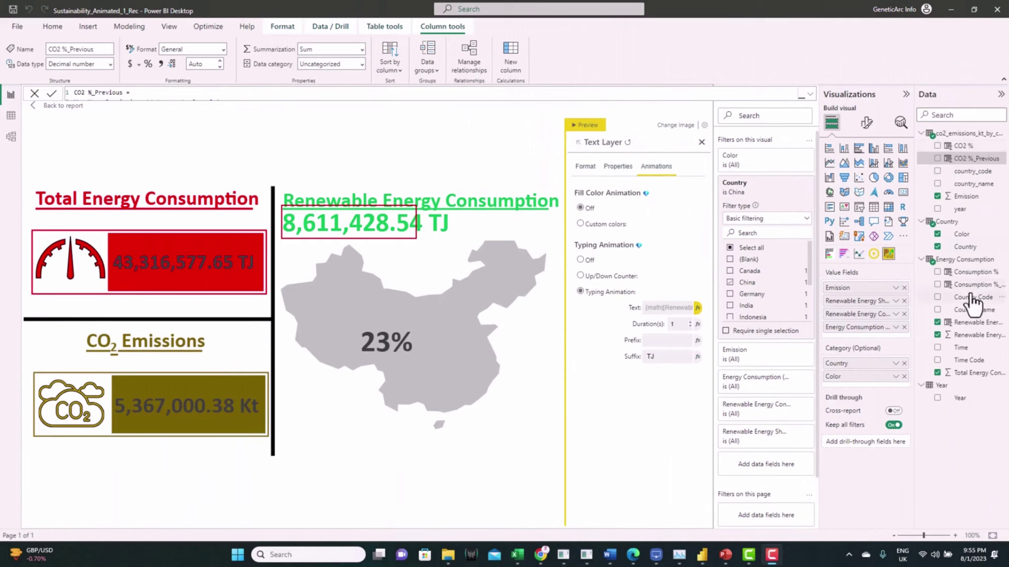
Add the CO2 % column to the visual's value fields below Emission, change its aggregation, and name it CO2 %
drag(961, 145, 826, 301)
click(895, 300)
click(916, 250)
key(BackSpace)
key(Return)
Add the CO2 %_Previous column to the value fields below CO2 %, change its aggregation, and name it CO2 %_Previous
drag(971, 158, 810, 313)
click(895, 314)
click(934, 383)
double_click(856, 314)
key(BackSpace)
key(Return)
Add the Consumption % column at the end of the visual's value fields and name it Consumption %
drag(972, 271, 815, 366)
double_click(857, 367)
key(BackSpace)
key(Return)
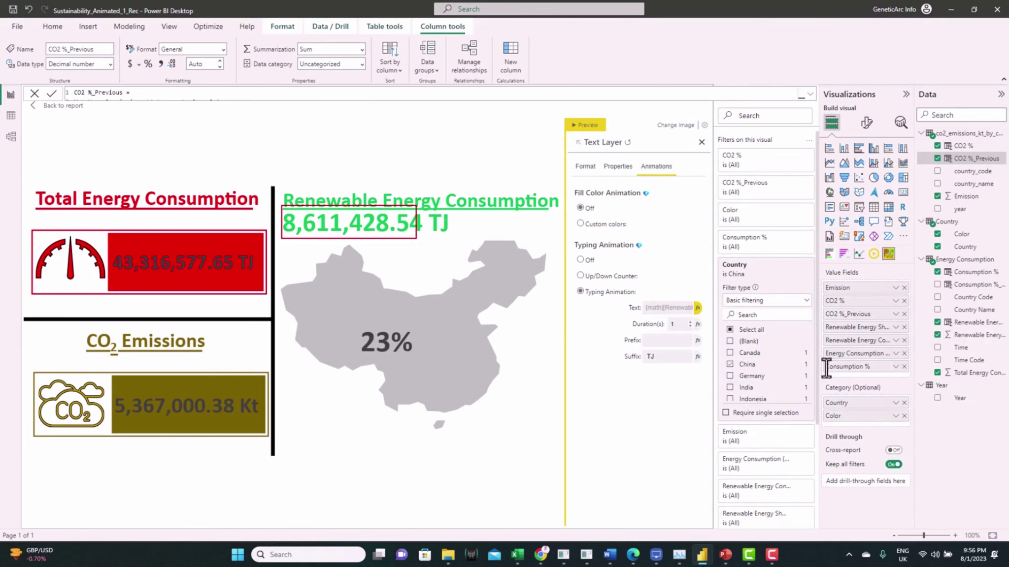
Add the Consumption %_Previous column below Consumption % in the visual's value fields, aggregate it by average, and name it Consumption %_Previous
right_click(973, 284)
drag(973, 285, 814, 379)
key(BackSpace)
key(Return)
right_click(973, 309)
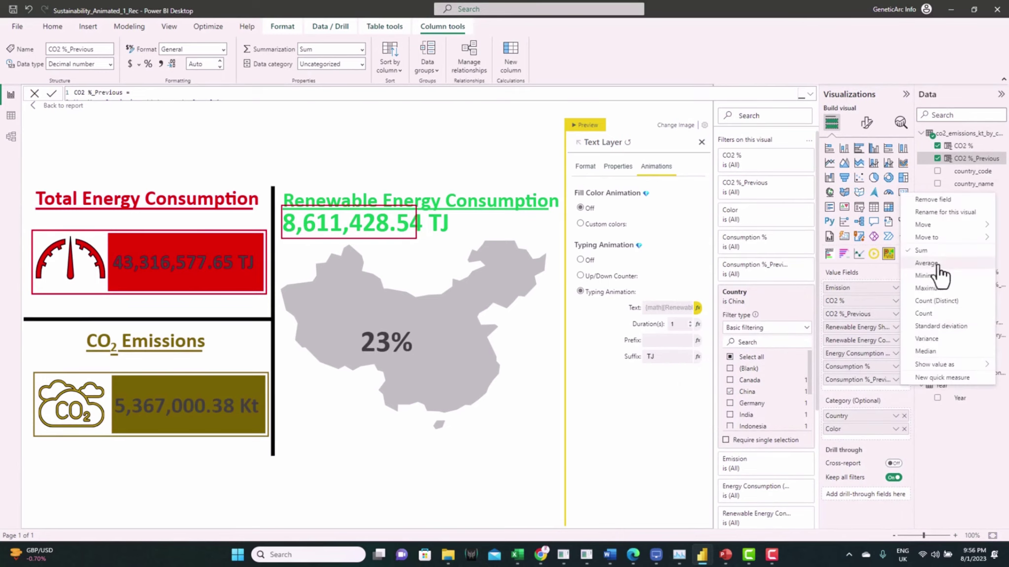
drag(973, 309, 246, 283)
Enable a custom transform animation on the red energy consumption rectangle and bind its starting Scale %X to the first Consumption %_Previous value
click(245, 283)
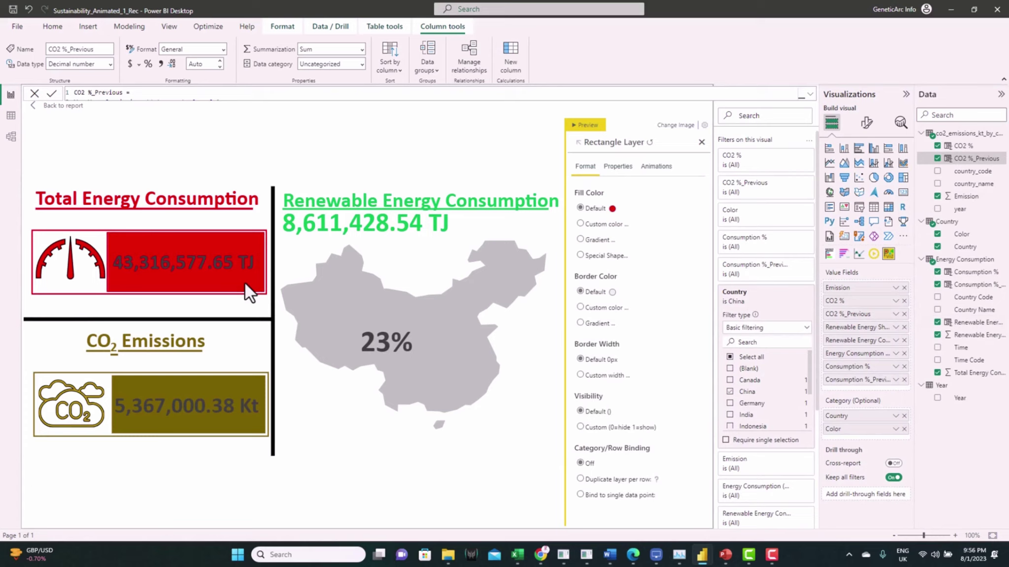
click(658, 167)
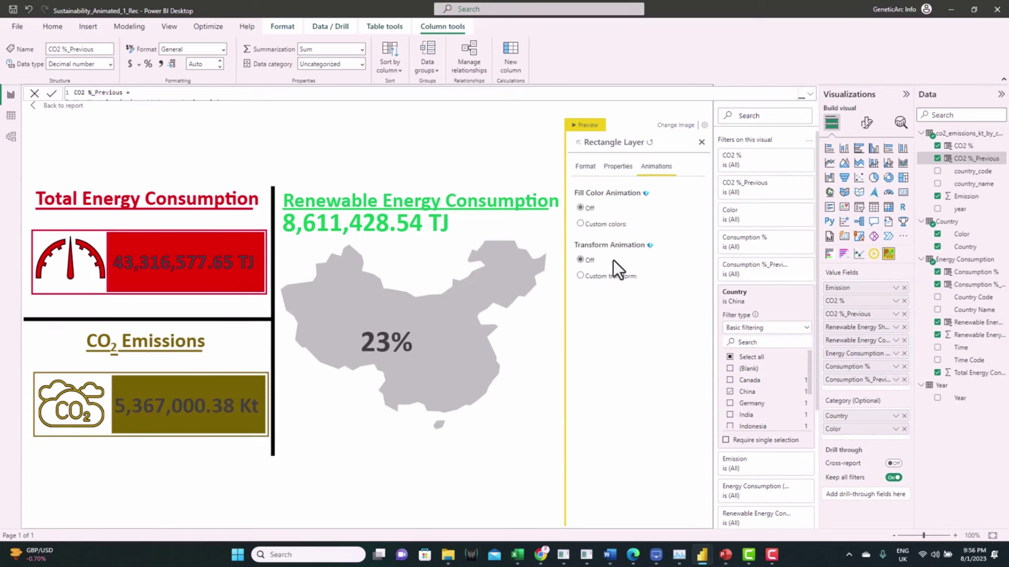
click(580, 276)
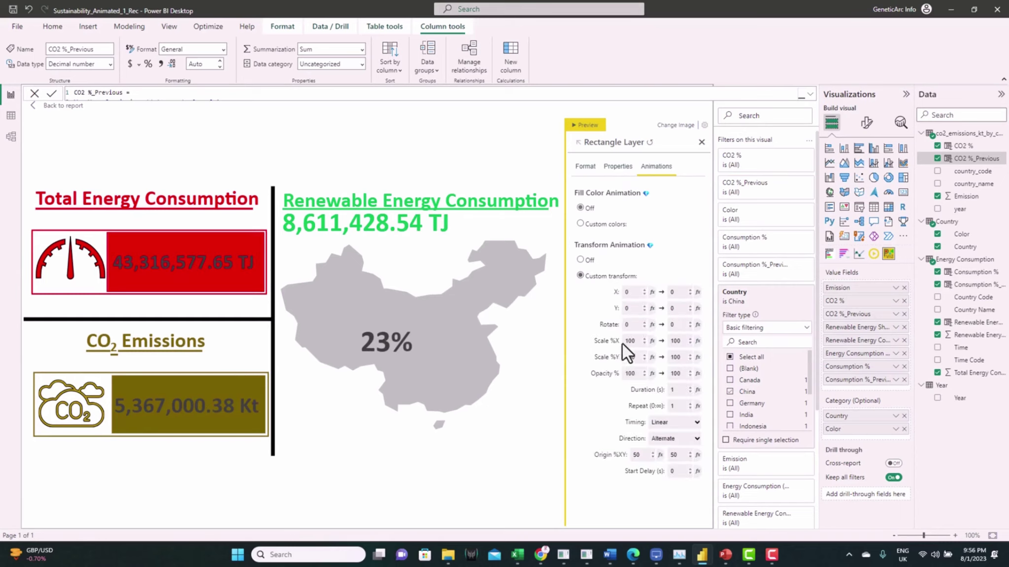
click(652, 341)
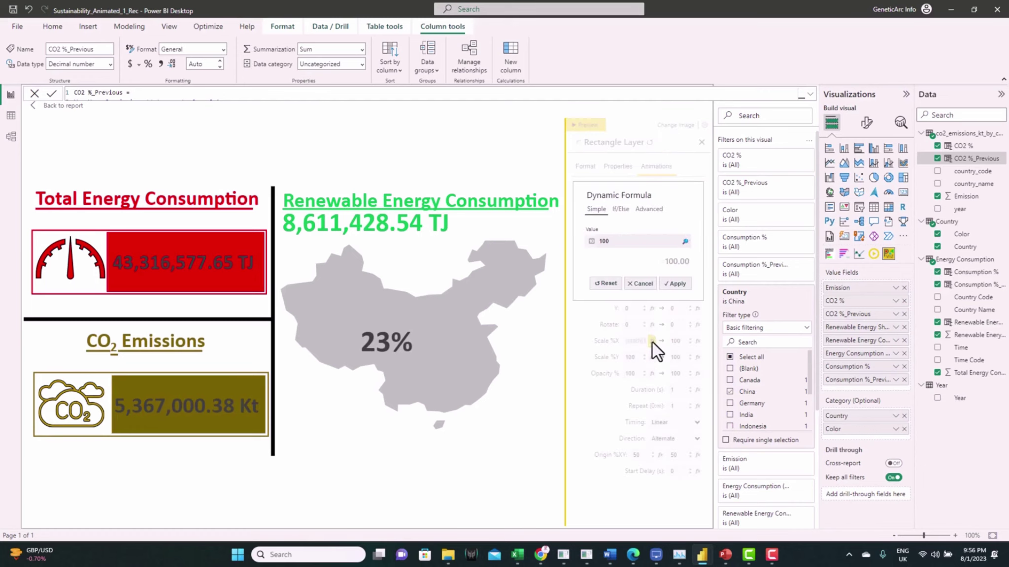
click(686, 277)
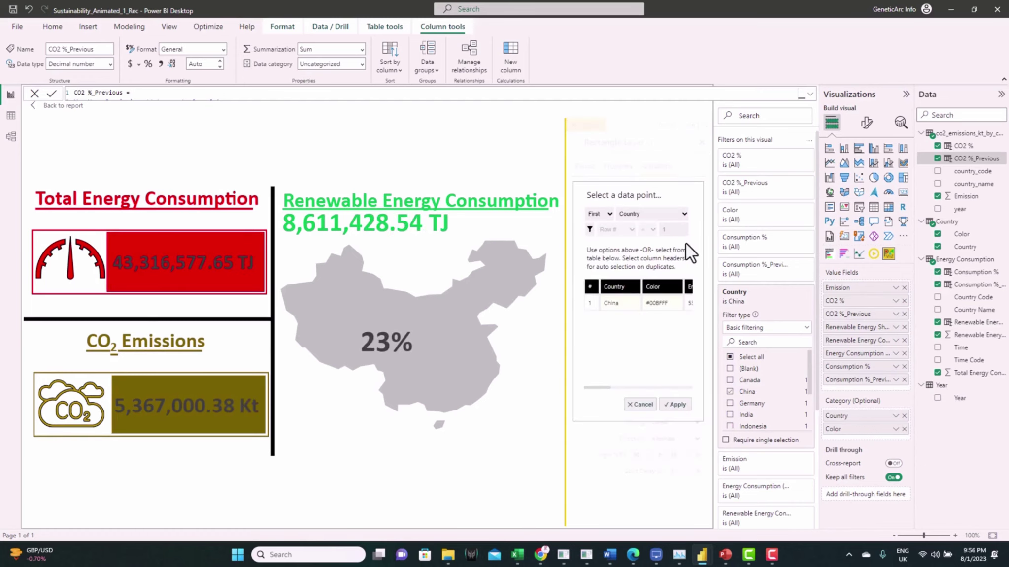
click(683, 215)
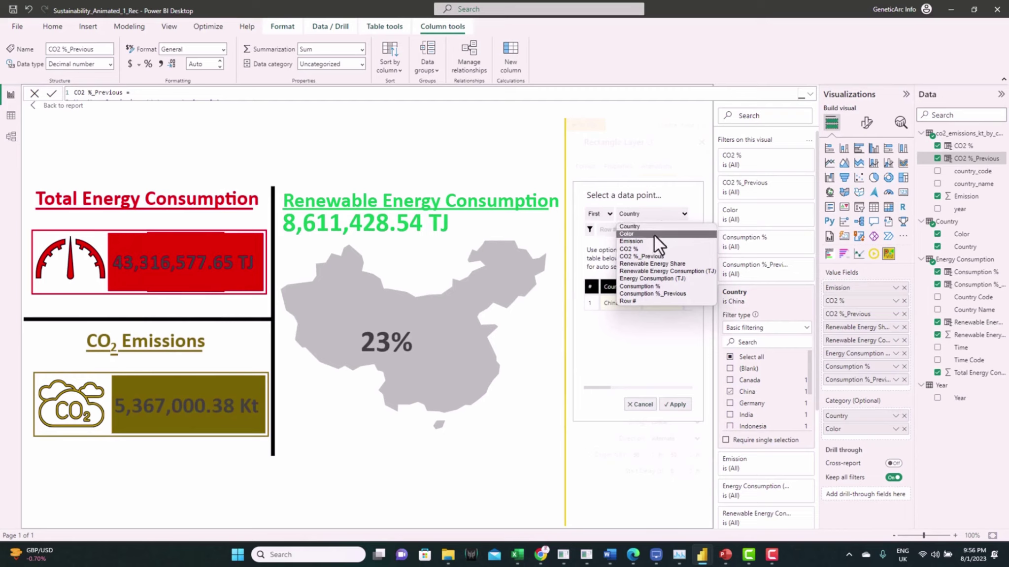
click(657, 294)
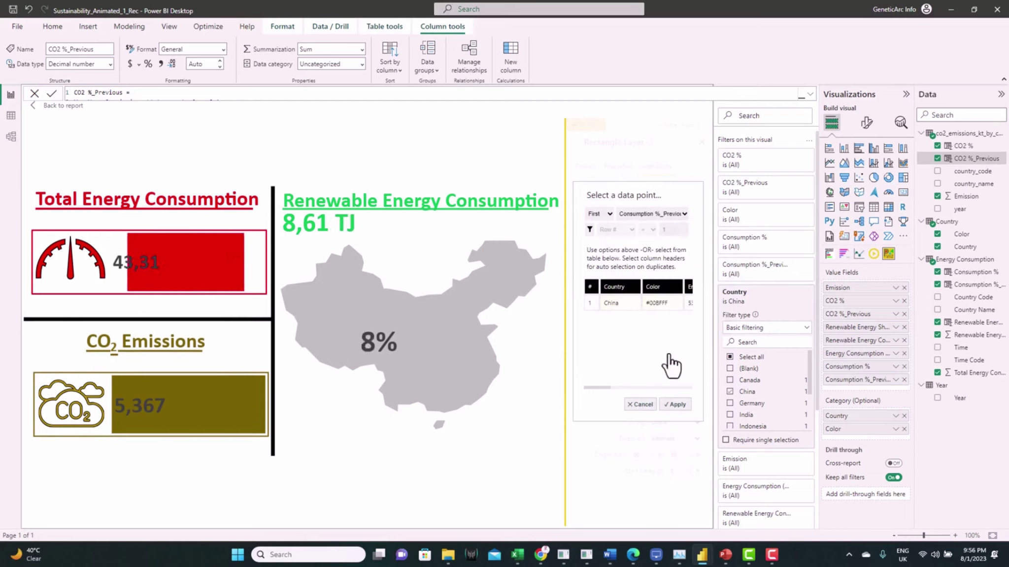
click(676, 405)
click(675, 288)
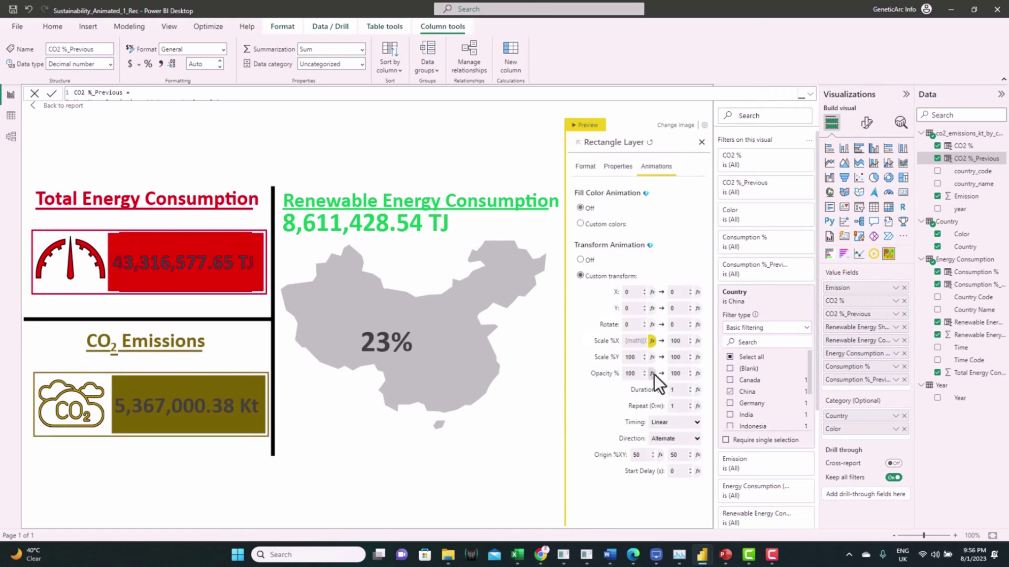
Bind the red rectangle's ending Scale %X to the first Consumption % value and set its horizontal origin to 0
click(697, 341)
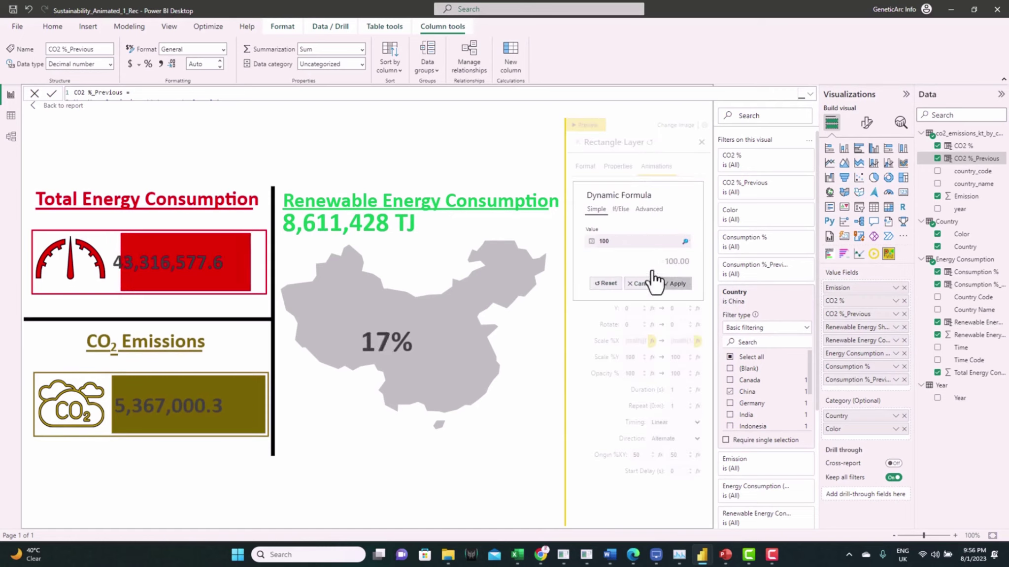
click(686, 241)
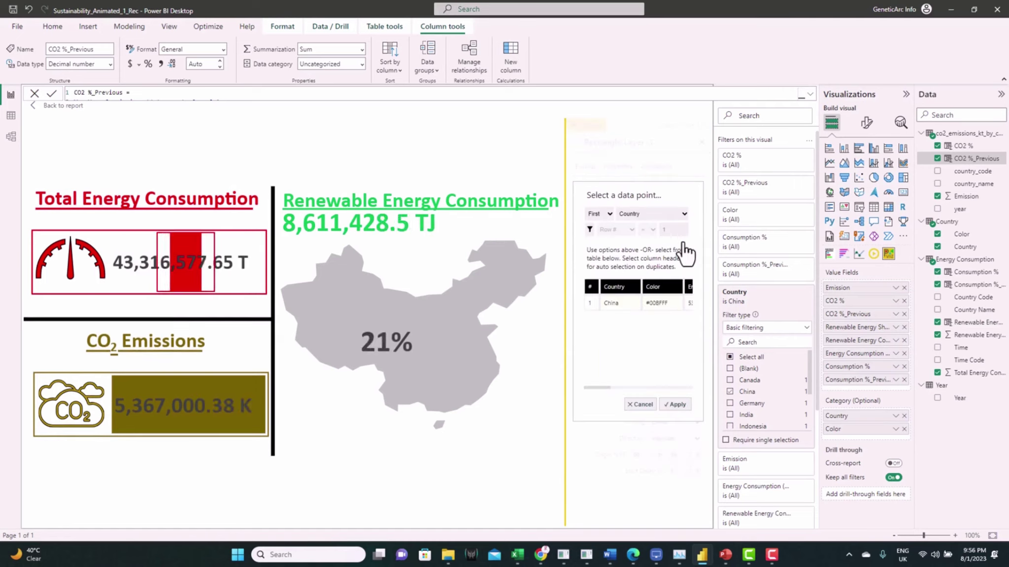
click(671, 219)
click(655, 283)
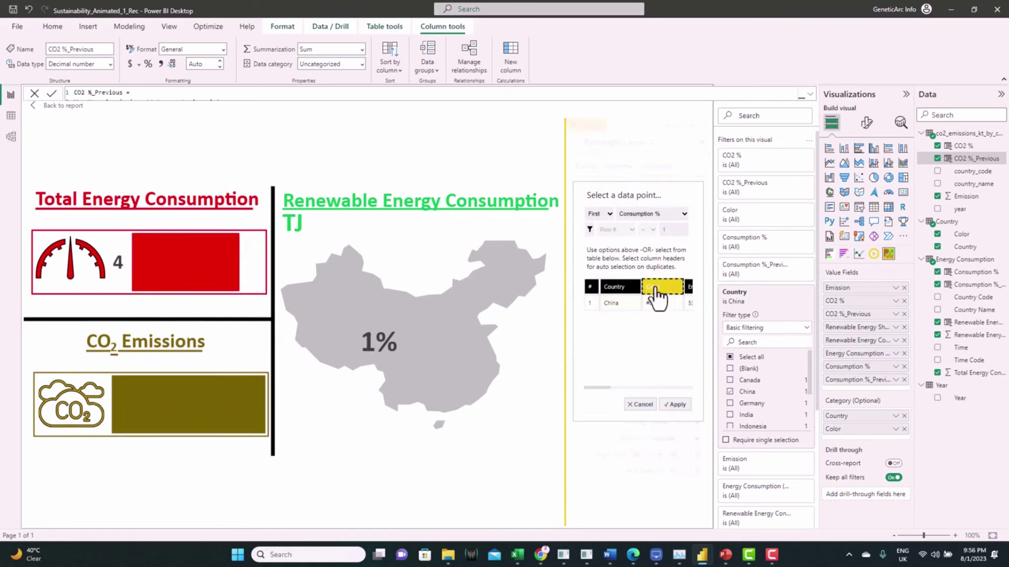
click(677, 404)
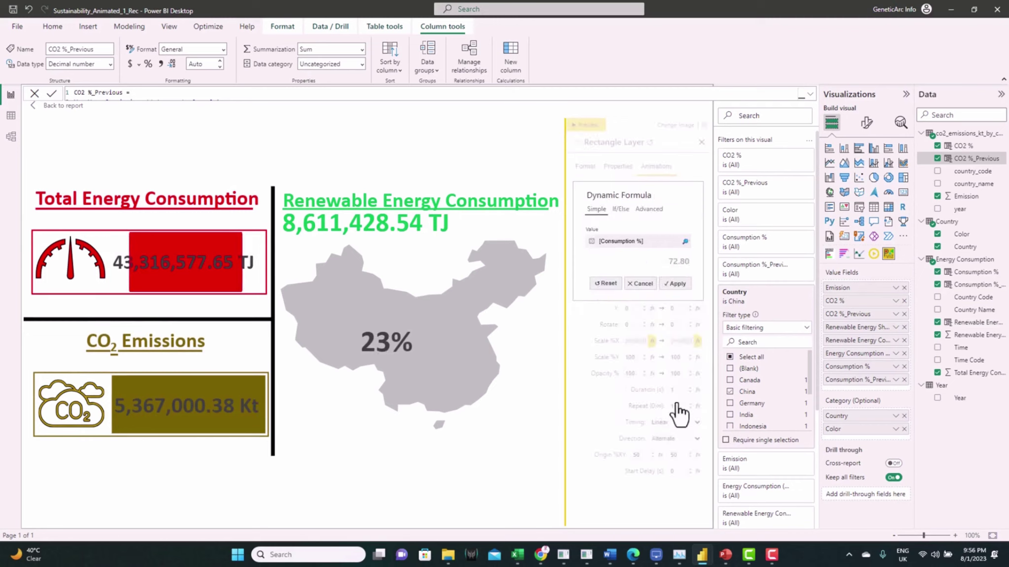
click(672, 282)
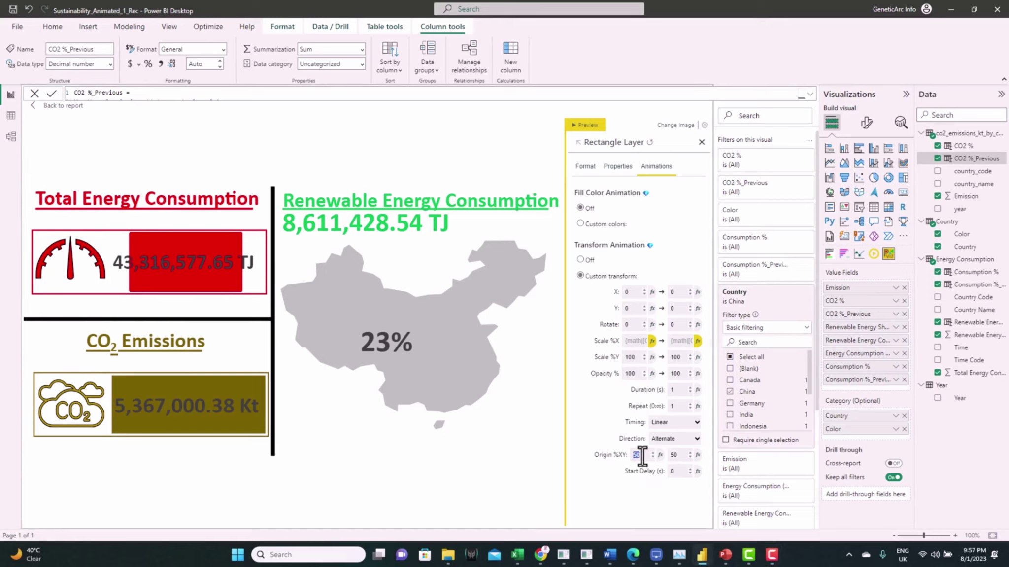
text(0)
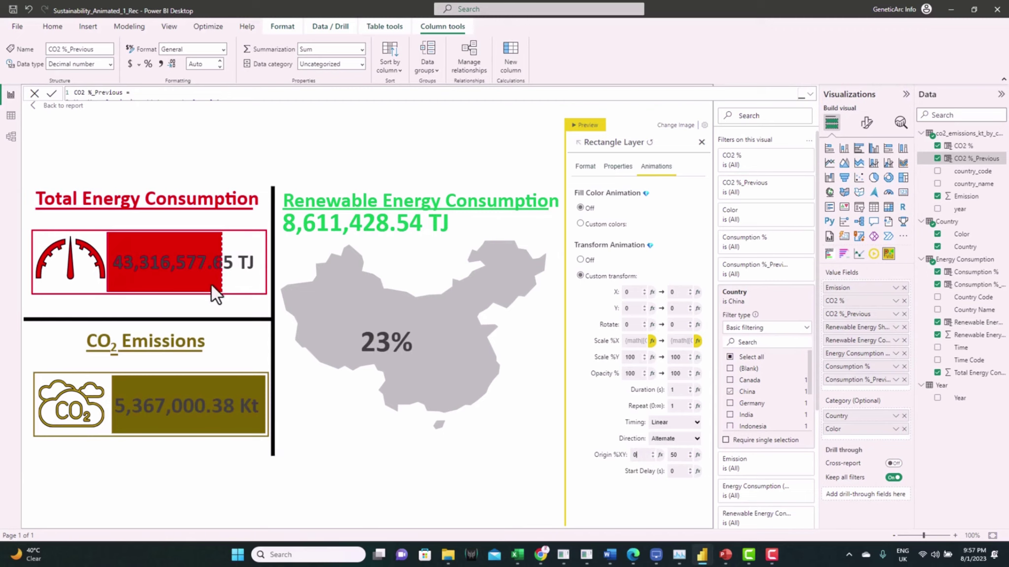
Enable a custom transform animation on the CO2 Emissions rectangle and bind its starting Scale %X to a data point
click(226, 381)
click(656, 167)
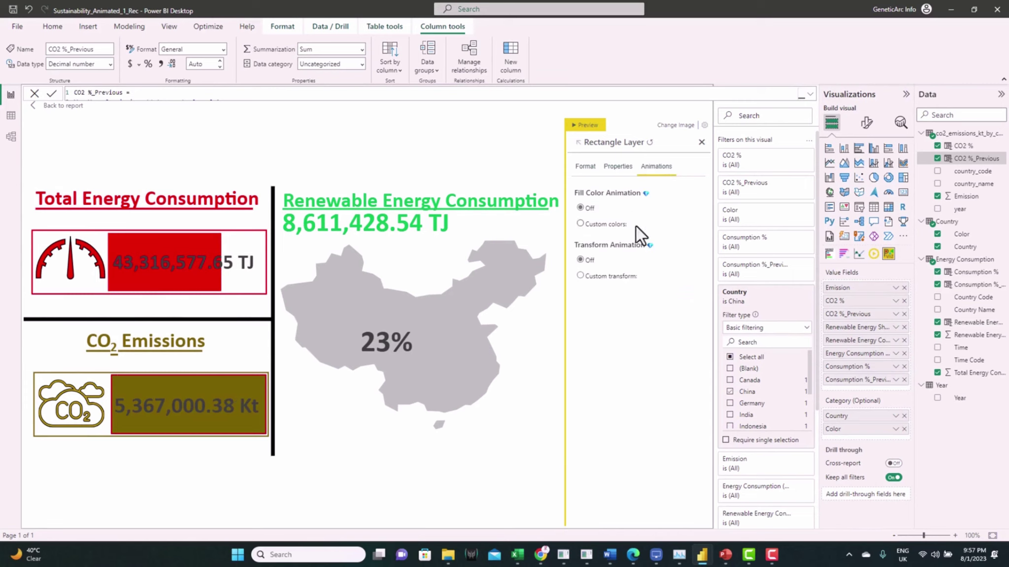
click(618, 277)
click(655, 345)
click(655, 282)
click(652, 214)
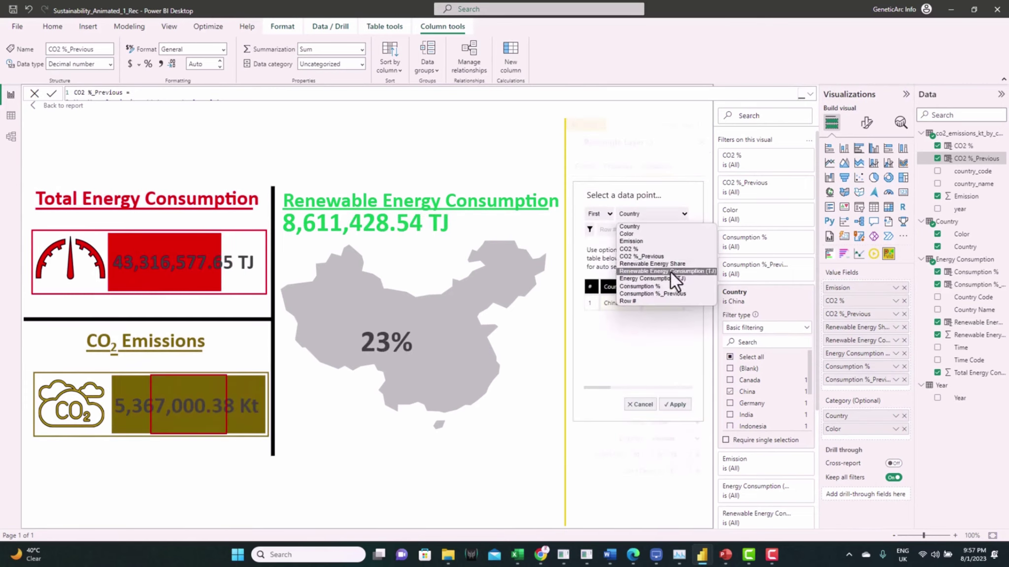
click(673, 404)
click(675, 287)
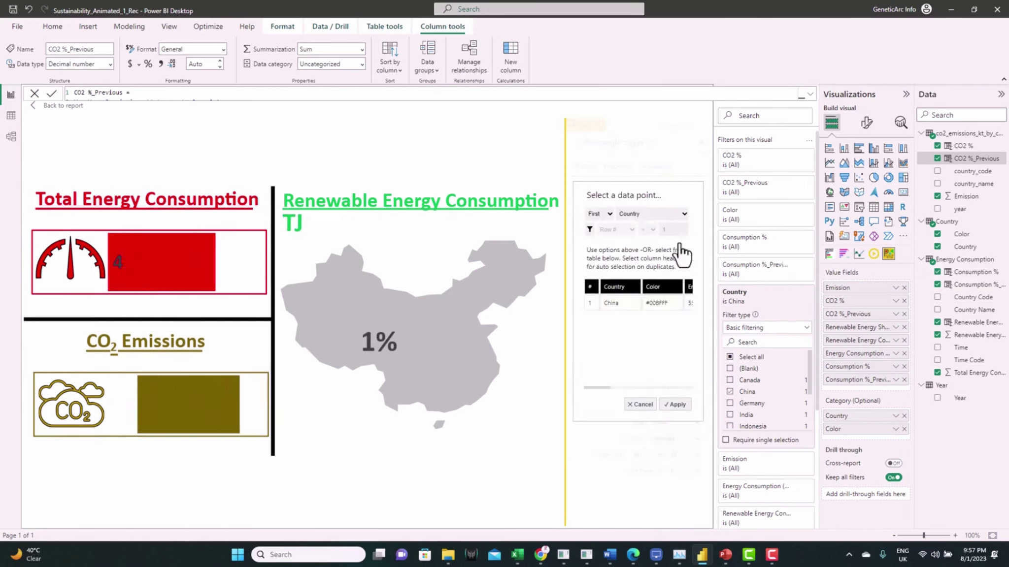
Bind the CO2 rectangle's ending Scale %X to the Consumption % field and set its horizontal origin to 0
click(653, 214)
click(654, 293)
click(677, 405)
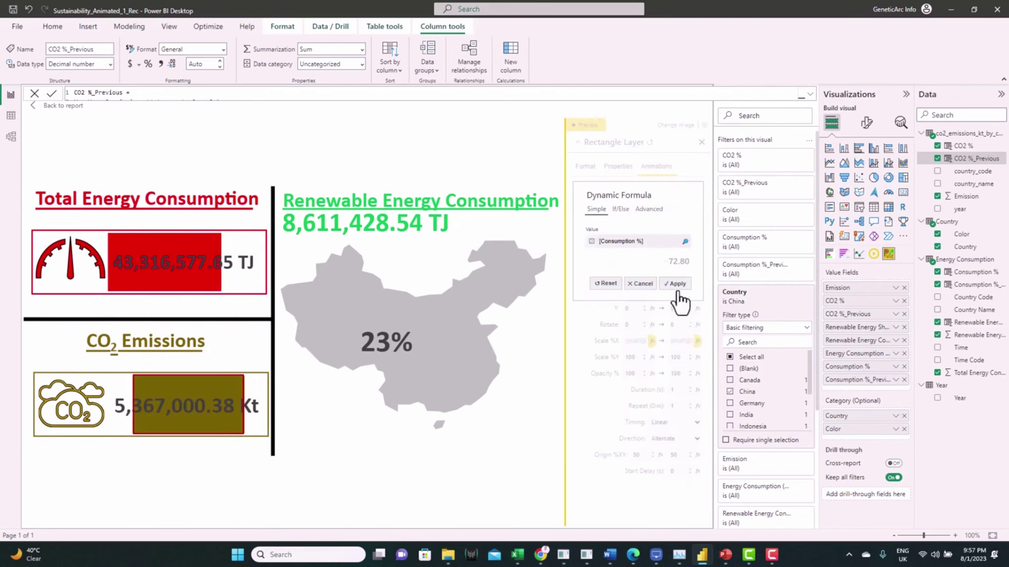
click(676, 289)
click(652, 340)
click(677, 282)
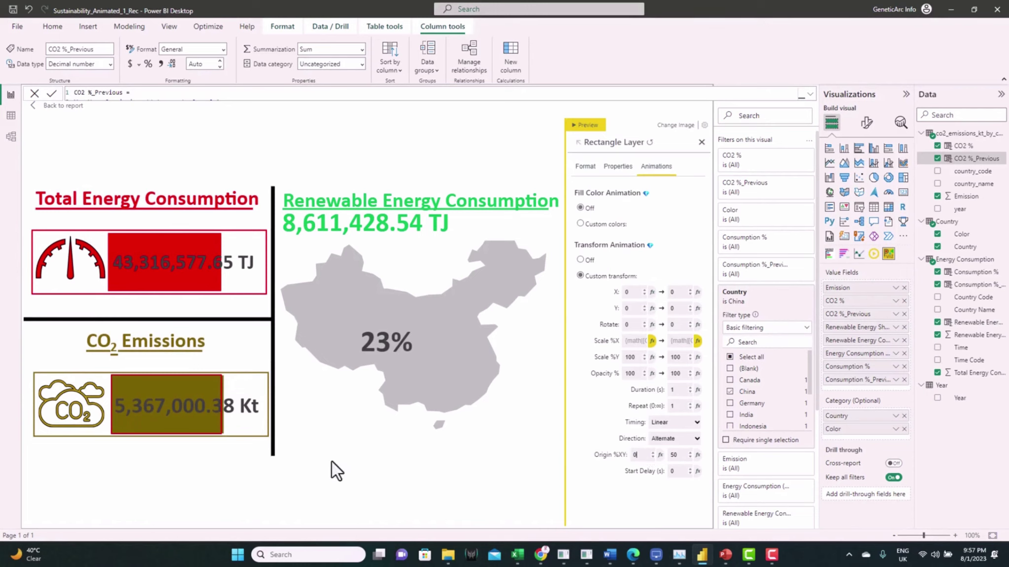
Give the China map shape a gradient fill and bind the second stop's position to the first Renewable Energy Share value
click(322, 305)
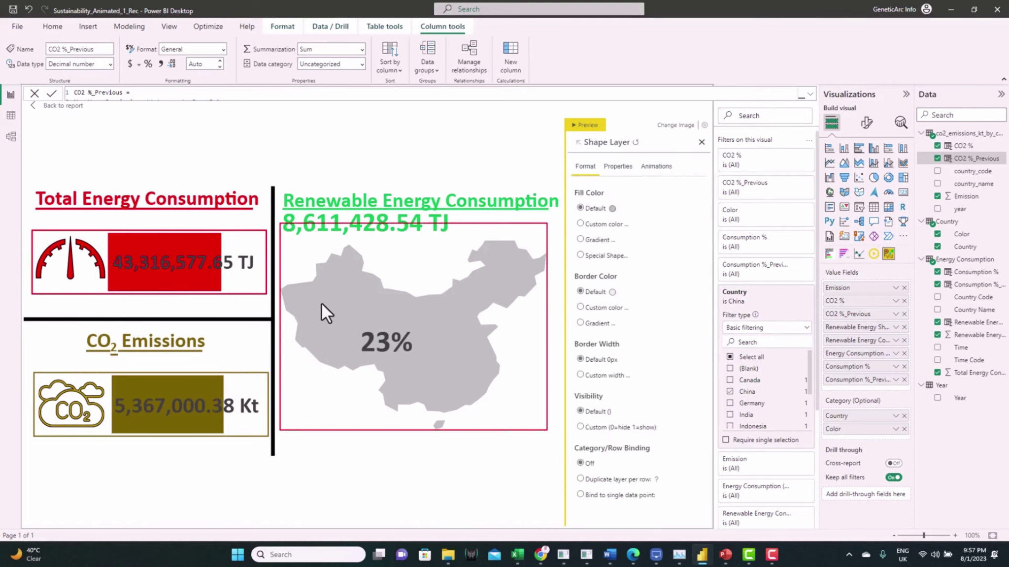
click(581, 239)
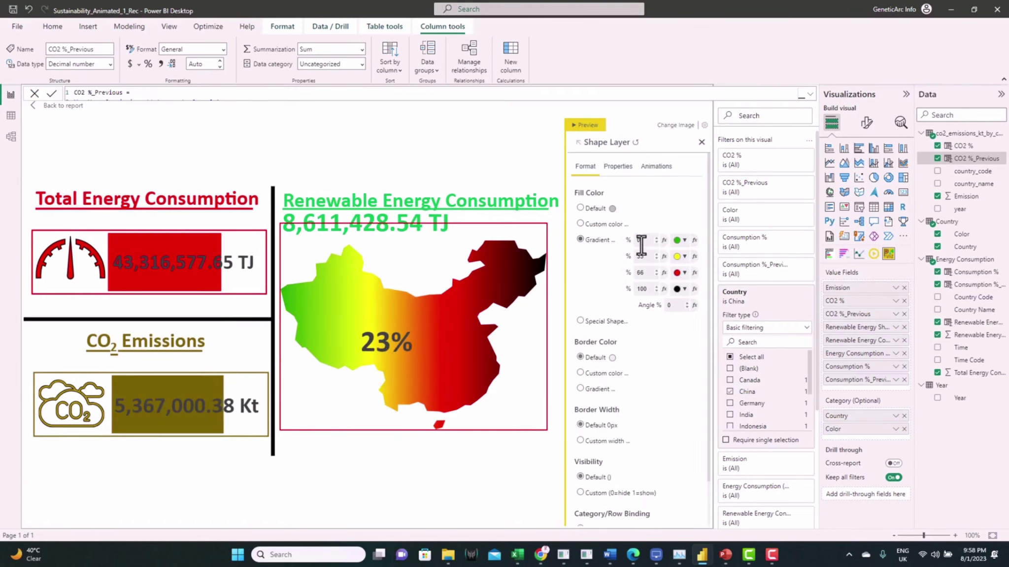
click(664, 256)
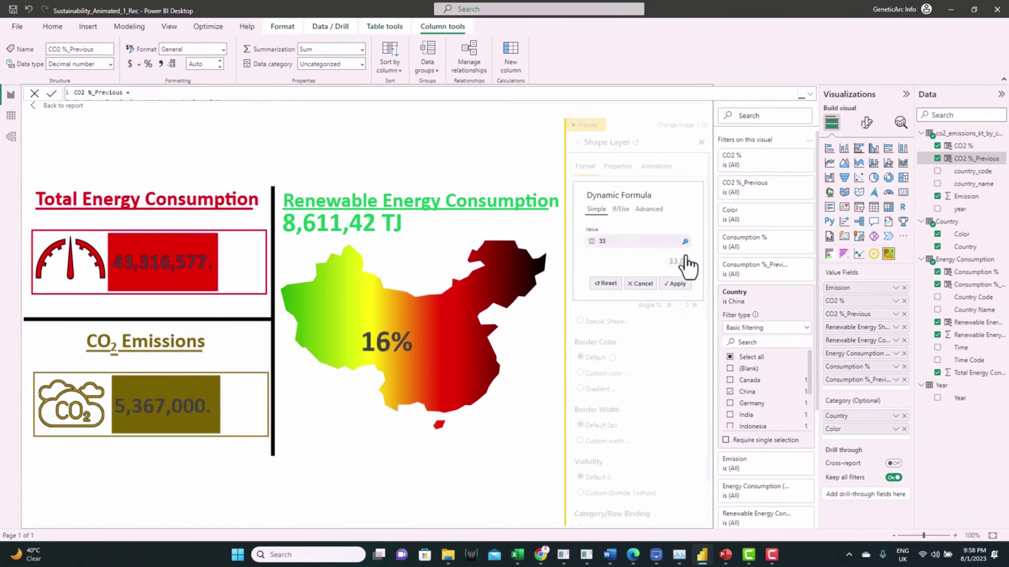
click(686, 246)
click(668, 215)
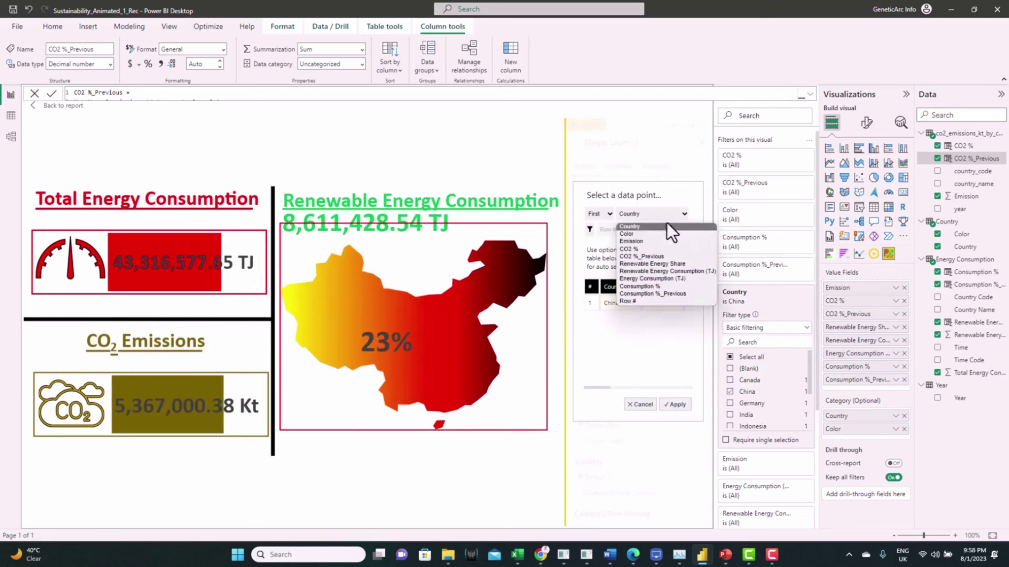
click(665, 263)
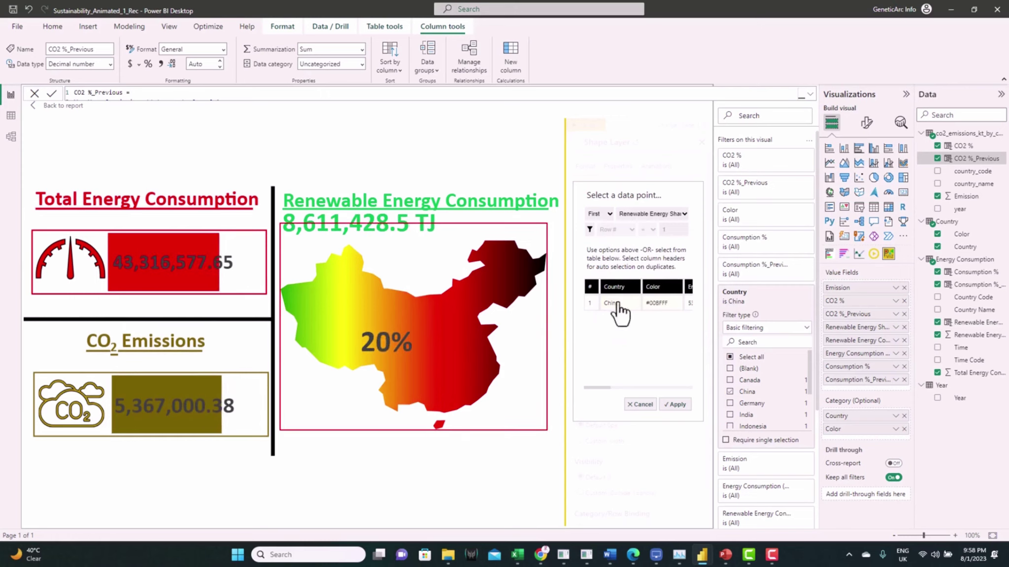
click(676, 404)
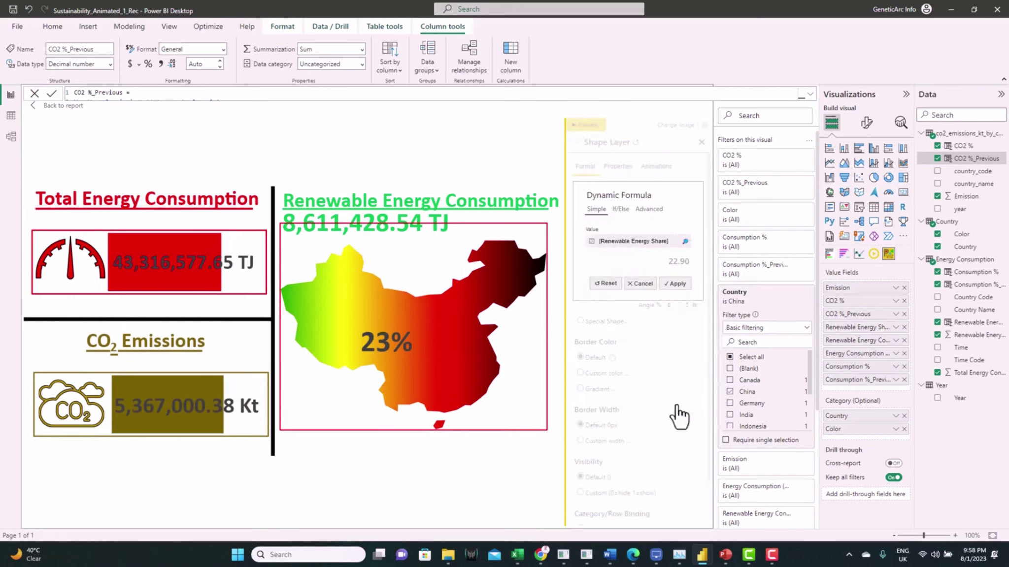
click(672, 285)
Copy the first gradient stop's green, rgba(30, 150, 0, 1), to the map's second gradient stop
click(681, 243)
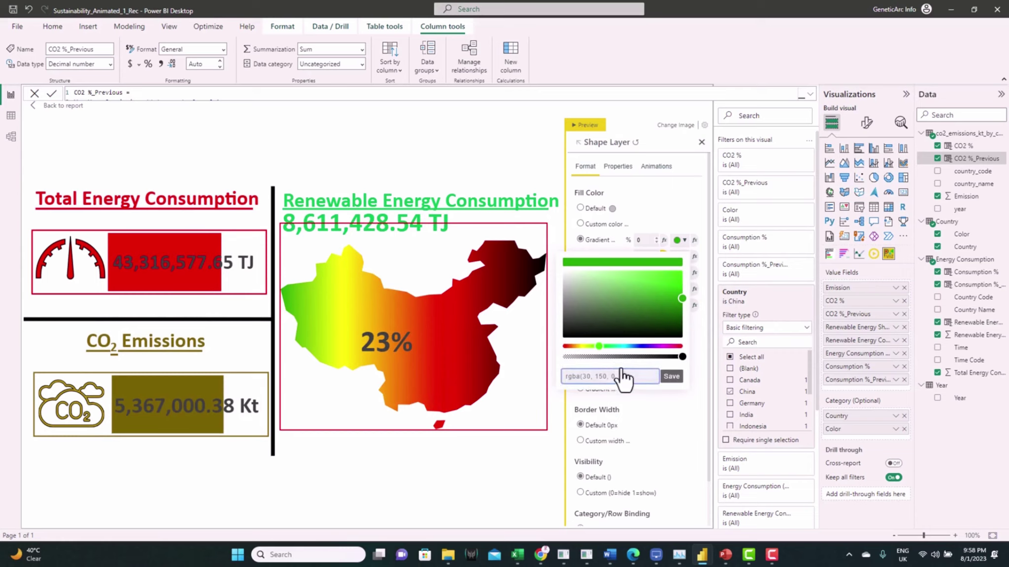
click(673, 377)
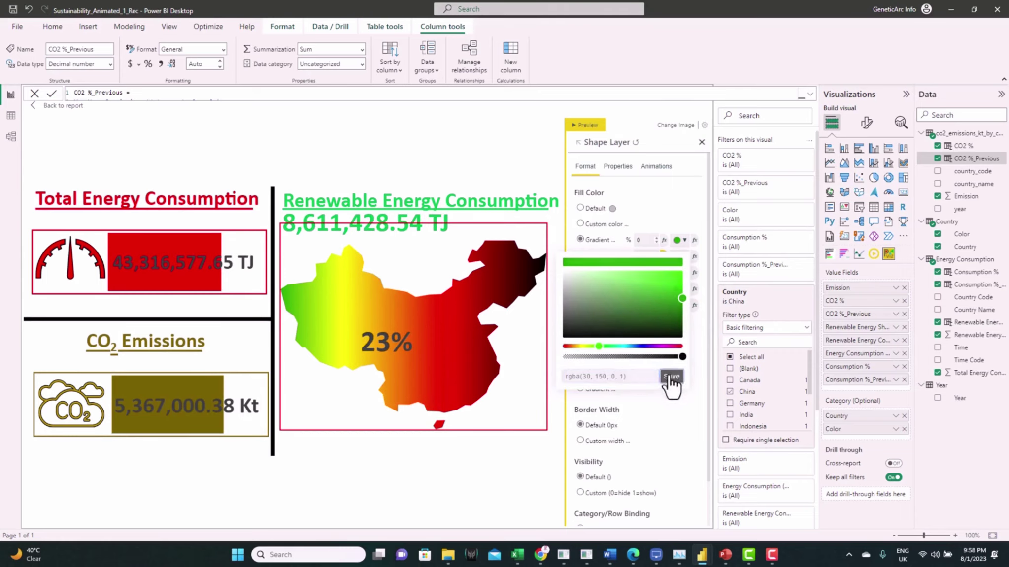
click(680, 256)
click(630, 392)
key(ctrl+a)
text(rgba(30, 150, 0, 1))
click(673, 394)
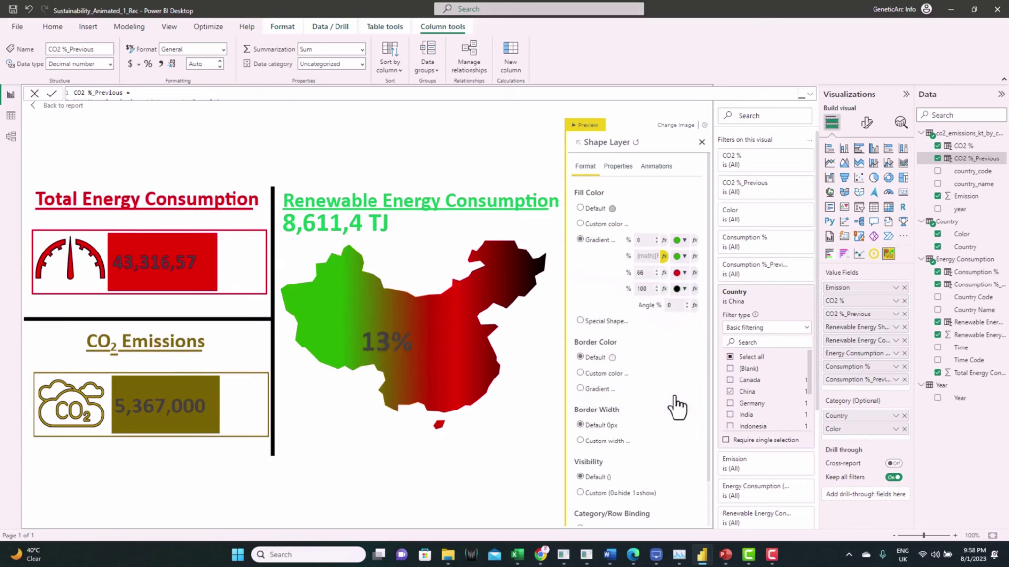
Bind the position of the map's third gradient stop to the first Renewable Energy Share value
click(663, 273)
click(685, 246)
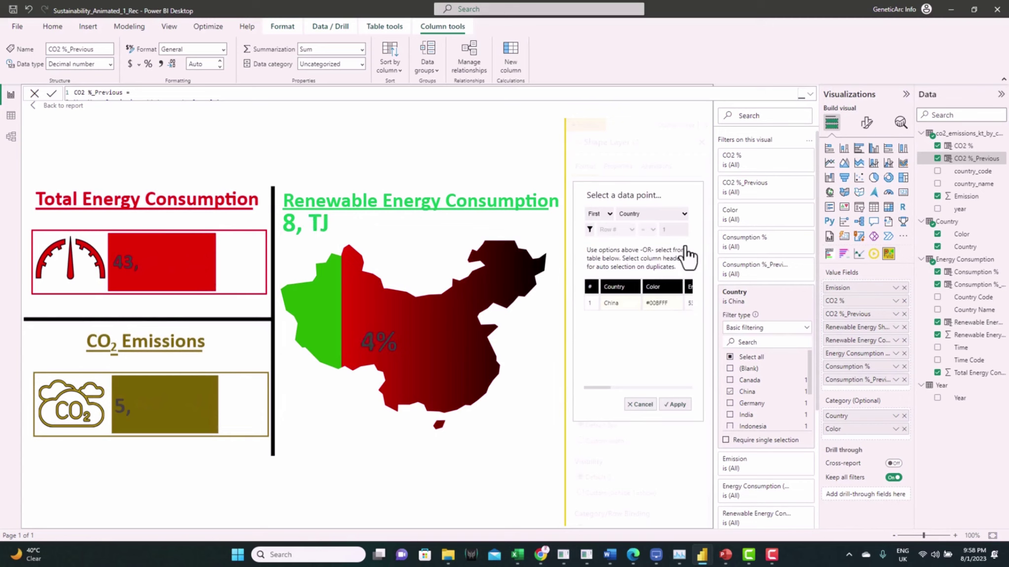
click(668, 215)
click(657, 263)
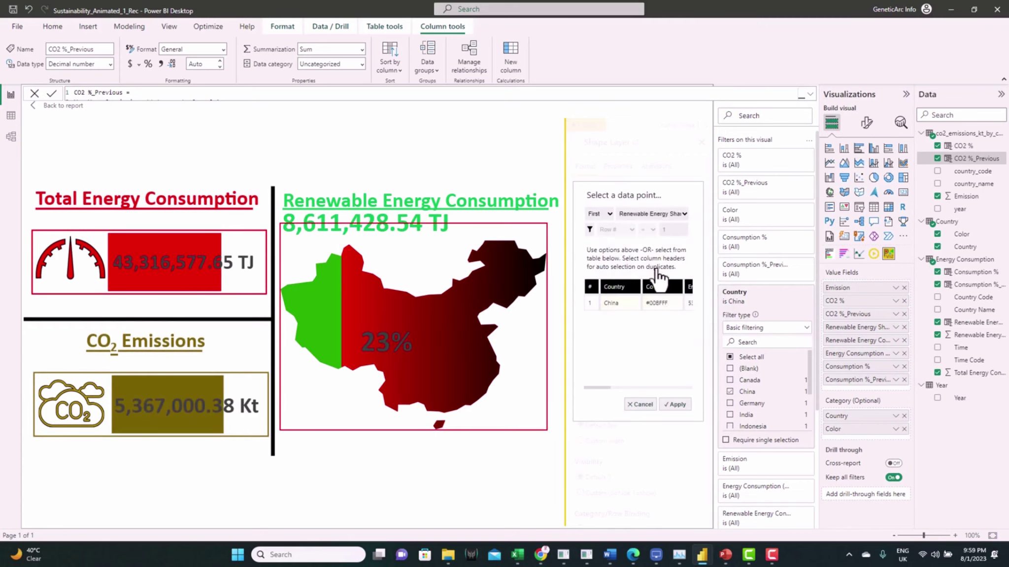
click(670, 406)
click(673, 283)
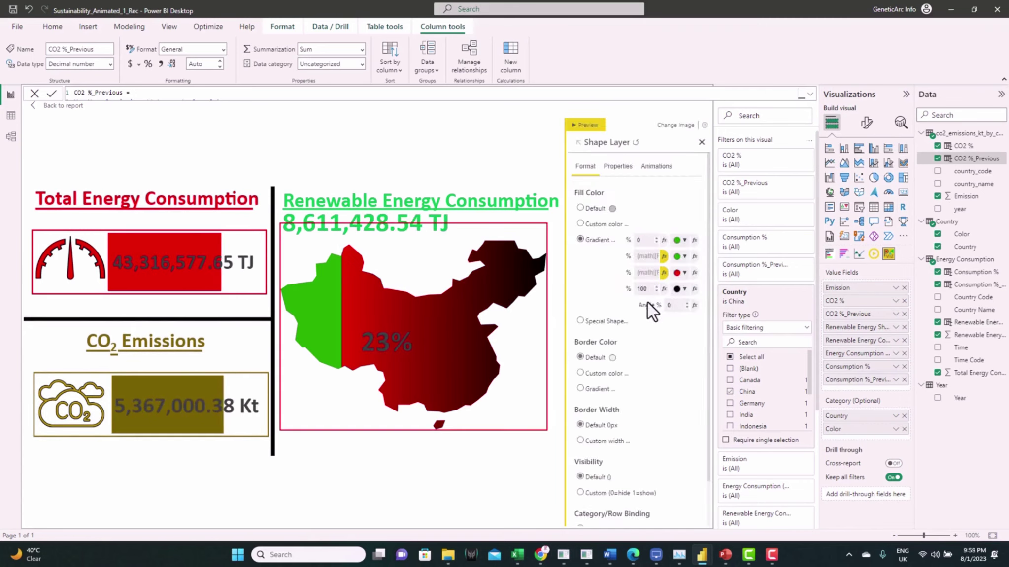
Bind the color of the map's third gradient stop to the first Color value
click(694, 273)
click(686, 242)
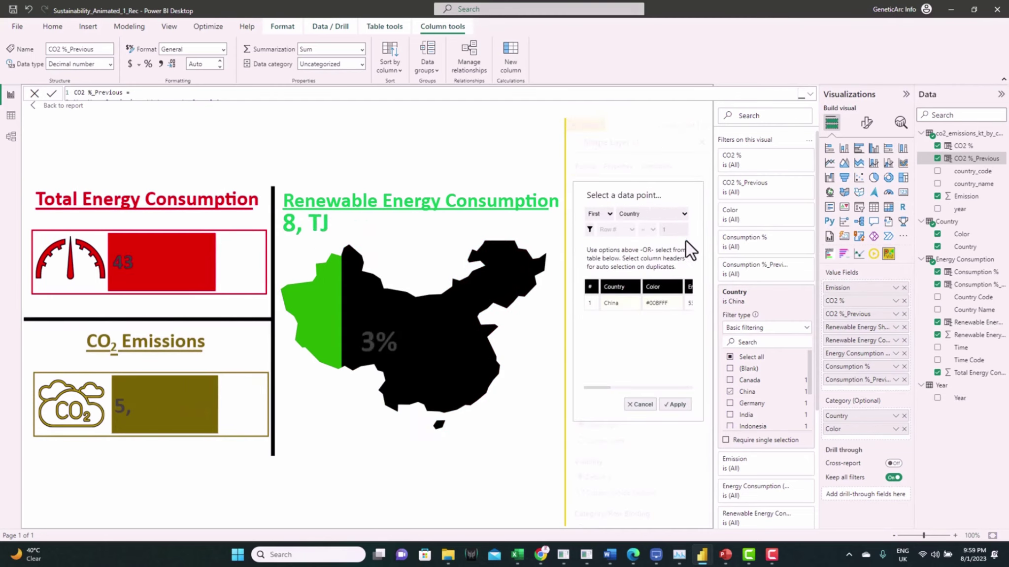
click(646, 215)
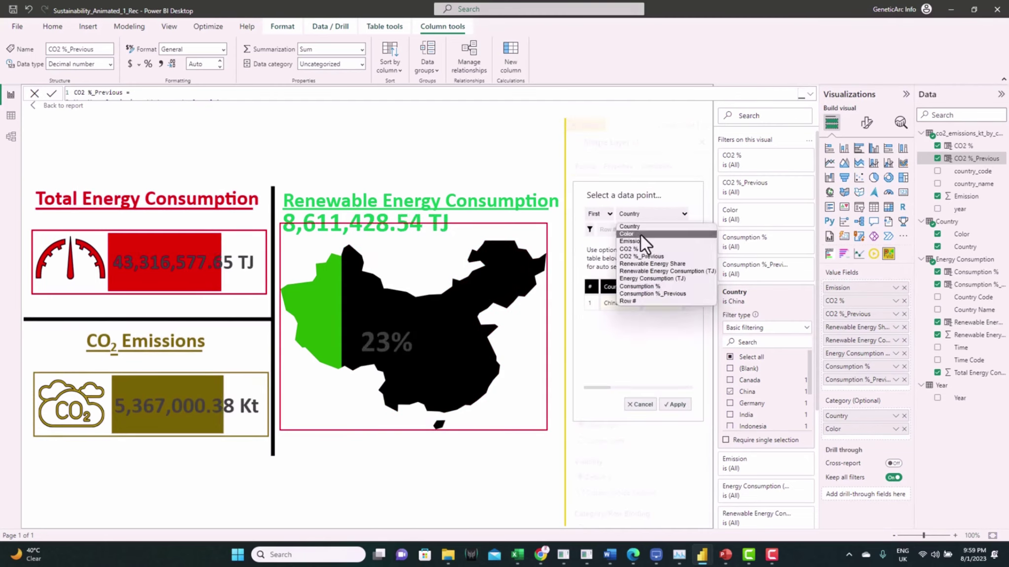
click(641, 234)
click(669, 404)
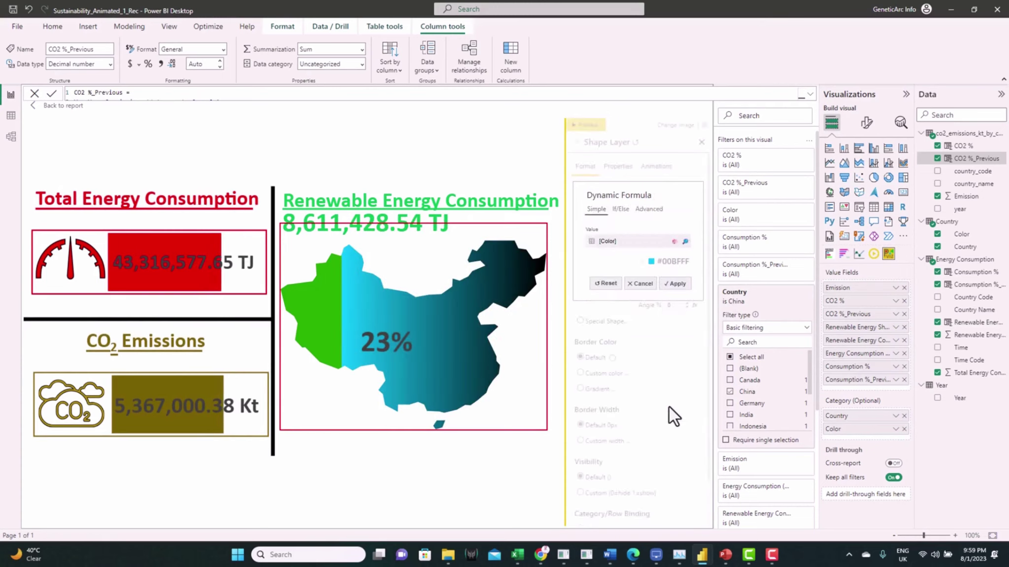
click(677, 285)
Bind the color of the map's last gradient stop, at 100%, to the first Color value
click(694, 291)
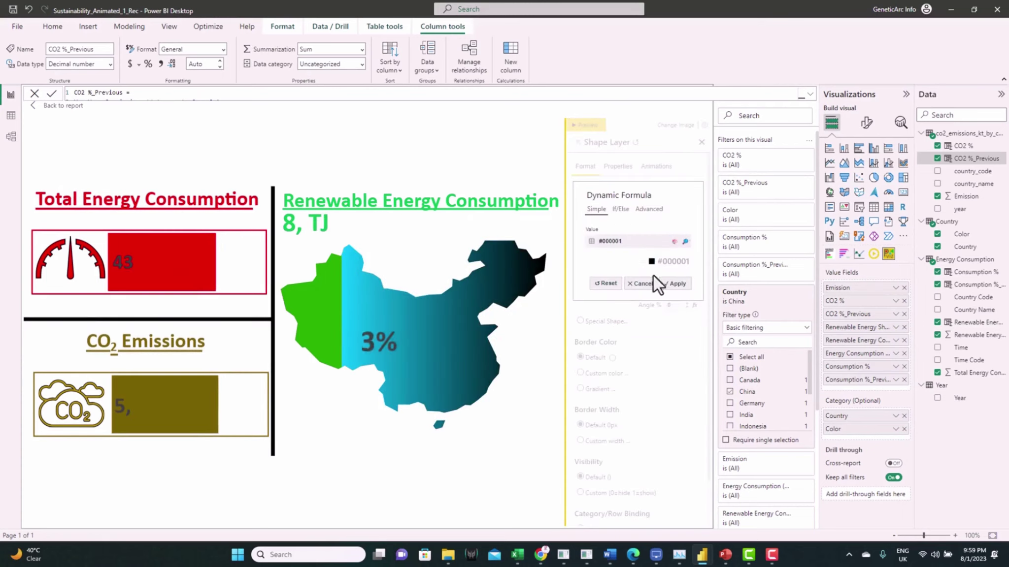
click(684, 242)
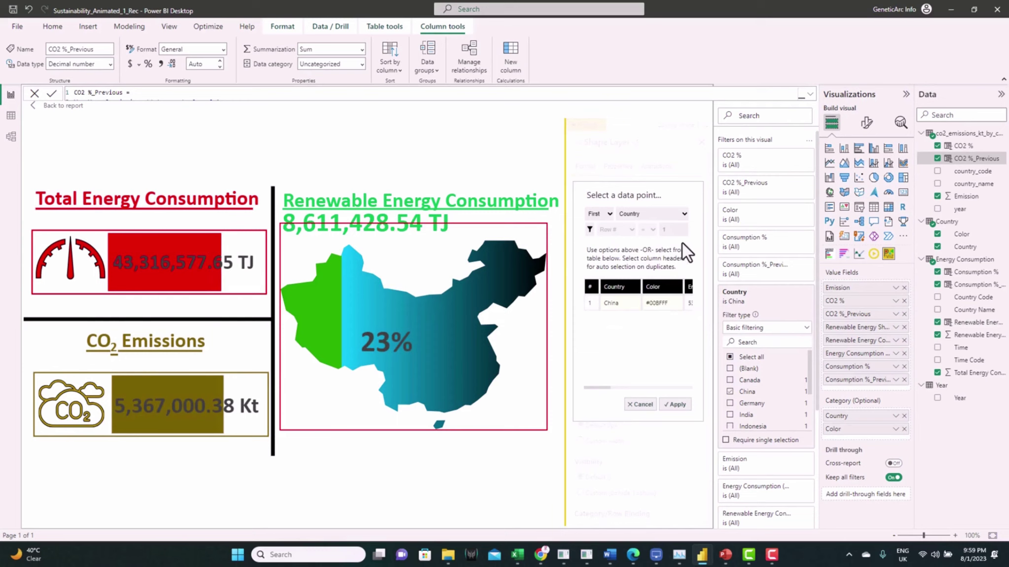
click(658, 217)
click(643, 236)
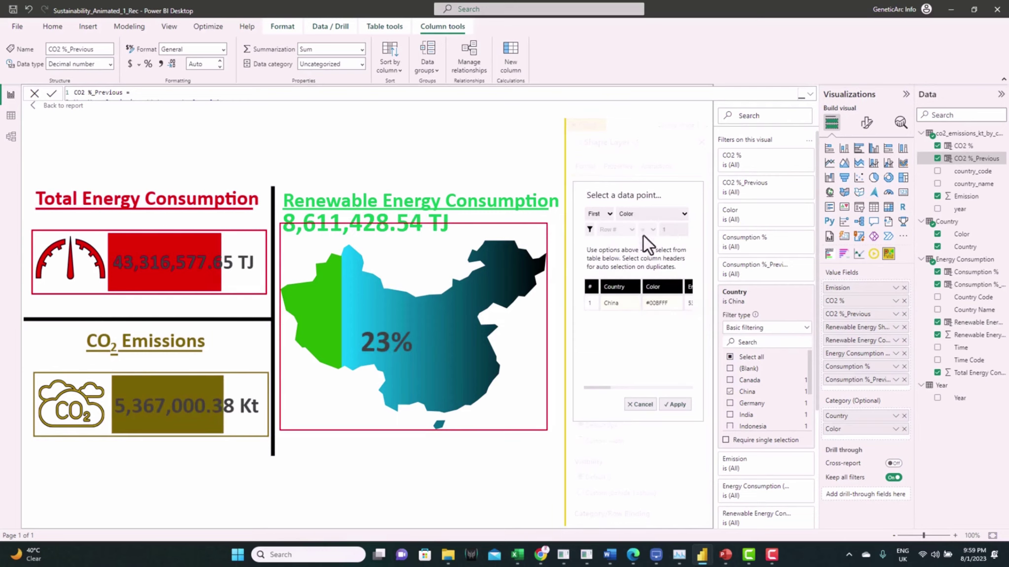
click(677, 405)
click(671, 285)
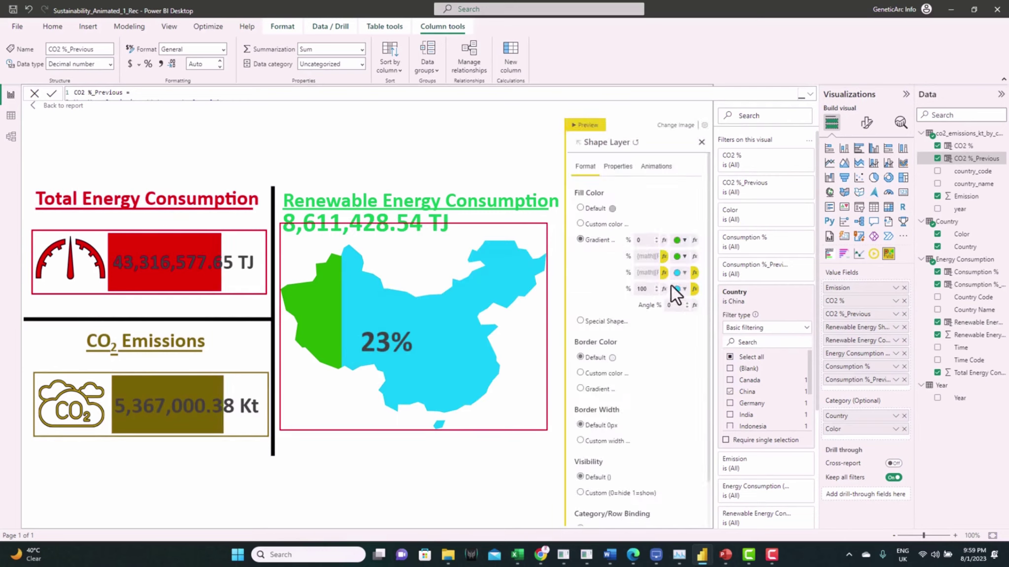
Close the infographic's layer editor and return to the report page
click(702, 142)
click(701, 143)
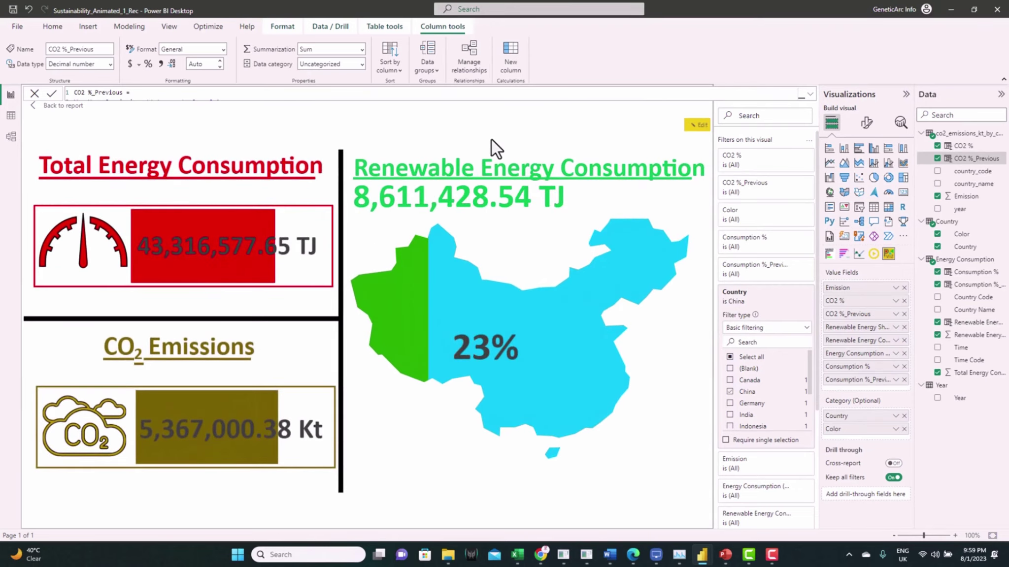
click(59, 106)
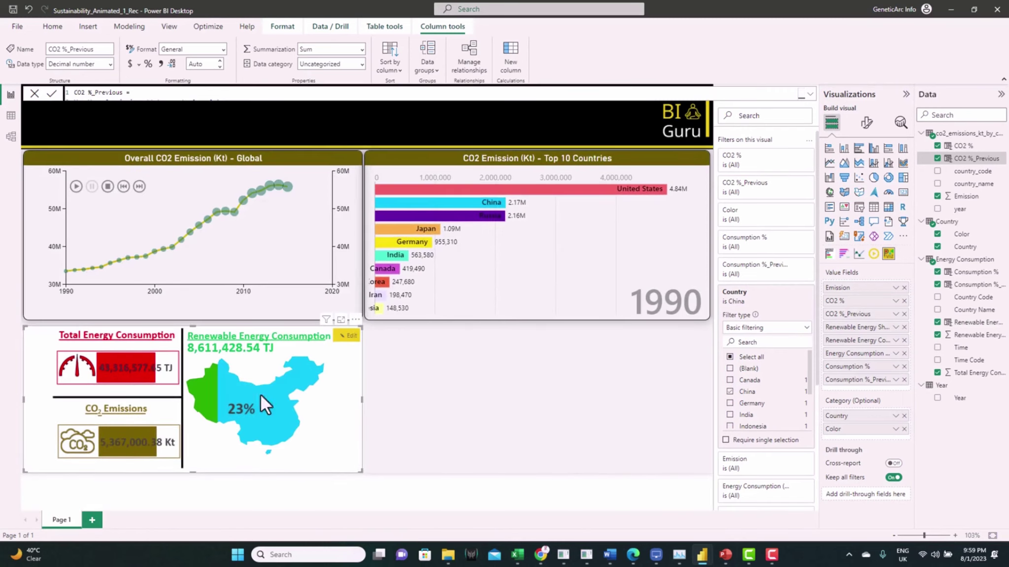
Turn on the infographic visual's title and base its text on the First Country field value
click(866, 123)
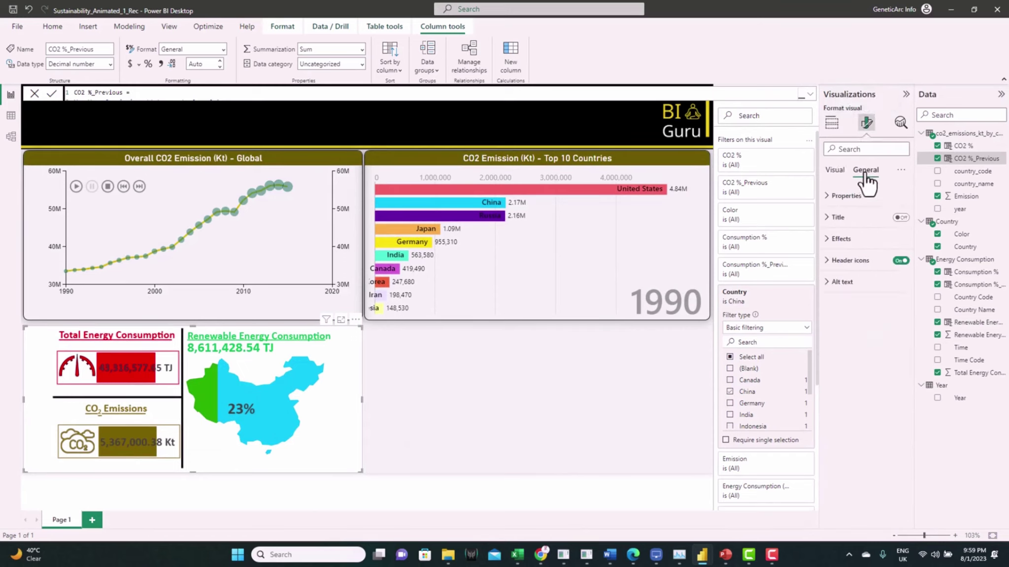
click(865, 172)
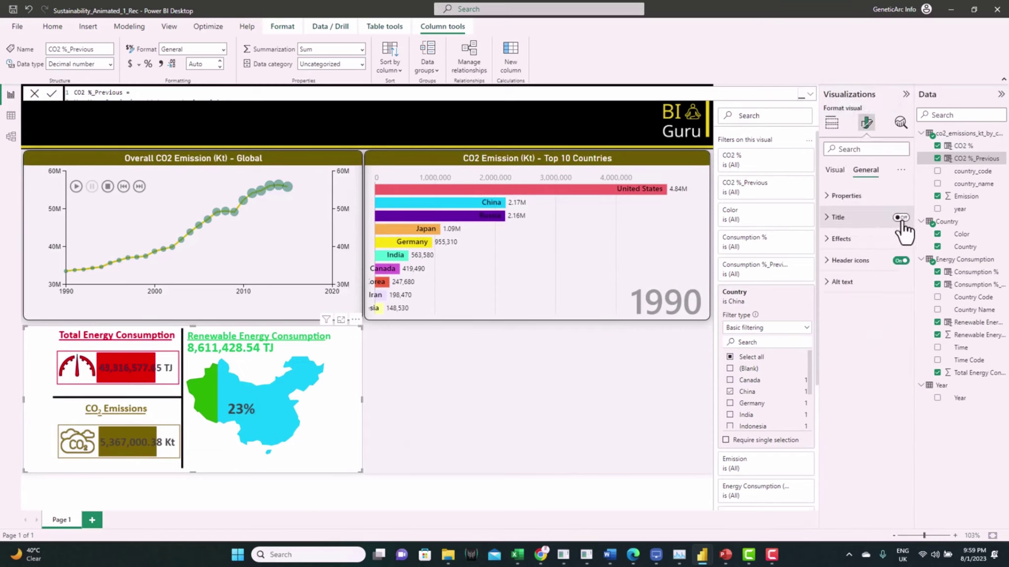
click(901, 219)
click(833, 223)
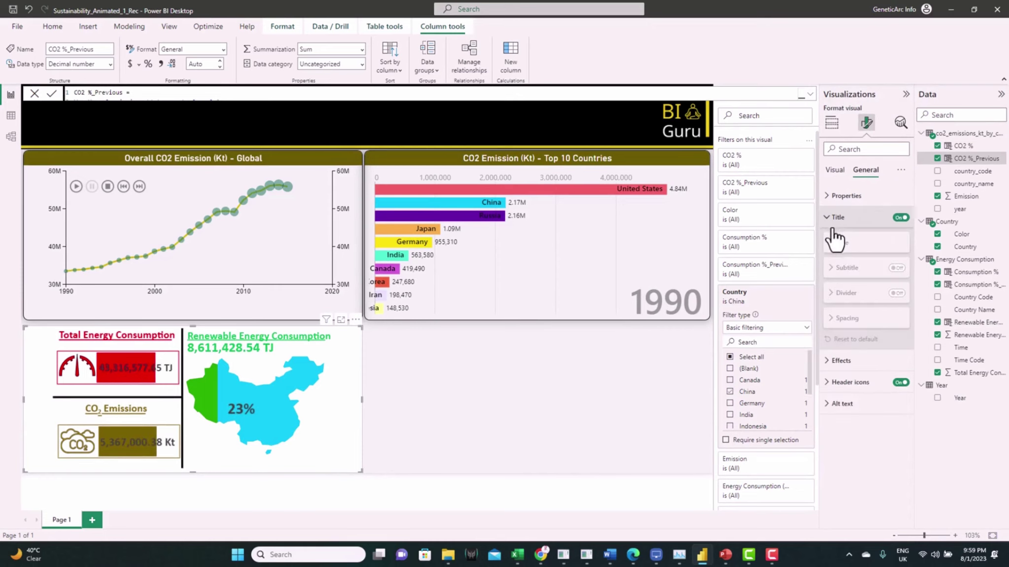
click(834, 240)
click(899, 270)
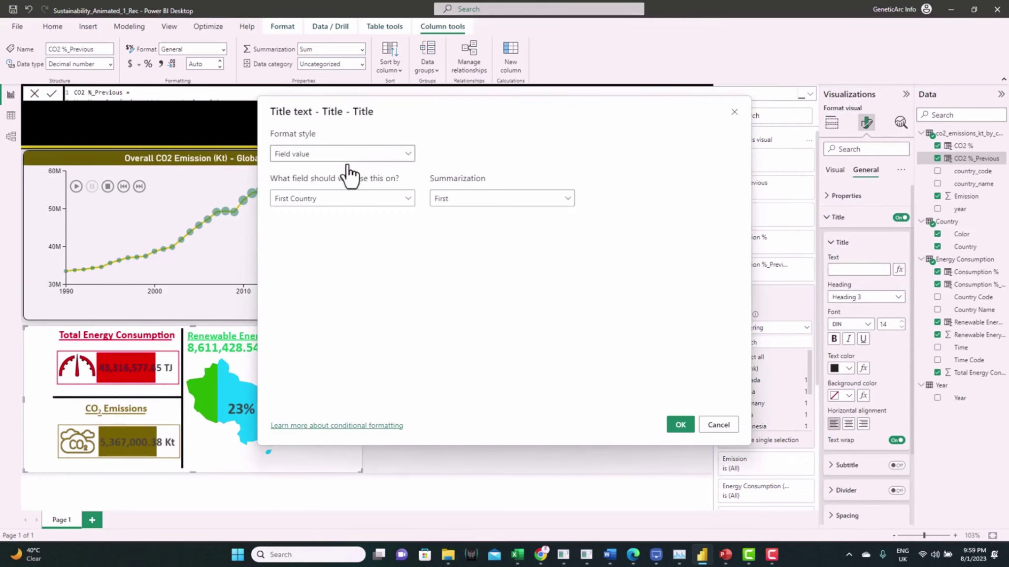
click(674, 427)
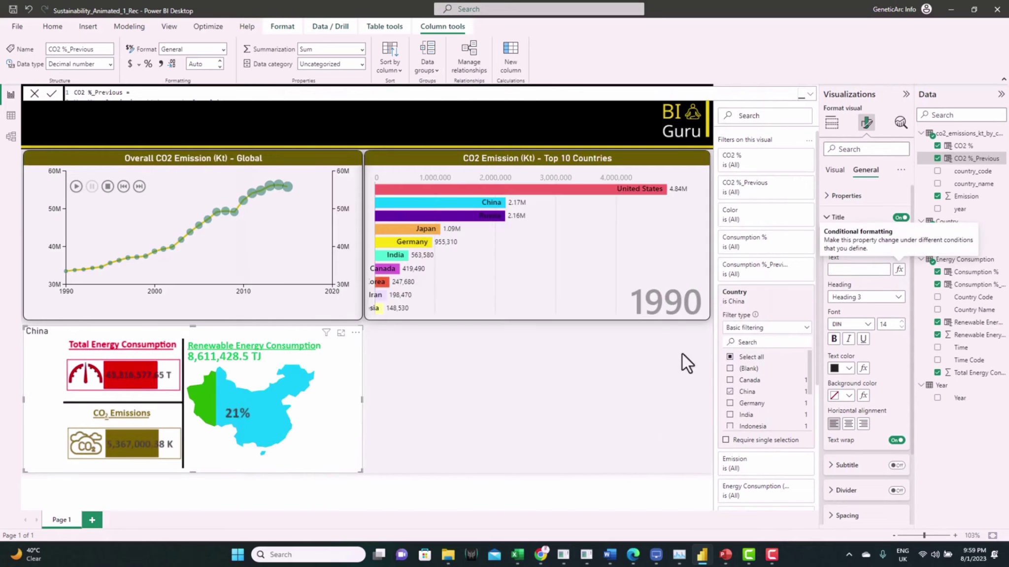
Center the infographic's title and set its text color to the recently used grey
click(848, 424)
click(848, 368)
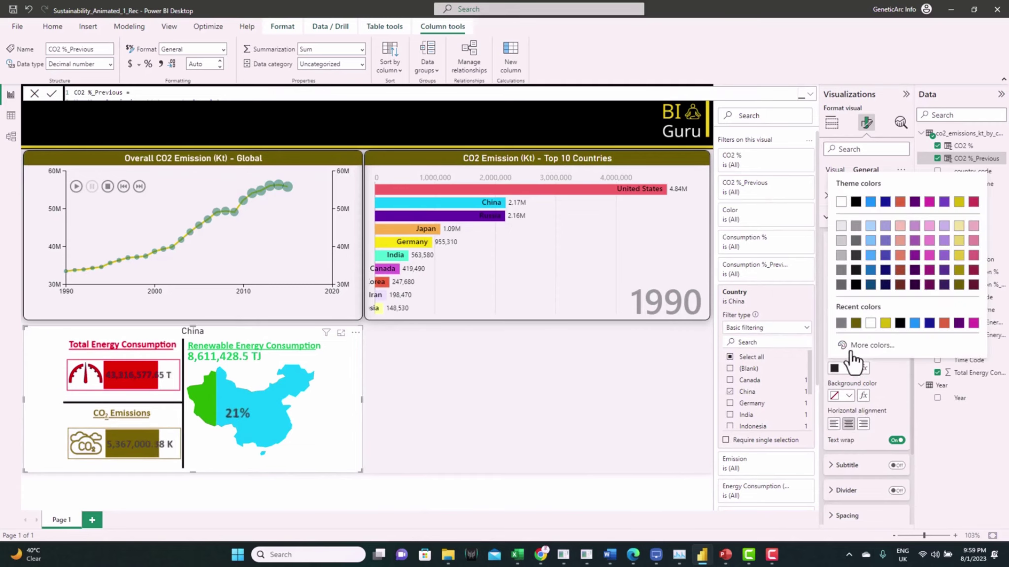
click(844, 327)
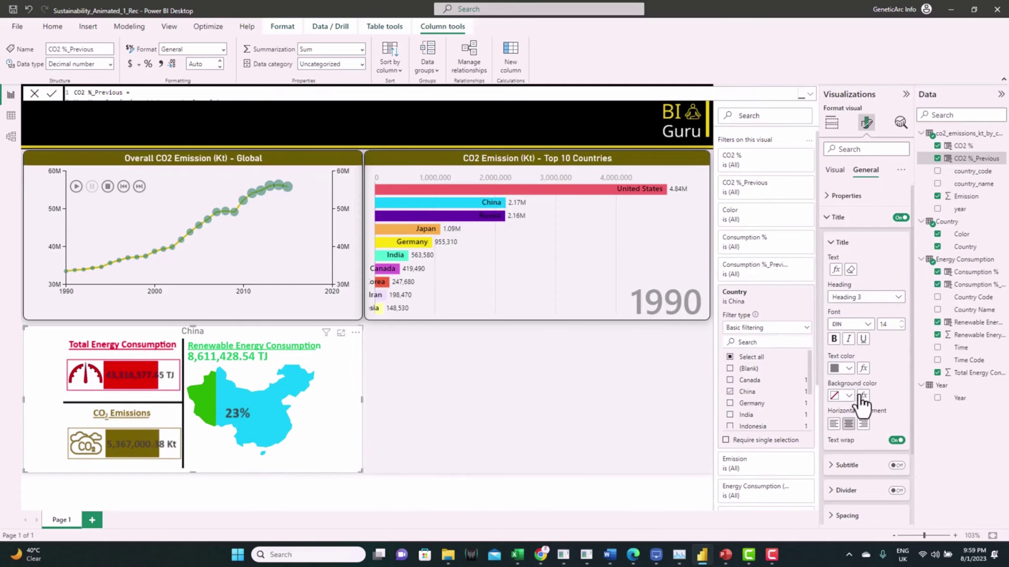
Base the title's background color on the First Color field value from the Country table and underline the title text
click(863, 396)
click(340, 156)
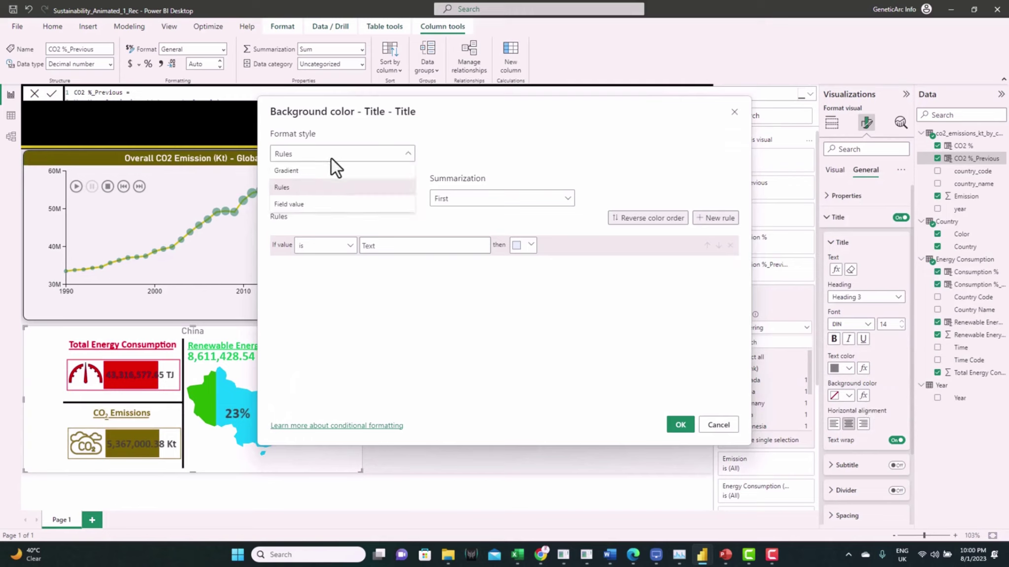
click(302, 202)
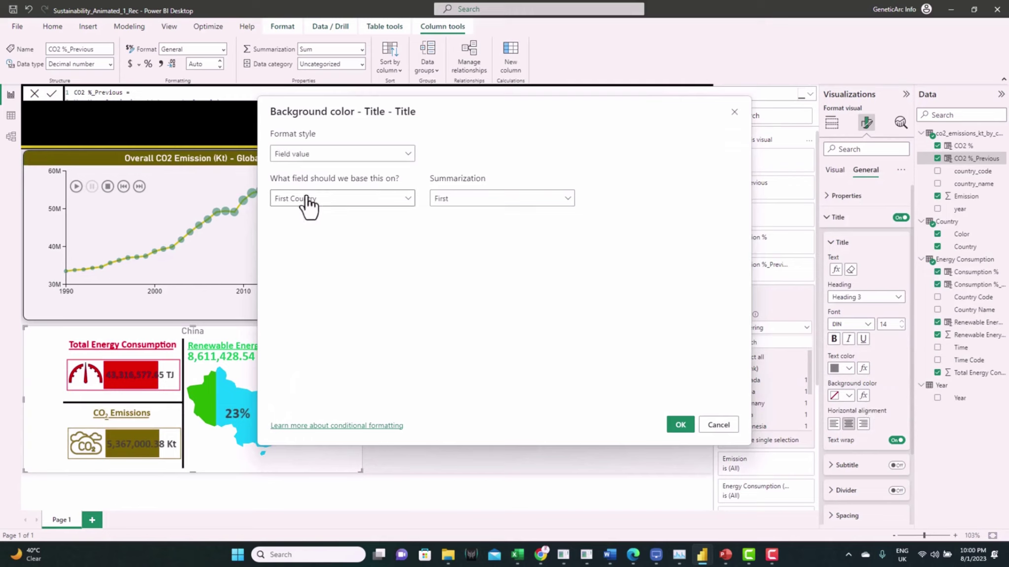
click(408, 200)
click(279, 249)
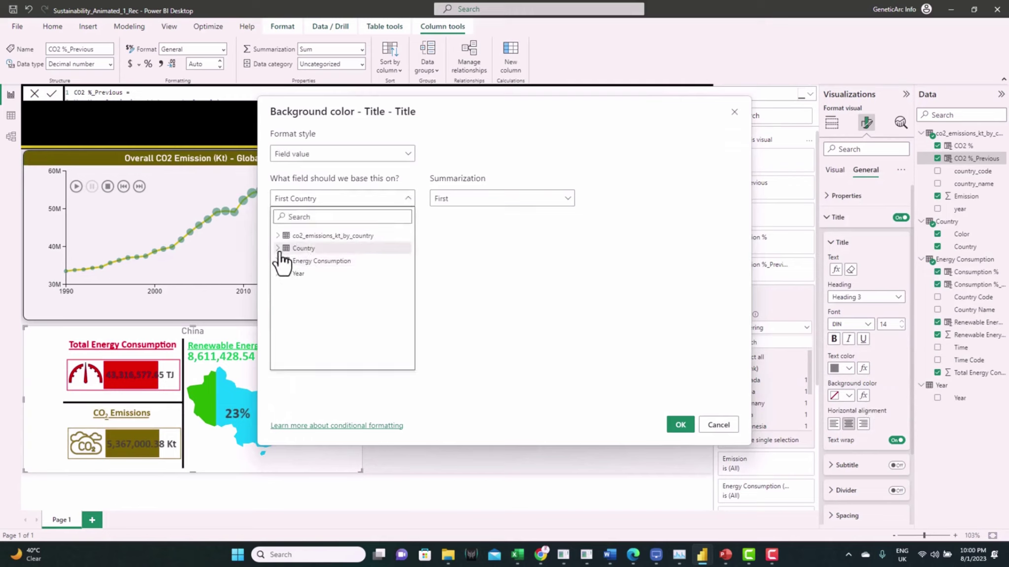
click(310, 261)
click(677, 424)
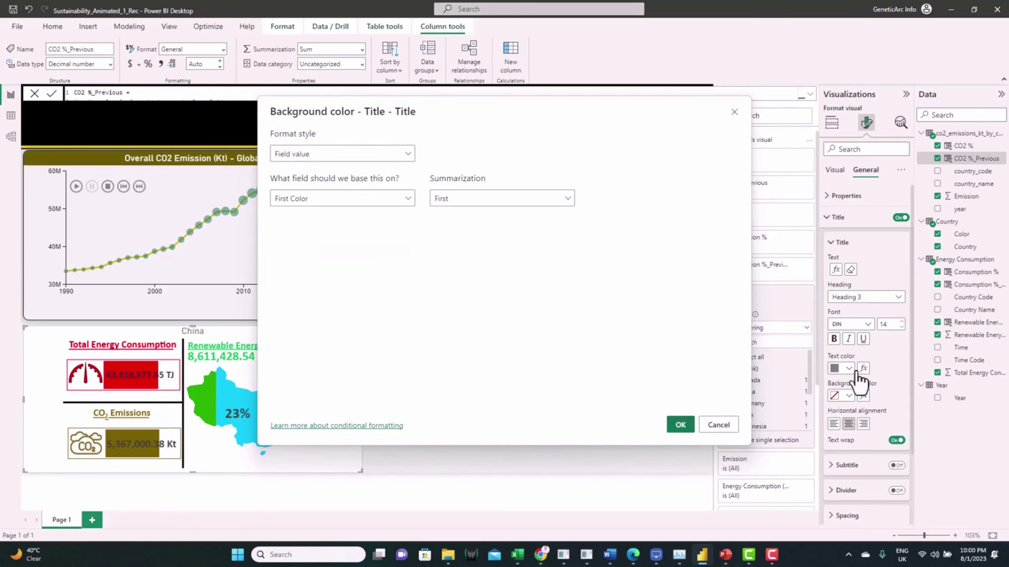
click(863, 339)
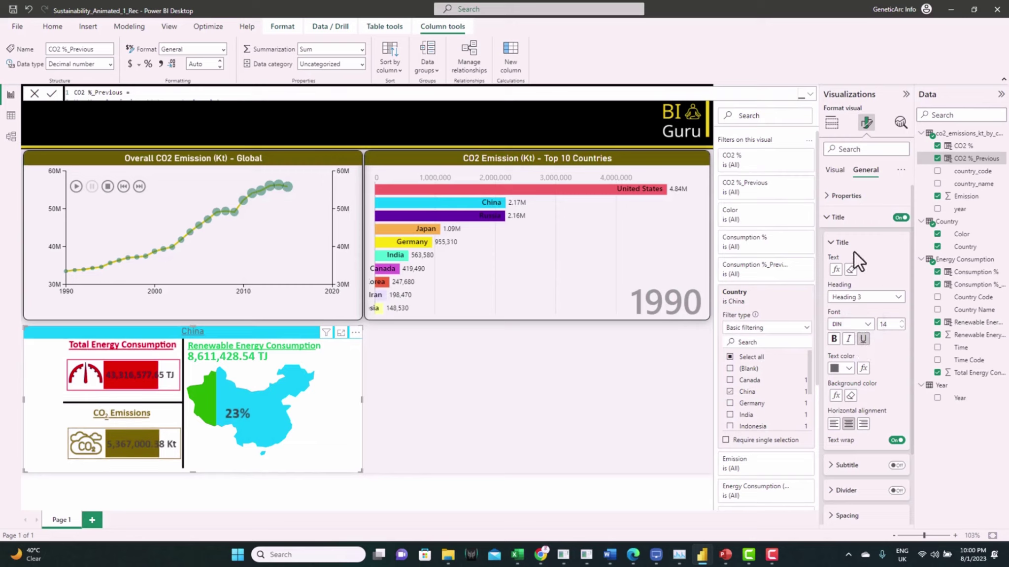
click(836, 218)
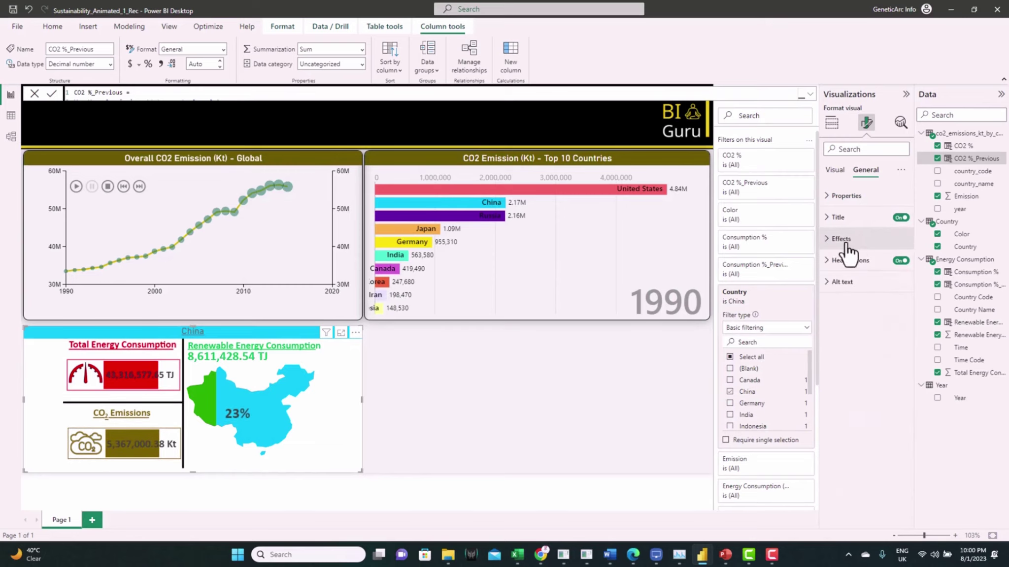
Turn on the infographic's visual border and set its rounded corners to 10 px
click(847, 244)
click(896, 350)
click(857, 350)
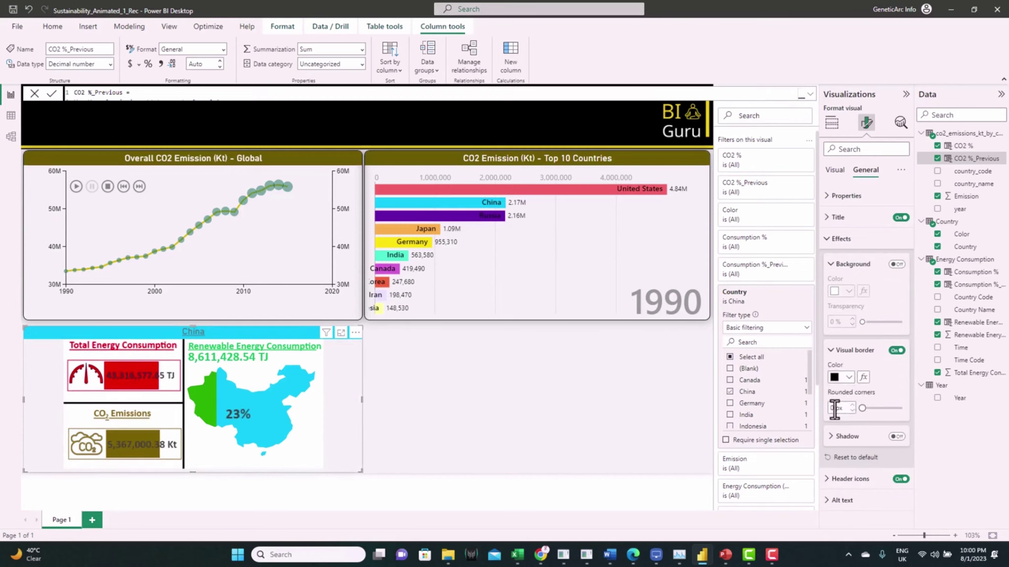
text(10)
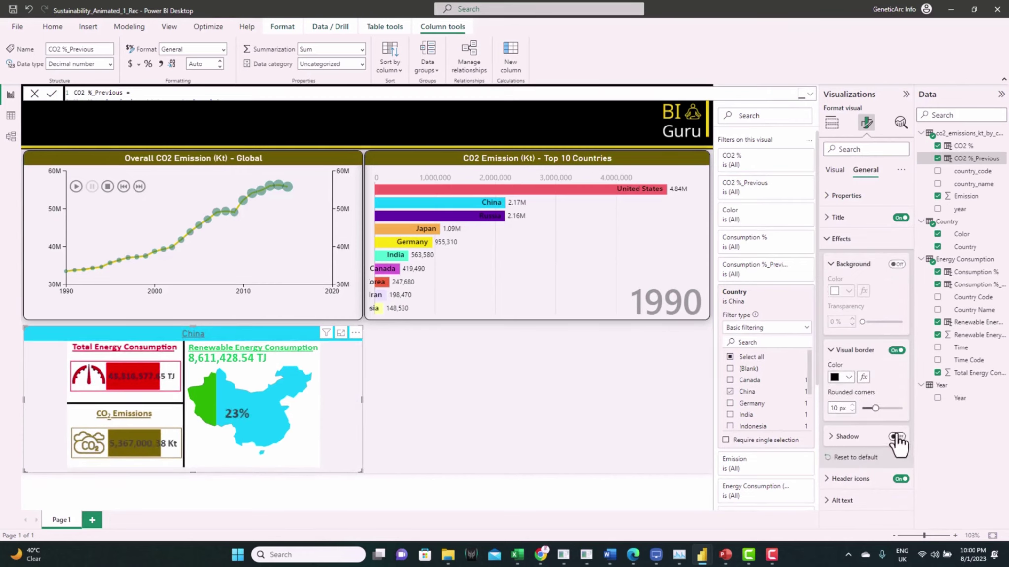
Turn on the infographic's shadow and set its position to Center
click(896, 437)
click(853, 437)
scroll(853, 439, down, 2)
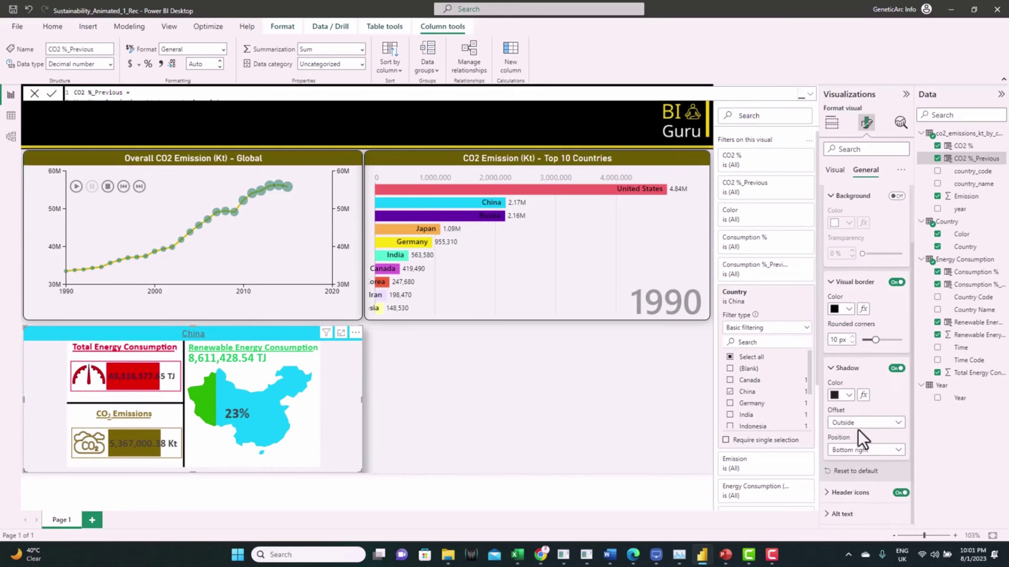
click(862, 450)
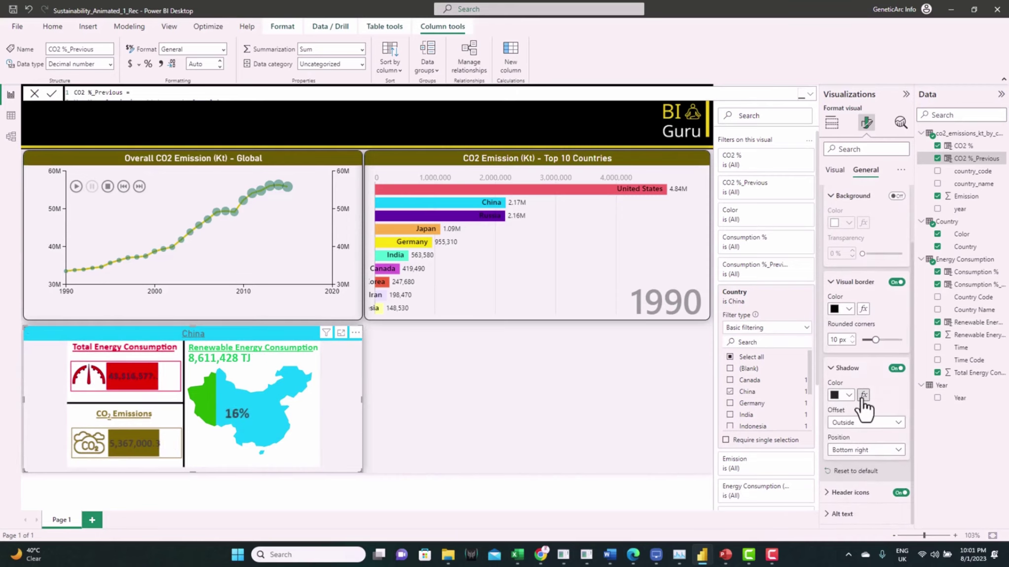
Base the infographic's shadow color on the first Color value from the Country table, using the Field value format style
click(863, 395)
click(309, 156)
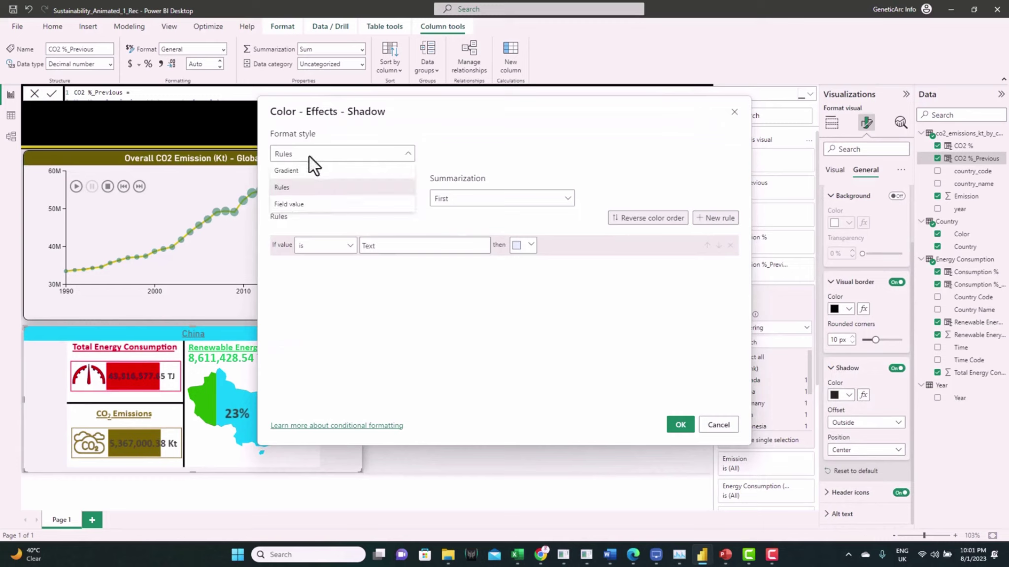
click(308, 207)
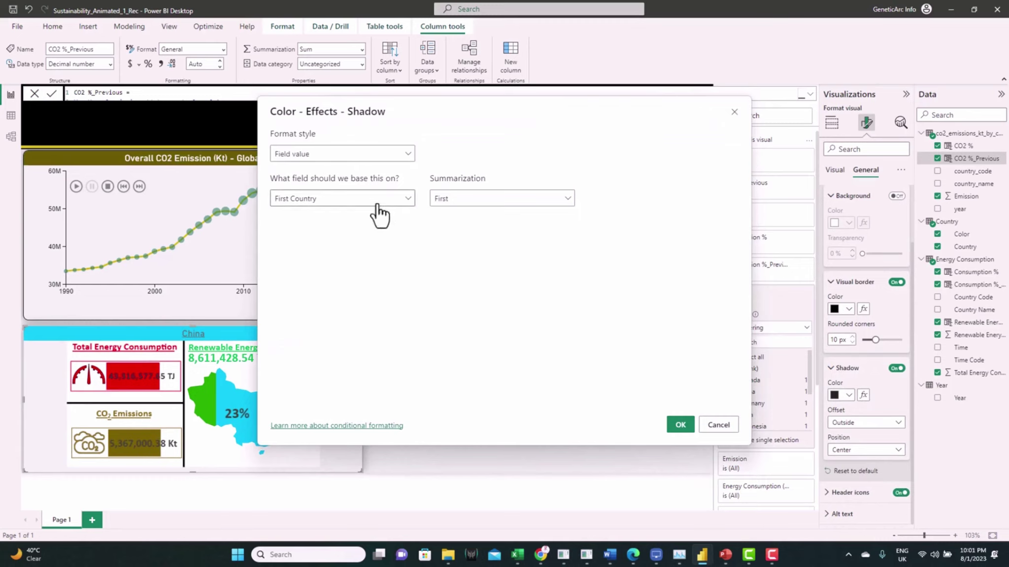
click(377, 209)
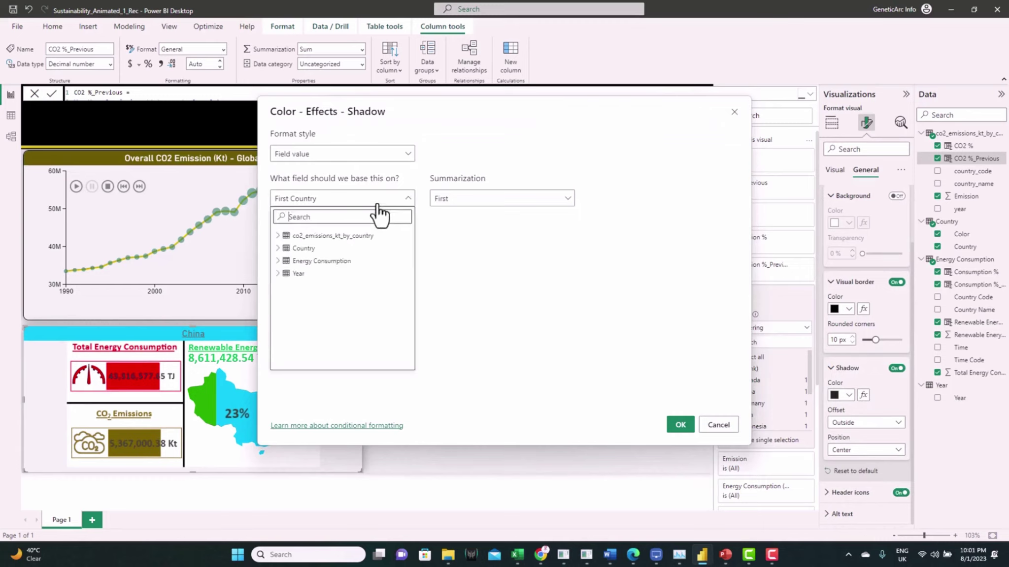
click(278, 248)
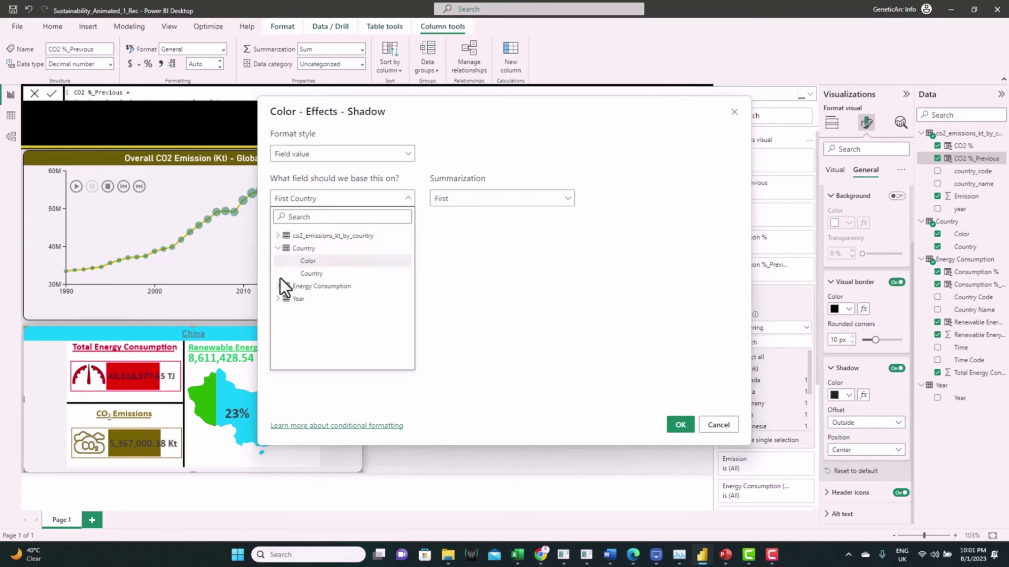
click(308, 262)
click(681, 427)
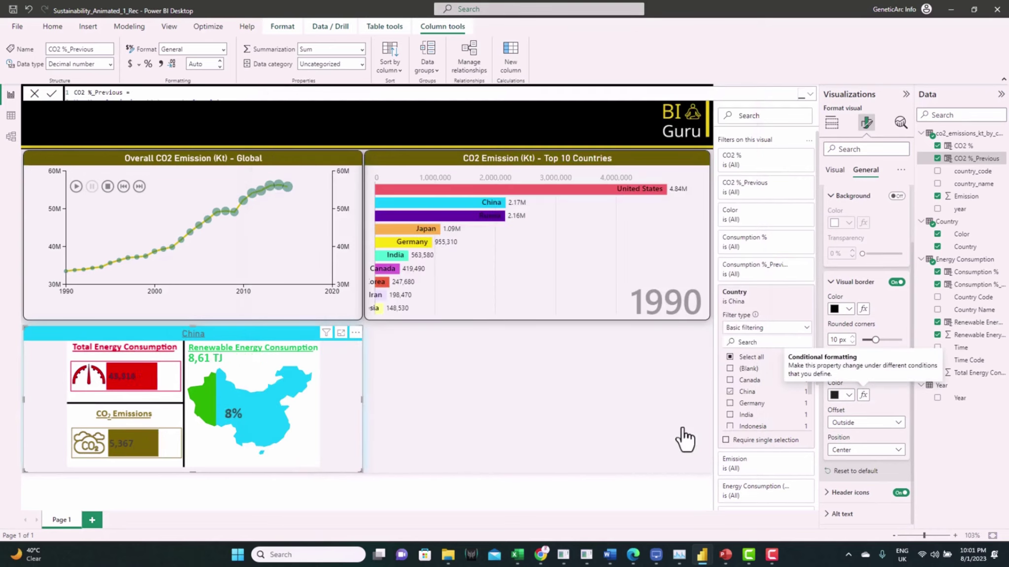
Narrow the China infographic to about three-quarters of its width and play the year animation
drag(359, 408, 273, 395)
click(353, 392)
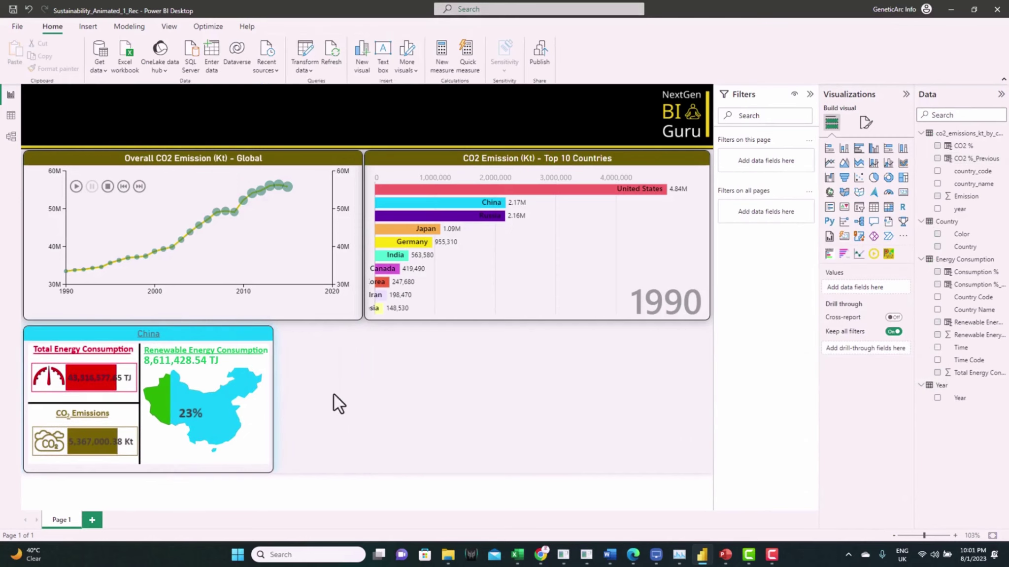
click(76, 188)
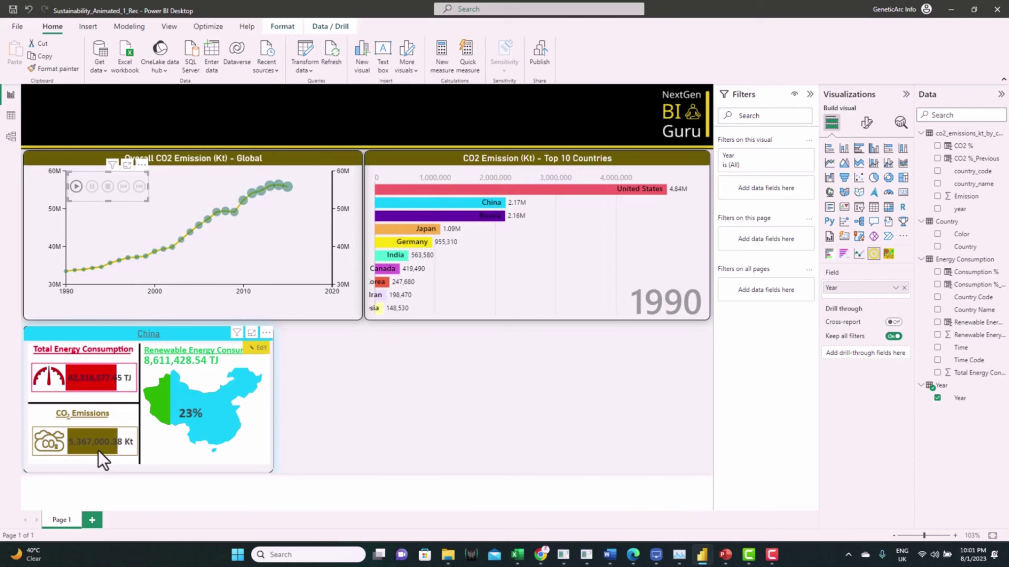
Give the CO2 Emissions bar in the China infographic a lighter gold custom fill color and close the editor
click(257, 347)
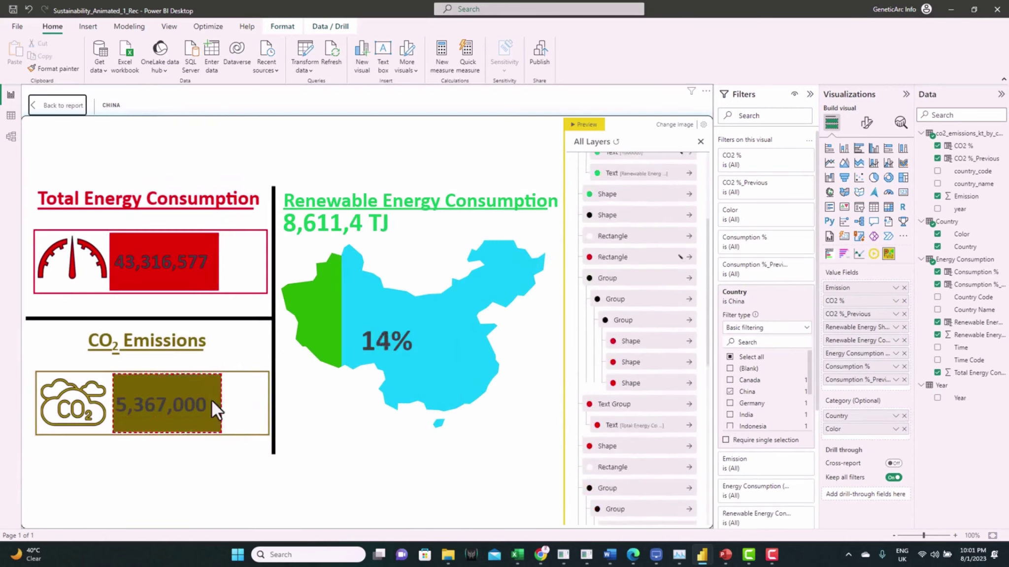
click(214, 427)
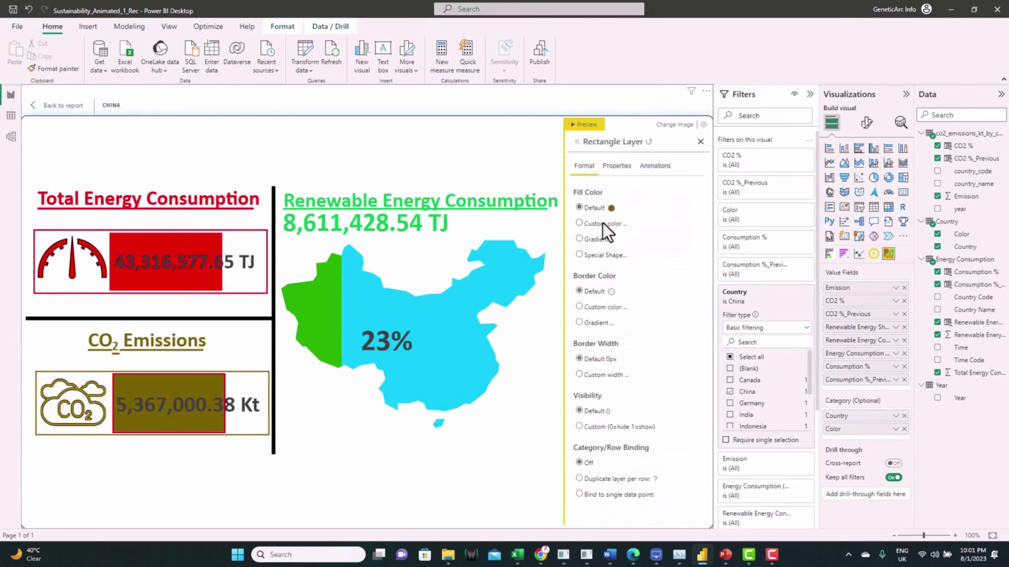
click(603, 224)
click(684, 226)
click(579, 333)
click(661, 269)
click(673, 364)
click(700, 145)
click(700, 145)
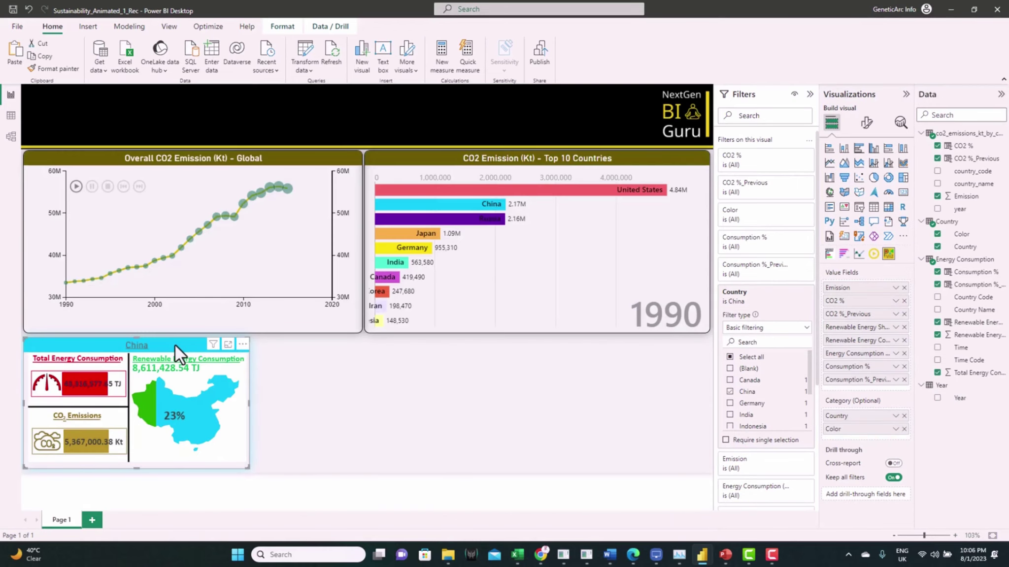
Duplicate the China infographic twice and line the copies up beside the original in one row
key(ctrl+c)
key(ctrl+v)
drag(170, 344, 397, 345)
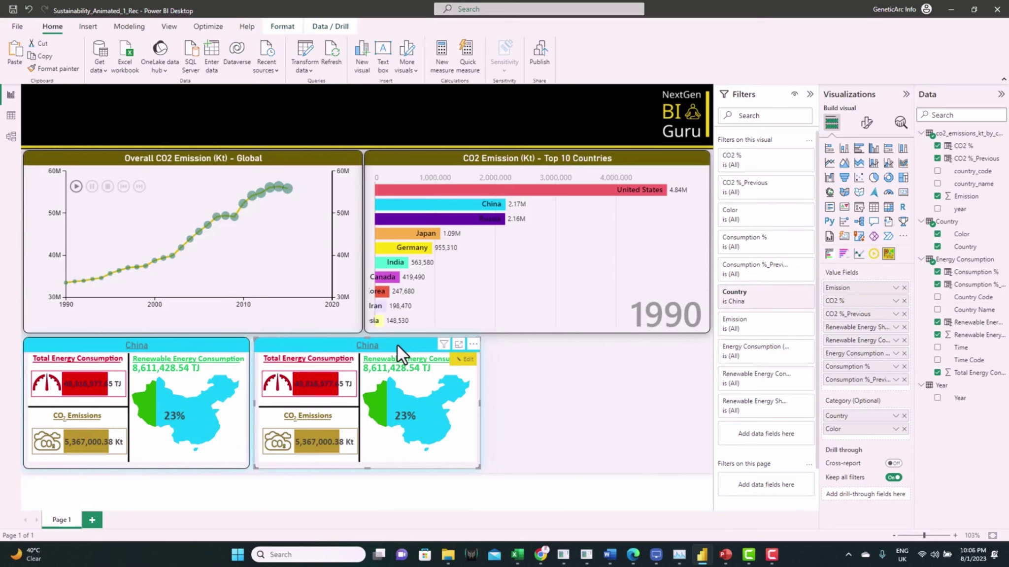
key(ctrl+v)
drag(193, 355, 626, 345)
Filter the middle infographic copy's Country to United States only
click(329, 347)
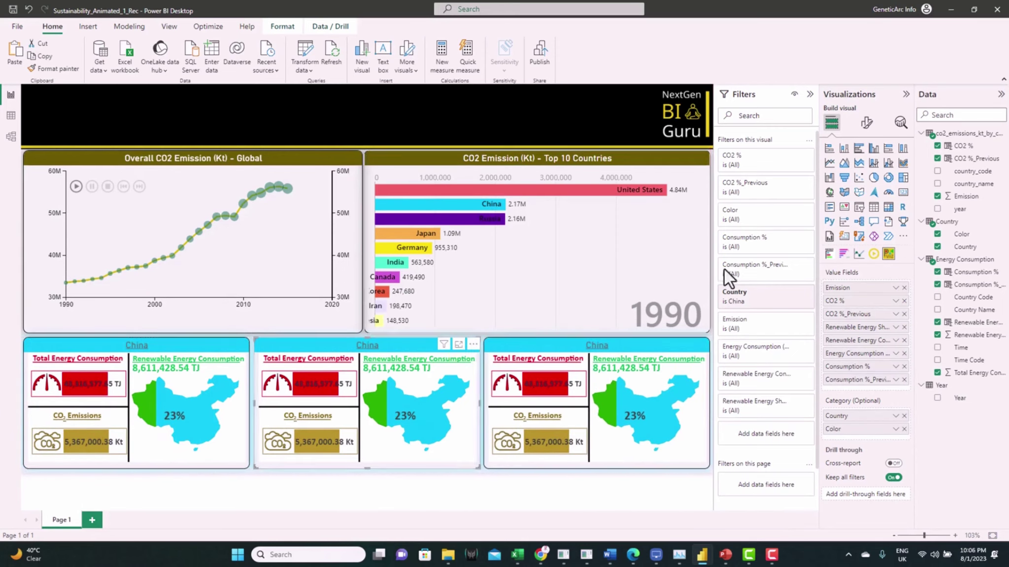
click(793, 292)
click(730, 390)
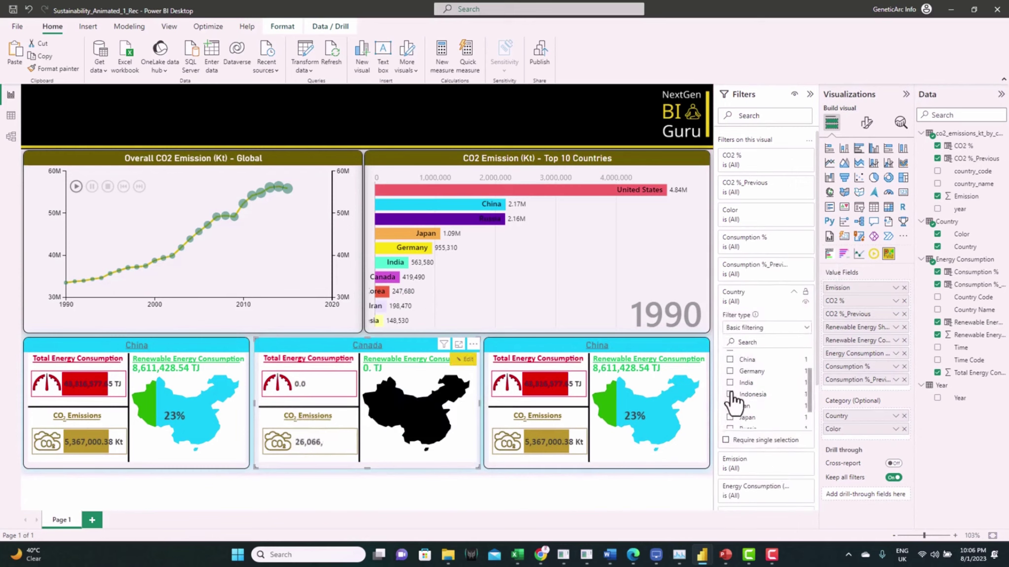
click(730, 390)
Filter the third infographic copy's Country to India only
click(553, 349)
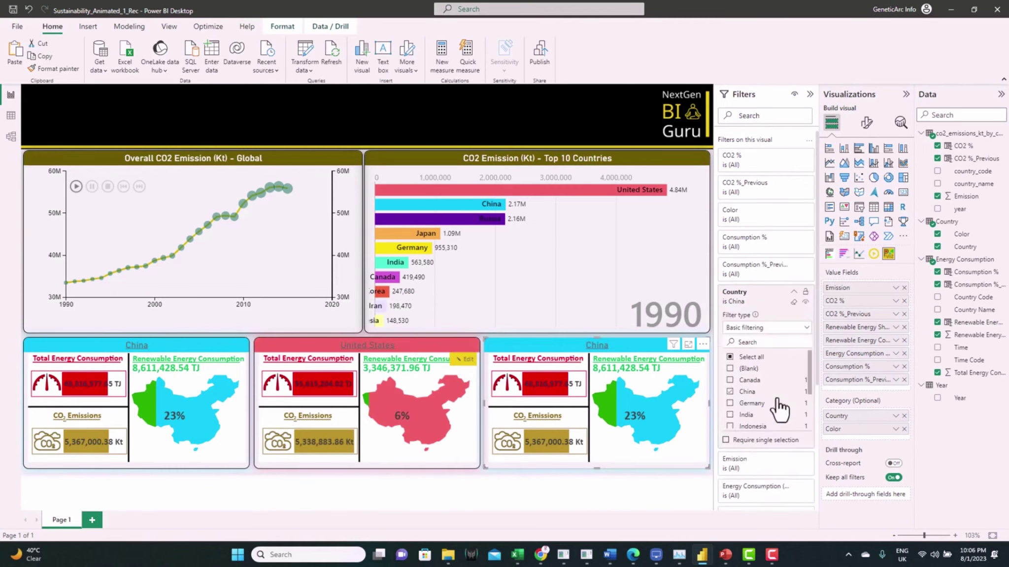
scroll(731, 389, down, 1)
click(730, 391)
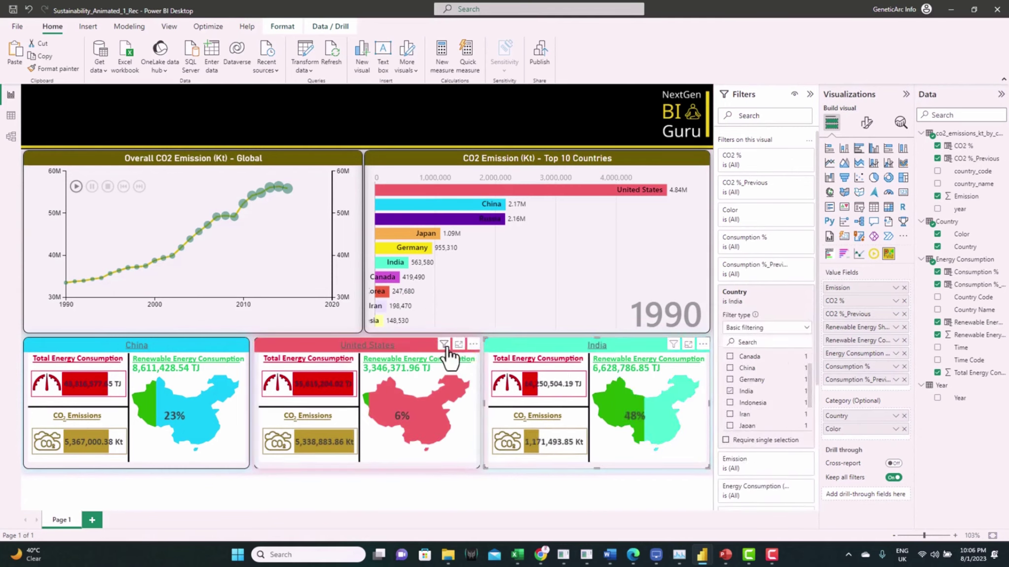
Replace the United States infographic's design with the USA SVG file, keeping the configurations of the existing layers
click(459, 344)
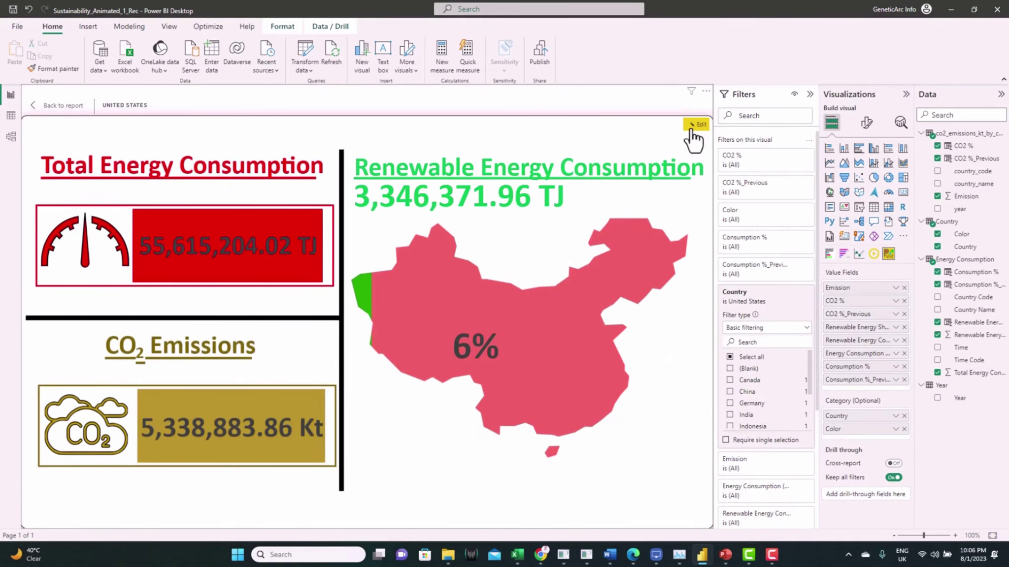
click(692, 127)
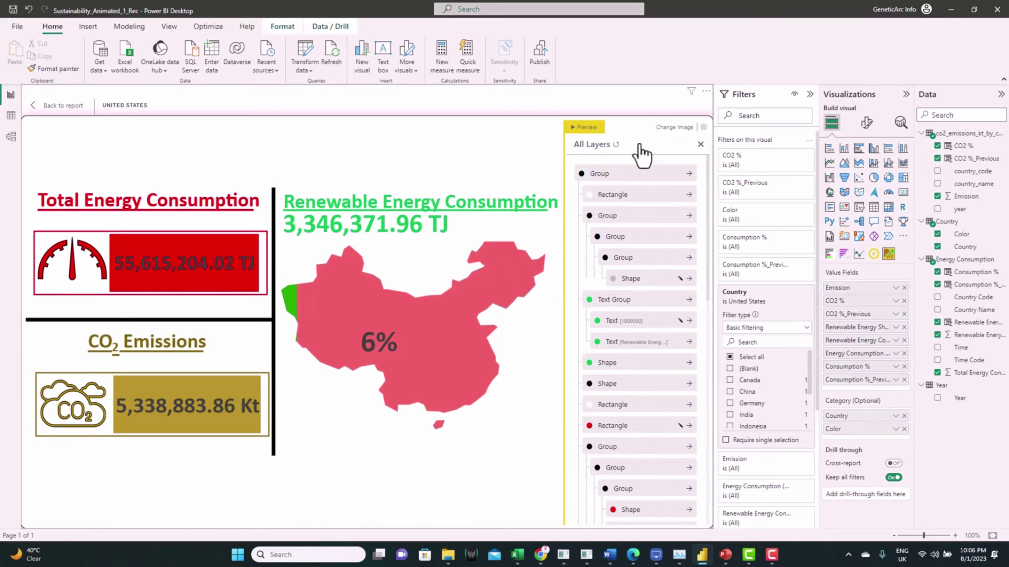
click(677, 129)
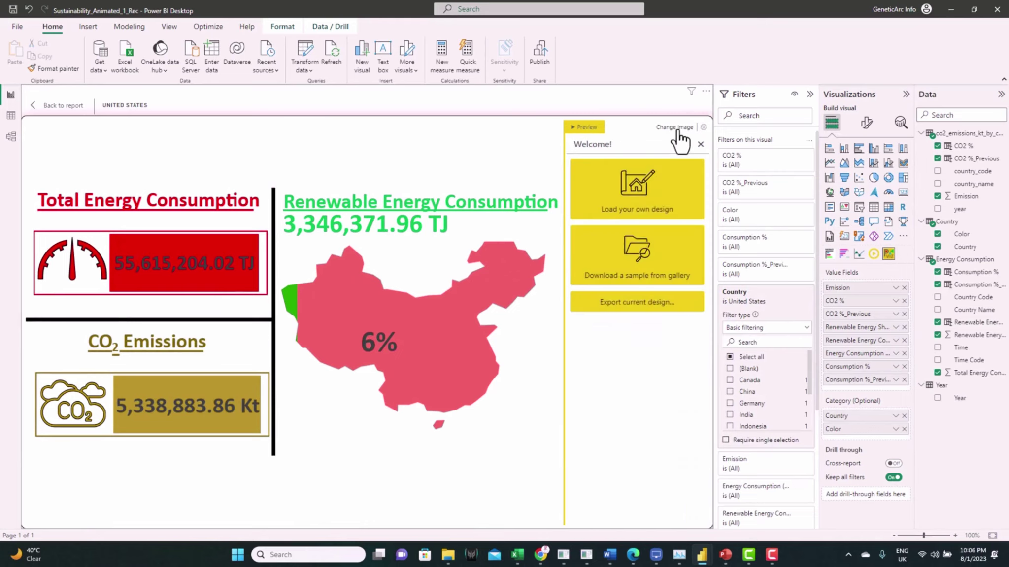
click(658, 204)
click(647, 261)
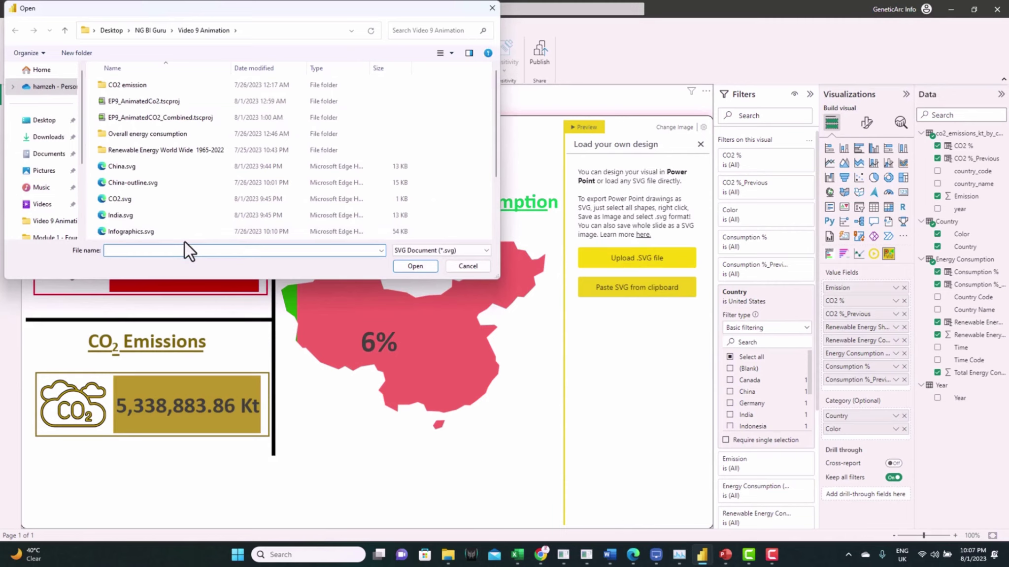
text(usa)
key(Down)
key(Return)
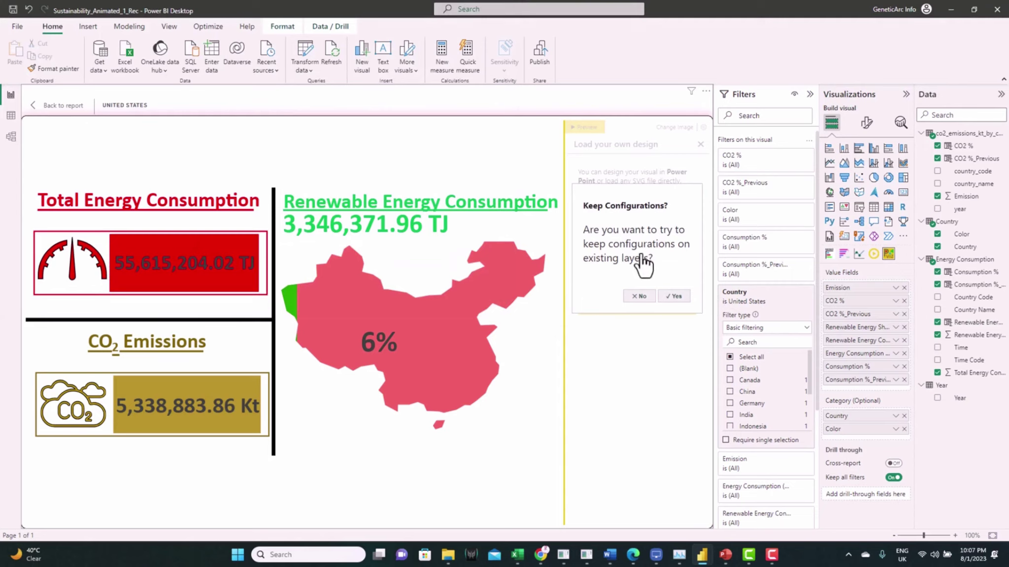
click(672, 296)
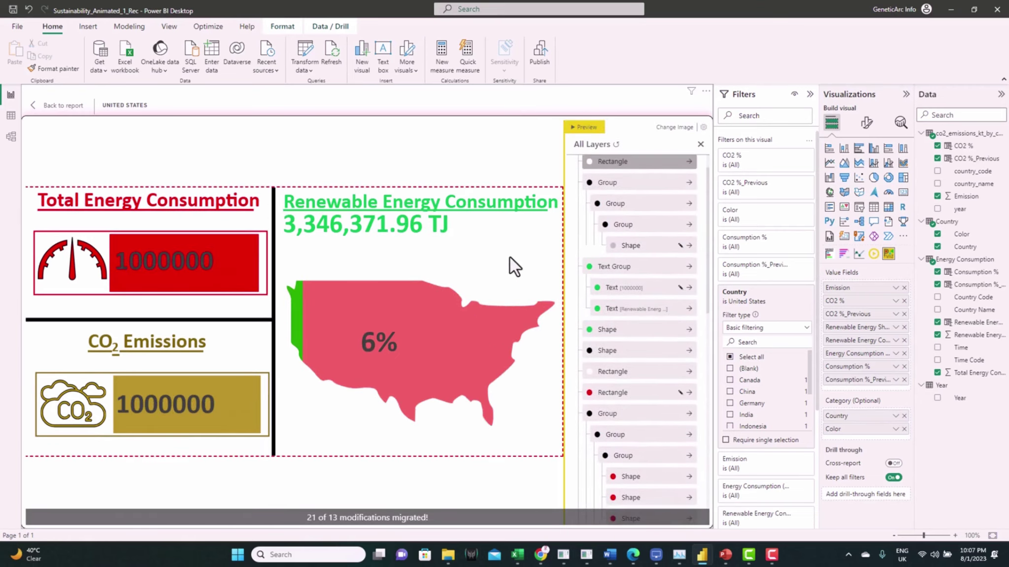
Give the United States' Total Energy Consumption number a typing animation of the first Energy Consumption (TJ) value with the suffix TJ
click(191, 271)
click(655, 168)
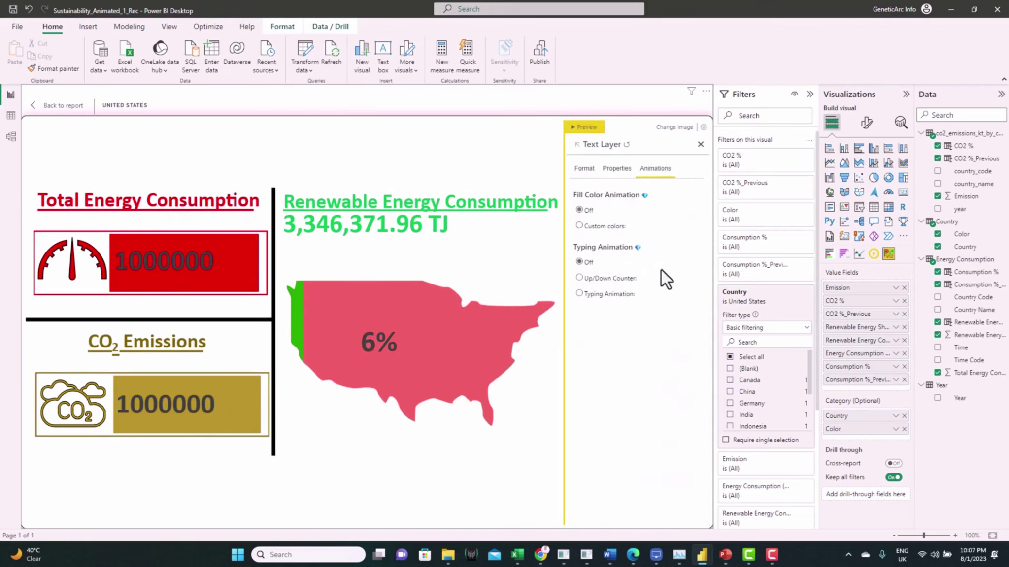
click(579, 278)
click(706, 318)
click(699, 319)
click(656, 216)
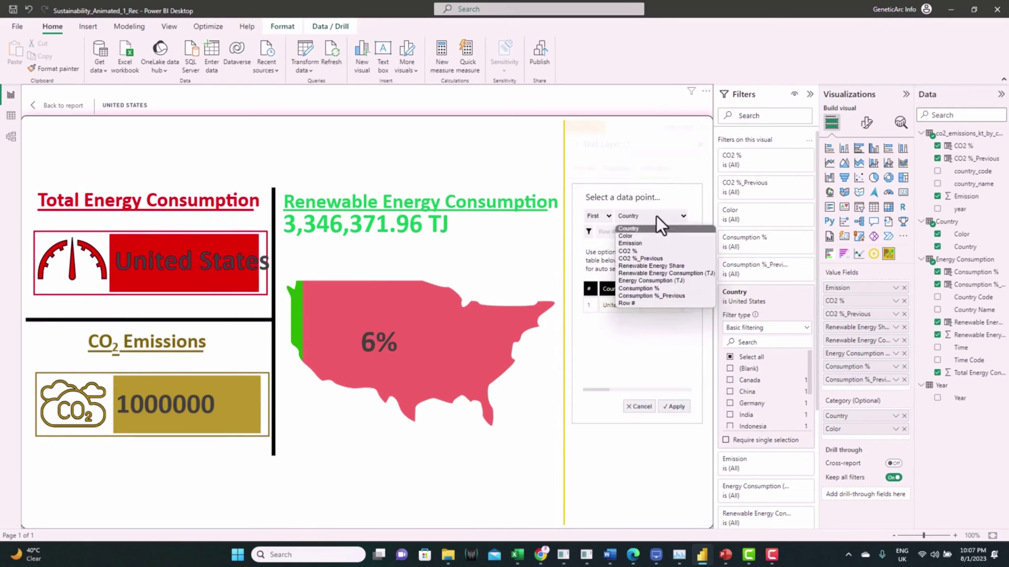
click(650, 280)
click(676, 406)
click(667, 308)
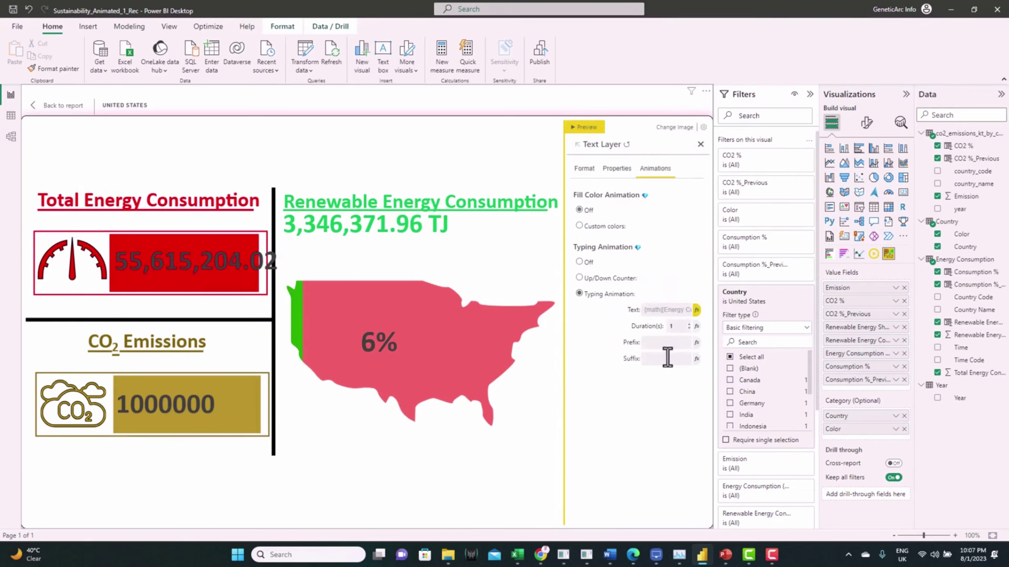
Switch the Total Energy Consumption number to a custom font size so it fits its bar
click(616, 169)
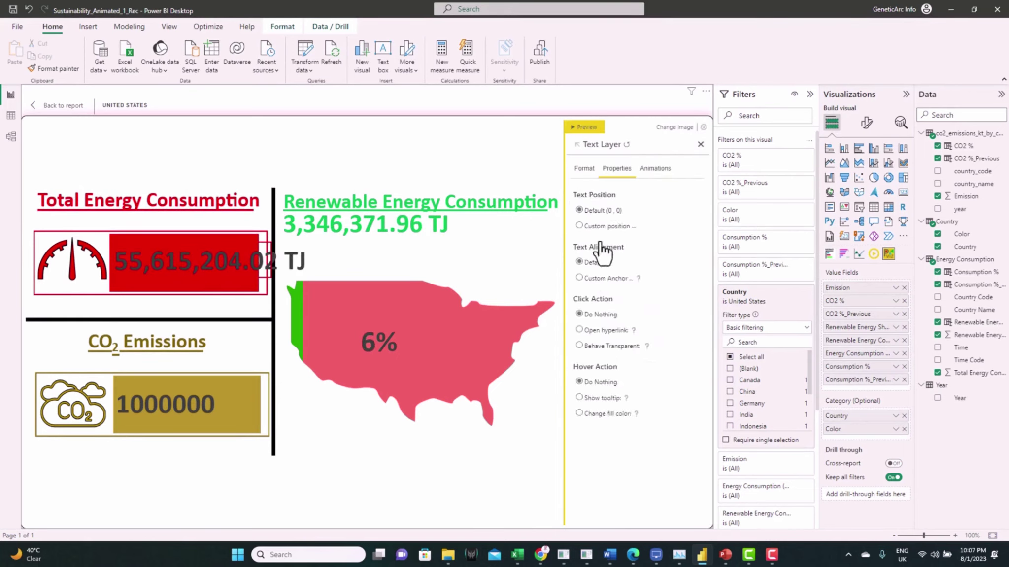
click(586, 170)
click(616, 345)
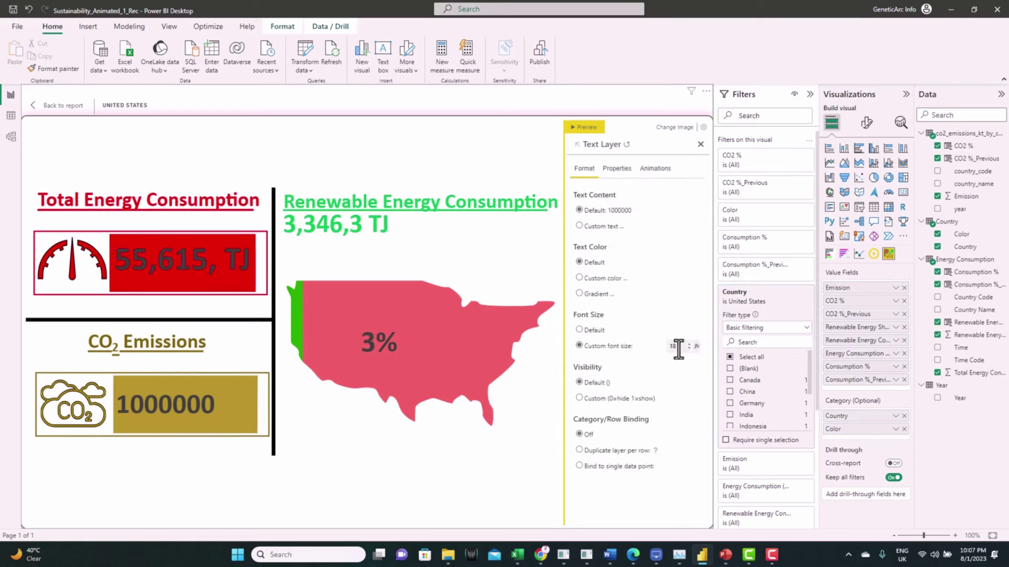
Give the United States' CO2 Emissions number a typing animation of the first Emission value with the suffix Kt
click(655, 169)
click(594, 317)
click(660, 288)
click(682, 217)
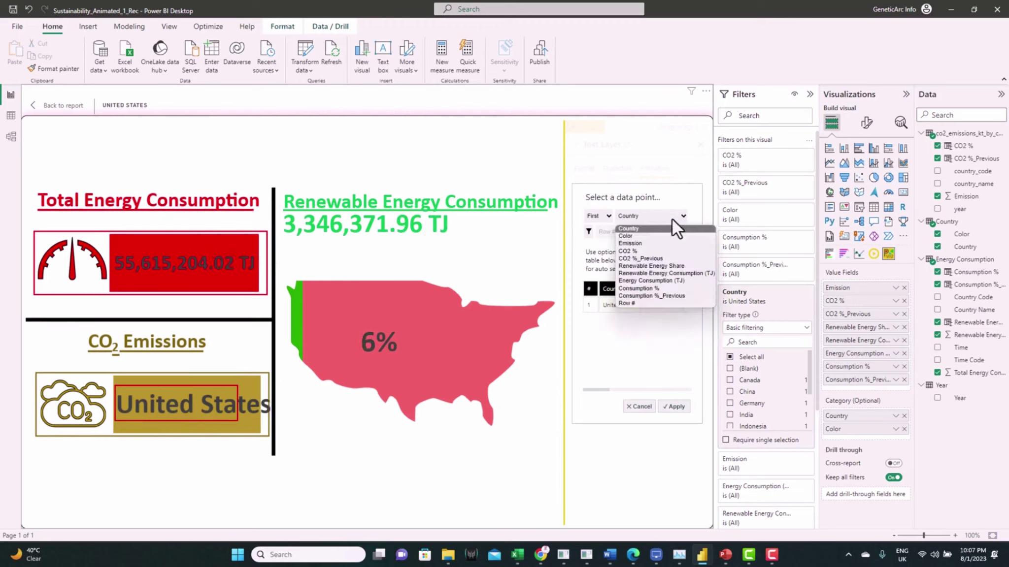
click(665, 250)
click(672, 406)
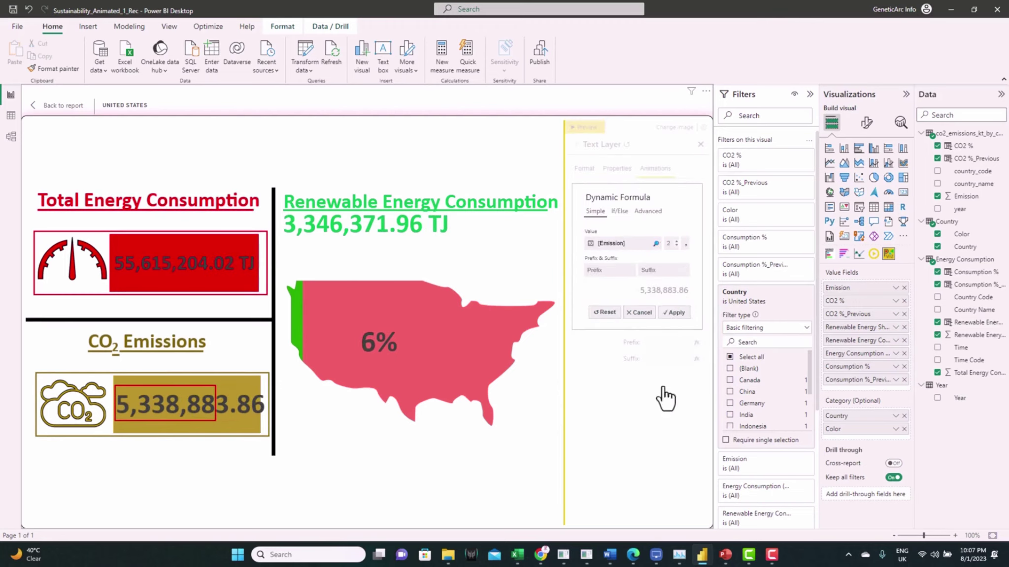
click(662, 358)
text(Kt)
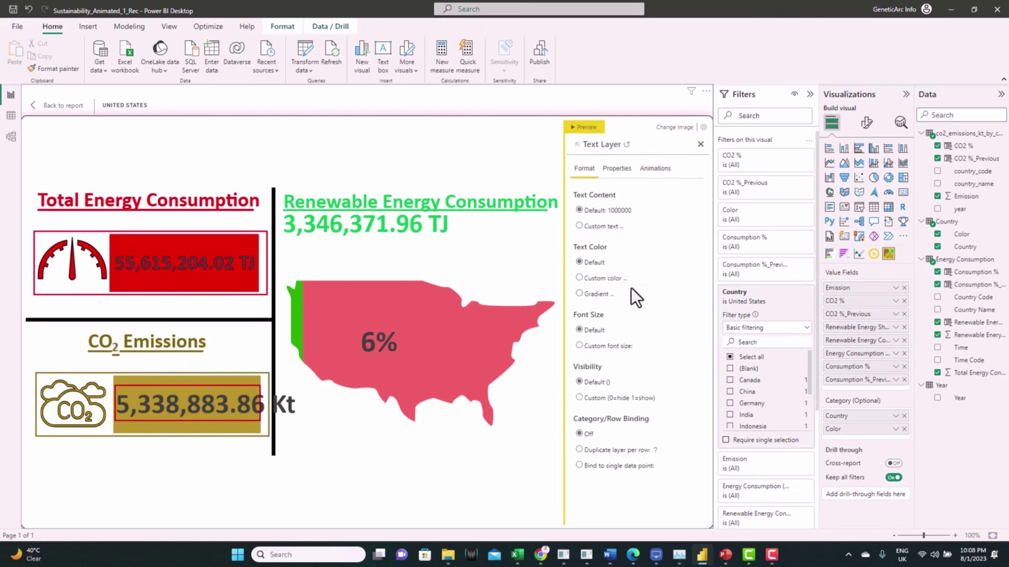
Set the CO2 Emissions number's custom font size to 11, return to the report and close the infographic editor
click(616, 346)
click(674, 346)
text(11)
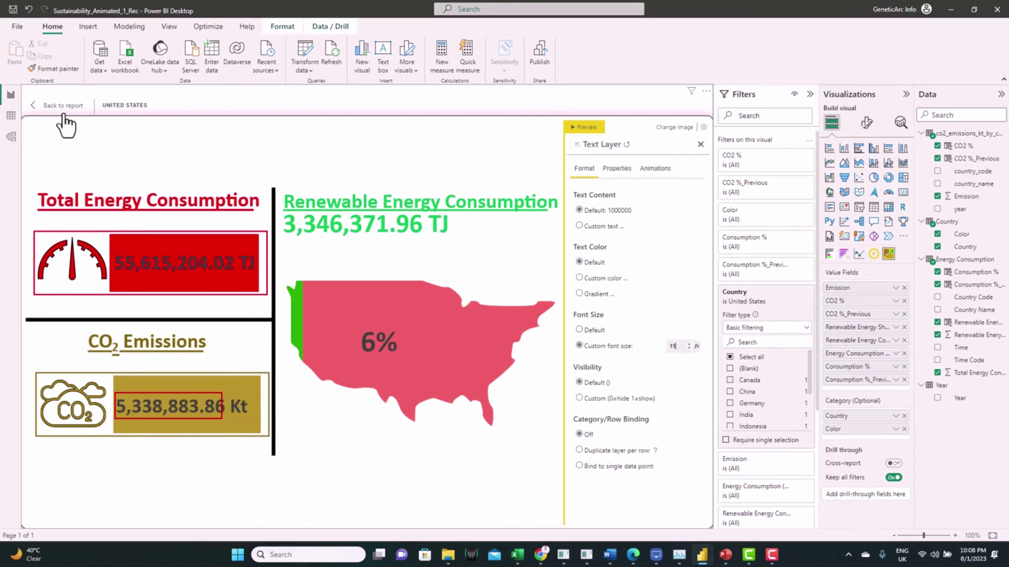
click(61, 109)
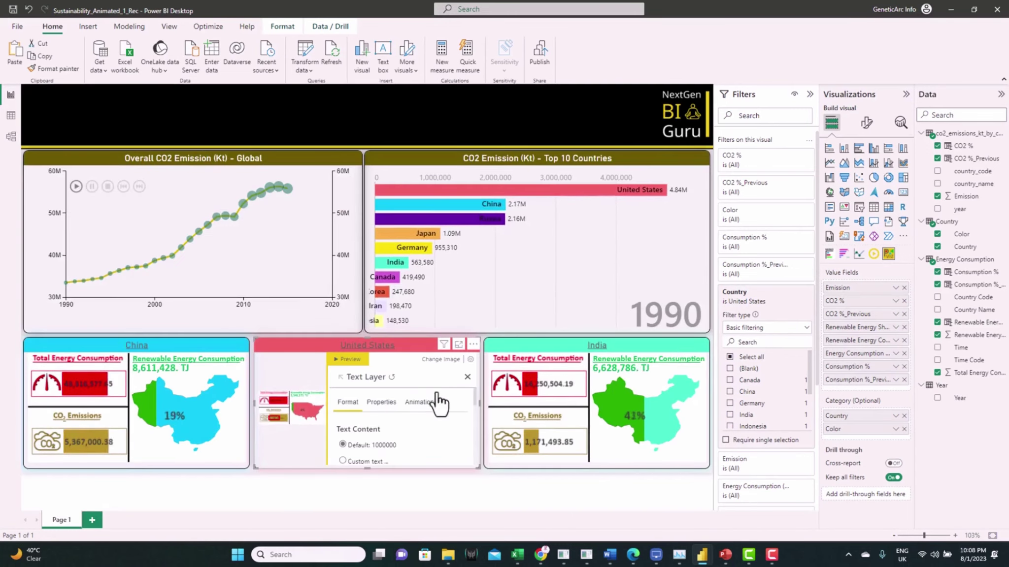
click(466, 377)
click(468, 377)
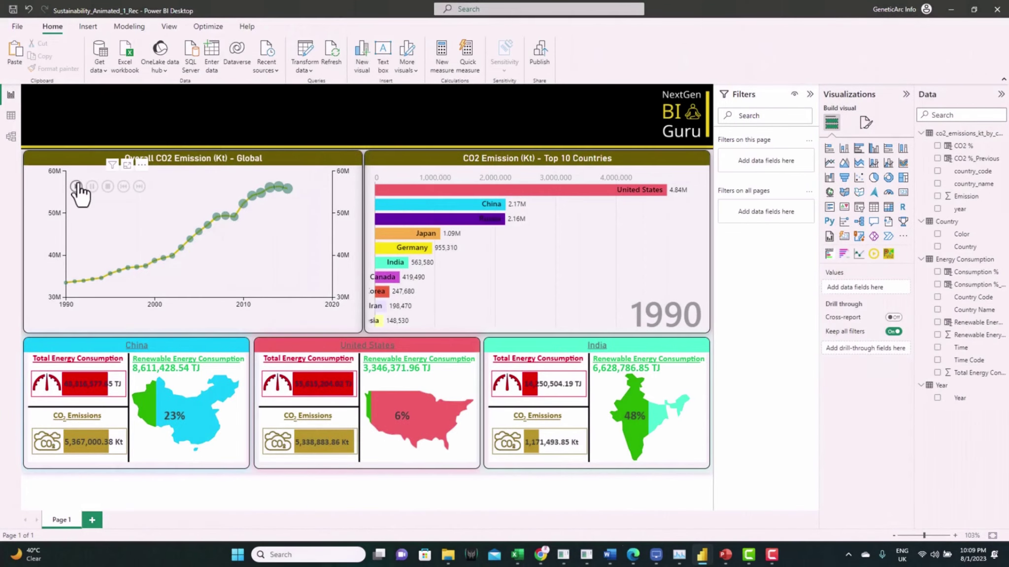
Play the year animation to check the three country infographics and pause it at 1999
click(76, 187)
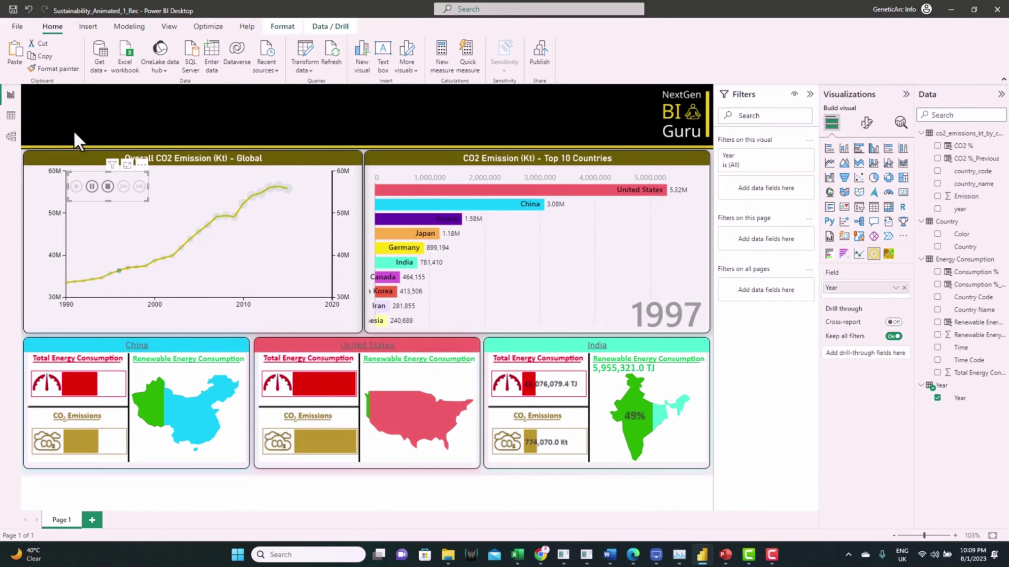
click(92, 187)
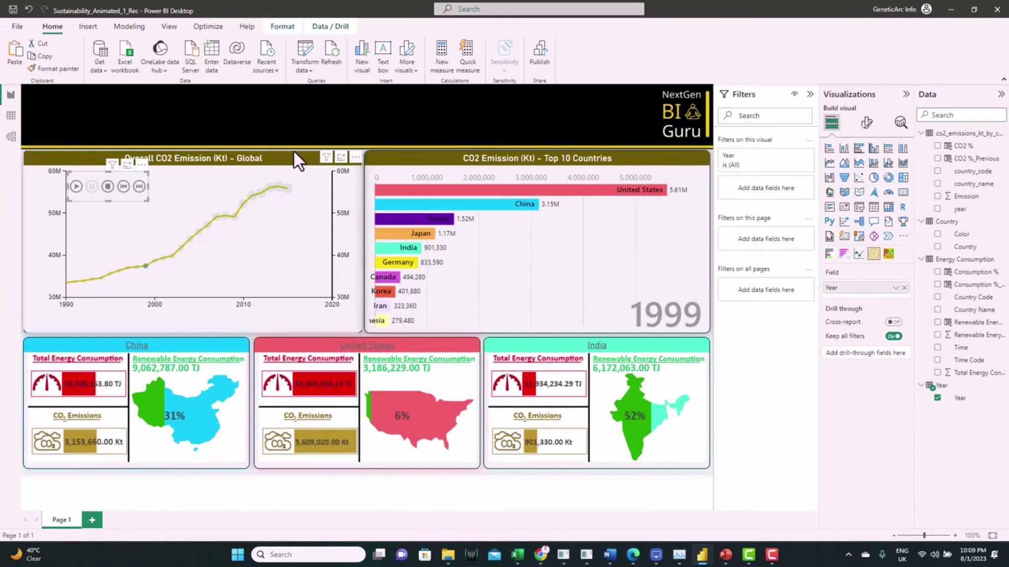
click(255, 119)
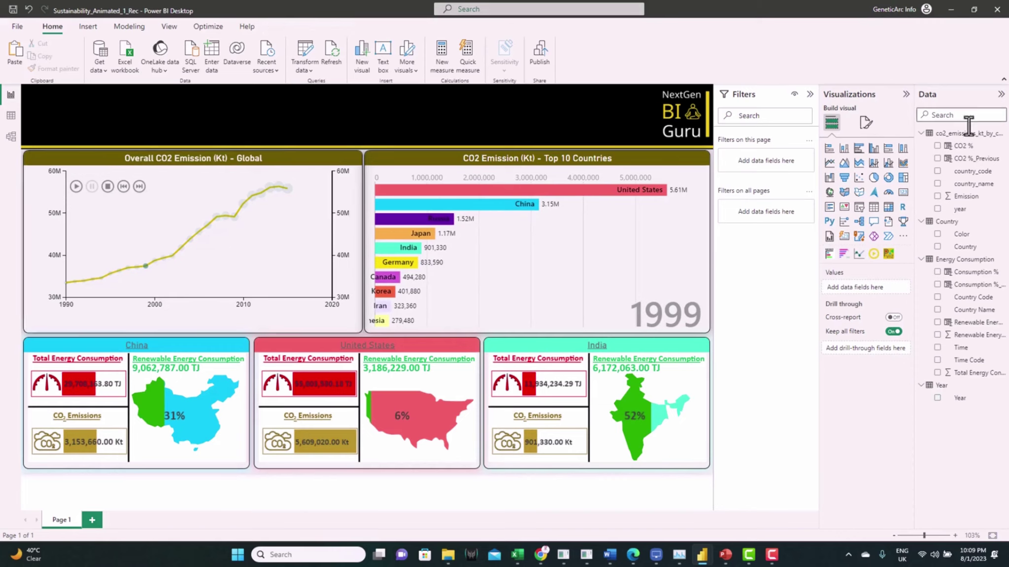
Add a small infographic visual over the lower right of the global emission chart with Year as category and Emission as value
click(886, 253)
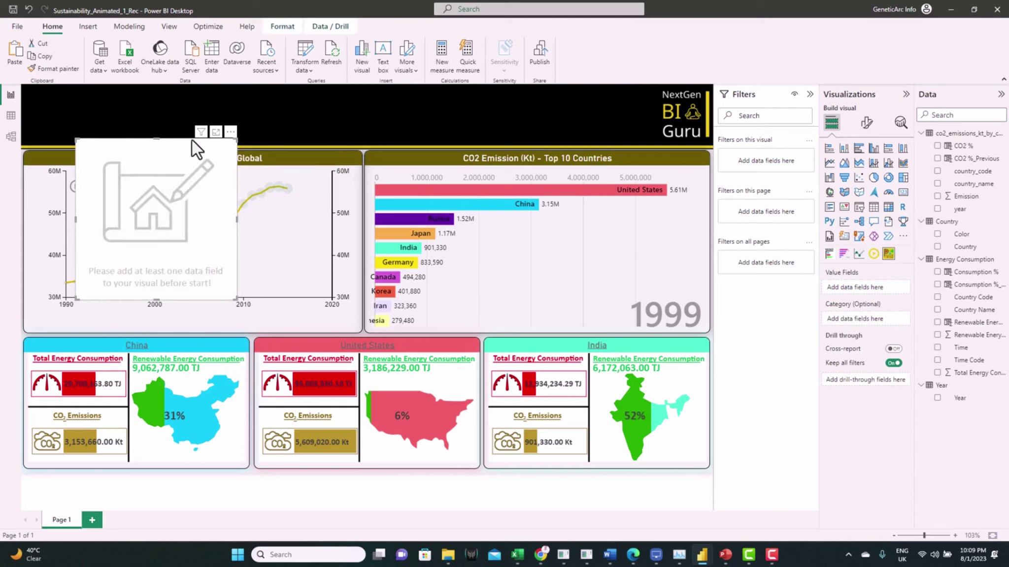
drag(191, 139, 211, 235)
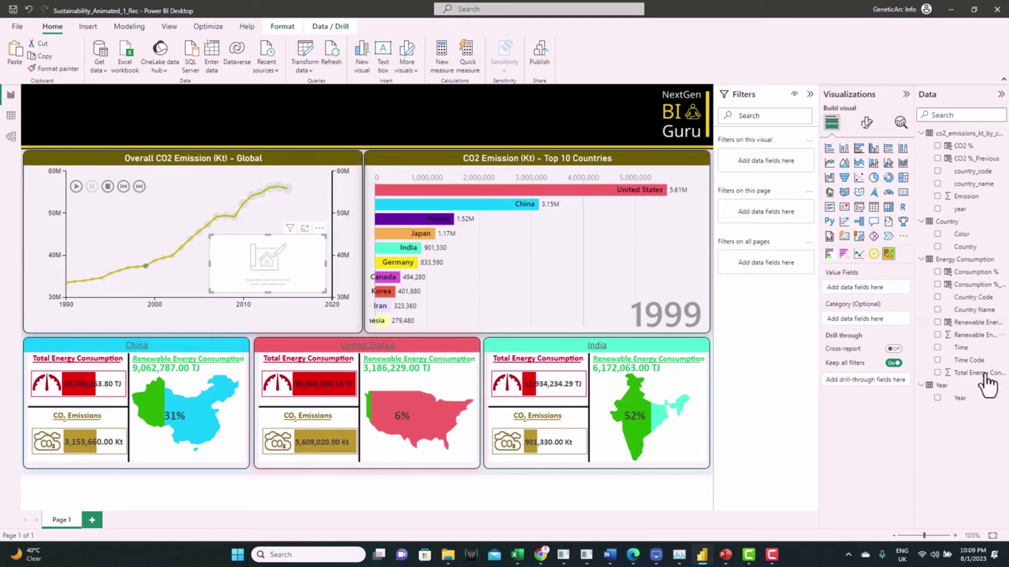
drag(961, 398, 874, 321)
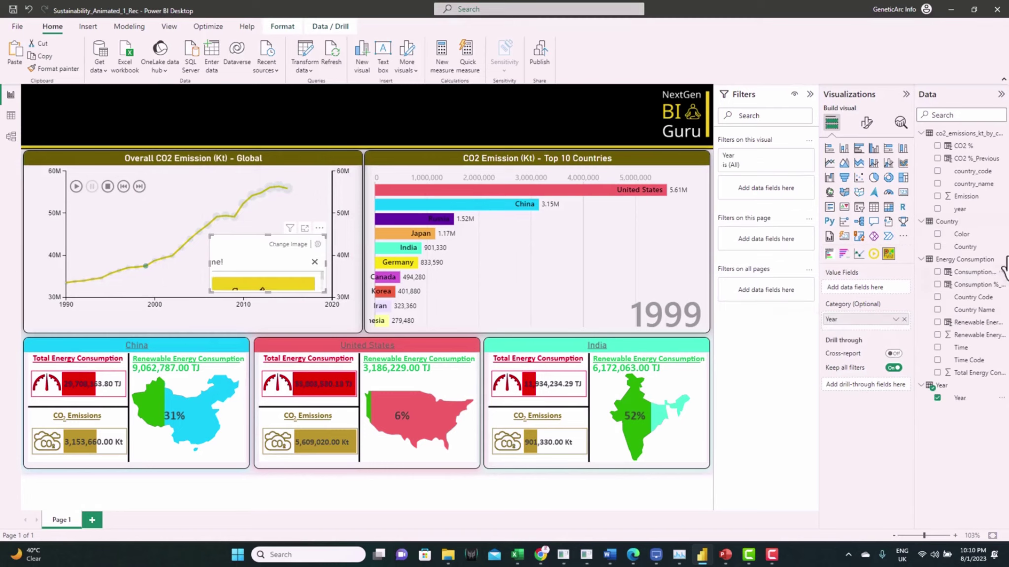
drag(979, 200, 888, 286)
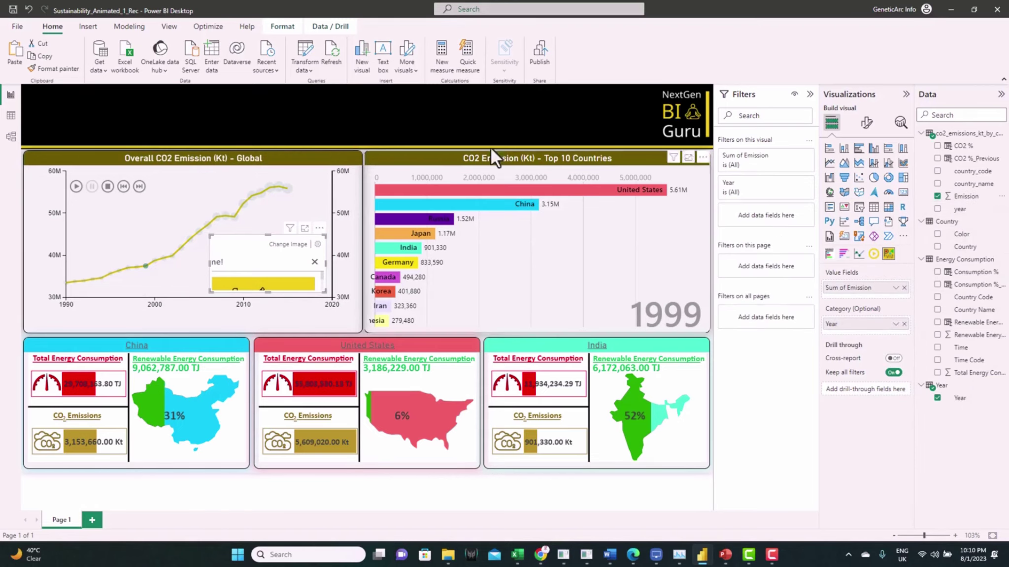
Load the CO2.svg file as the design of the new infographic visual
click(305, 228)
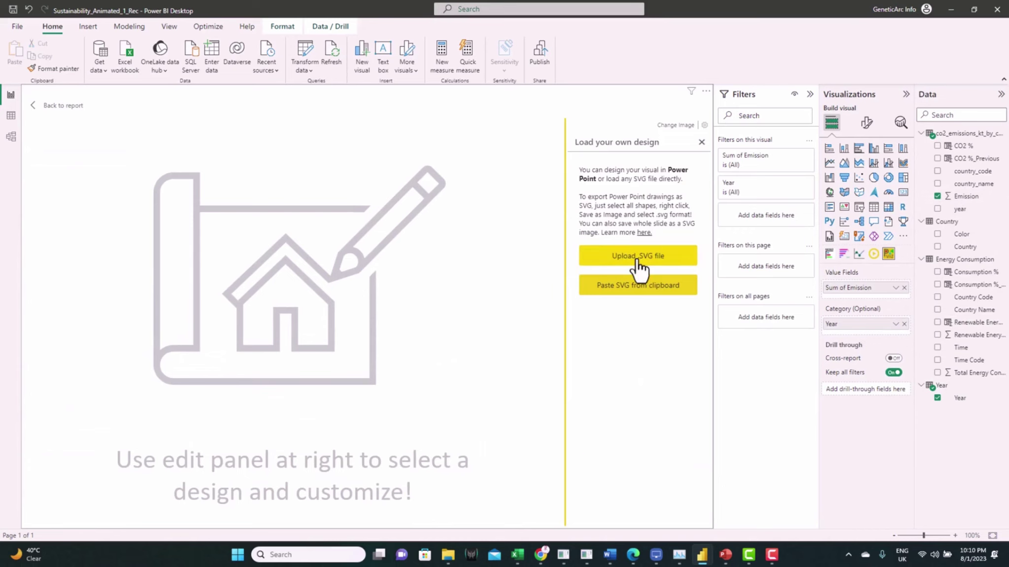
click(637, 260)
click(147, 201)
click(412, 264)
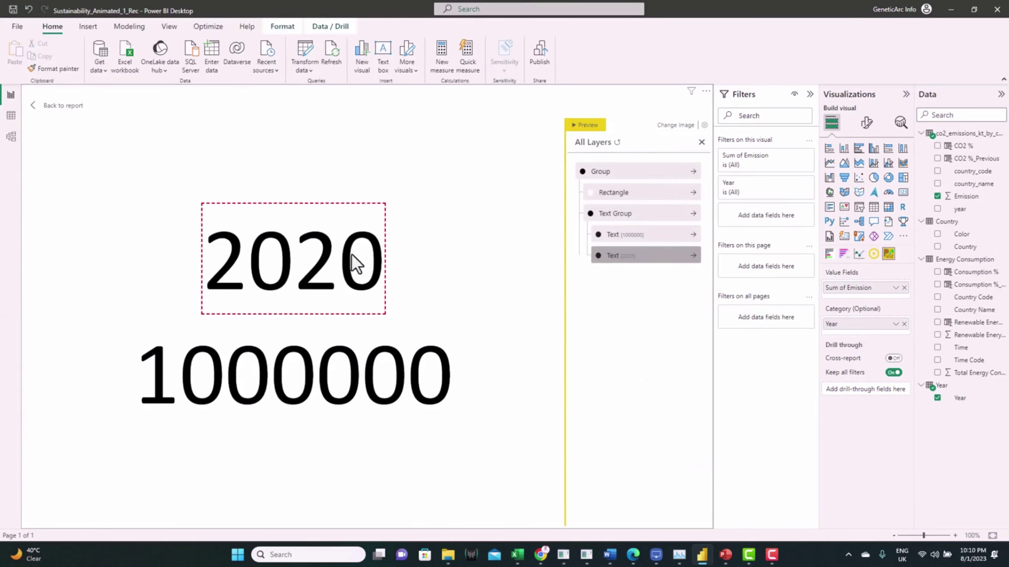
Animate the 2020 text layer with an up/down counter whose value is bound to the Year column
click(321, 280)
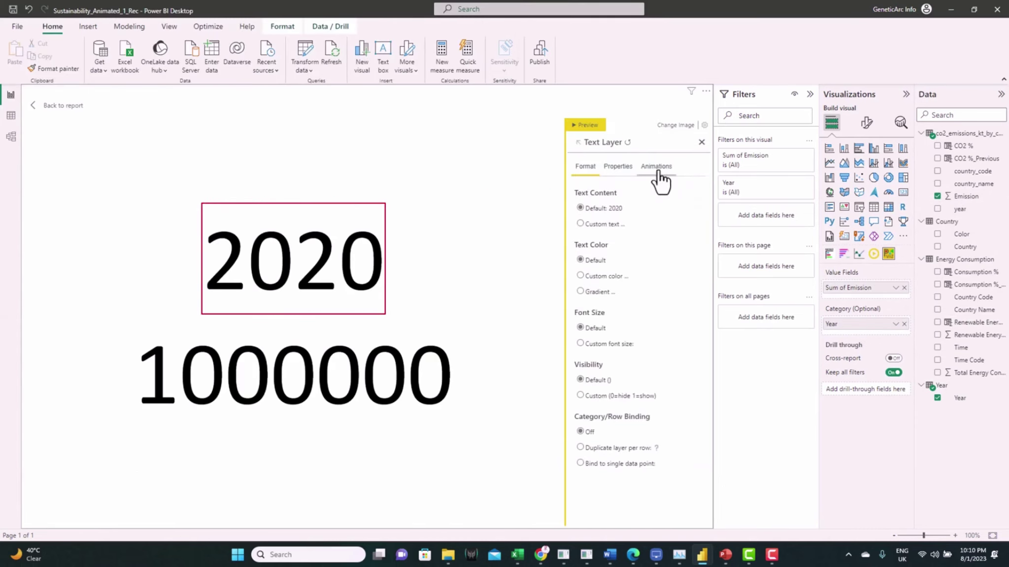
click(658, 173)
click(609, 277)
click(698, 276)
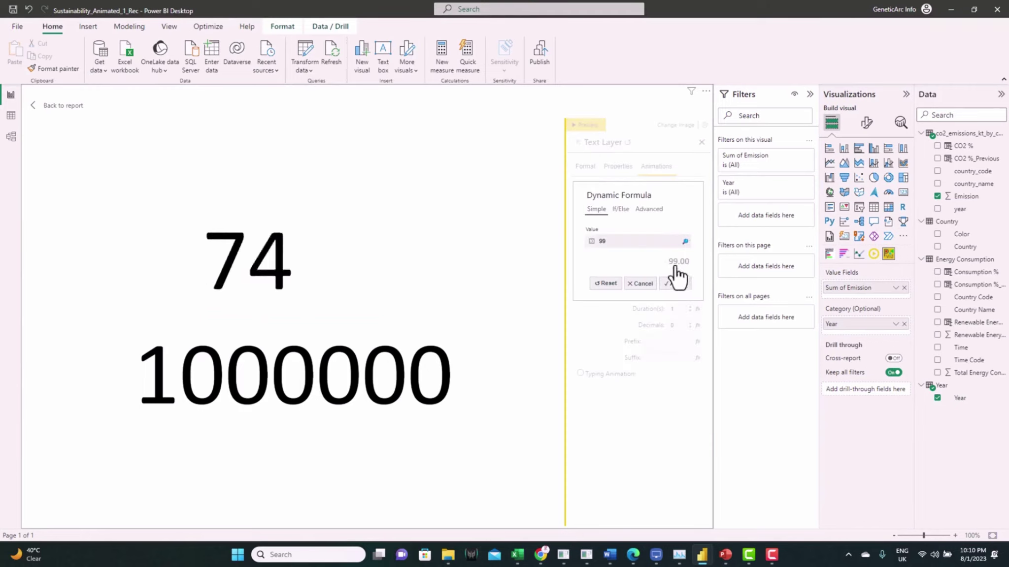
click(685, 242)
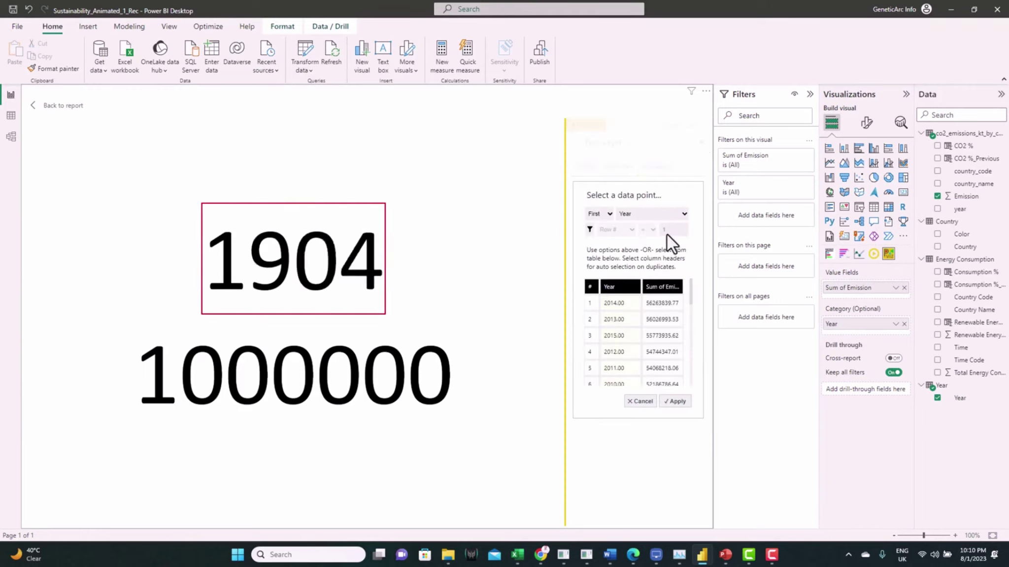
click(621, 287)
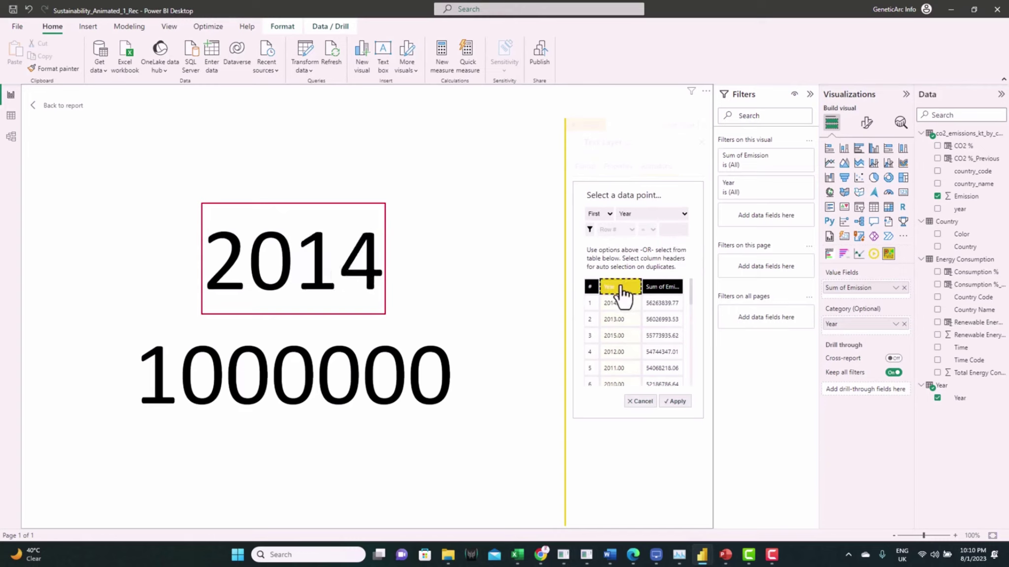
click(682, 402)
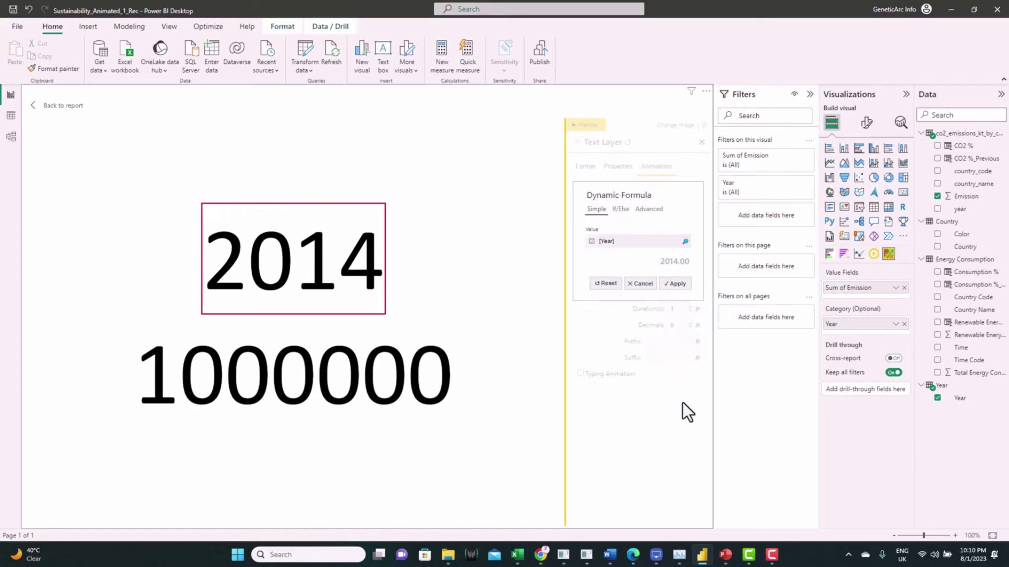
click(679, 284)
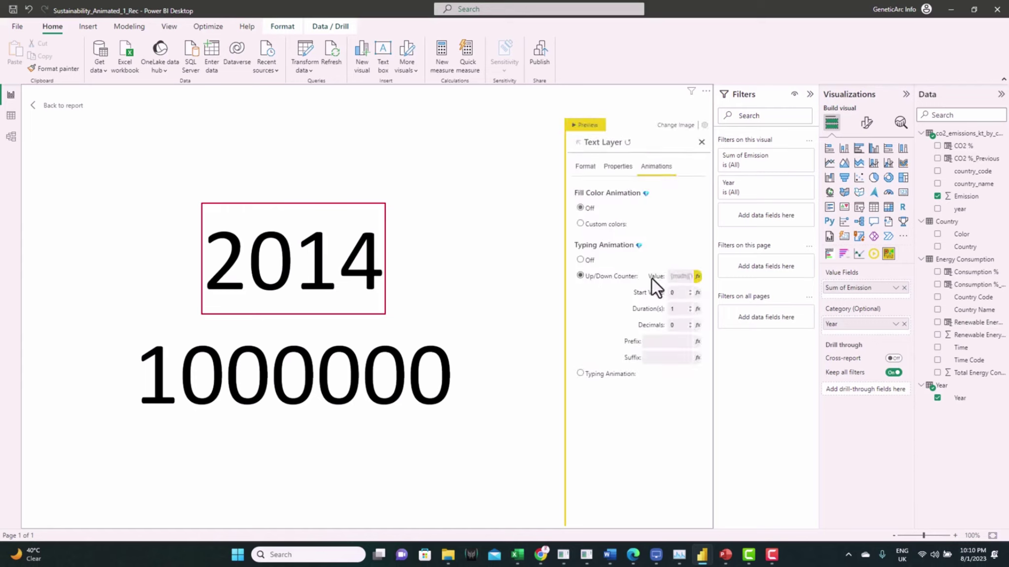
Give the 1000000 text layer a typing animation with its text bound to the Sum of Emission column
click(375, 389)
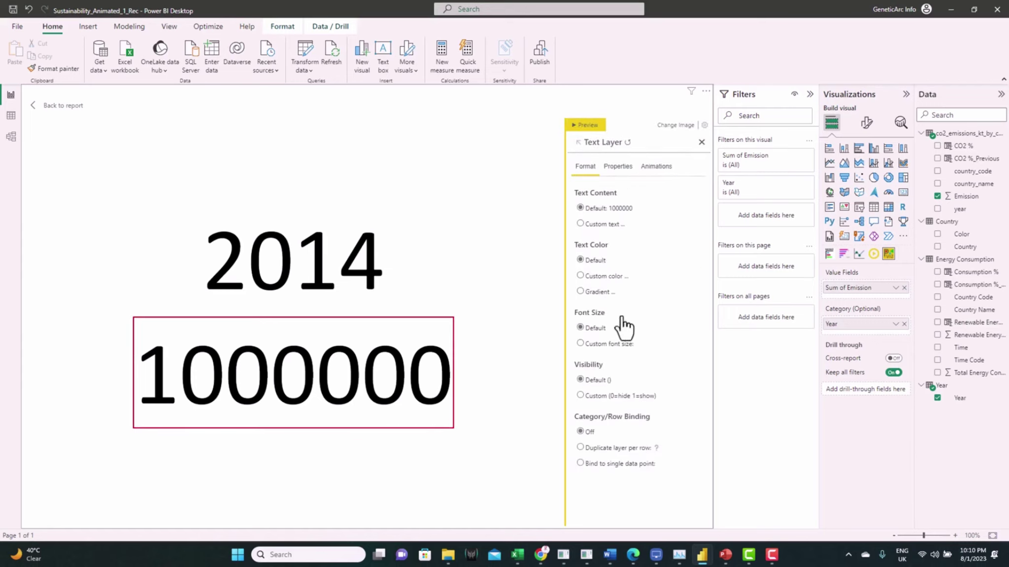
click(656, 167)
click(615, 294)
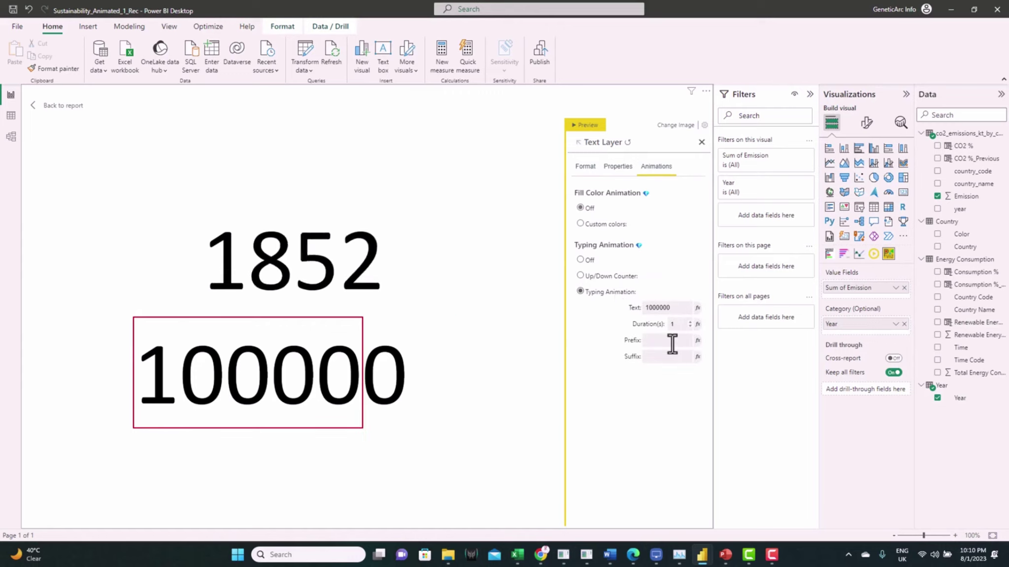
click(698, 308)
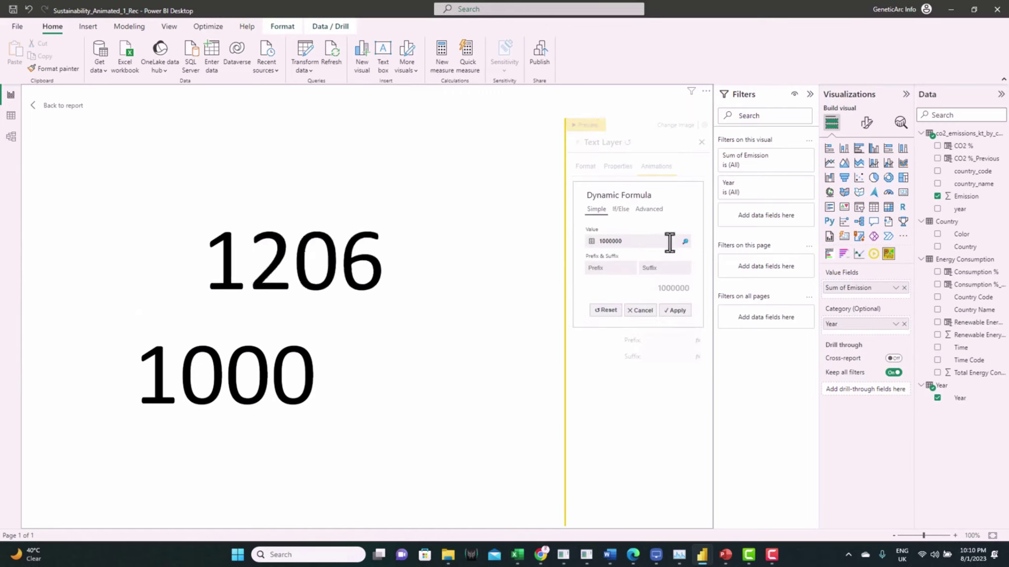
click(684, 242)
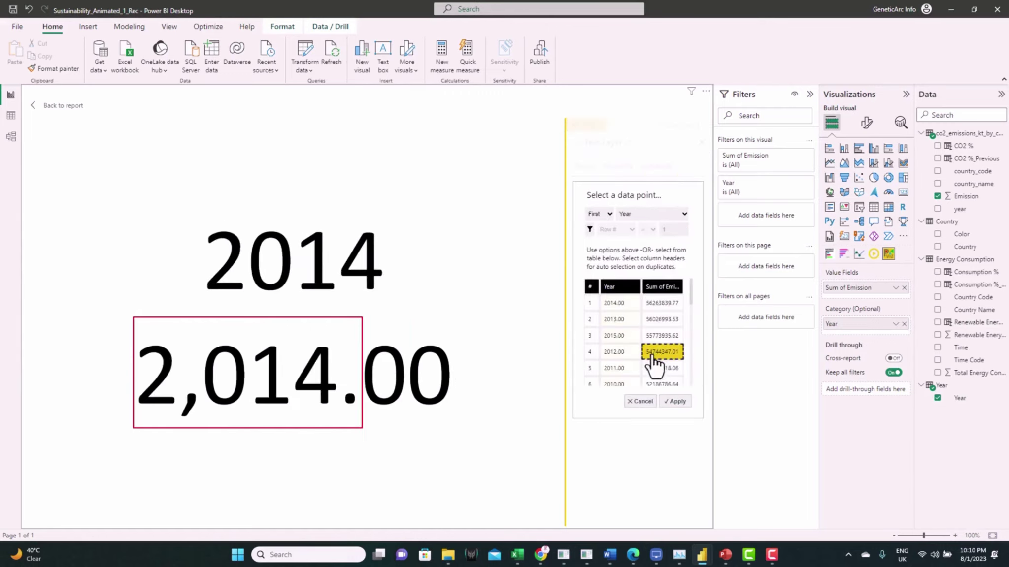
click(666, 291)
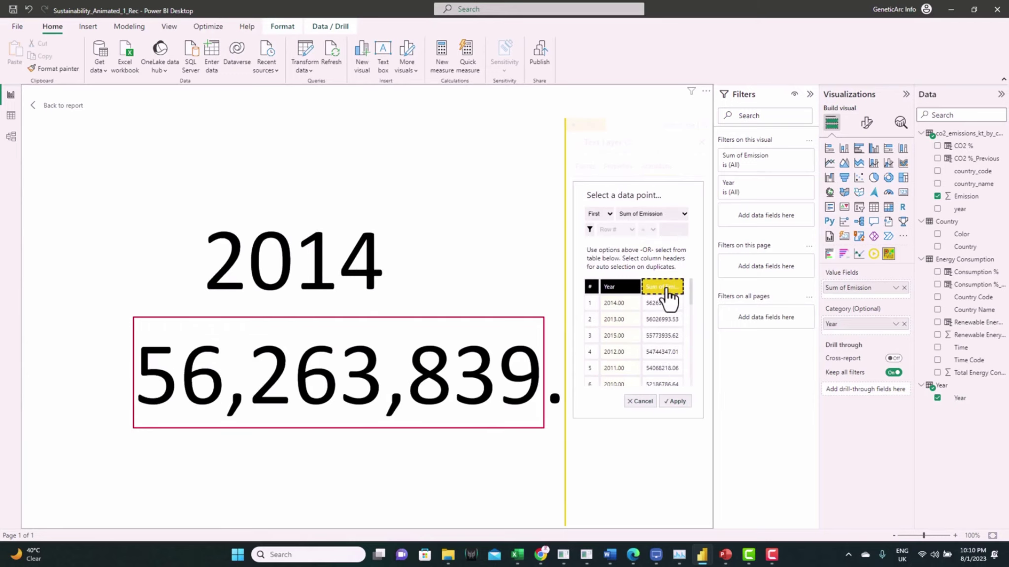
click(672, 402)
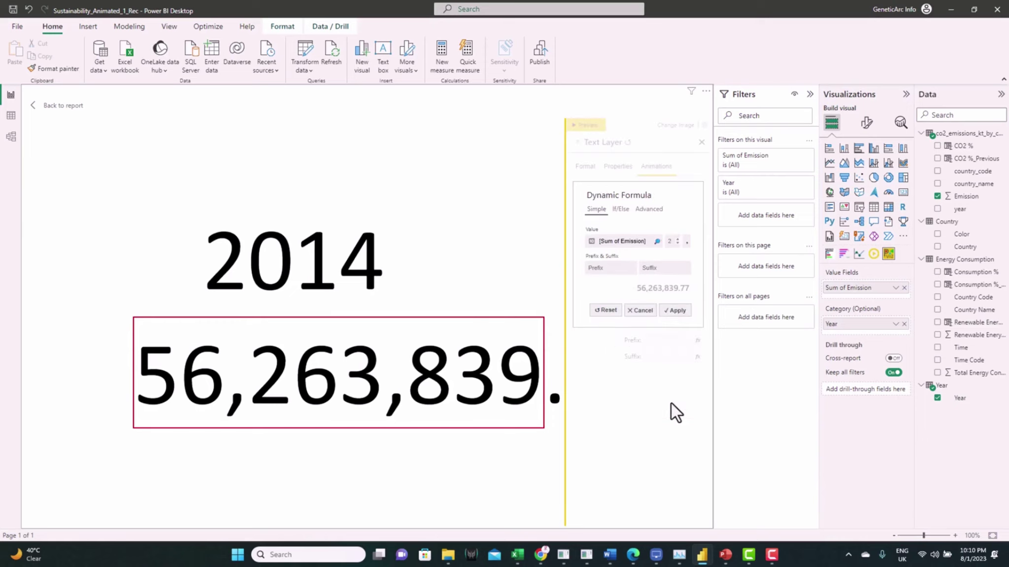
click(674, 314)
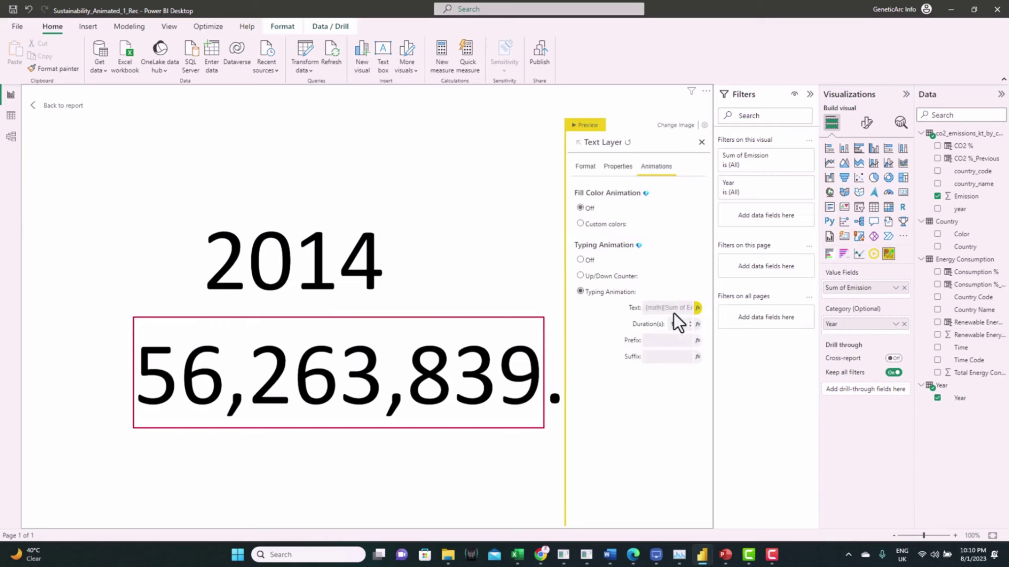
Add country_name as a filter on this visual and restrict it to World
drag(983, 187, 792, 219)
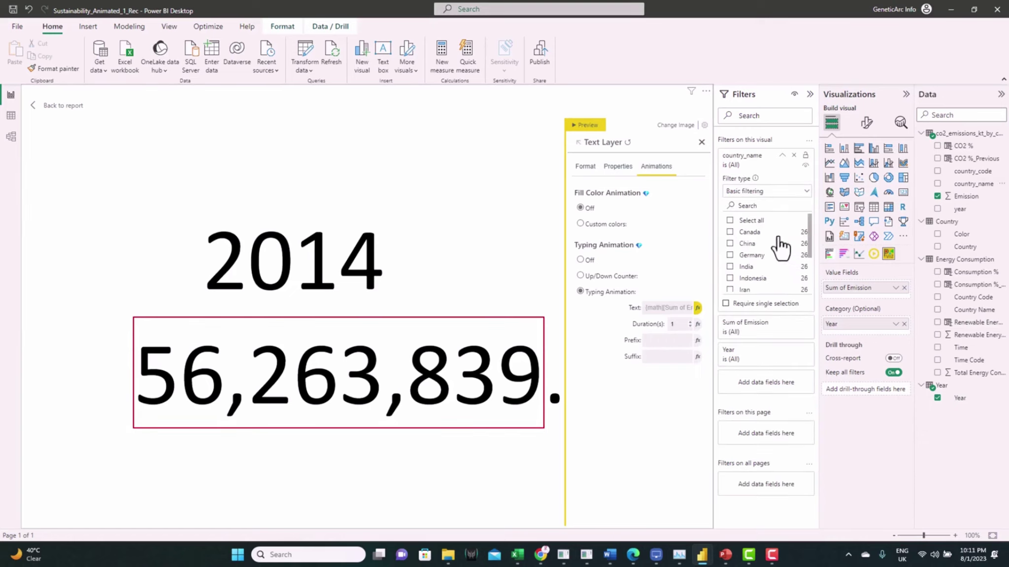
scroll(752, 253, down, 3)
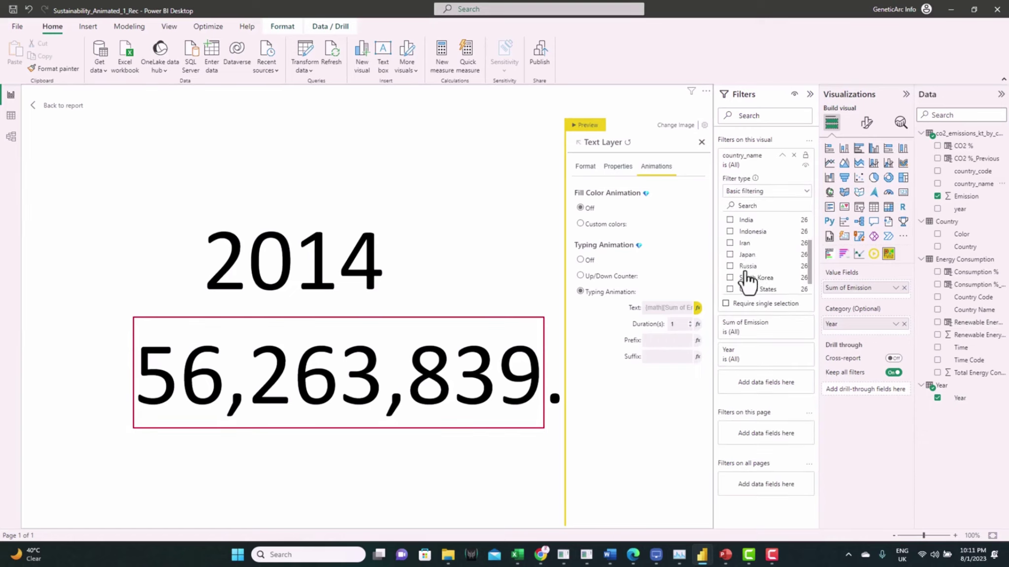
click(730, 289)
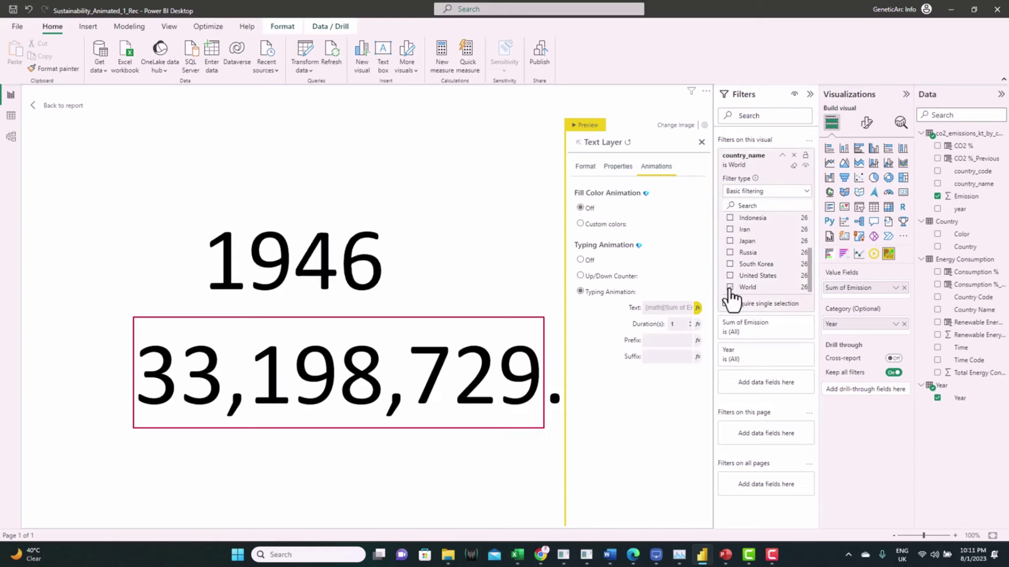
Set the emission number's custom font size to 32 and give it a custom dark gold text color
click(586, 167)
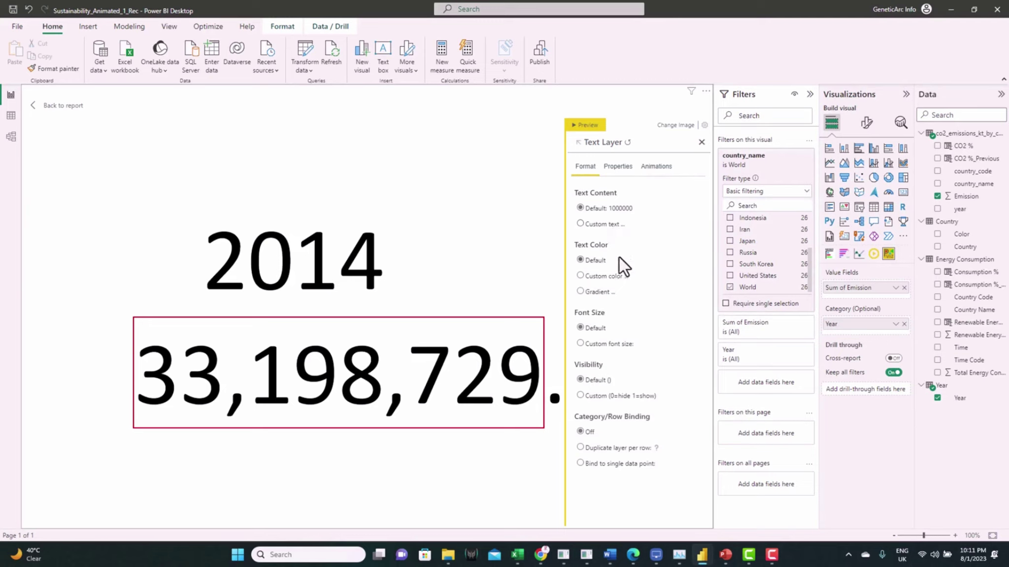
click(625, 344)
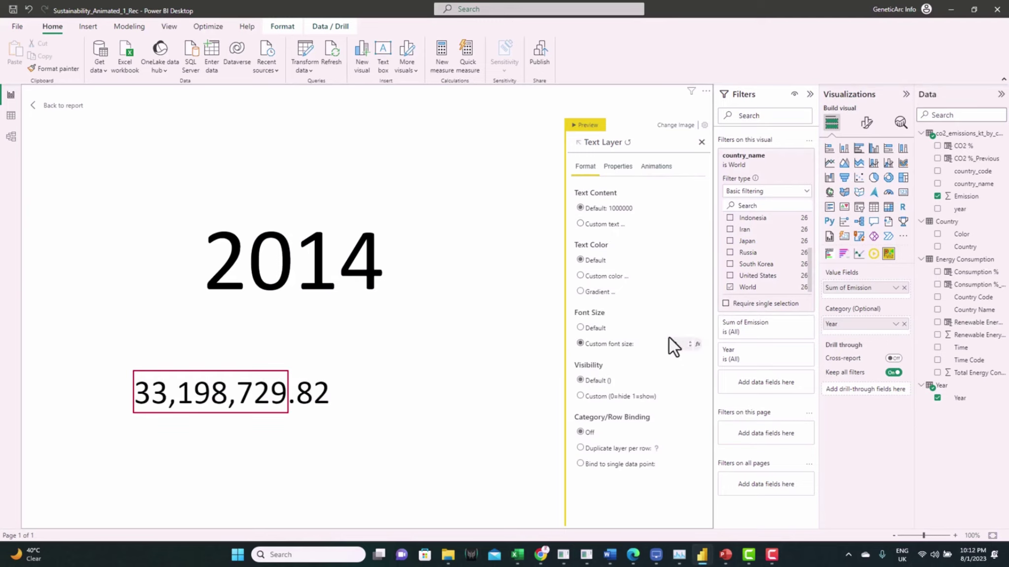
text(30)
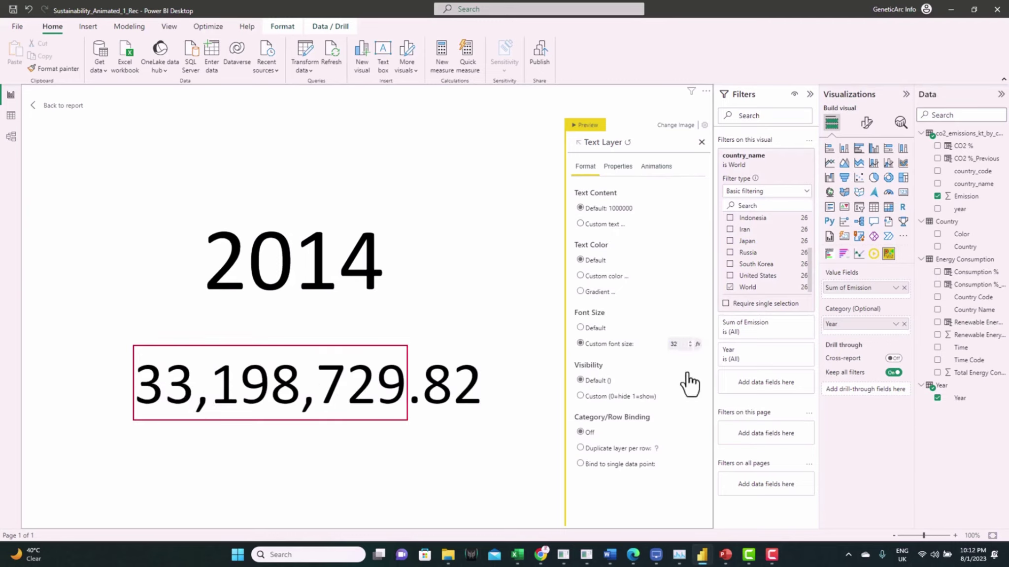
click(610, 274)
click(681, 281)
click(581, 382)
click(659, 320)
click(675, 413)
Move the year text layer to custom position X -2, Y -33, just above the emission number
click(326, 282)
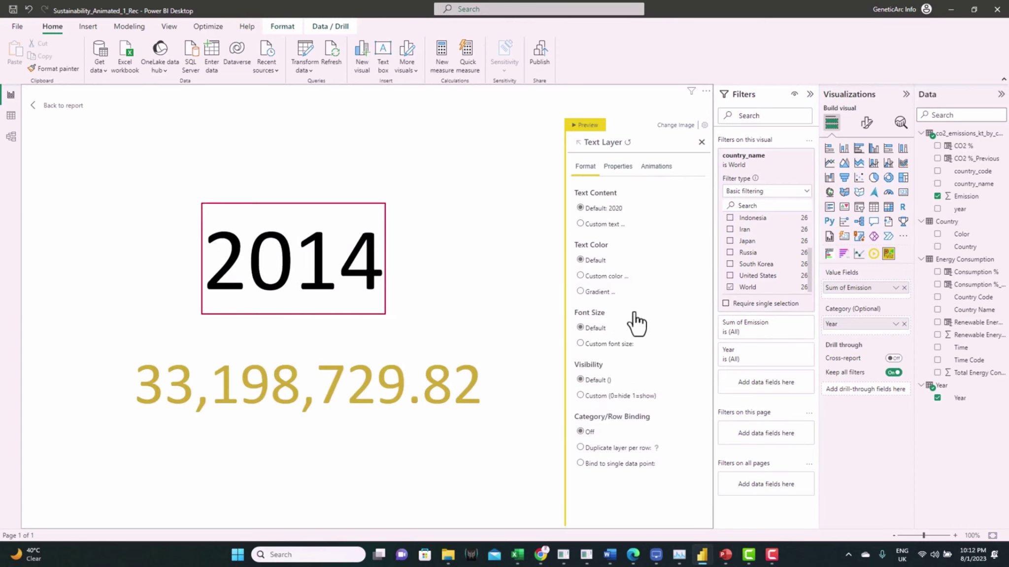
click(617, 166)
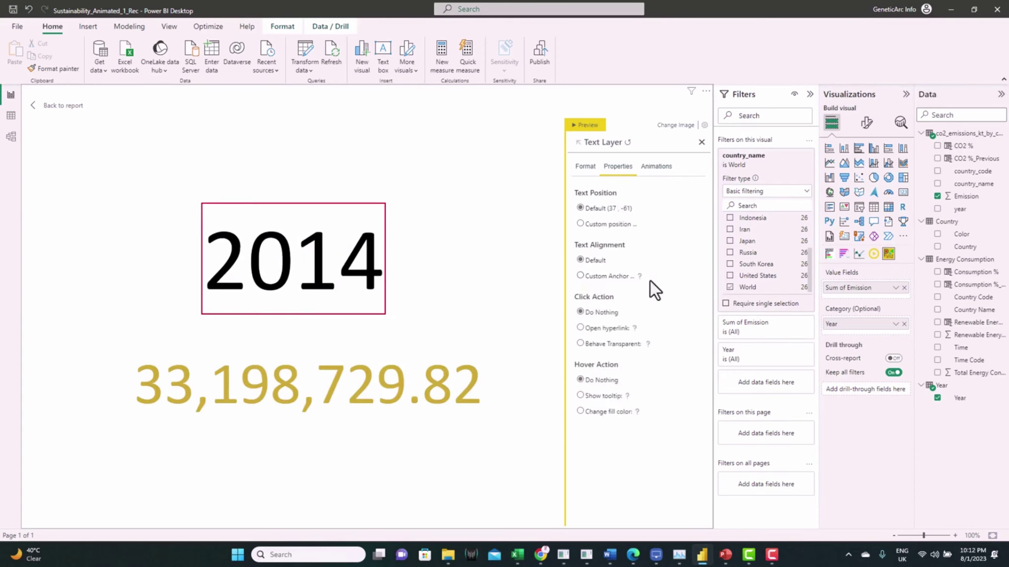
click(616, 227)
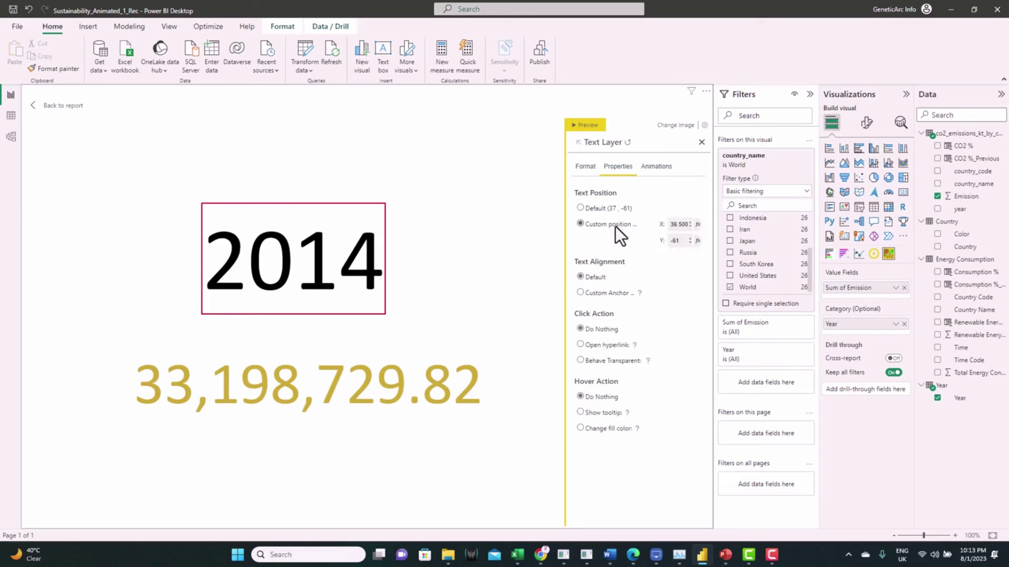
click(676, 225)
text(1)
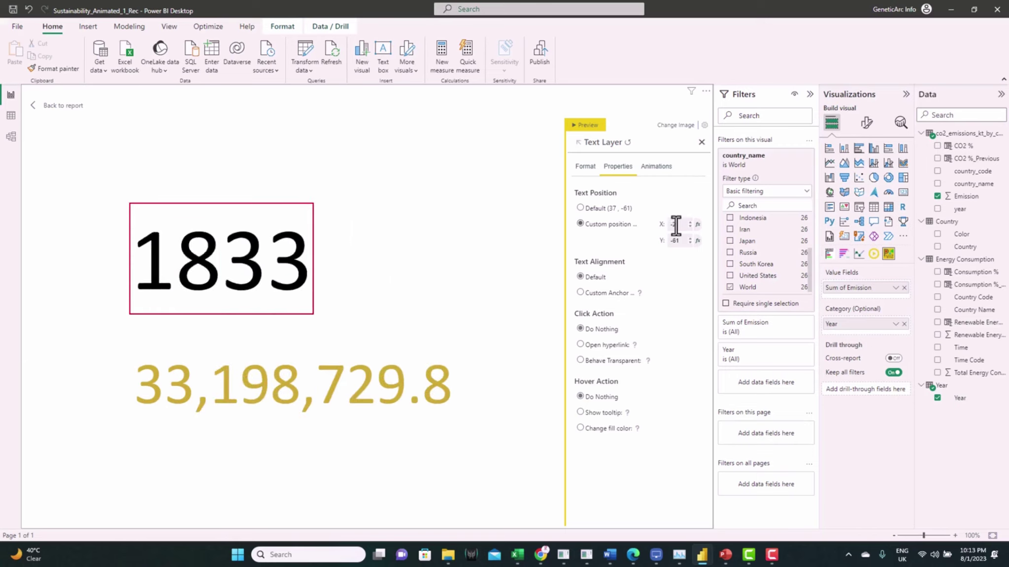
scroll(686, 241, up, 3)
scroll(686, 242, up, 20)
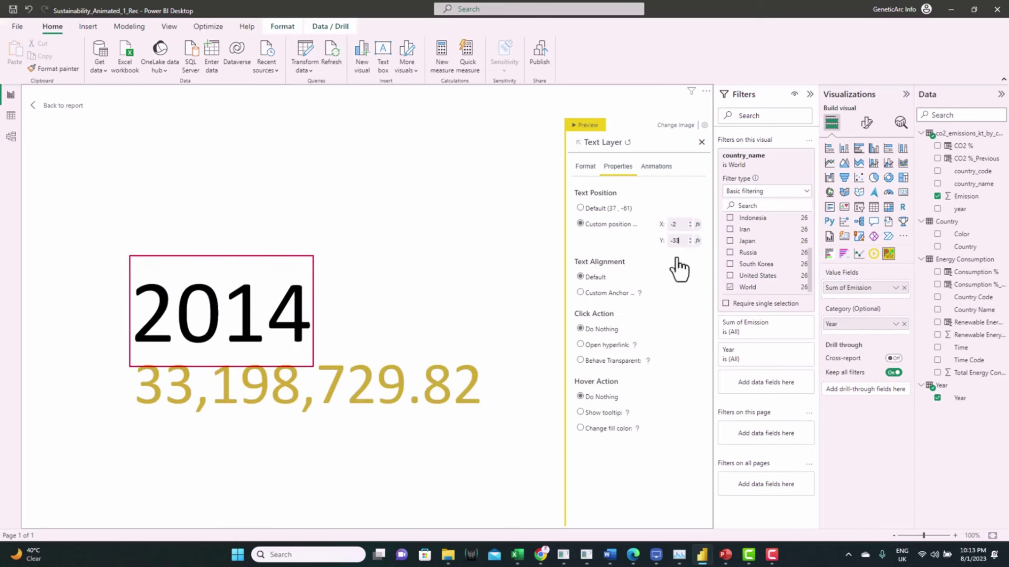
Hide the rectangle layer with custom visibility 0, return to the report and close the infographic editor
click(403, 210)
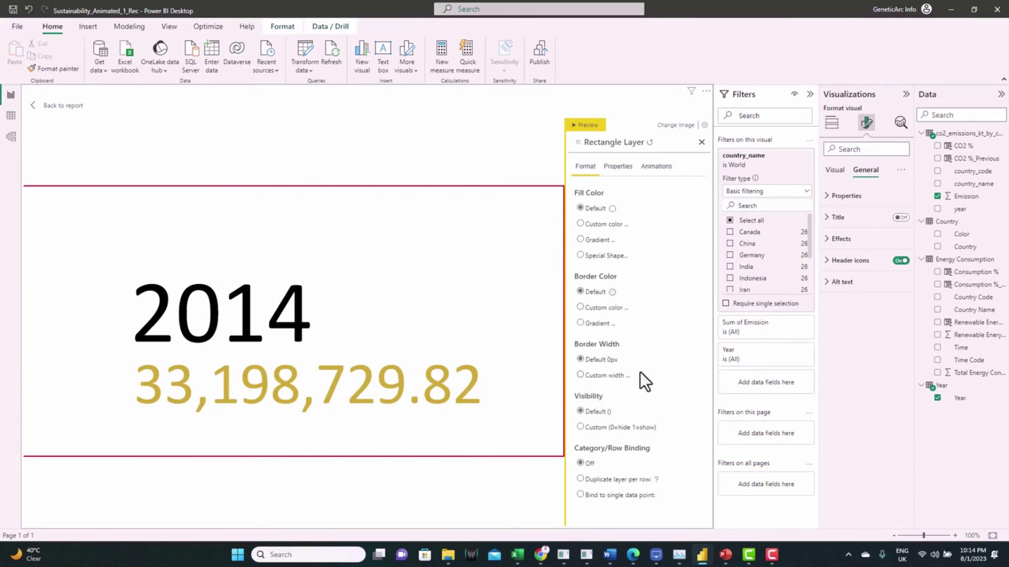
click(580, 428)
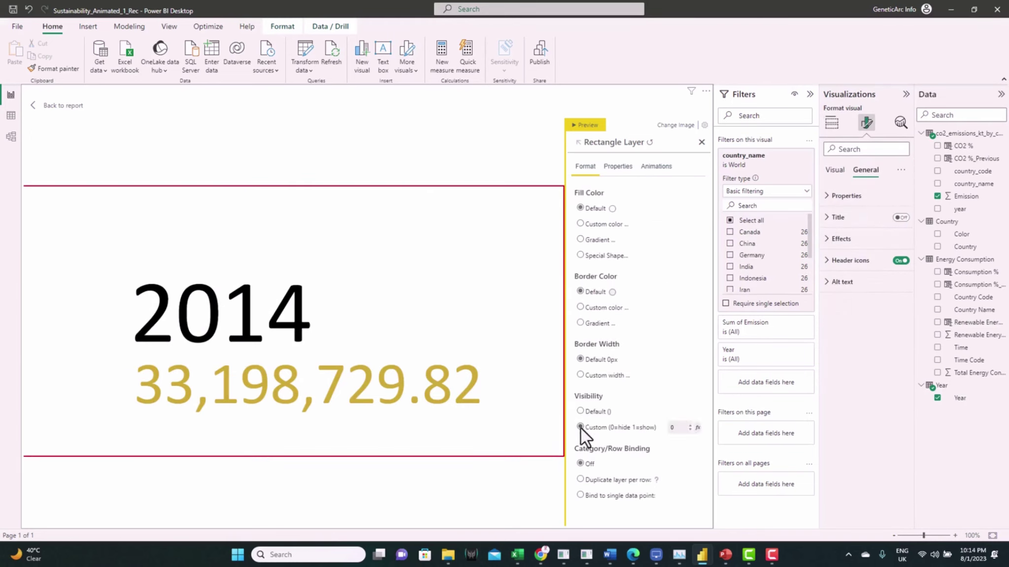
click(60, 107)
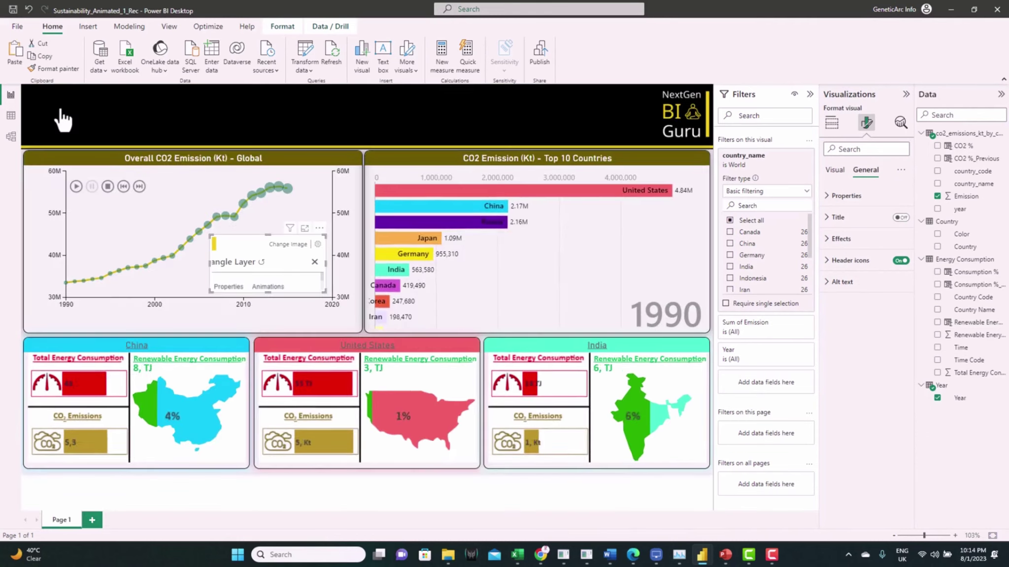
click(314, 262)
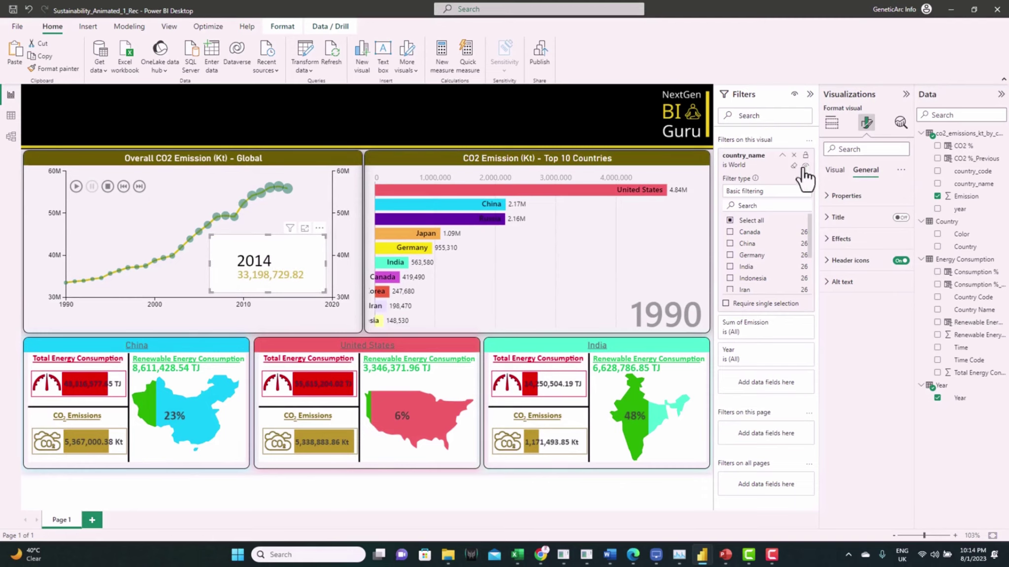
Turn off the background effect of the global emission label visual and deselect it
click(847, 239)
click(898, 265)
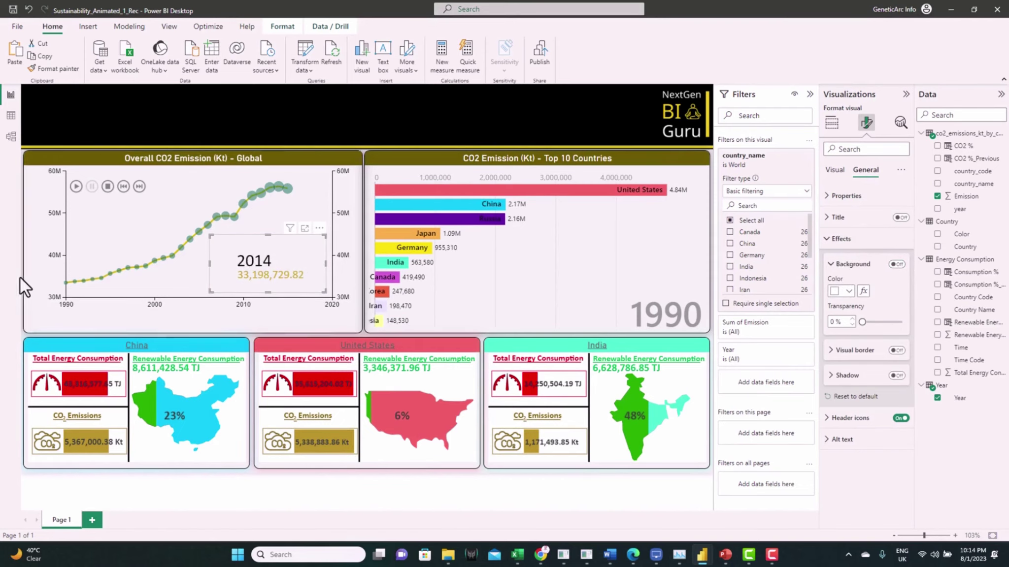
click(53, 131)
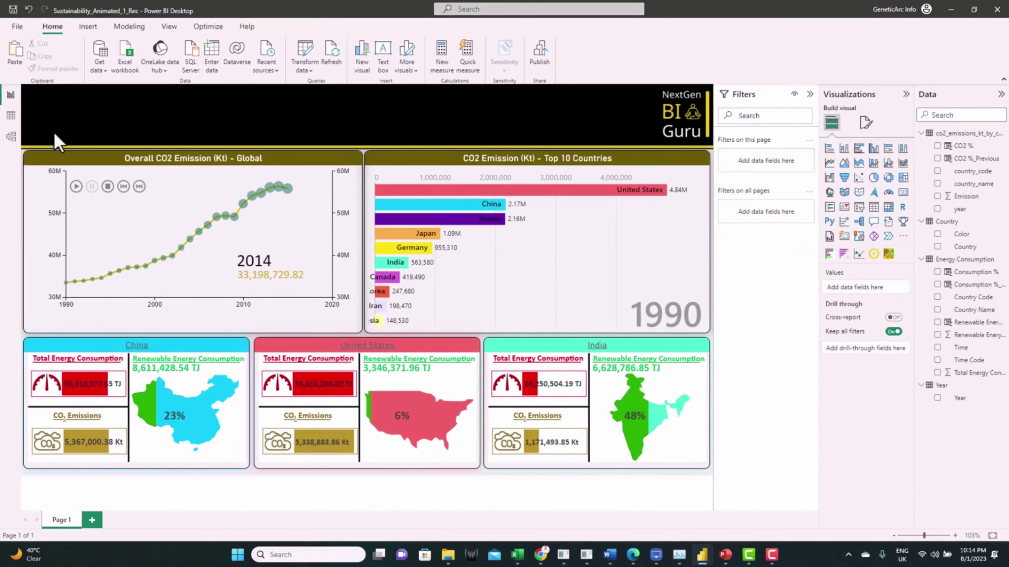
Play the year animation to check the global emission label and pause it at 2014
click(76, 187)
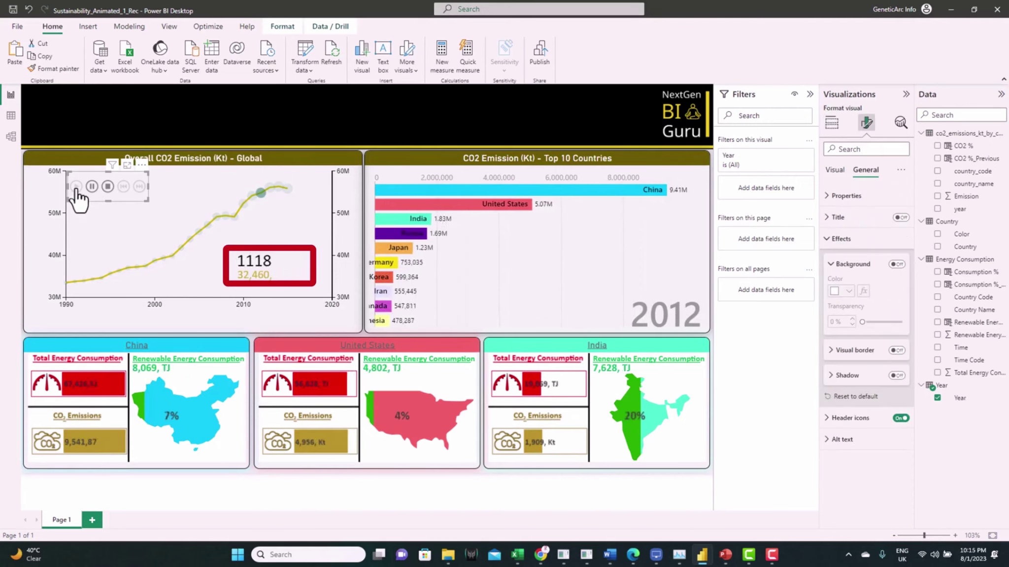
click(92, 187)
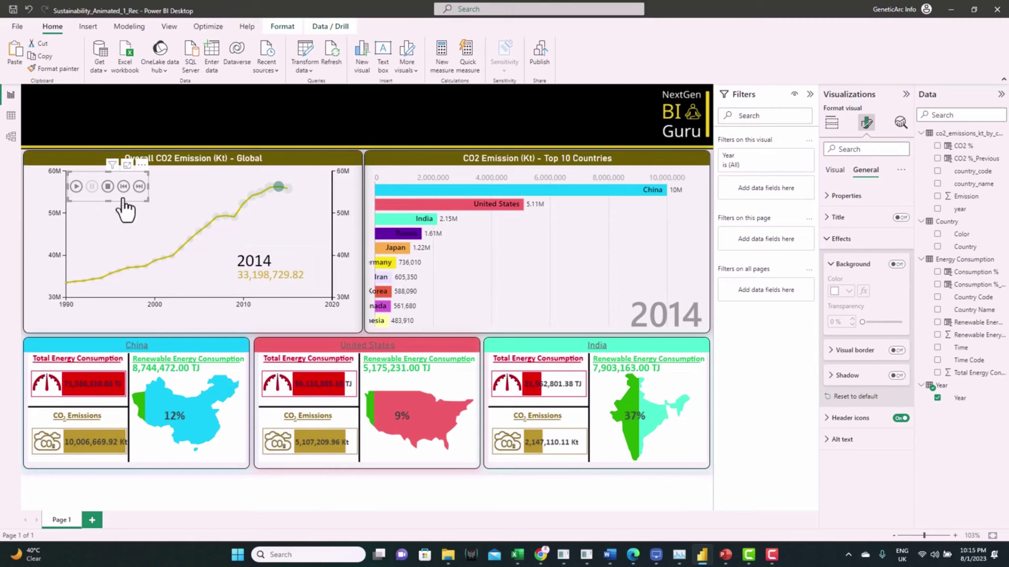
Set the play control's animation time to 1000 ms and adjust the duration of the Top 10 Countries bar chart race
click(836, 173)
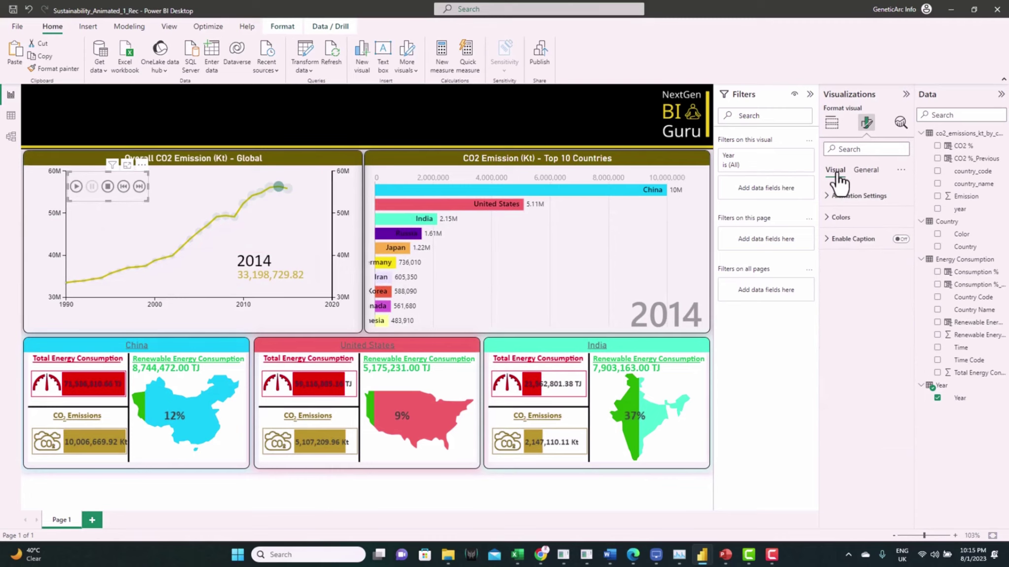
click(842, 195)
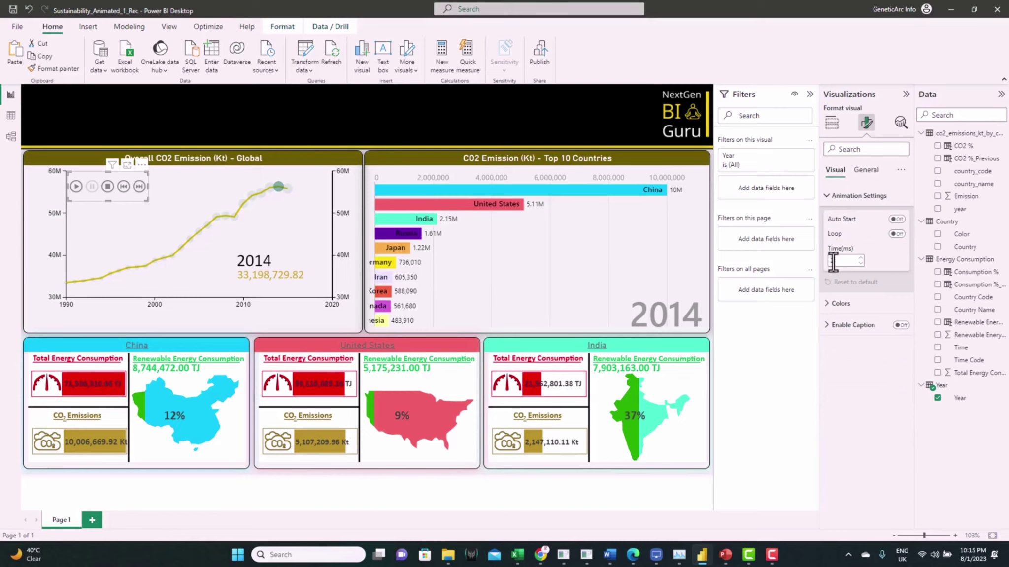
text(1000)
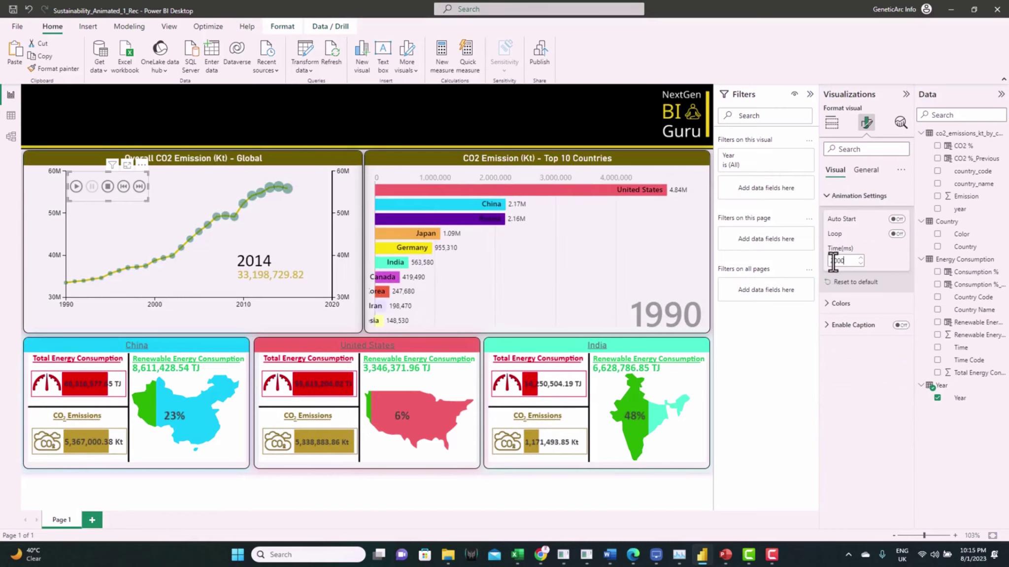
click(685, 252)
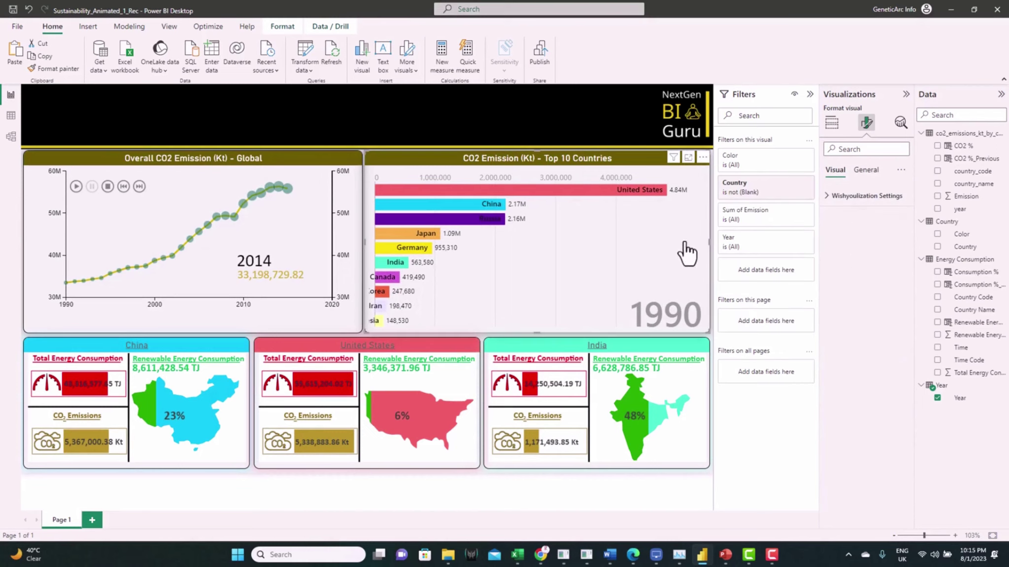
click(871, 196)
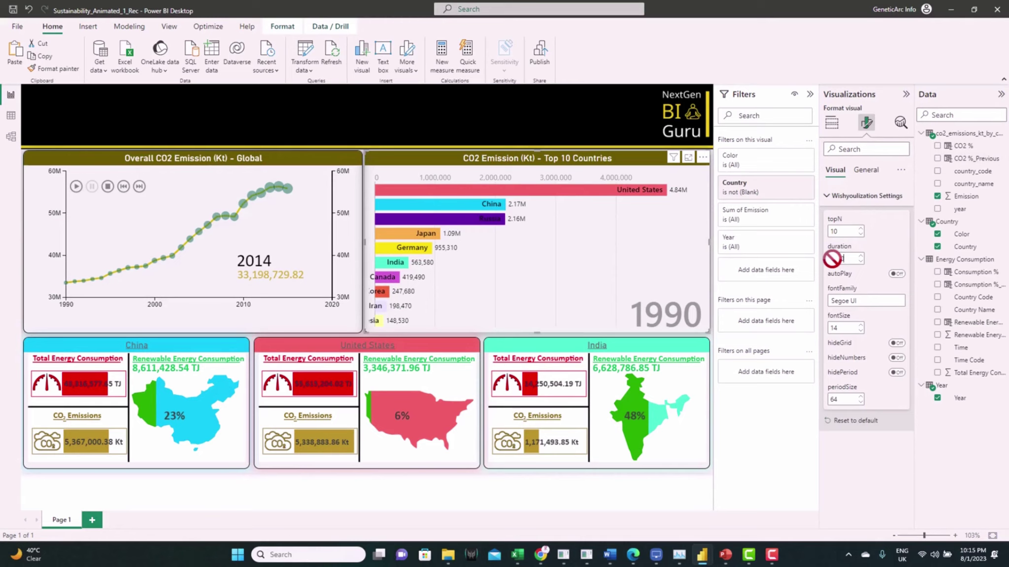
Replay the year animation with the new timing to check that all visuals run together
click(38, 198)
click(76, 186)
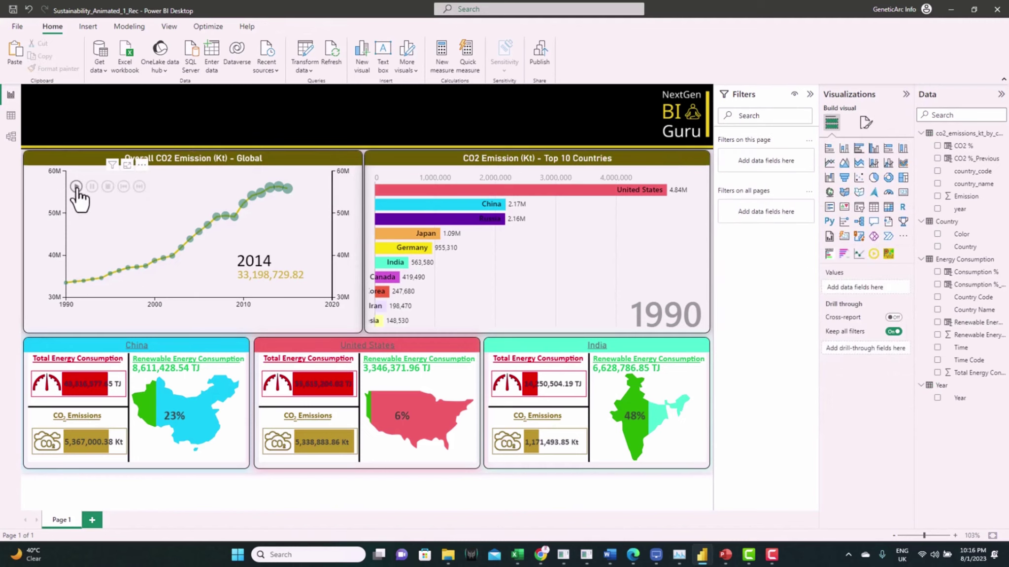
click(71, 121)
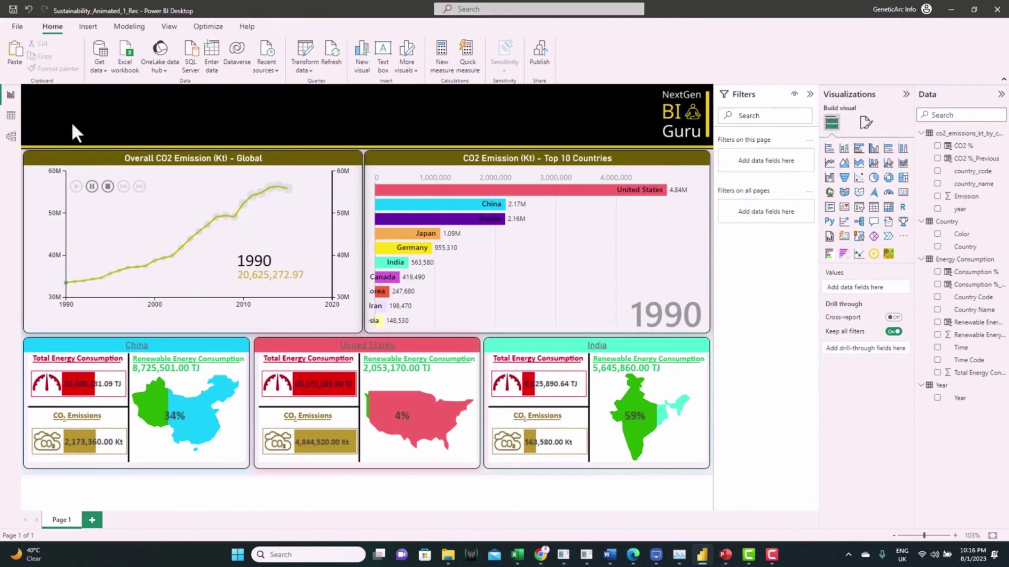